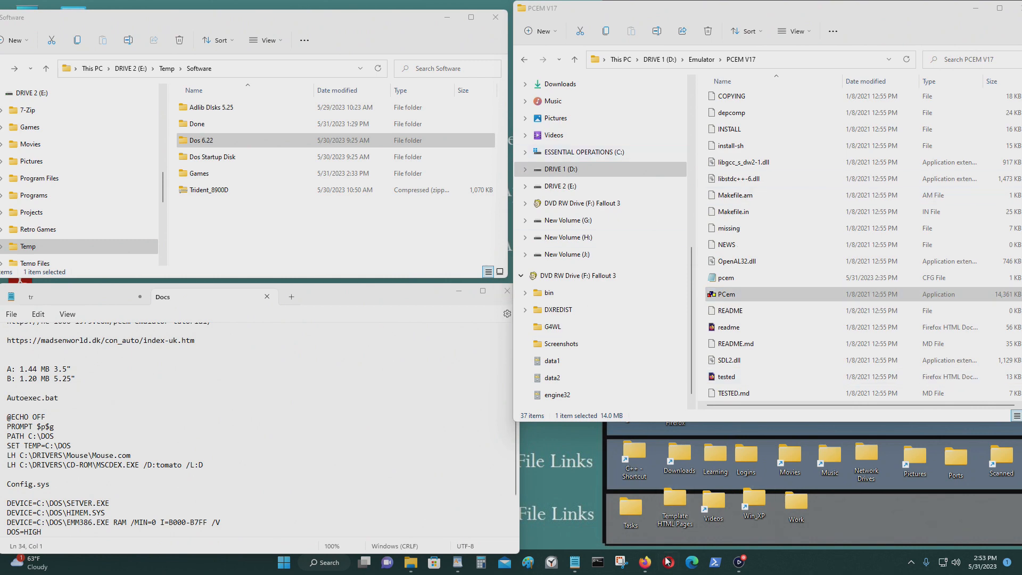
Step: Switch to Firefox and review the PCem downloads page and the archive pages for PCem ROMs, PCem V14, Adlib Gold disks and MS-DOS 6.22
click(647, 568)
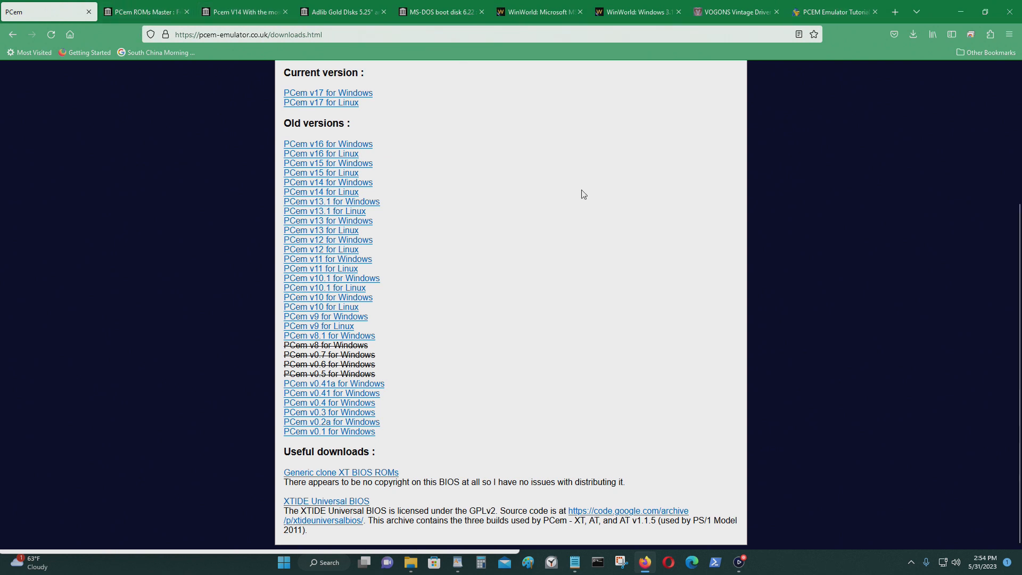
scroll(479, 144, up, 3)
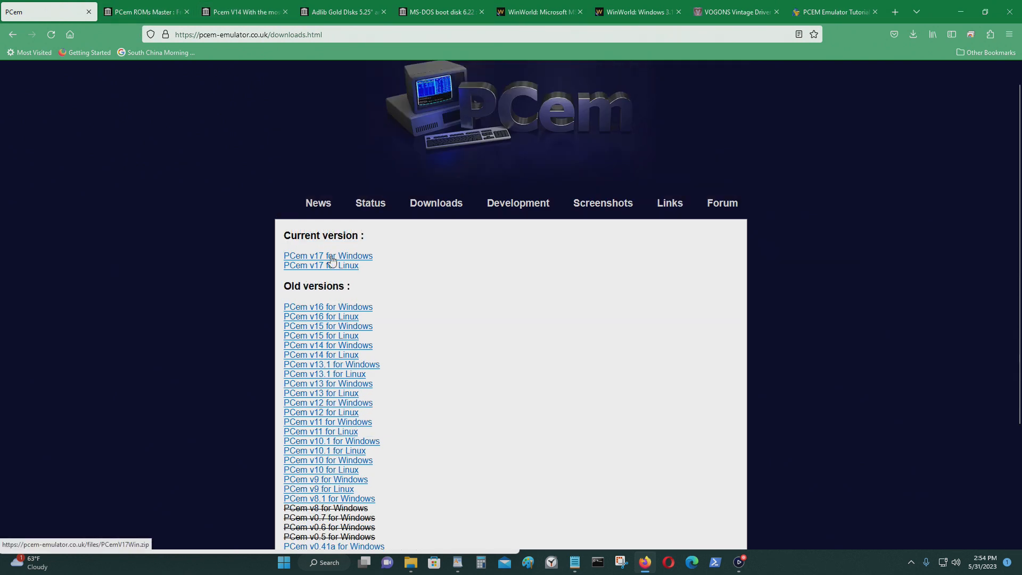
key(ctrl+Tab)
key(ctrl+Tab)
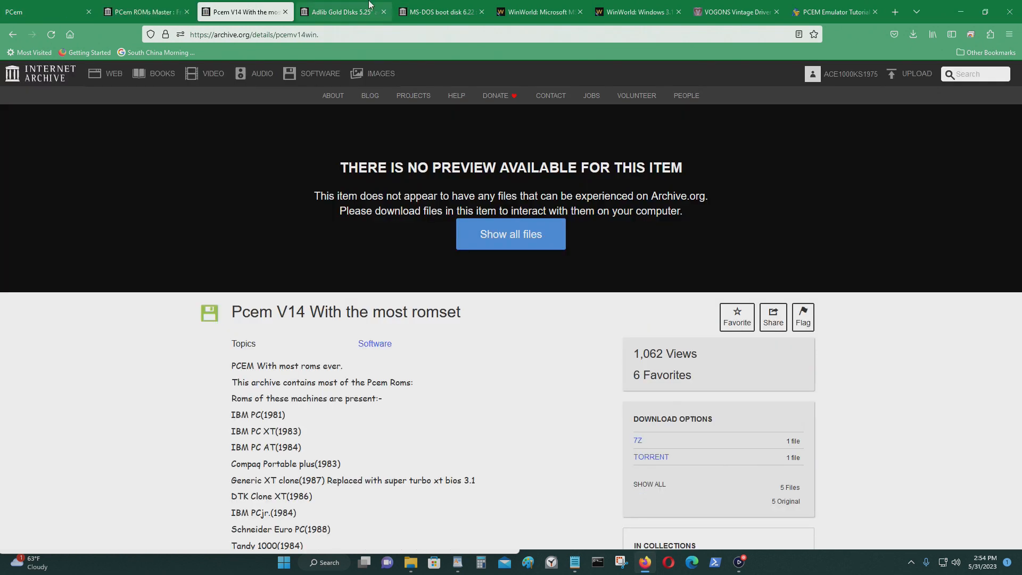
click(370, 6)
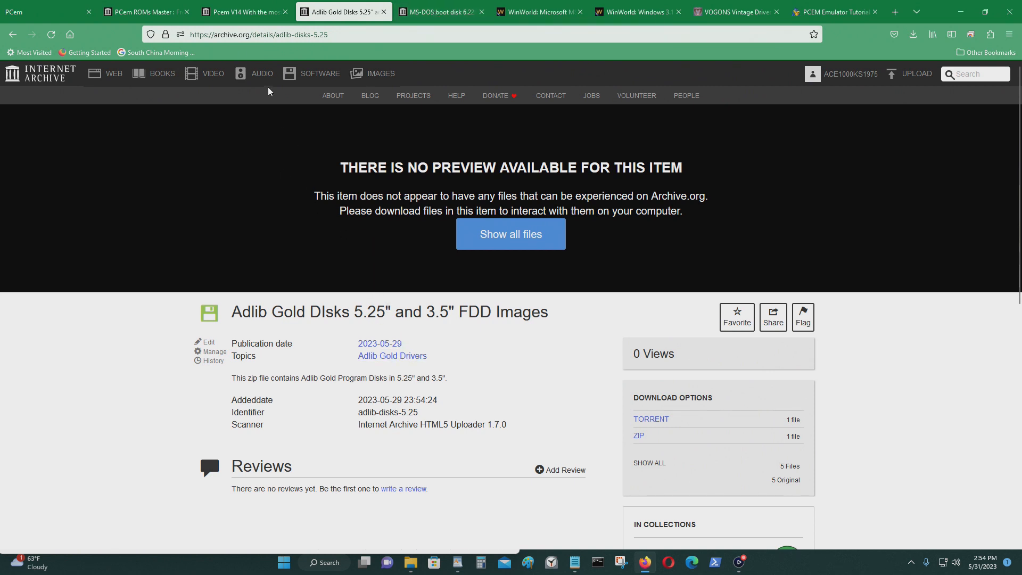
click(144, 12)
click(245, 12)
click(340, 12)
click(434, 11)
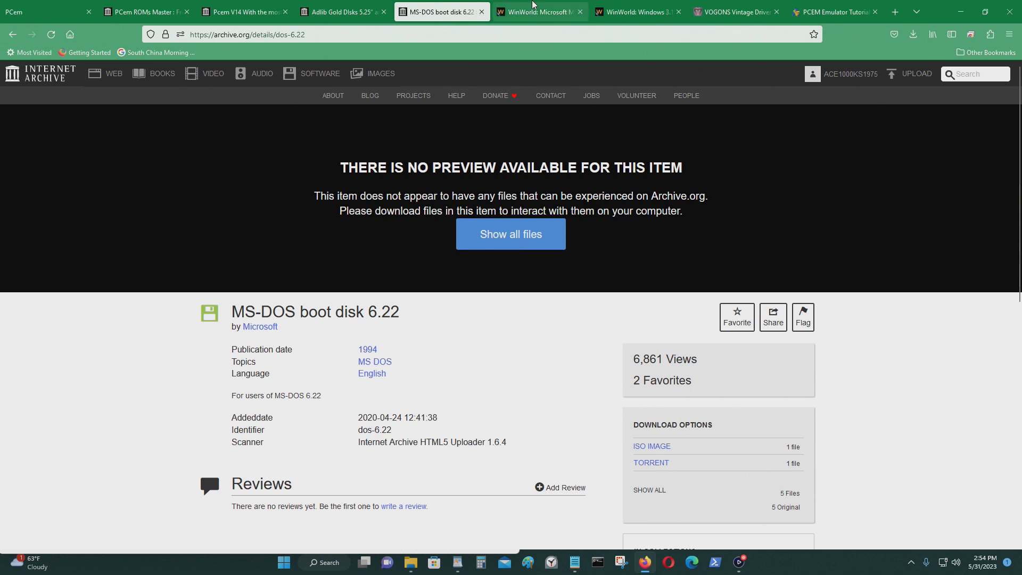
Step: Review the MS-DOS 6.22 Supplemental, Windows 3.1 and Trident 8900D download pages, closing the Windows 3.1 page, and return to the desktop windows
click(537, 12)
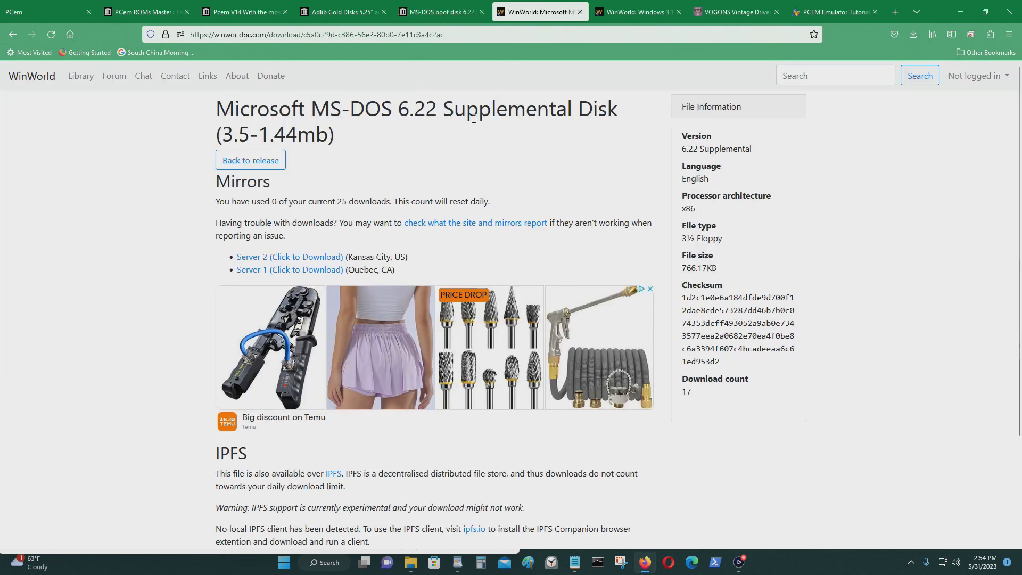
scroll(682, 265, down, 1)
scroll(685, 279, up, 1)
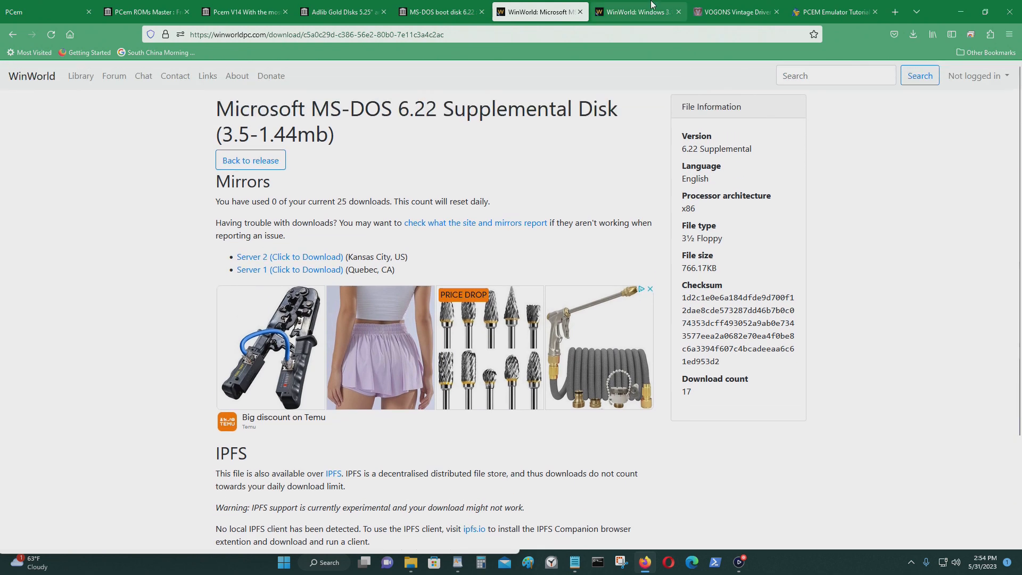
click(650, 6)
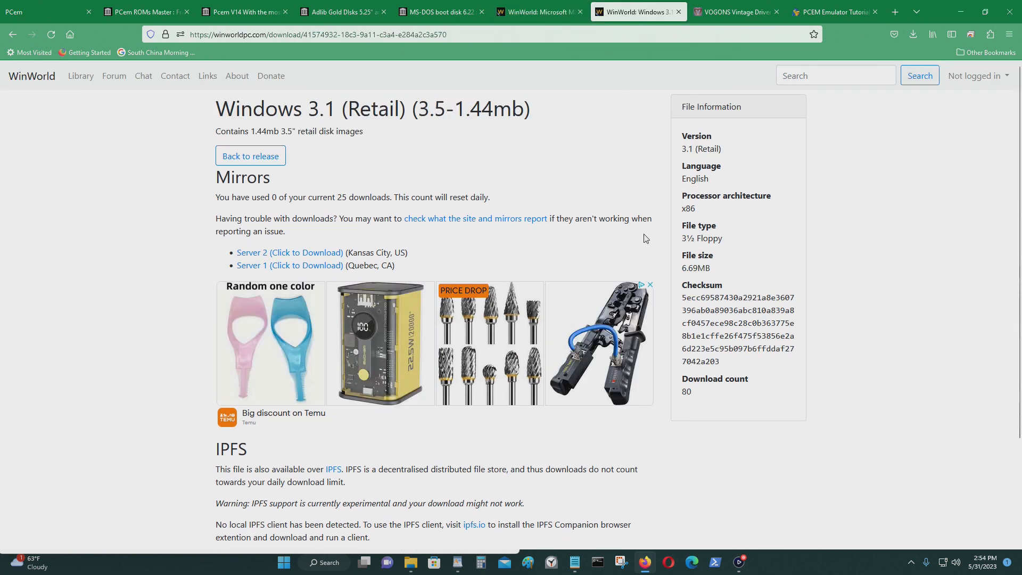
click(678, 11)
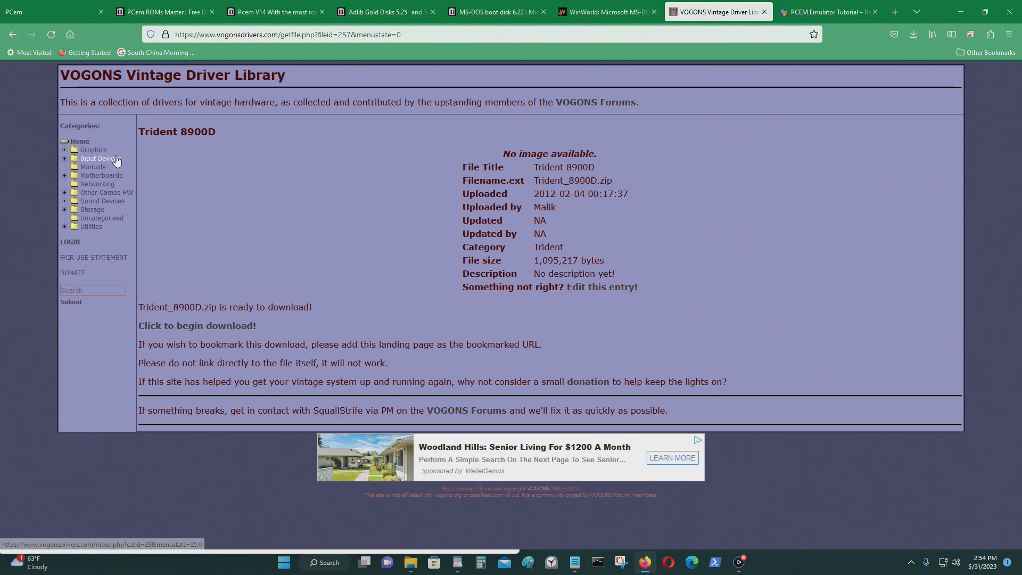
click(961, 12)
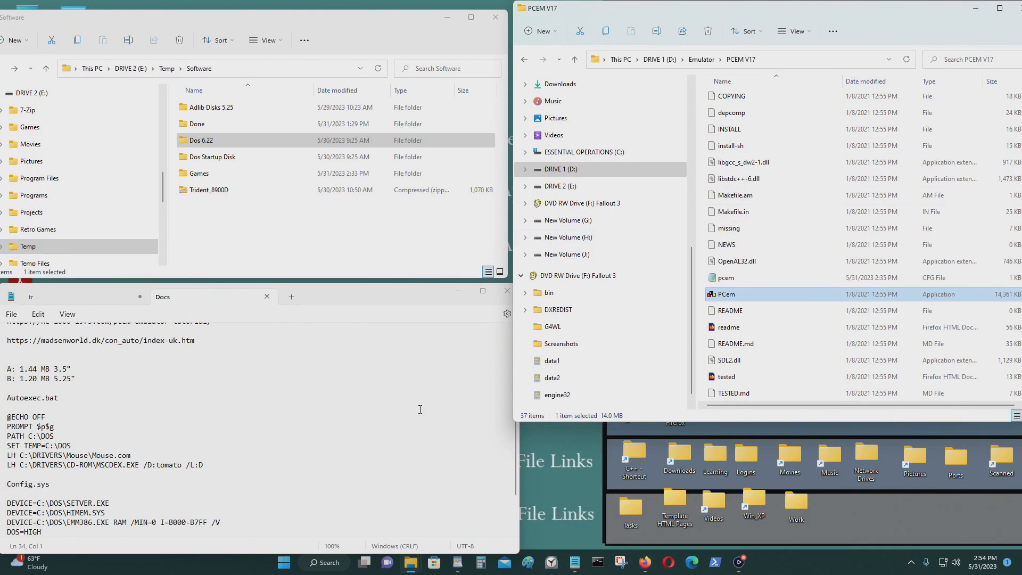
click(394, 432)
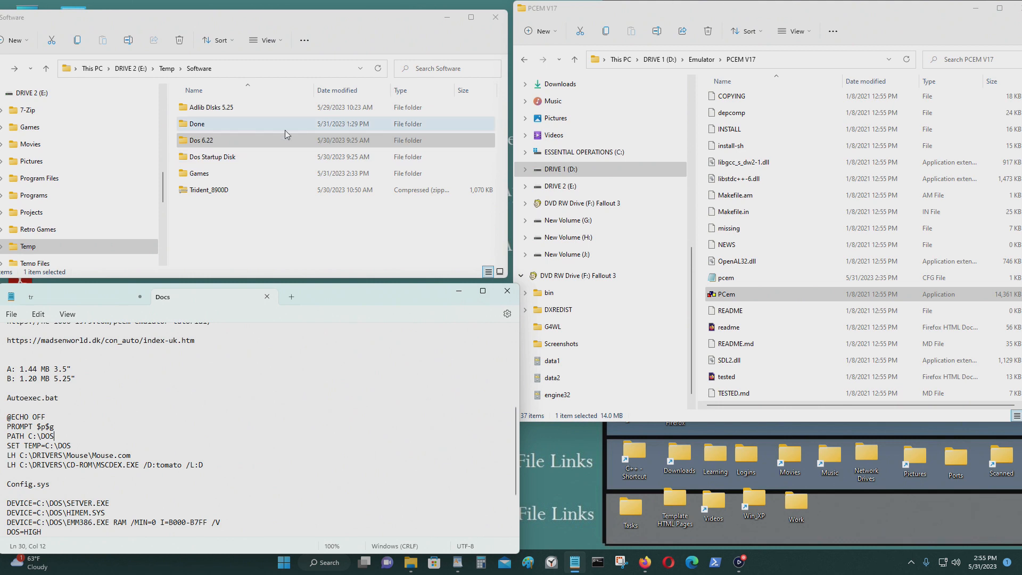
Step: Open the roms folder of the extracted PcemV14 WIN package, stored under Done and Bios in the Software folder
double_click(223, 126)
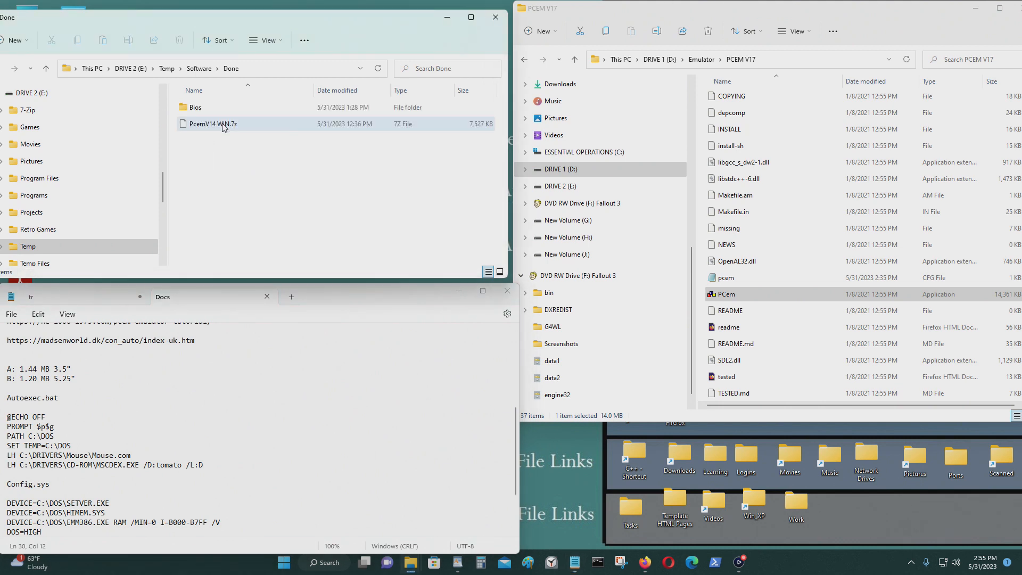
double_click(223, 108)
double_click(230, 108)
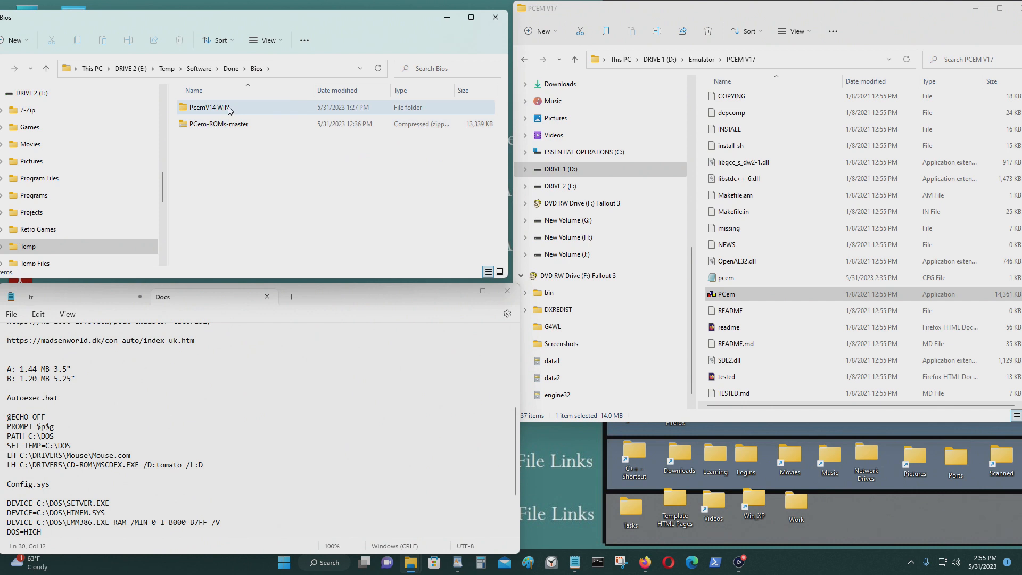
double_click(230, 109)
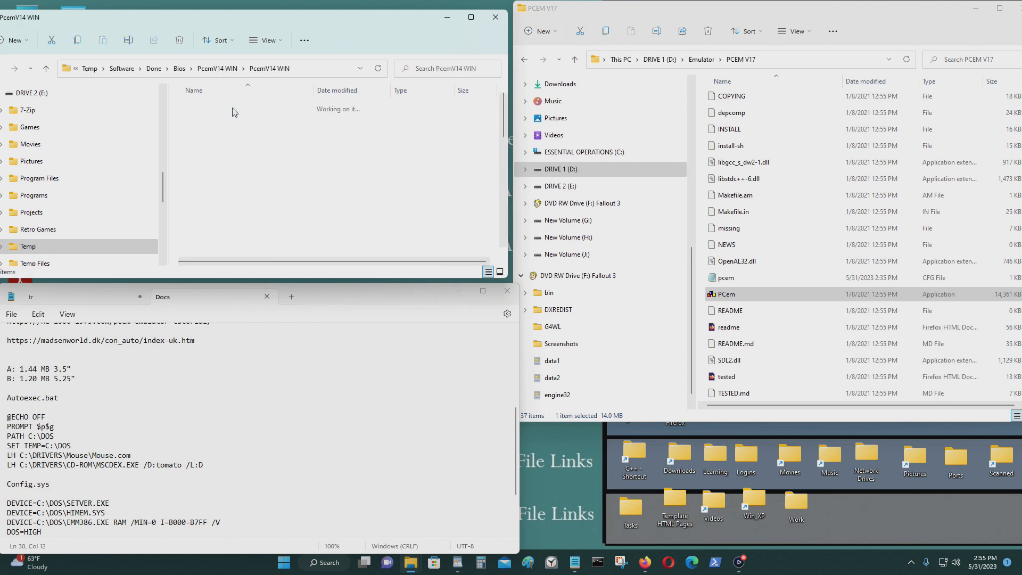
double_click(242, 142)
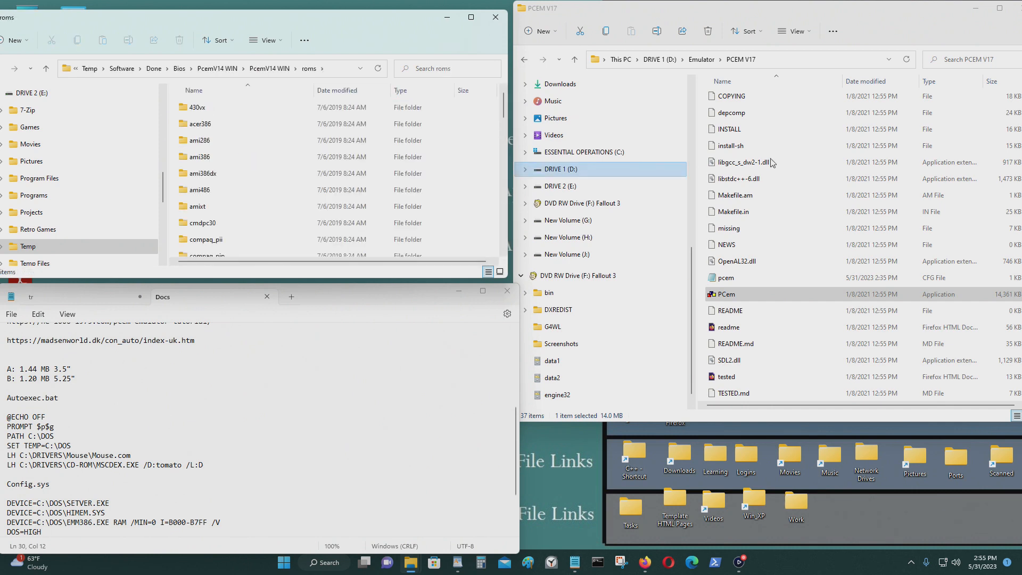
Step: Copy all PcemV14 ROM folders and files into the roms folder of PCEM V17, skipping files with the same names
scroll(761, 159, up, 6)
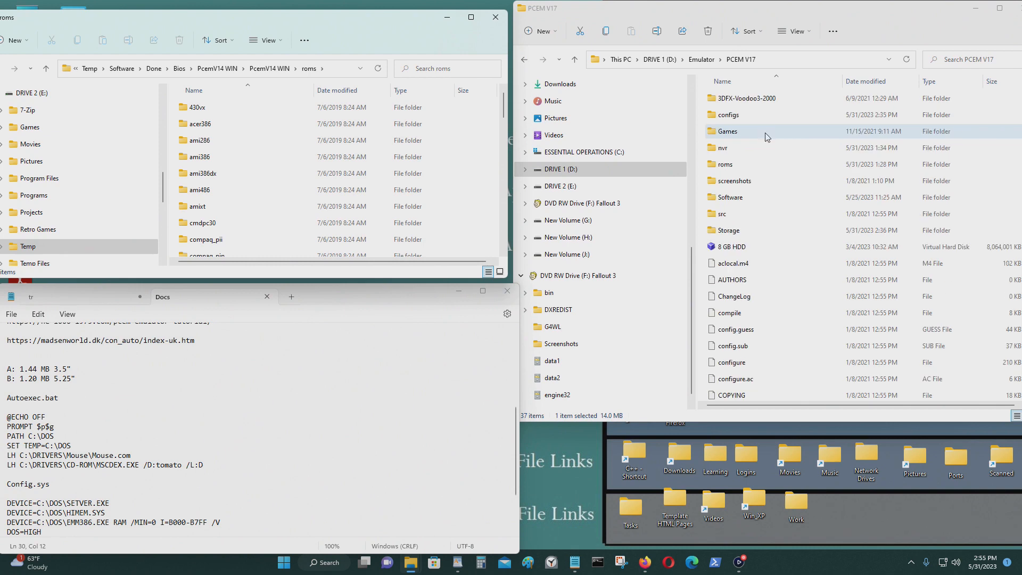
double_click(760, 165)
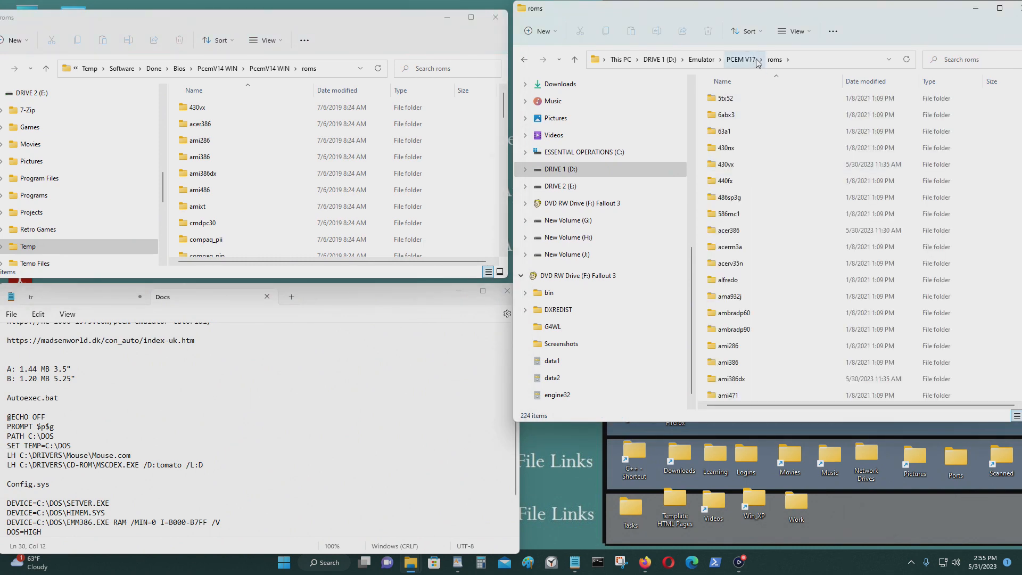
click(525, 60)
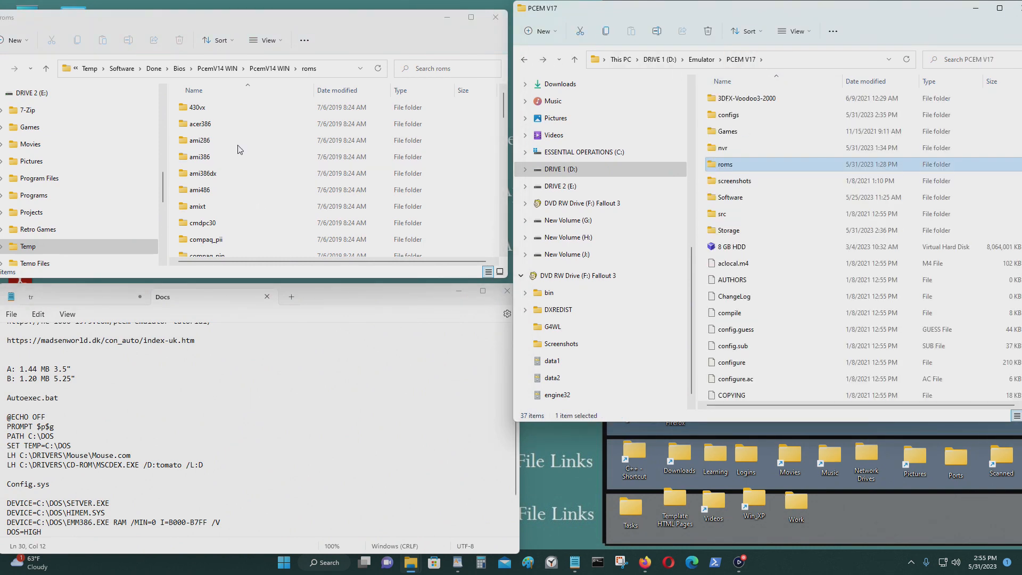
drag(176, 108, 333, 449)
drag(268, 242, 741, 166)
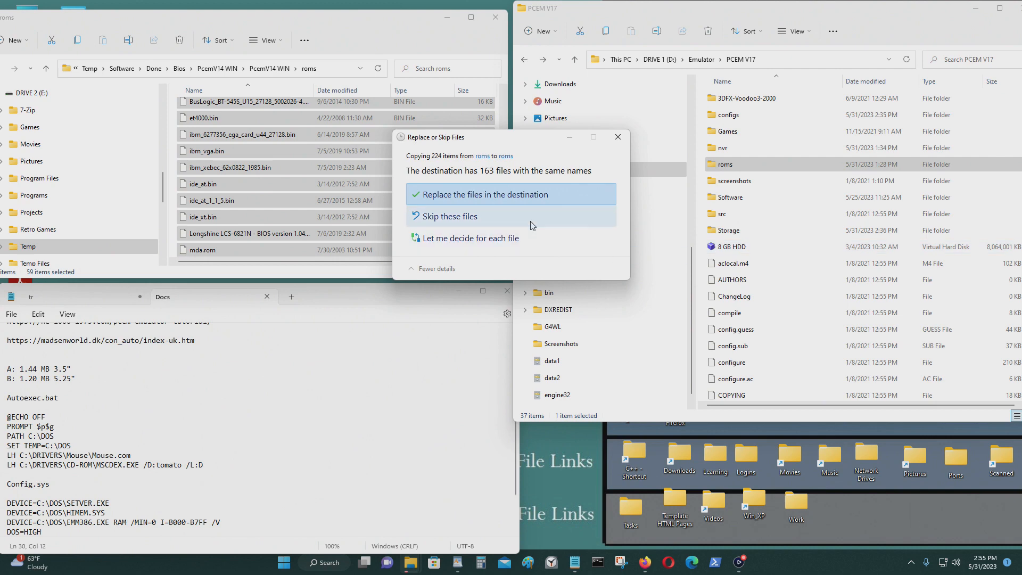
click(532, 224)
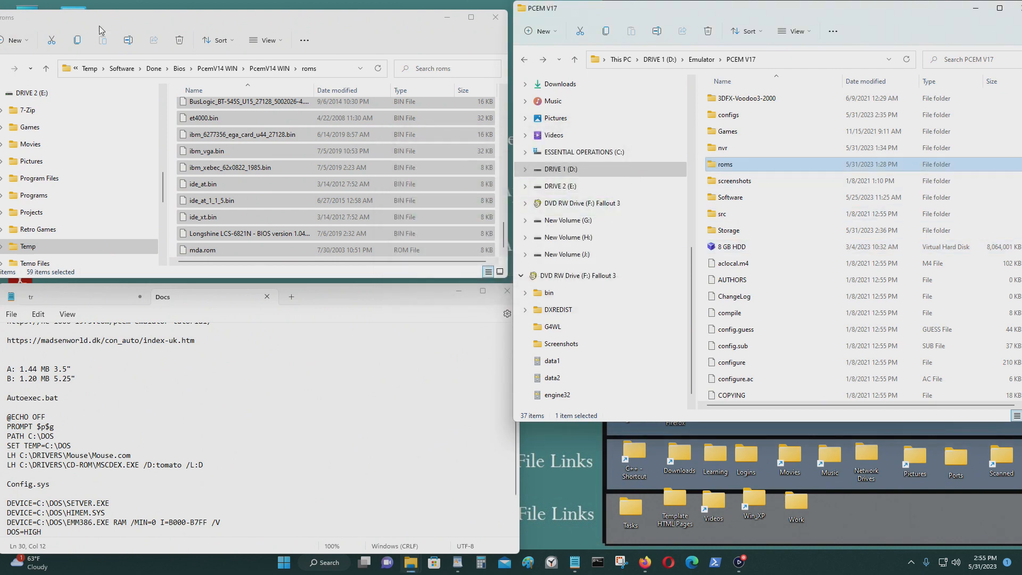
Step: Return to the Bios folder and open the inner PCem-ROMs-master folder of the PCem-ROMs-master archive
drag(99, 26, 119, 16)
click(12, 60)
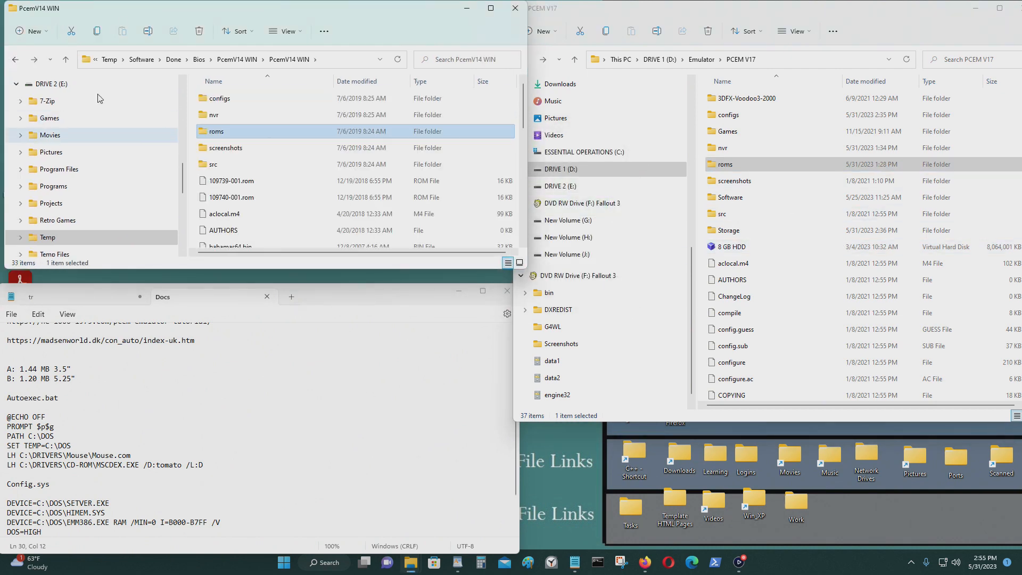
click(11, 59)
click(12, 59)
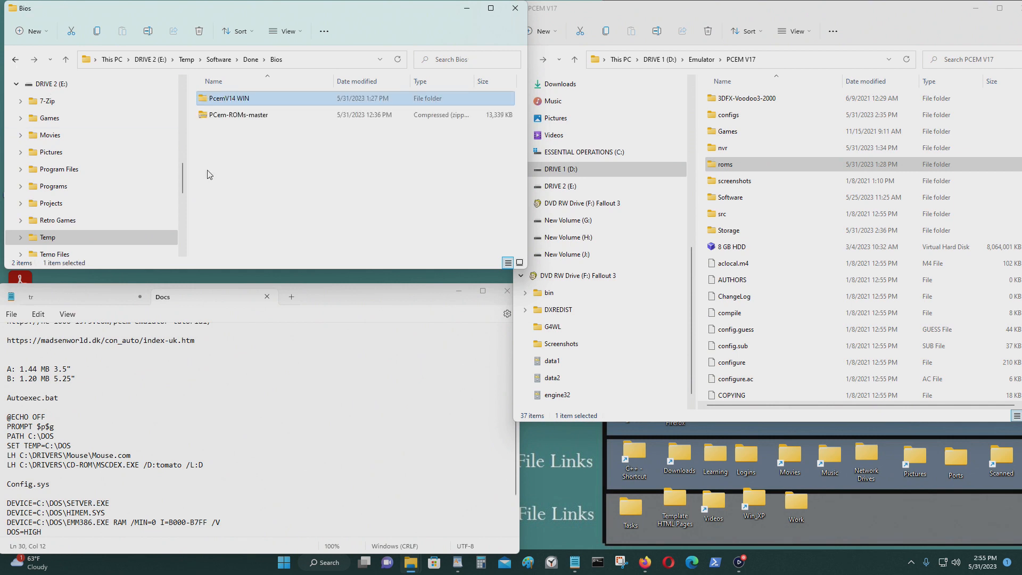
double_click(254, 116)
double_click(227, 99)
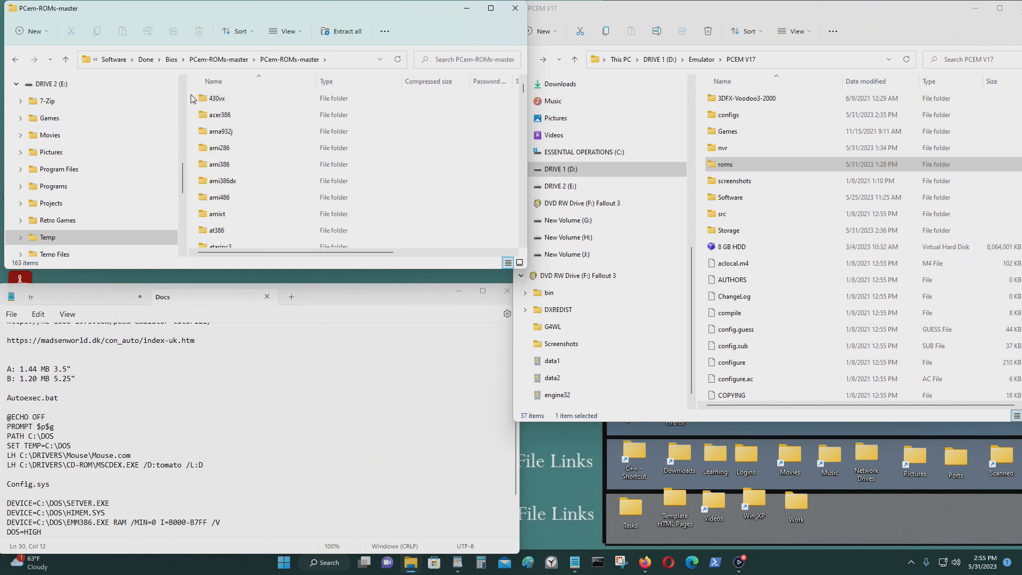
Step: Copy everything in PCem-ROMs-master into the roms folder of PCEM V17, skipping files that already exist
drag(190, 99, 418, 524)
drag(277, 226, 751, 159)
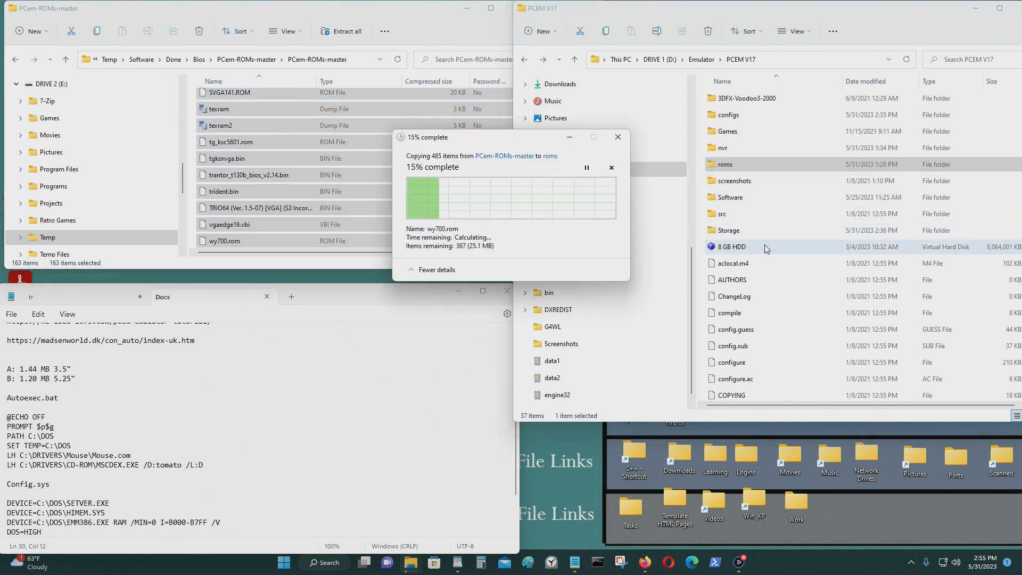
click(486, 220)
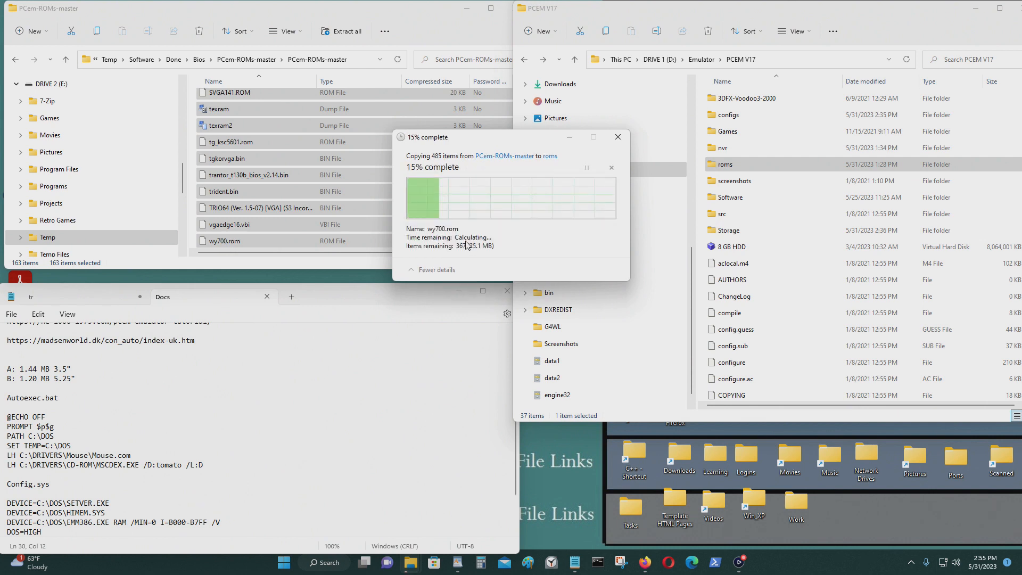
click(404, 379)
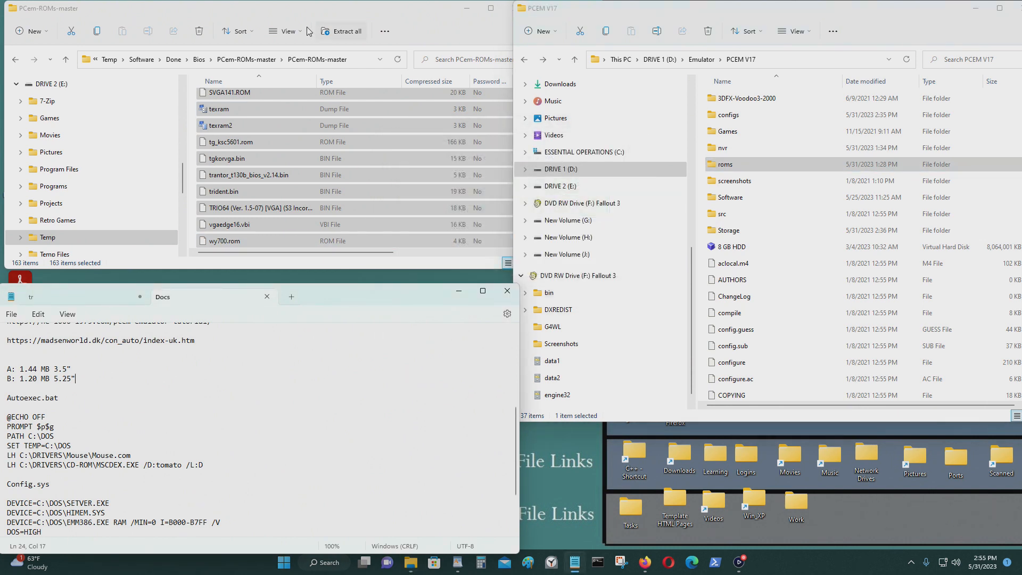
Step: Go back from the PCem-ROMs-master archive to the Done folder
click(19, 62)
click(19, 61)
click(19, 62)
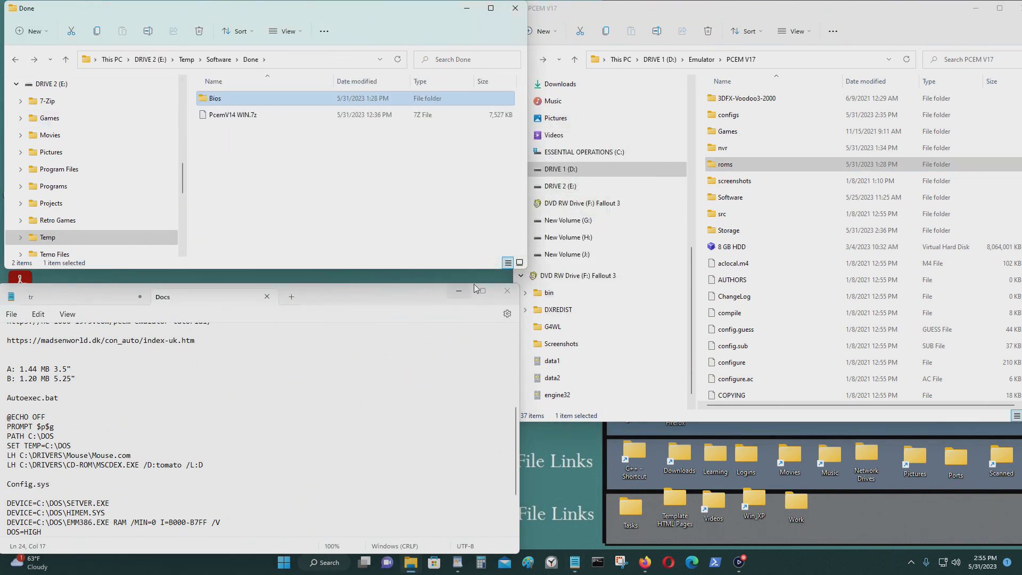
click(388, 391)
Step: Launch PCem from the PCEM V17 folder and create a new machine configuration named 386 DX
scroll(812, 349, down, 6)
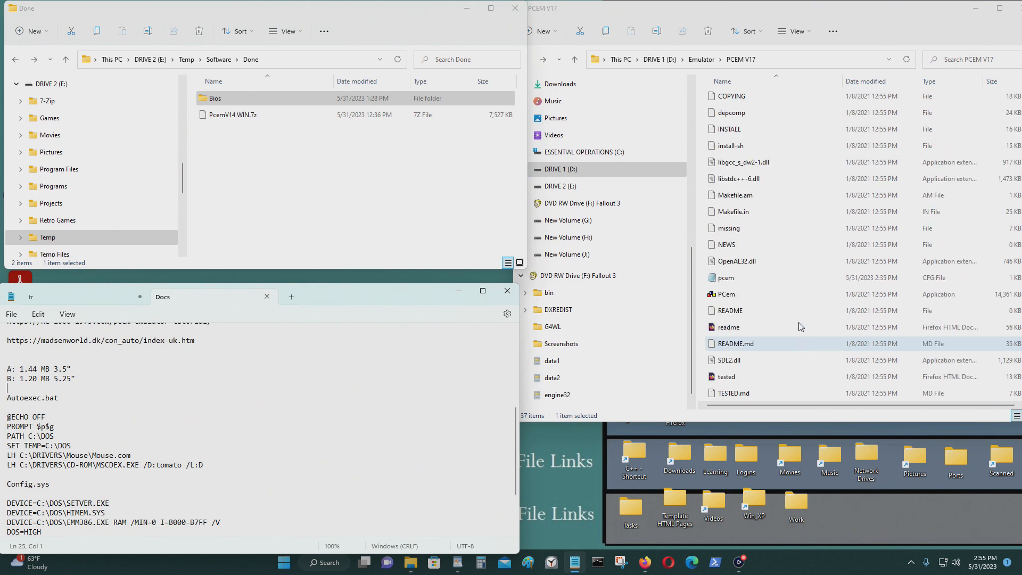
double_click(755, 296)
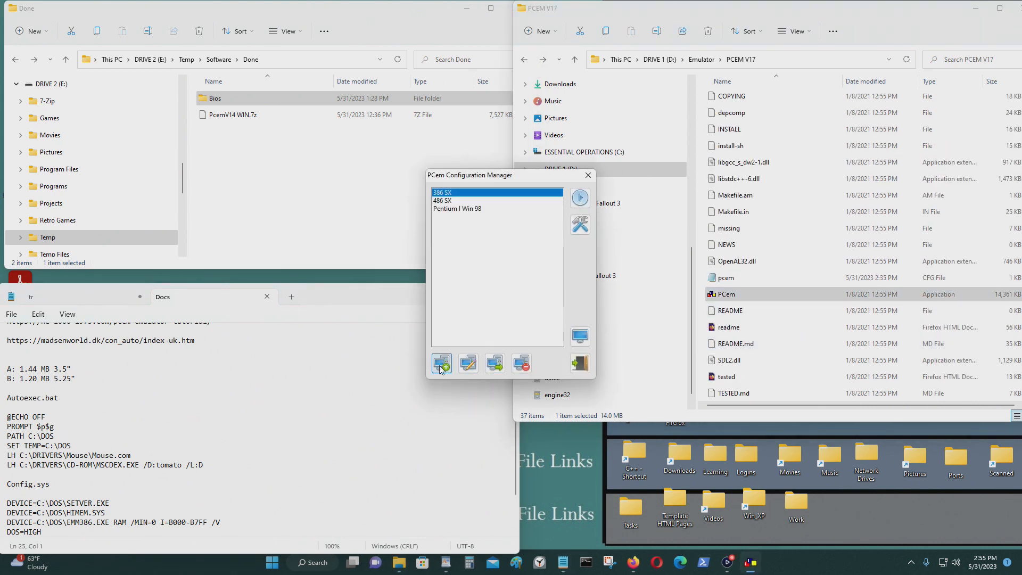
click(439, 365)
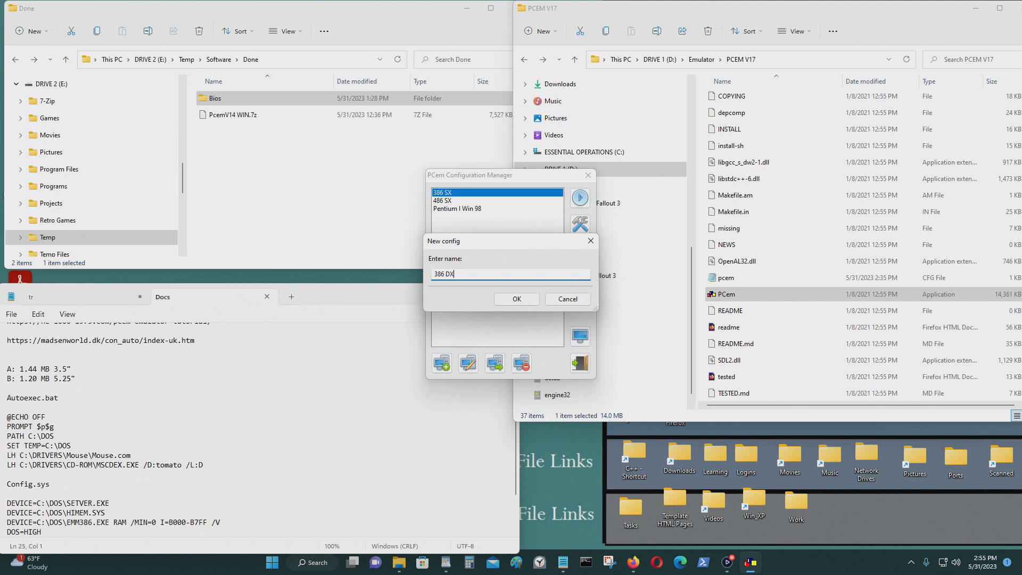
click(497, 299)
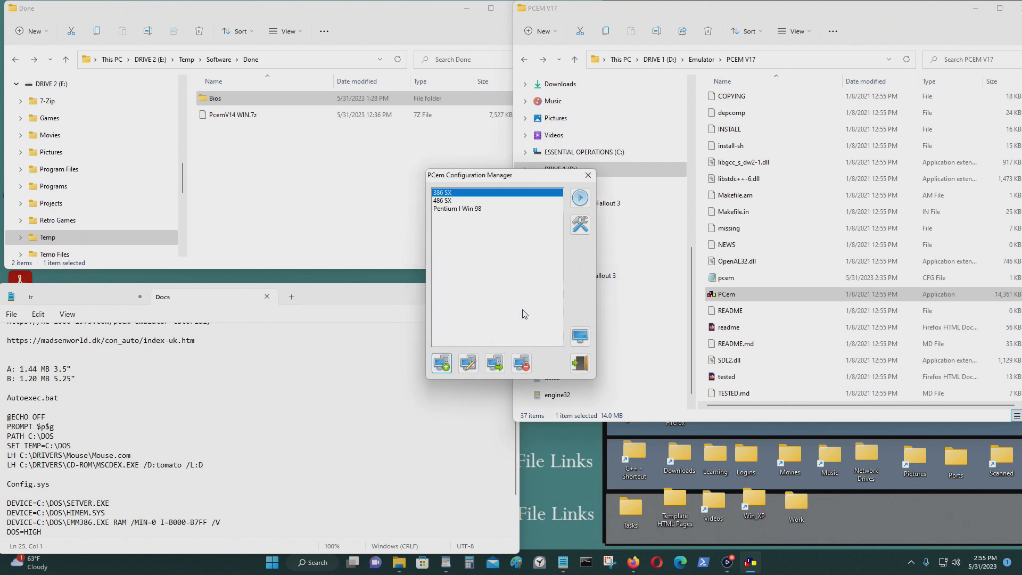
Step: Set the machine to the [386DX] AMI 386DX clone with an Intel i386DX/33 CPU and no FPU
click(522, 253)
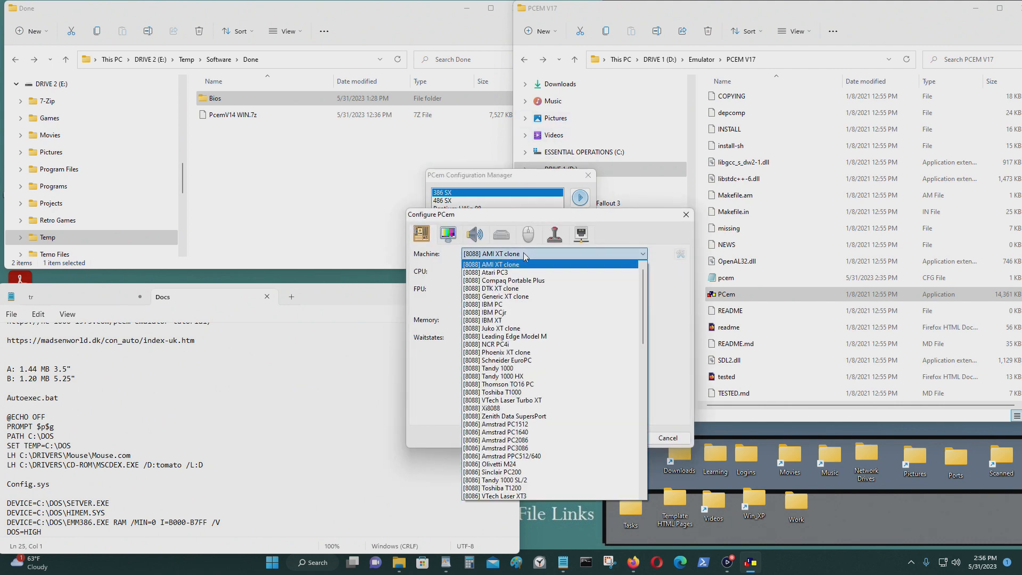
scroll(545, 409, down, 20)
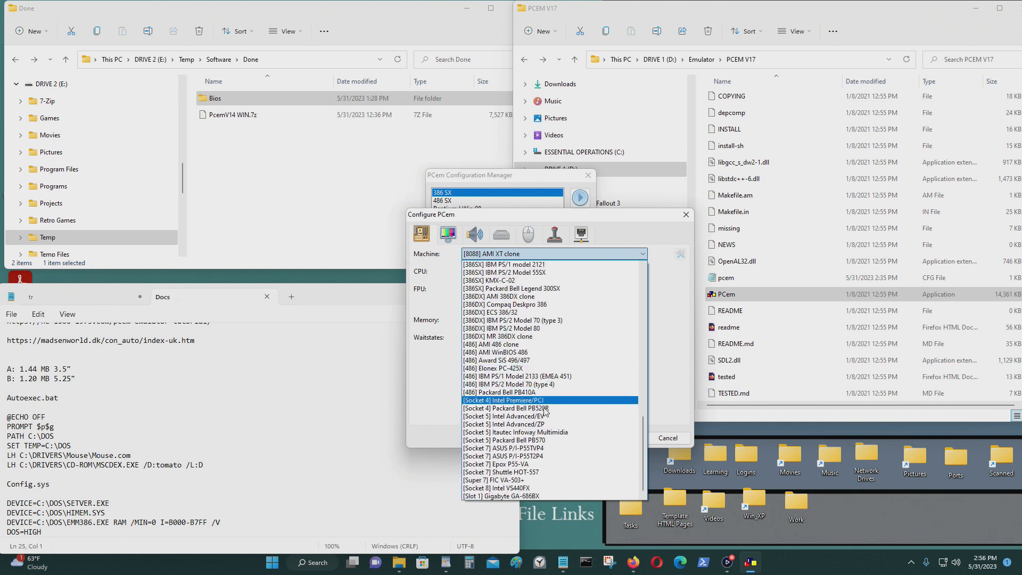
click(509, 298)
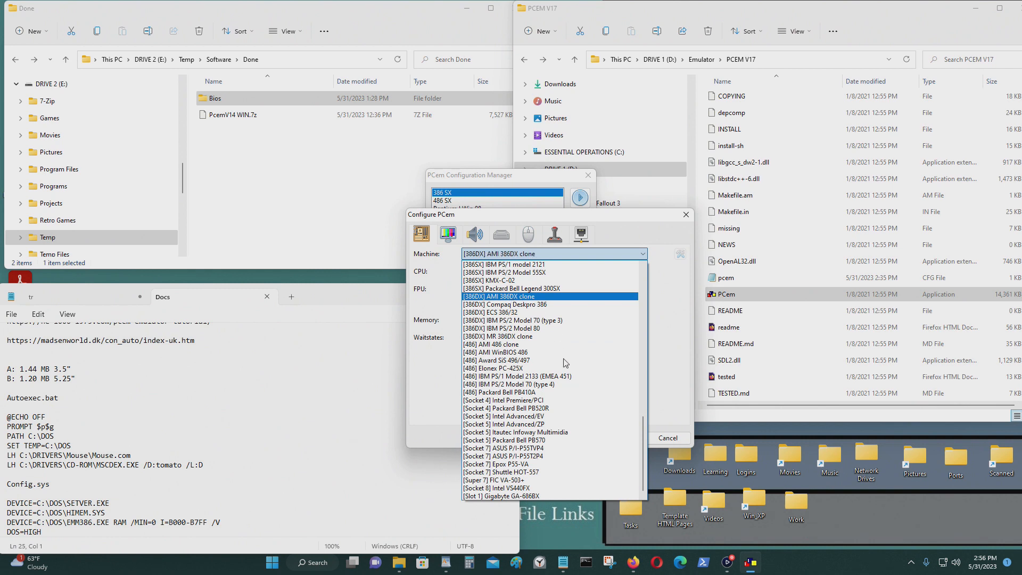
click(563, 273)
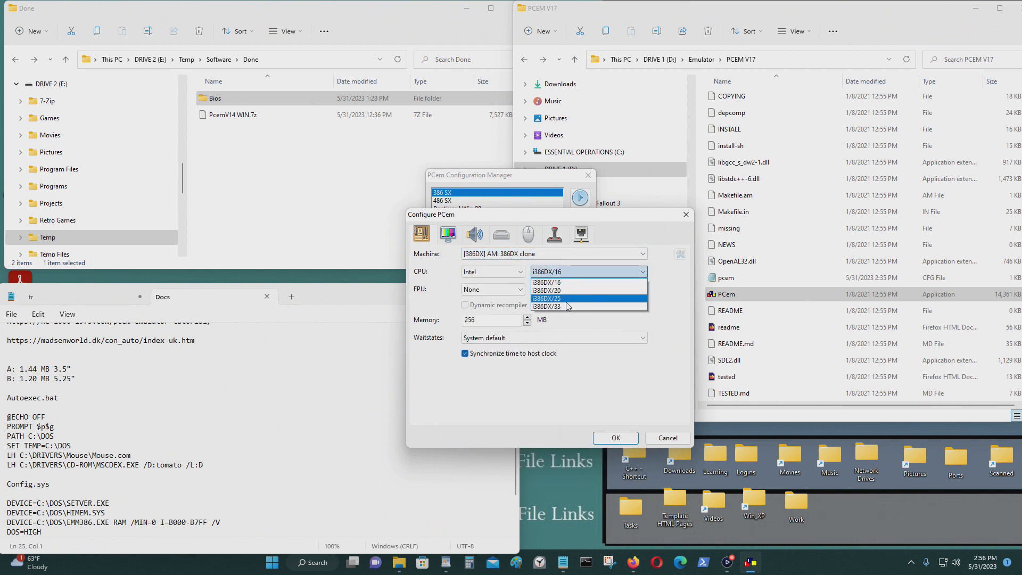
click(565, 304)
click(518, 292)
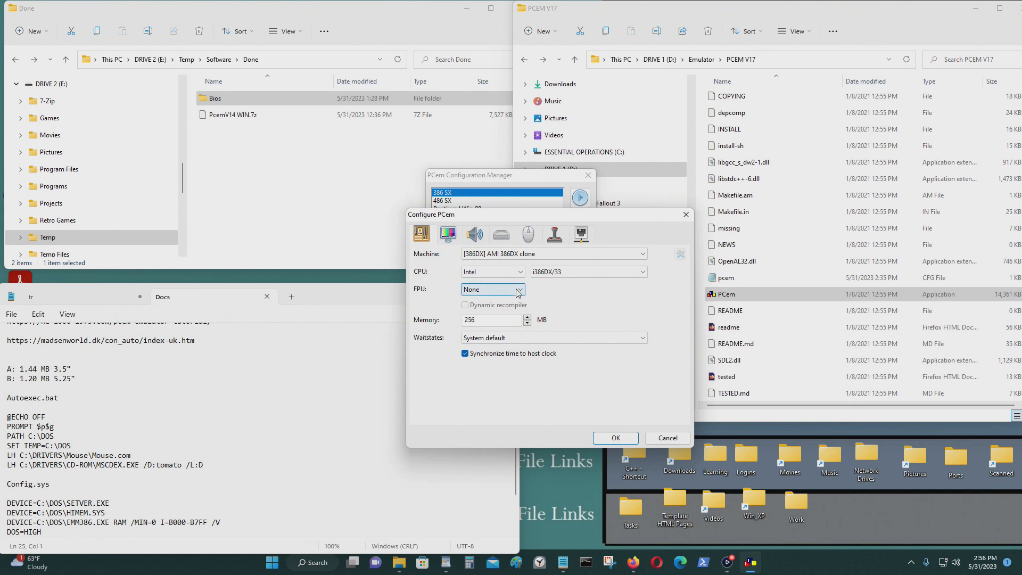
click(535, 295)
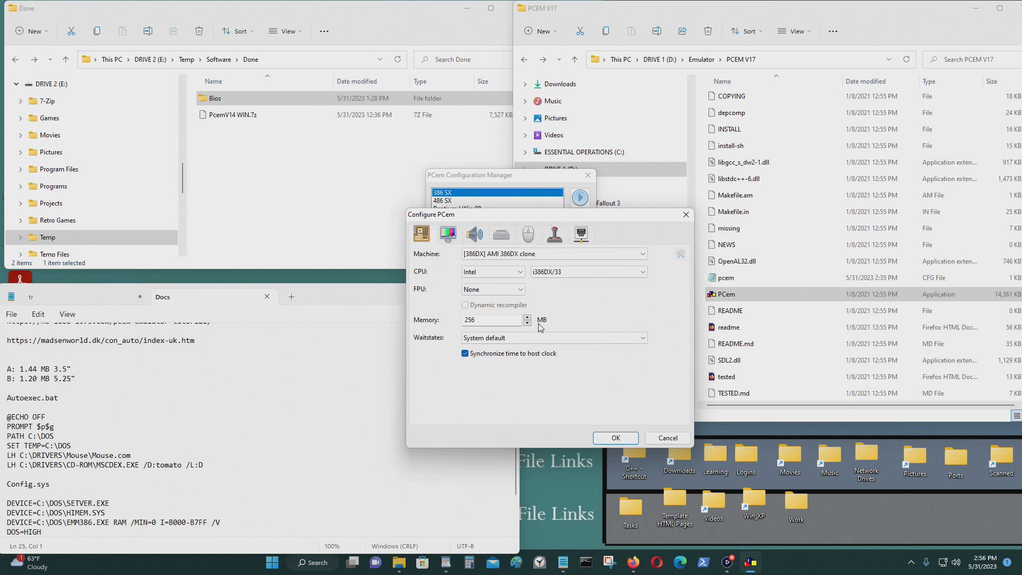
Step: Change the memory size of the 386 DX machine
click(507, 320)
key(BackSpace)
click(528, 317)
Step: Set the video device to Trident TVGA8900D with the speed Fast VLB/PCI
click(450, 237)
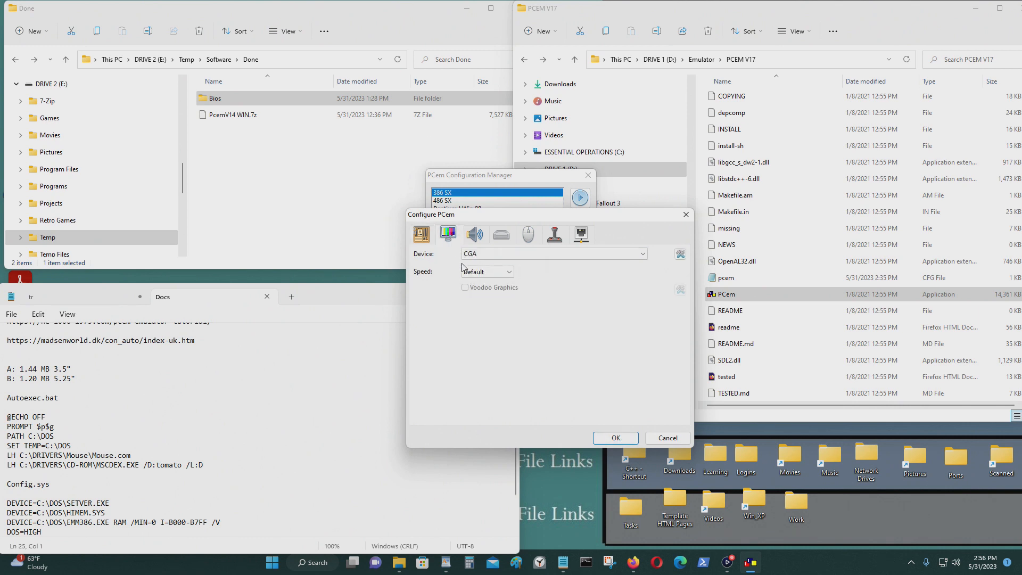
click(468, 254)
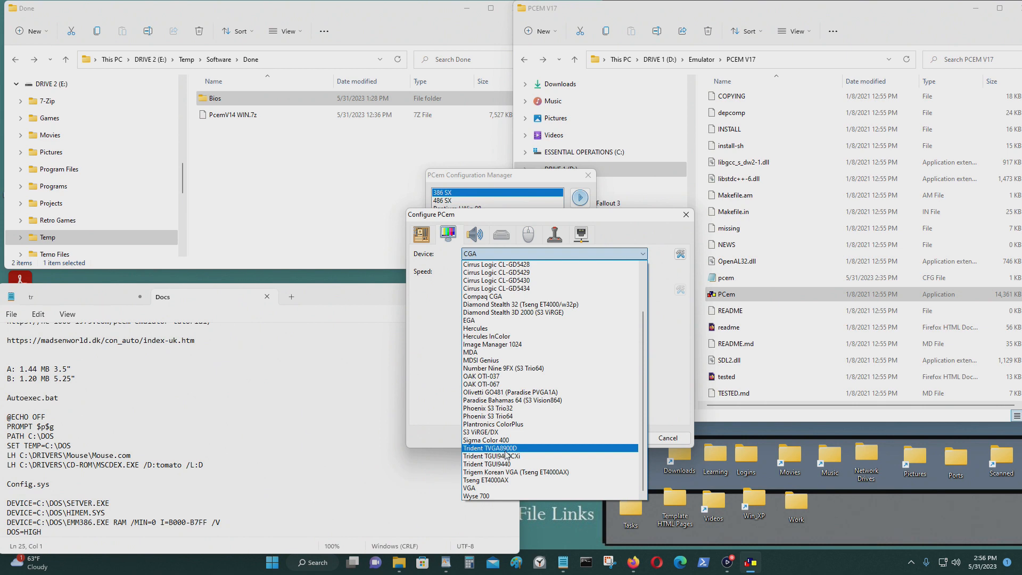
click(506, 448)
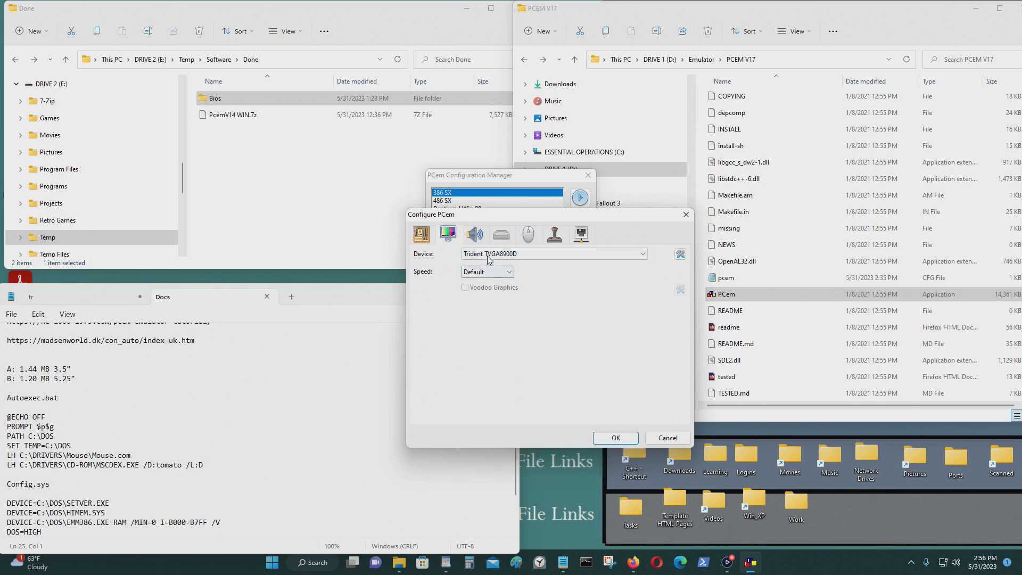
click(495, 273)
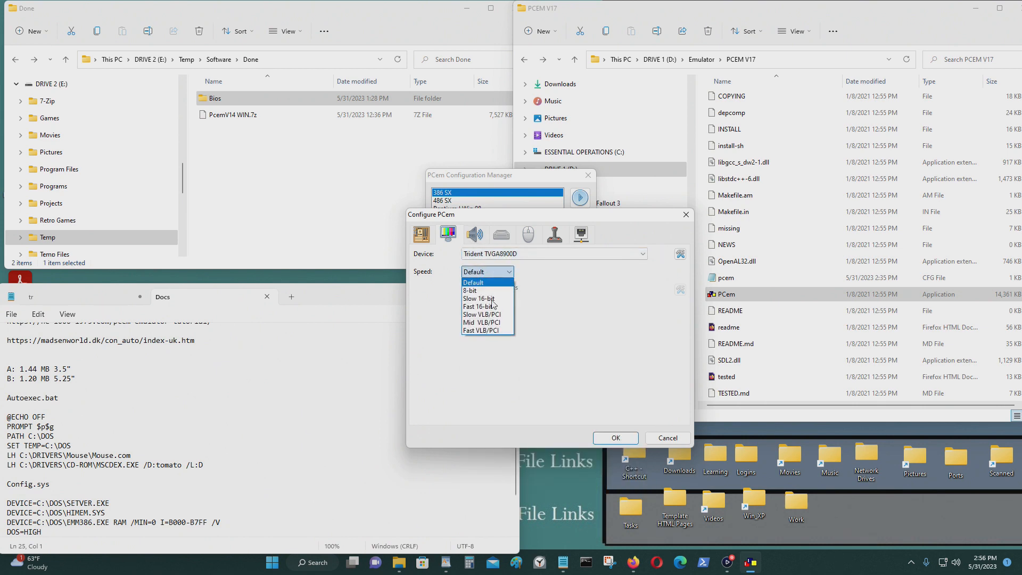
click(487, 330)
Step: Set the sound device to Adlib Gold and the LPT device to Stereo LPT DAC
click(476, 236)
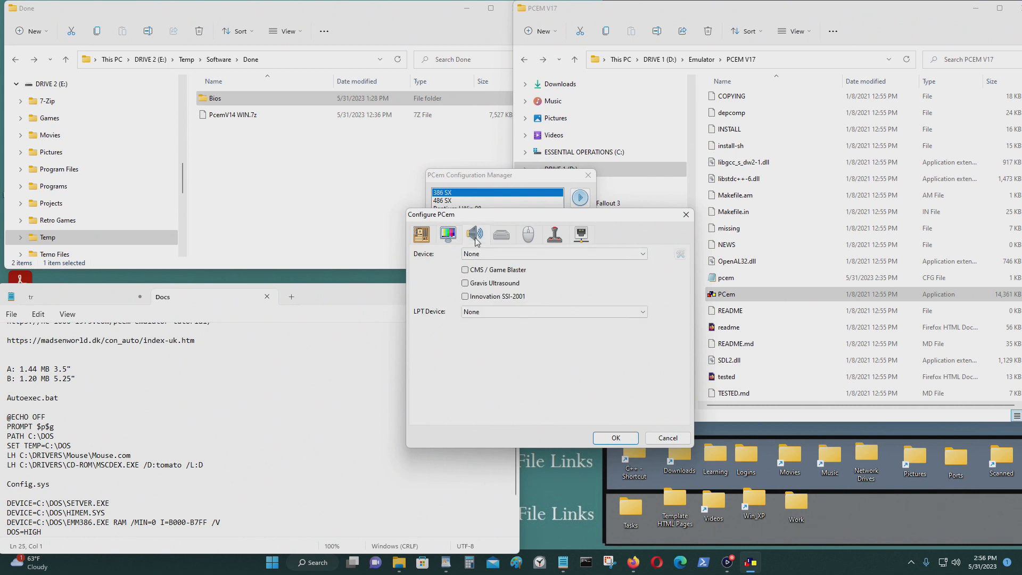
click(473, 254)
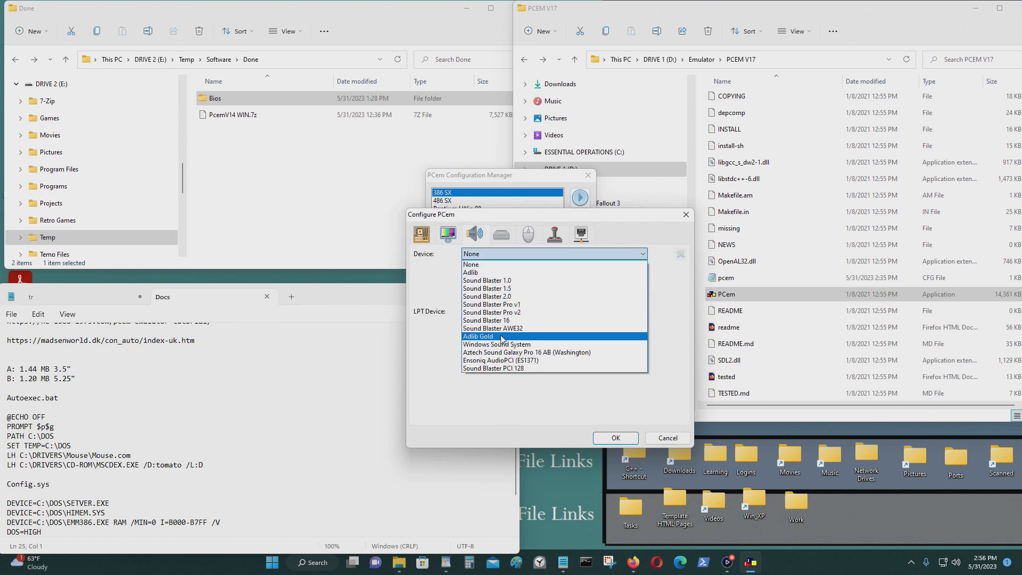
click(501, 338)
click(479, 312)
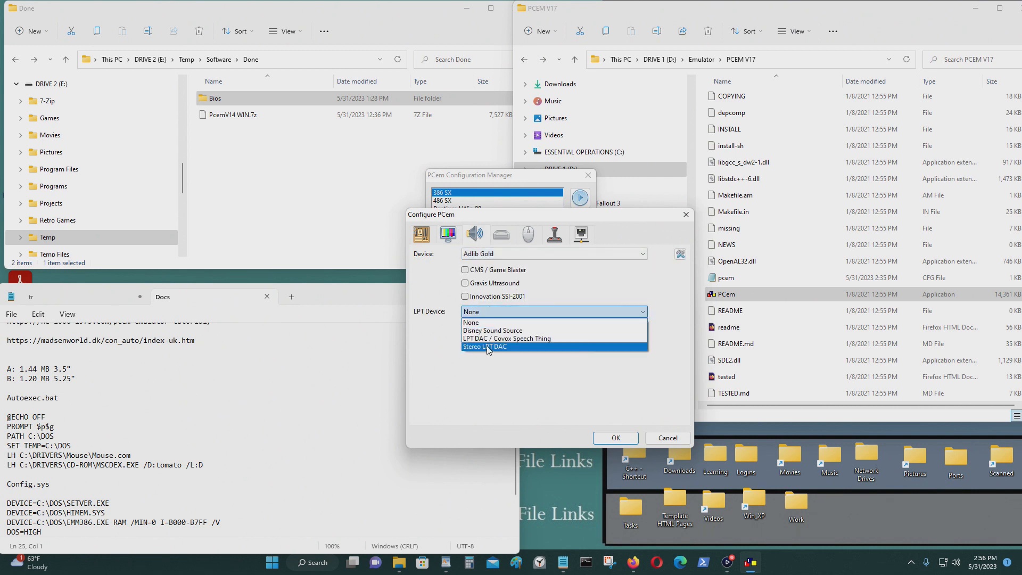
click(486, 346)
Step: Set FDD1 to 3.5" 1.44M, FDD2 to 5.25" 1.2M and the CD speed to 2X in the drive settings
click(501, 234)
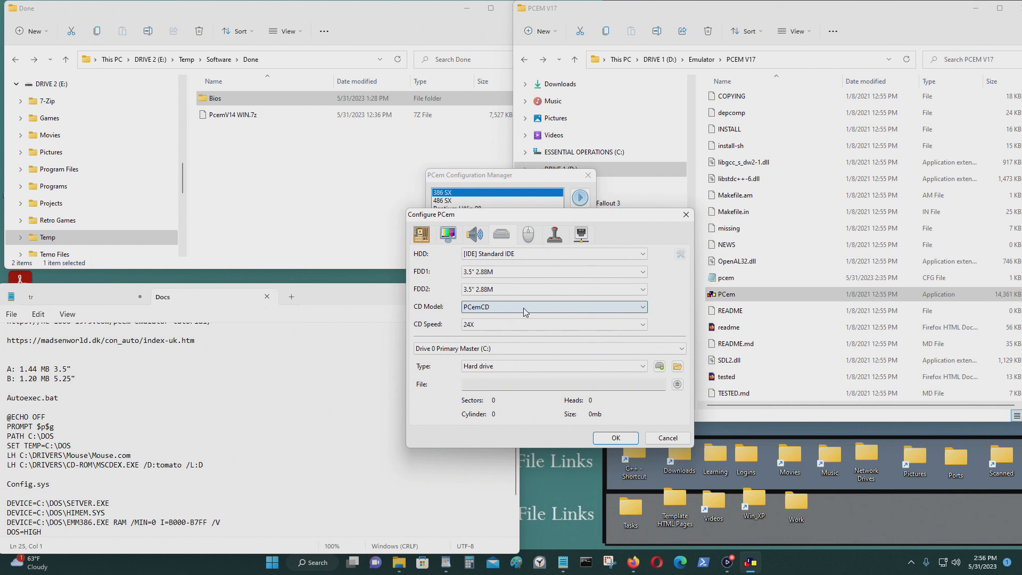
click(589, 273)
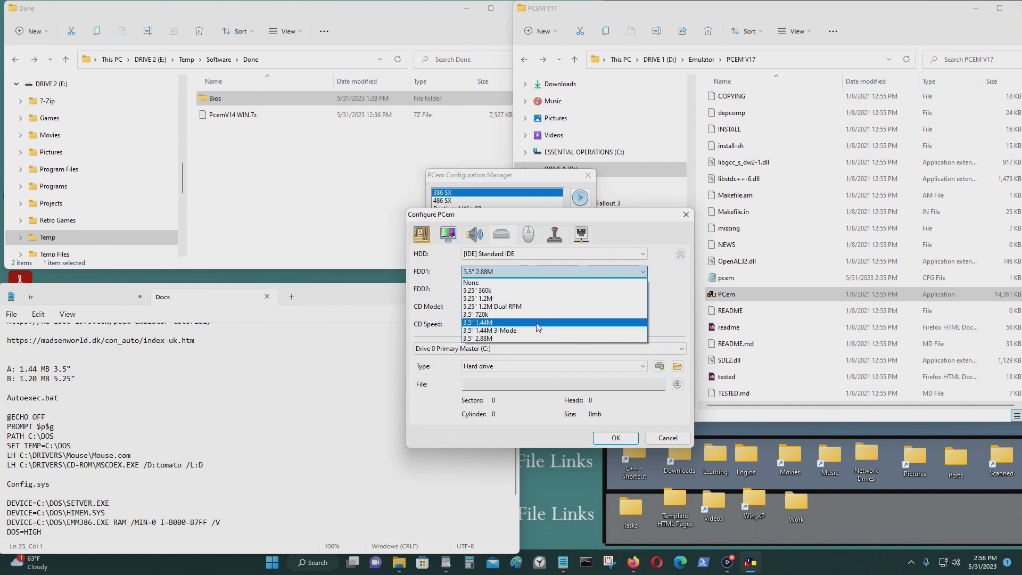
click(500, 322)
click(505, 290)
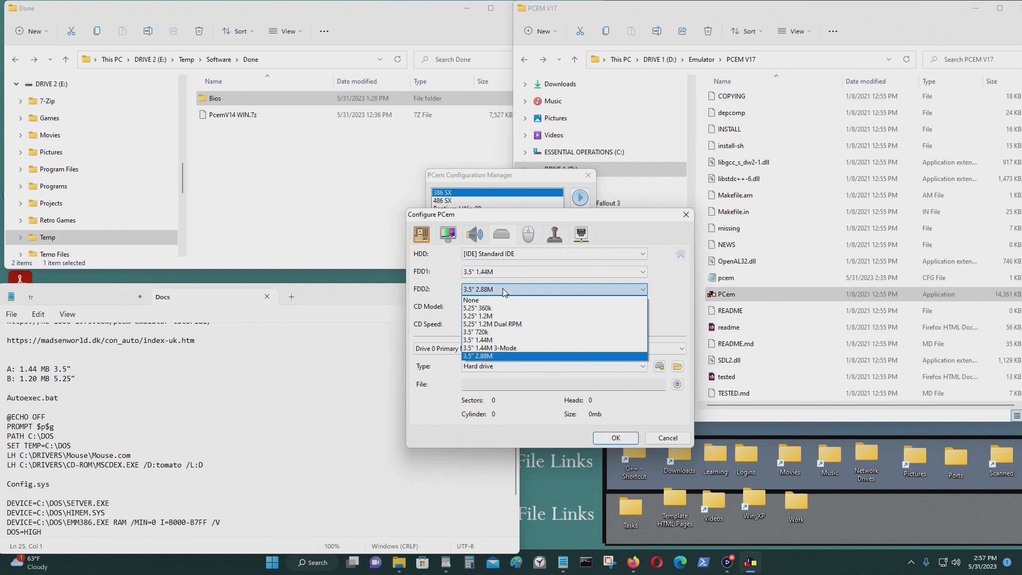
click(503, 316)
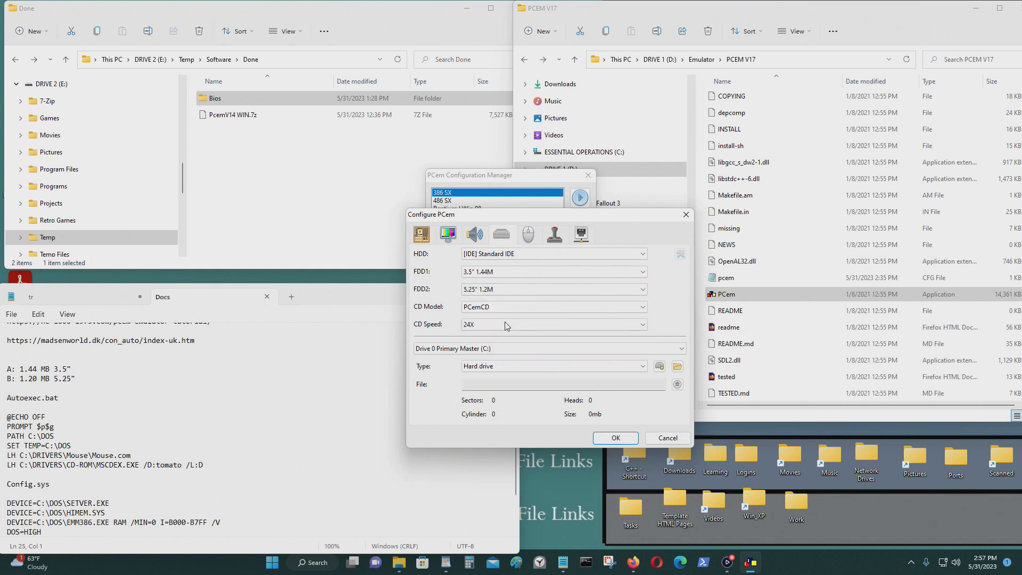
click(503, 324)
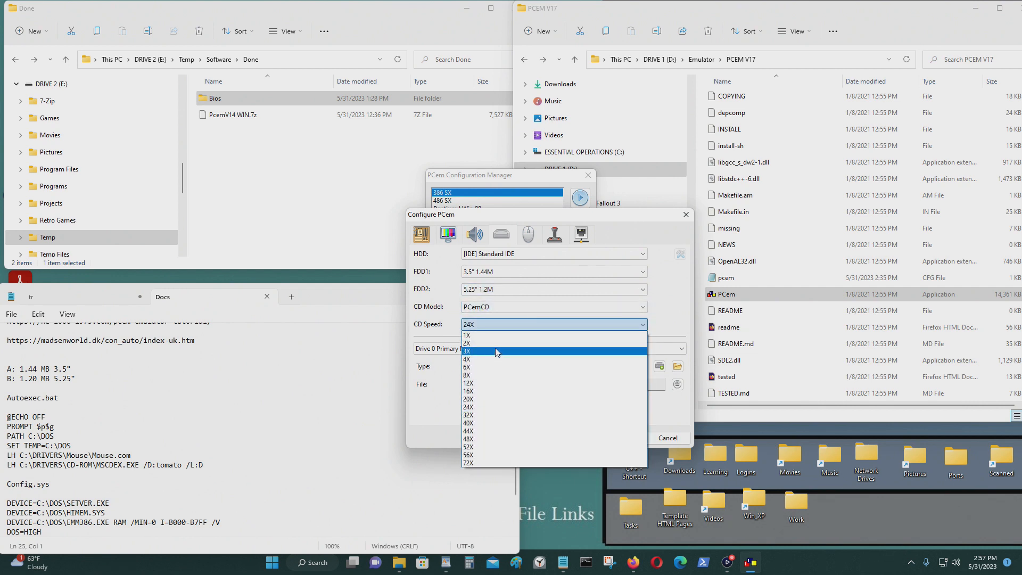
click(501, 344)
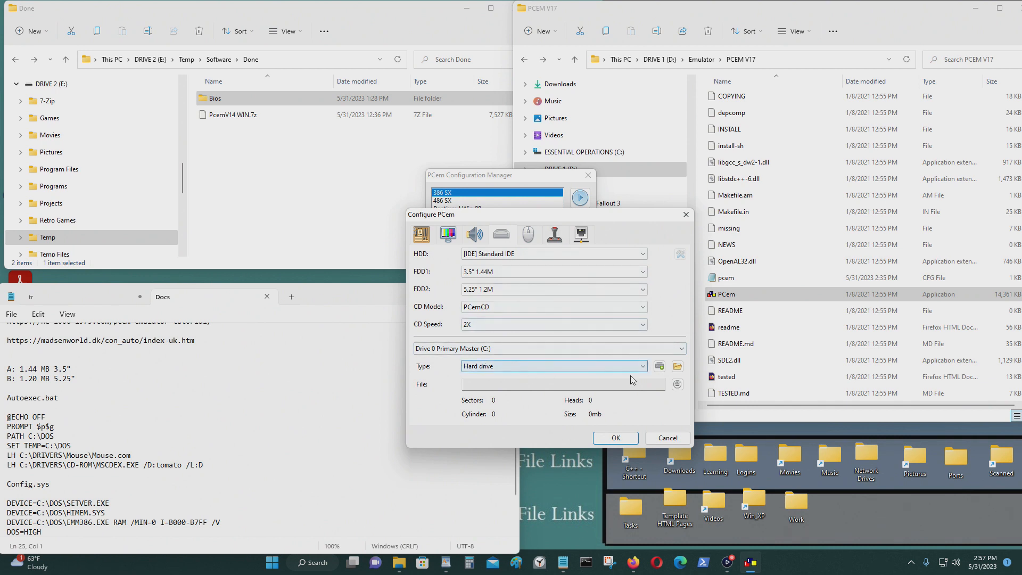
Step: Start a new hard disc for Drive 0 Primary Master (C:) with a size of 500 MB and the Fixed-size VHD (.vhd) format
click(660, 367)
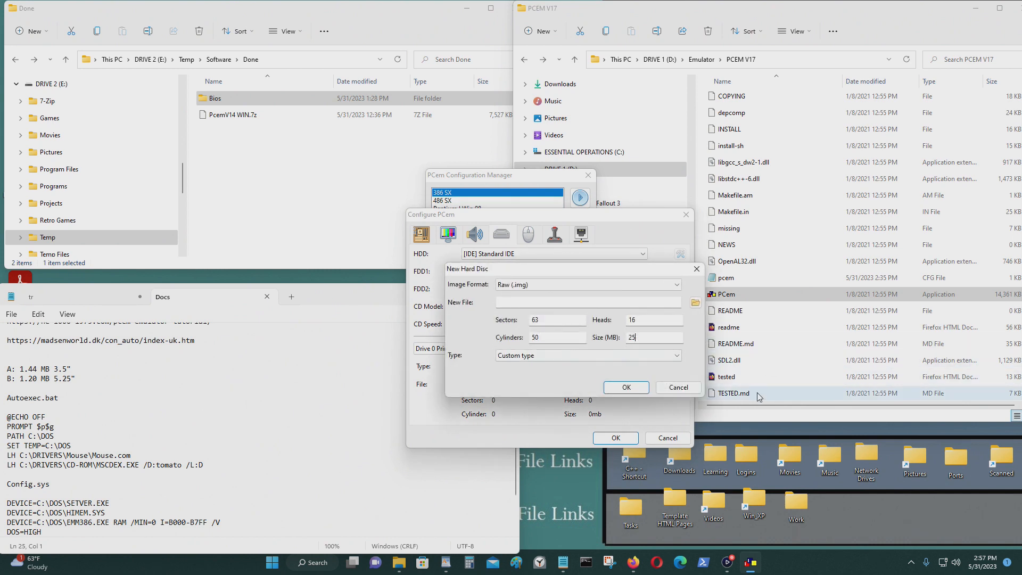
key(BackSpace)
key(BackSpace)
text(500)
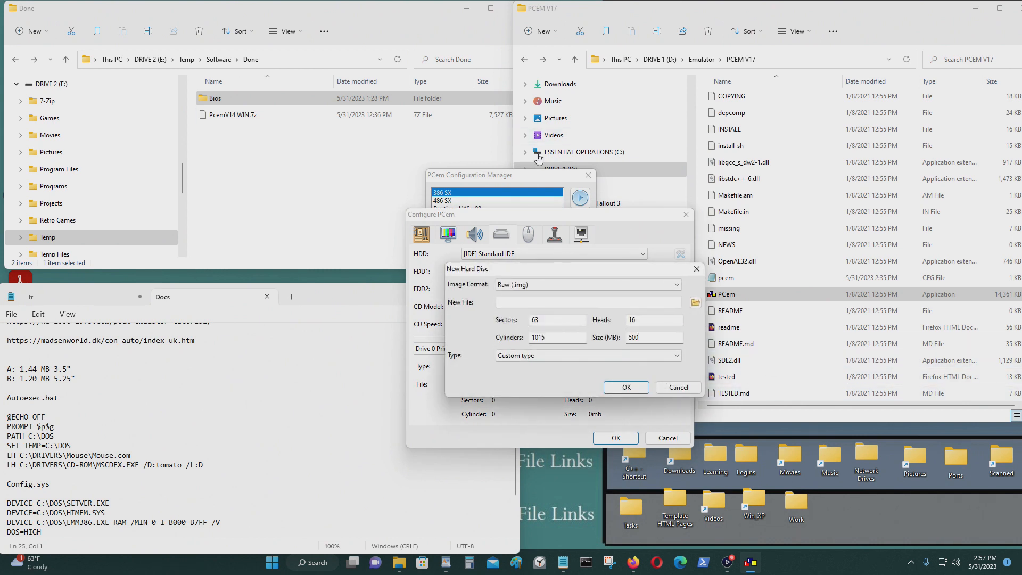
click(601, 286)
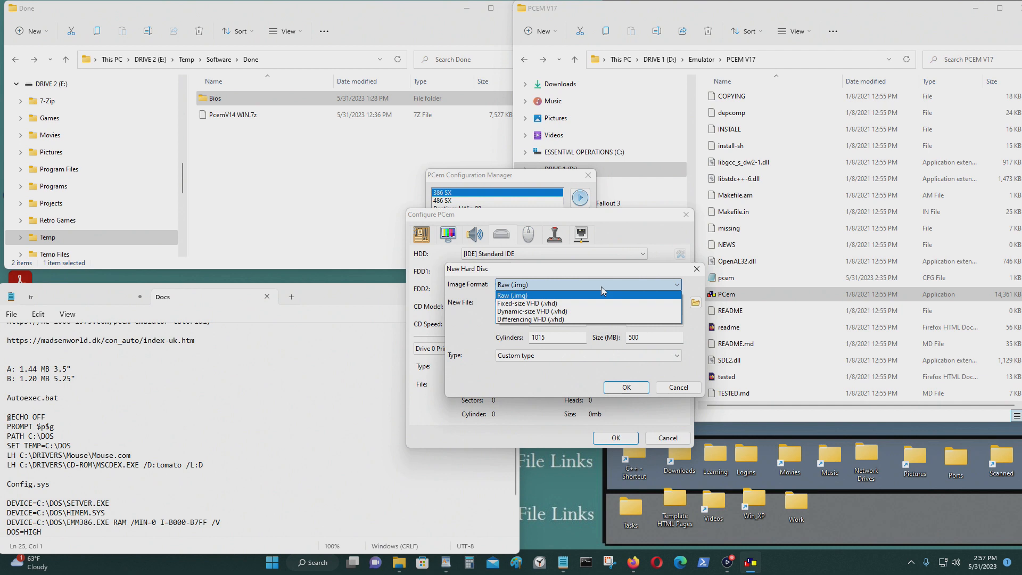
click(543, 303)
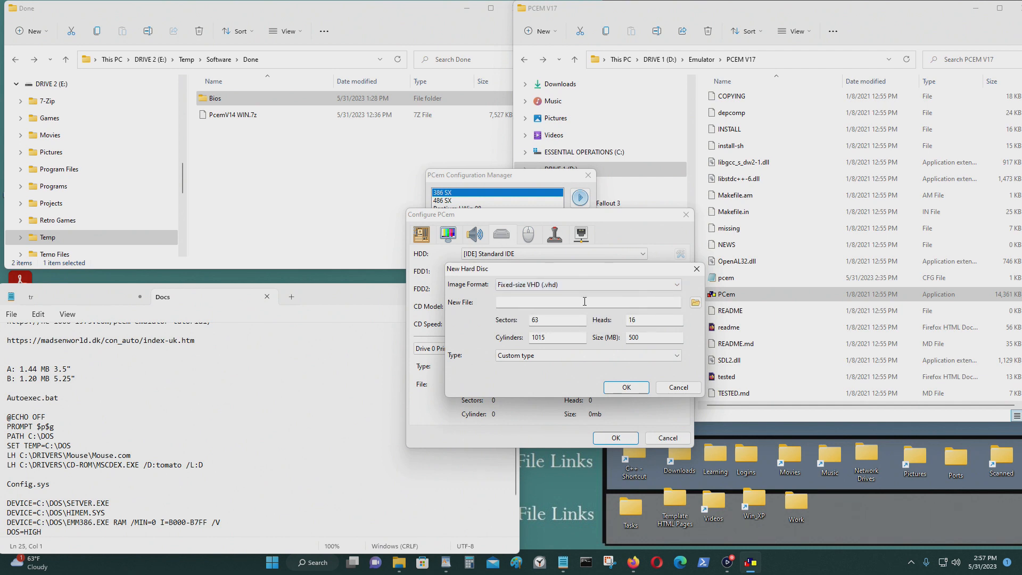
Step: Browse to the Storage folder in DRIVE 1 (D:) > Emulator > PCEM V17 as the location for the new disc file
click(695, 303)
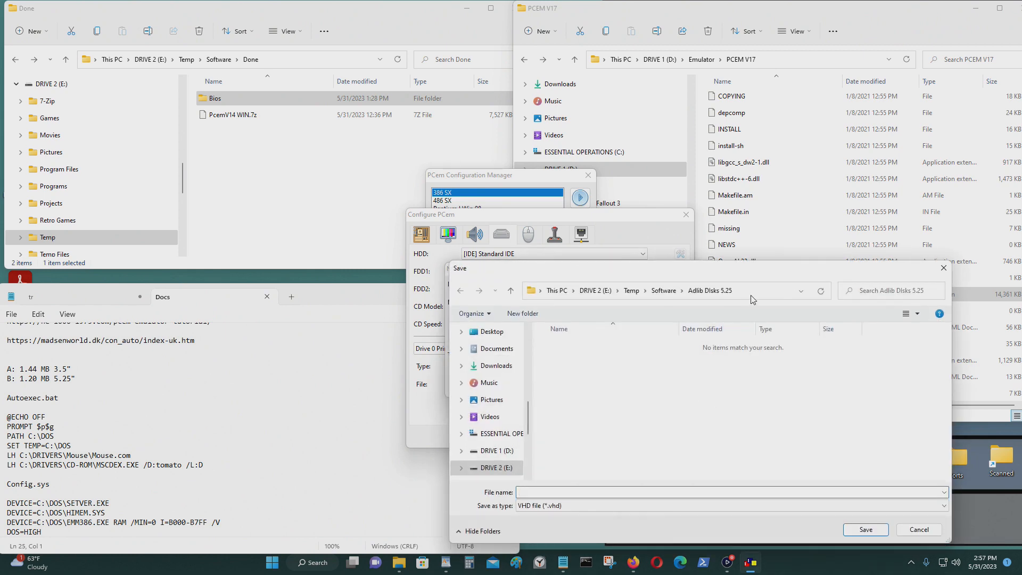
click(510, 452)
scroll(612, 449, down, 3)
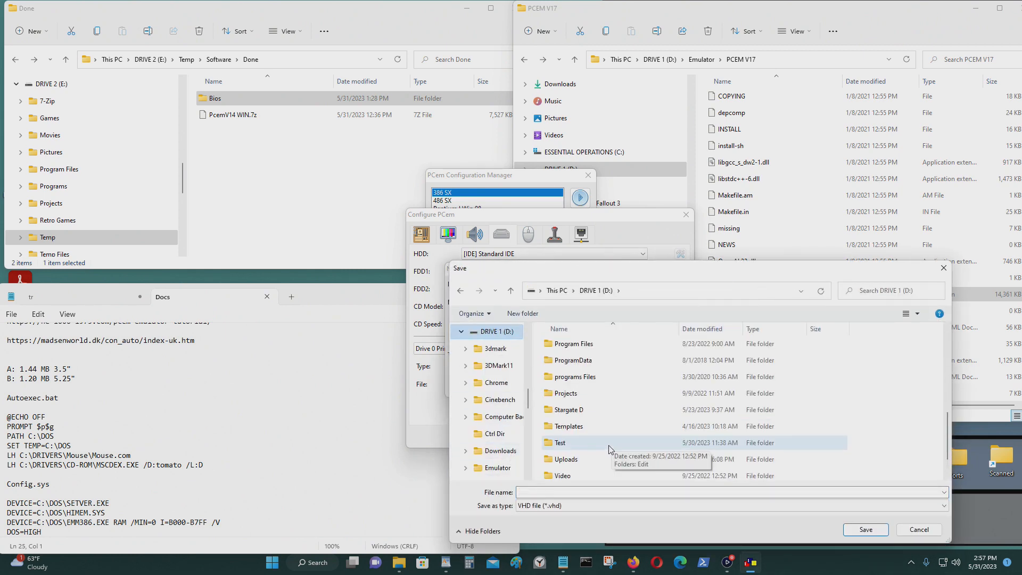
scroll(615, 405, up, 1)
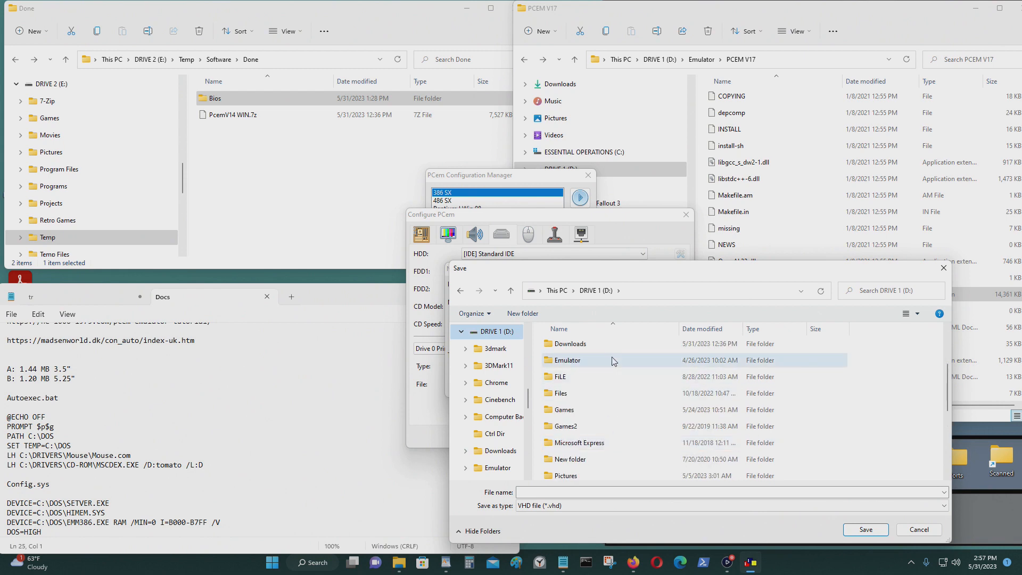
double_click(615, 364)
scroll(630, 433, down, 20)
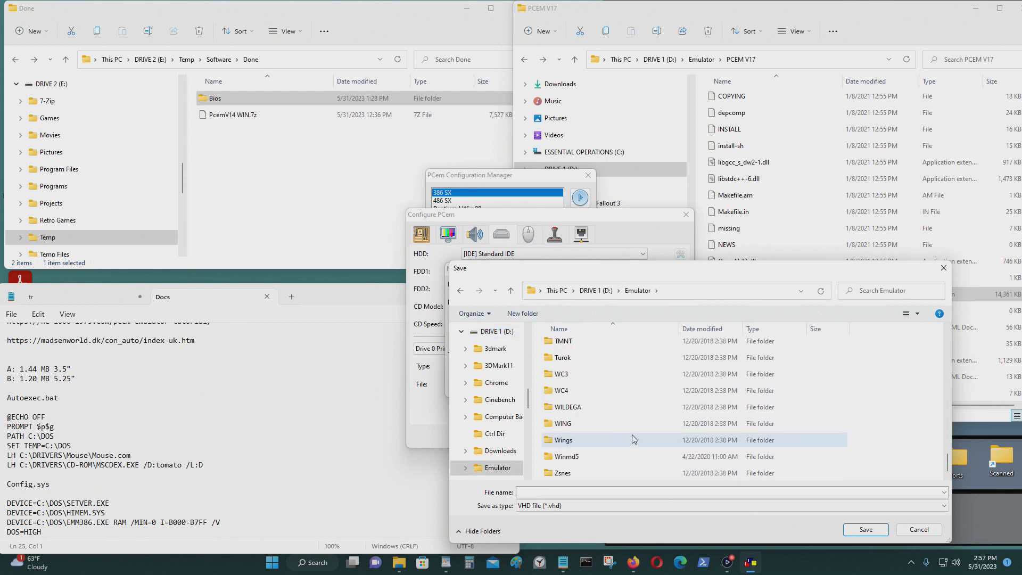
scroll(632, 437, up, 10)
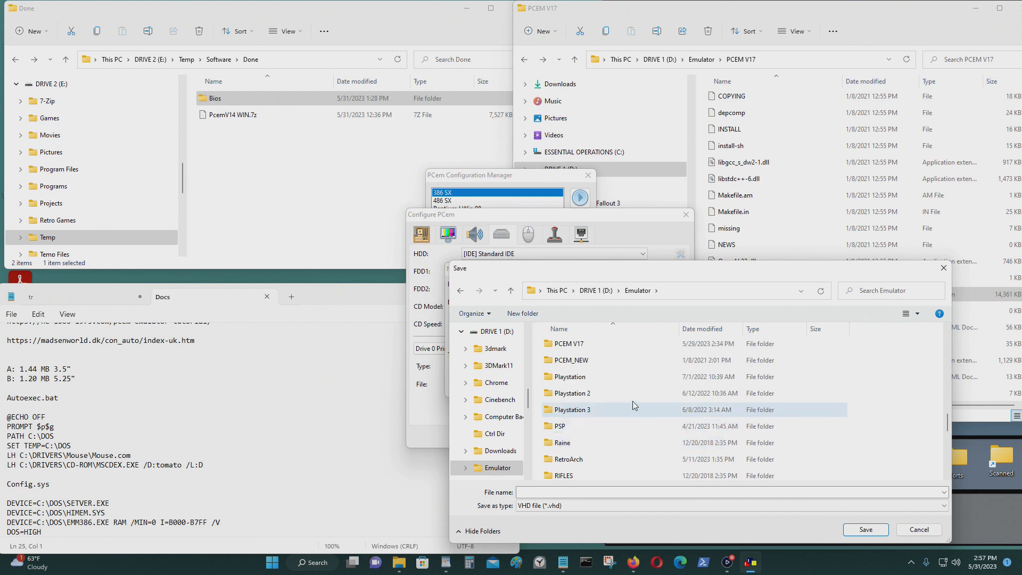
double_click(612, 394)
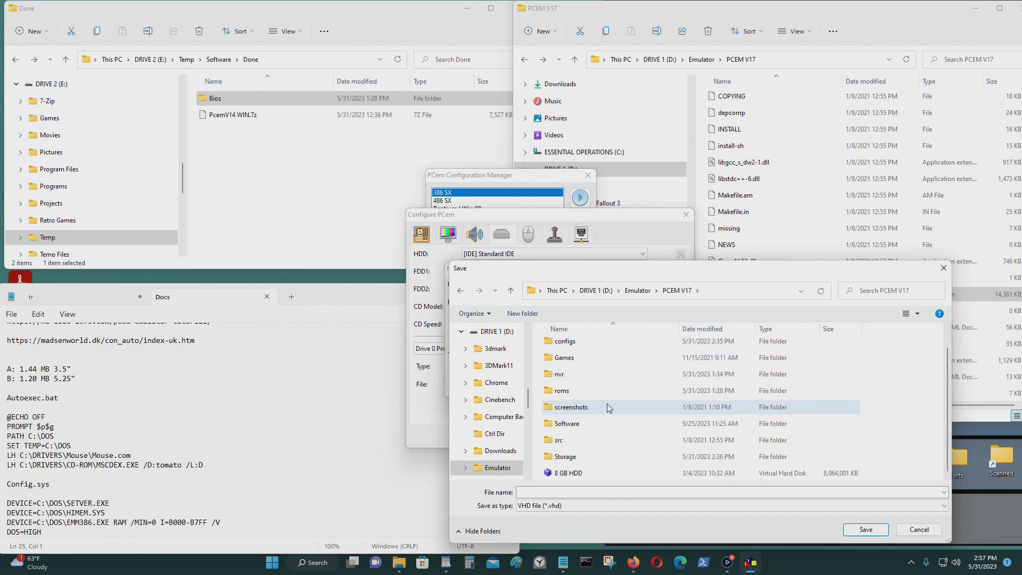
scroll(591, 375, up, 1)
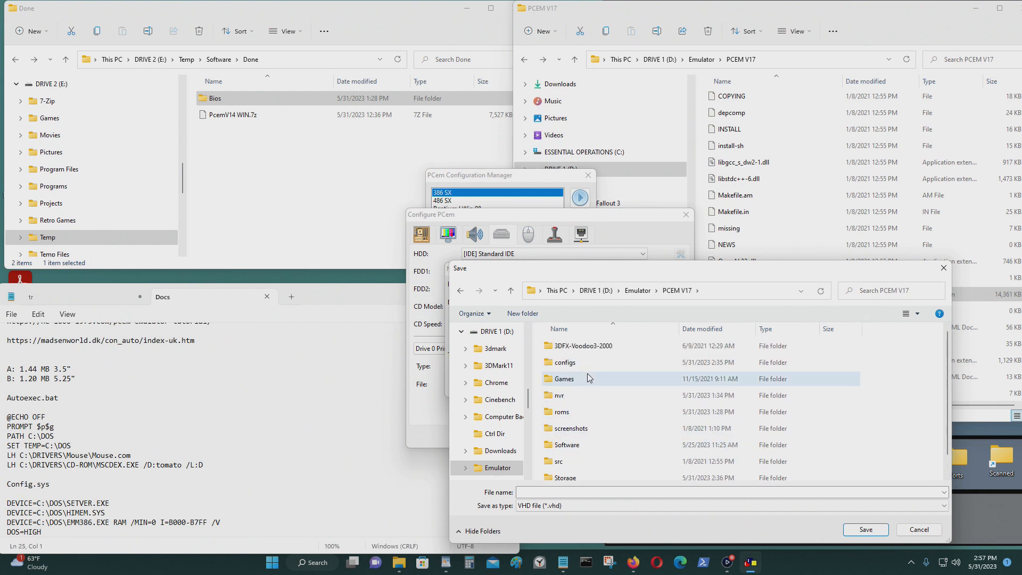
click(588, 478)
double_click(588, 478)
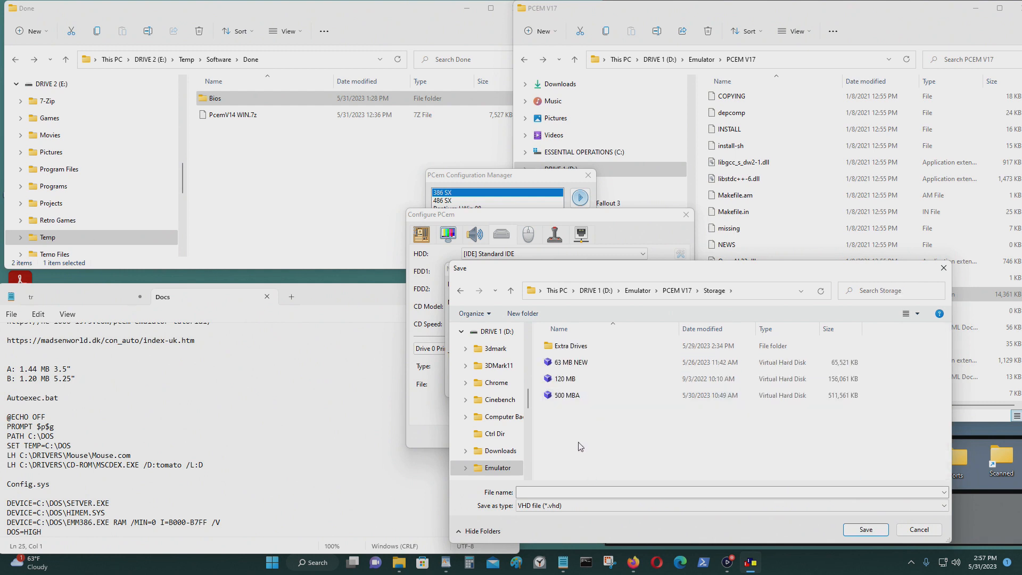
Step: Create a folder named 386DX inside Storage and open it
key(ctrl+shift+n)
text(386S)
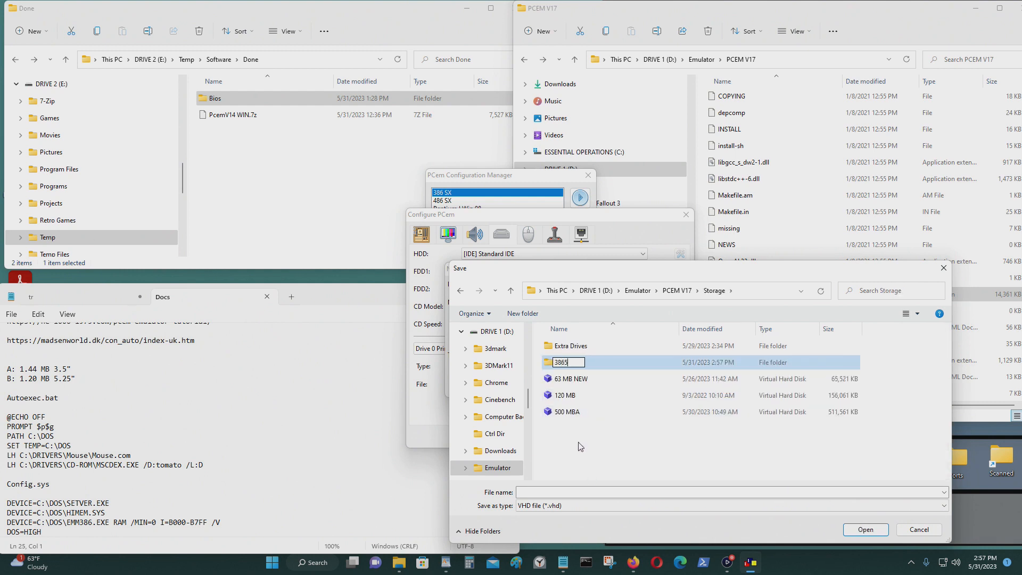
text(X)
key(Return)
double_click(570, 352)
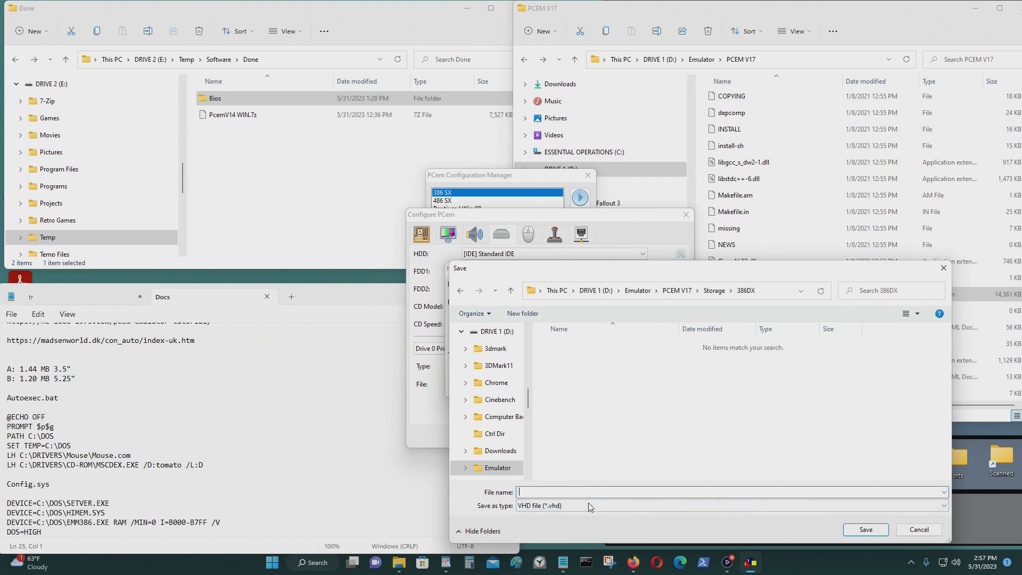
Step: Save the disc file as 500MBPrime.vhd and create the new hard disc
text(500MBPrime.vhd)
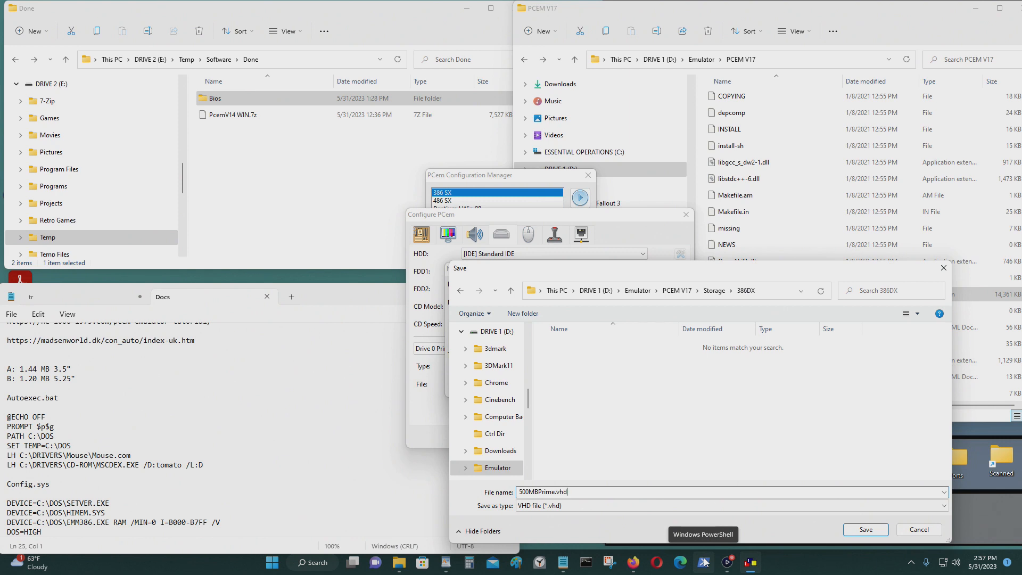
click(866, 530)
click(631, 388)
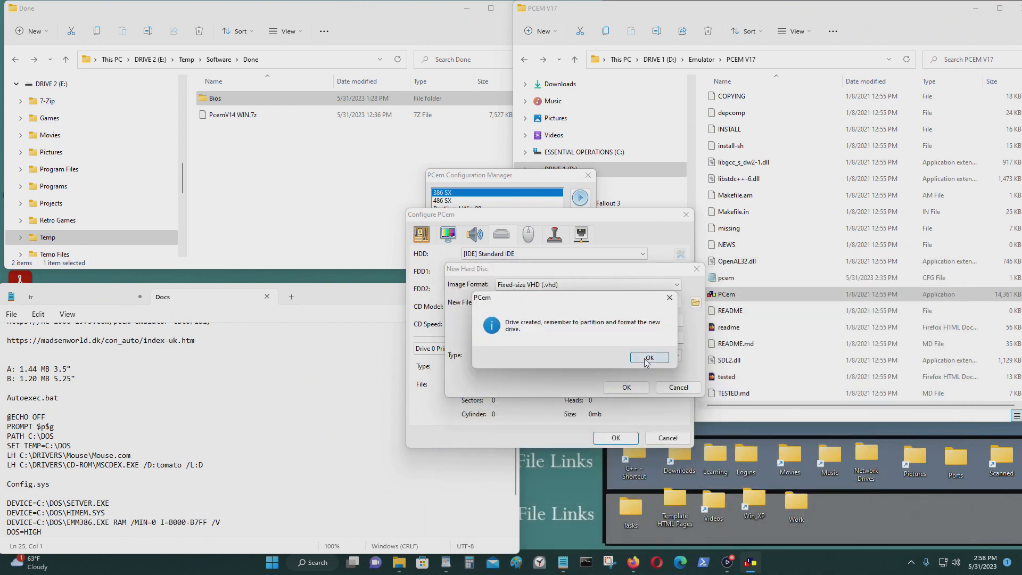
Step: Start a new hard disc for Drive 1 Primary Slave (D:) with a size of 500 MB and the Fixed-size VHD (.vhd) format
click(650, 362)
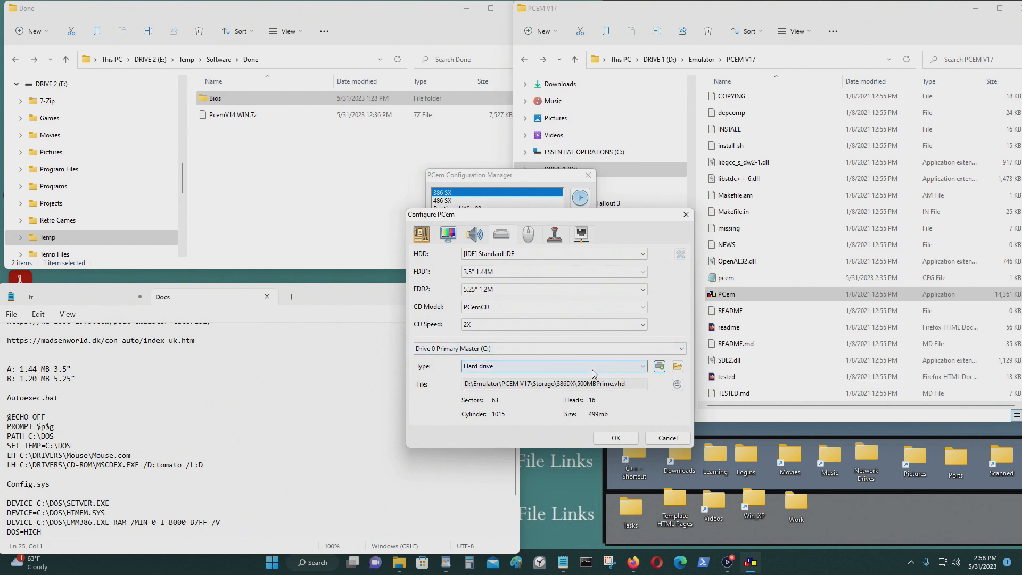
click(489, 349)
click(490, 371)
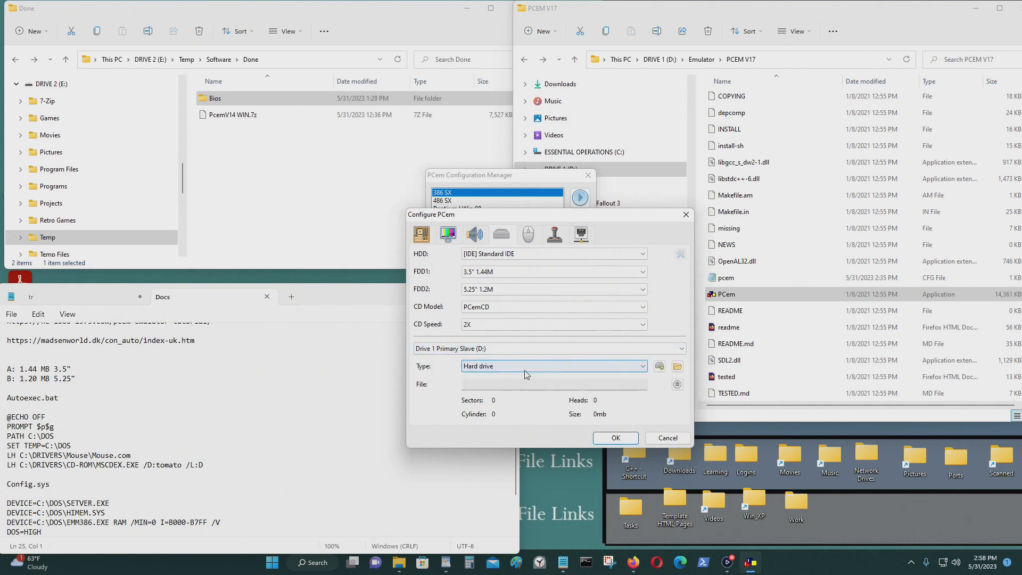
click(659, 366)
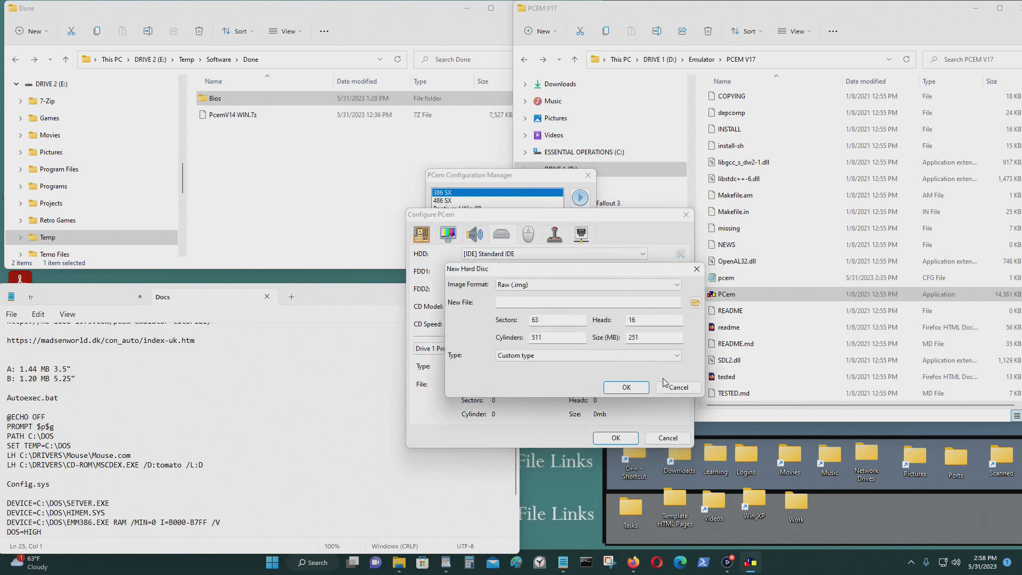
double_click(652, 338)
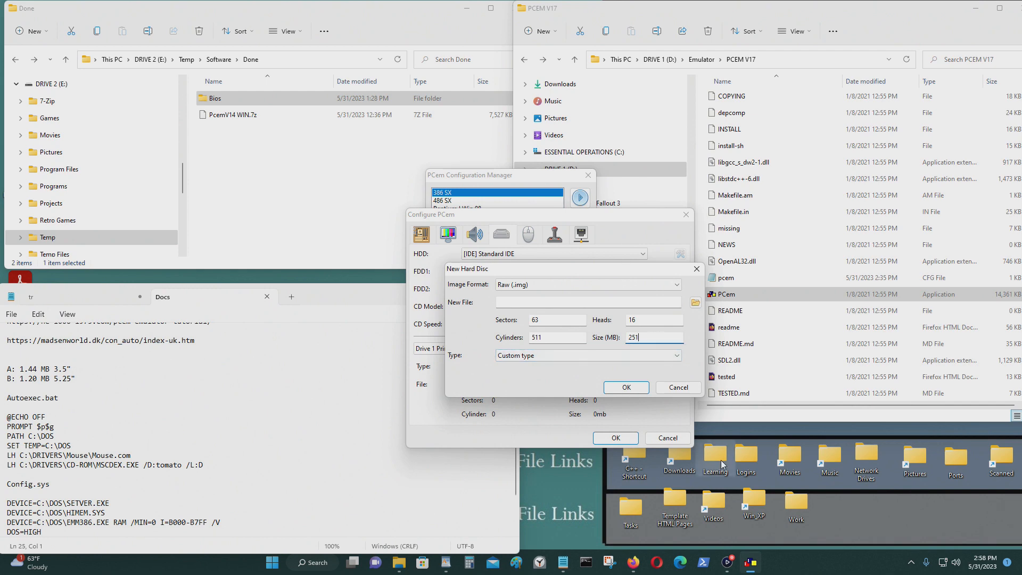
key(BackSpace)
text(500)
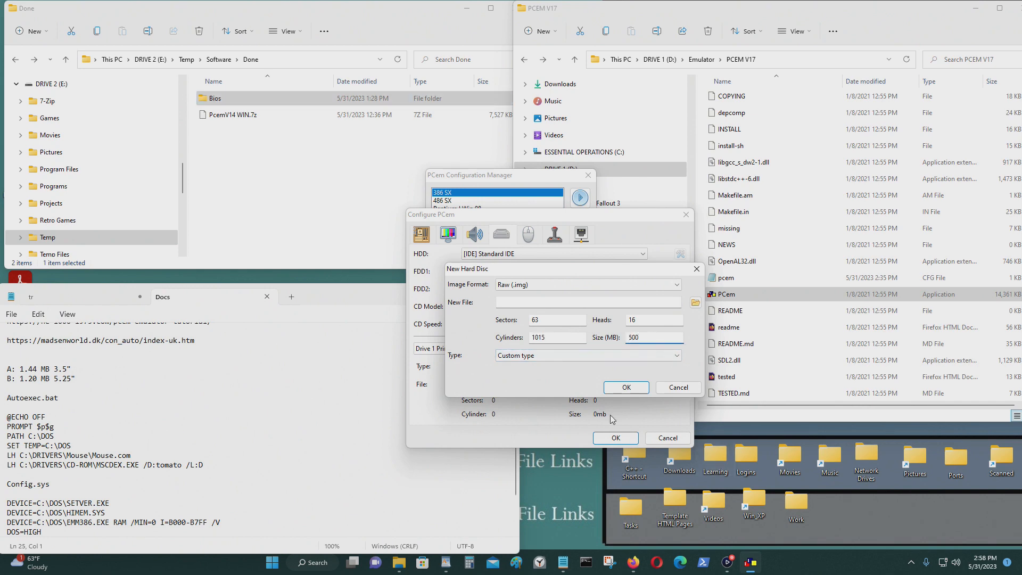
click(695, 302)
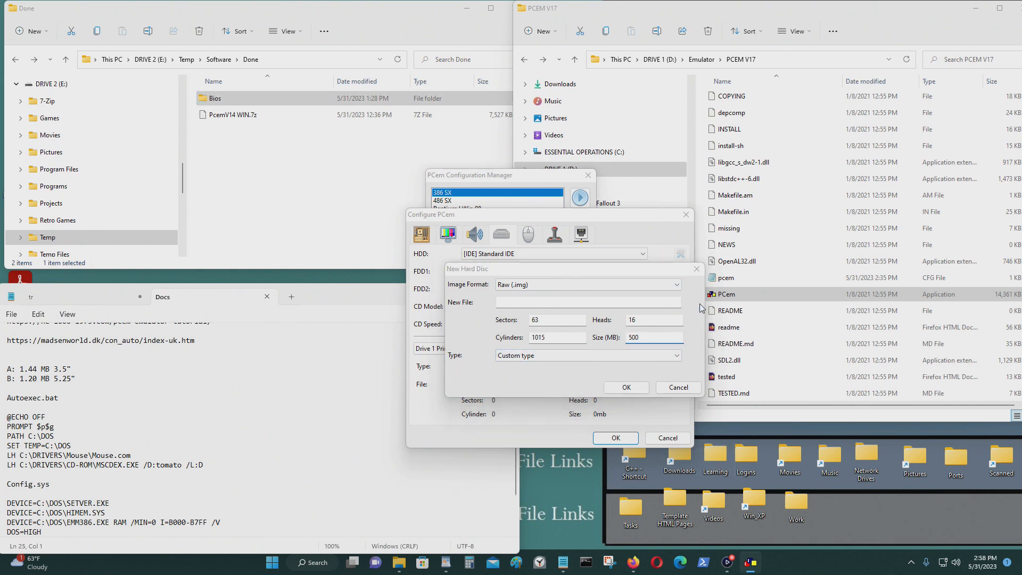
click(926, 530)
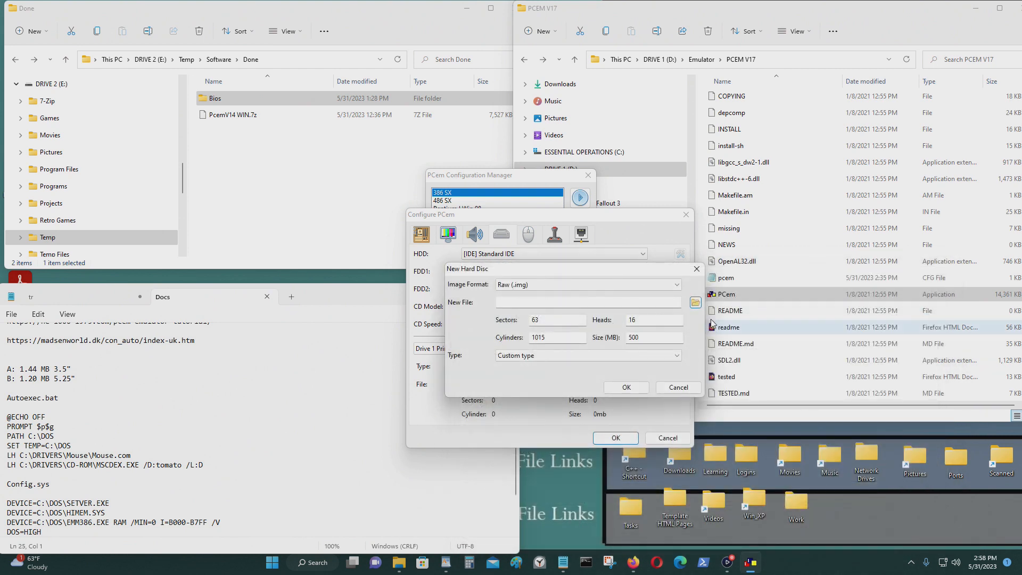
click(676, 284)
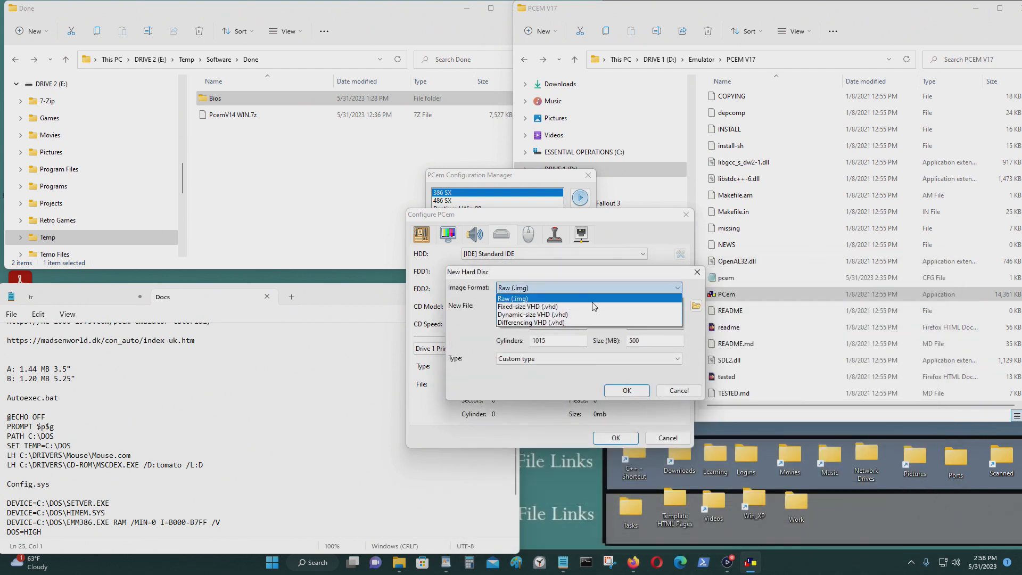
click(567, 312)
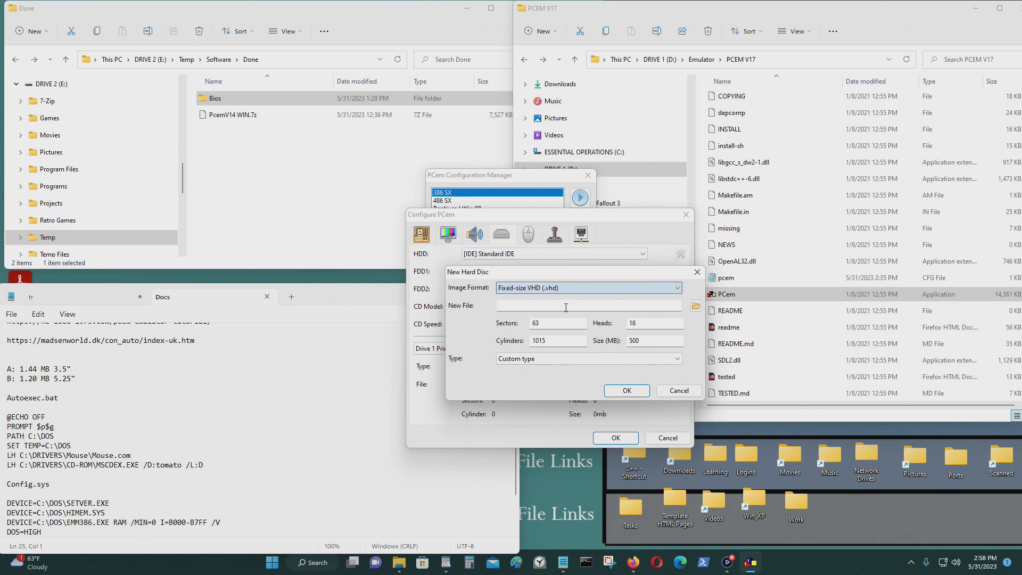
Step: Save the second disc file as 500MBSecond.vhd in the 386DX folder and create the new hard disc
click(696, 307)
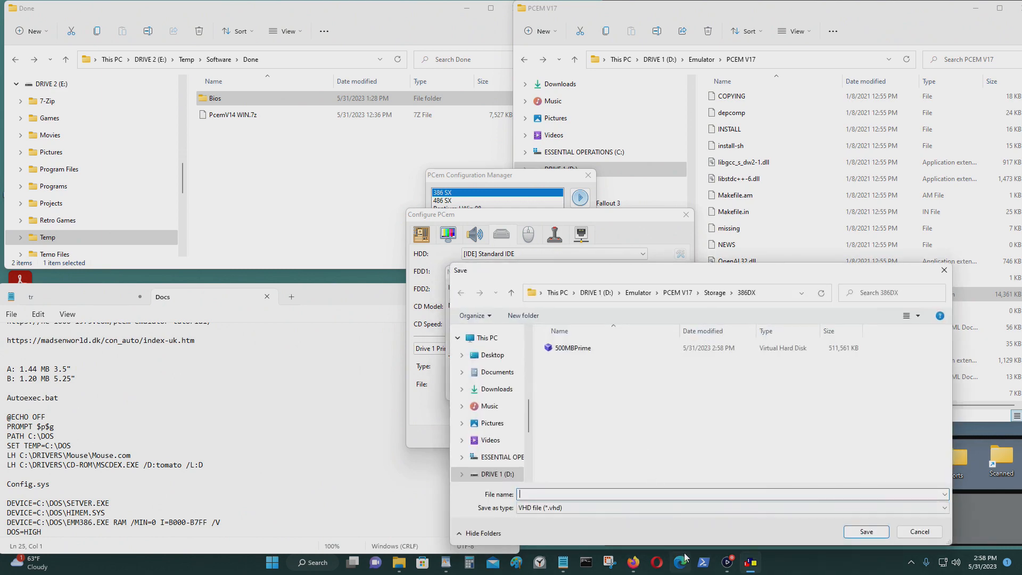
text(500MB)
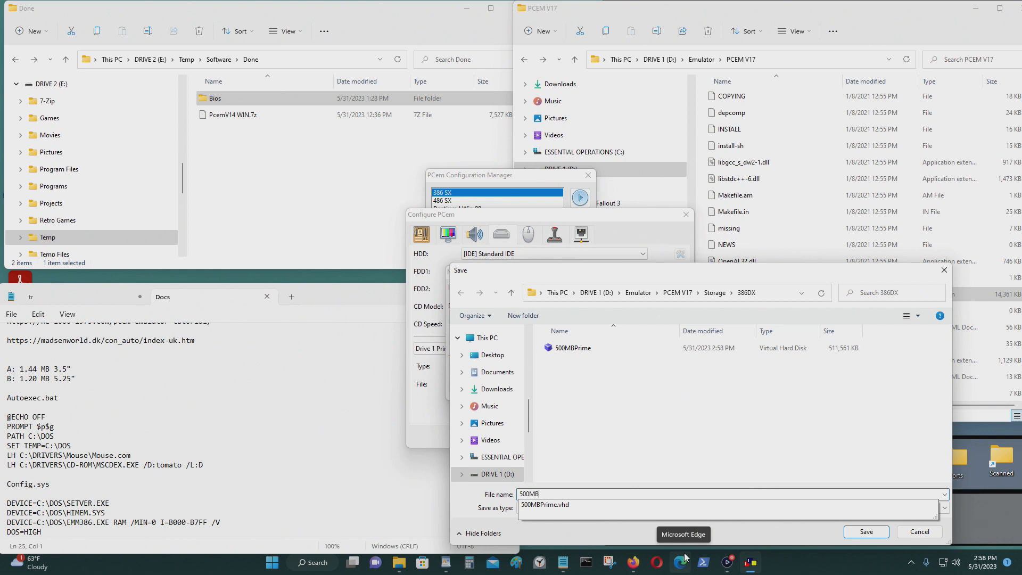
text(Sen)
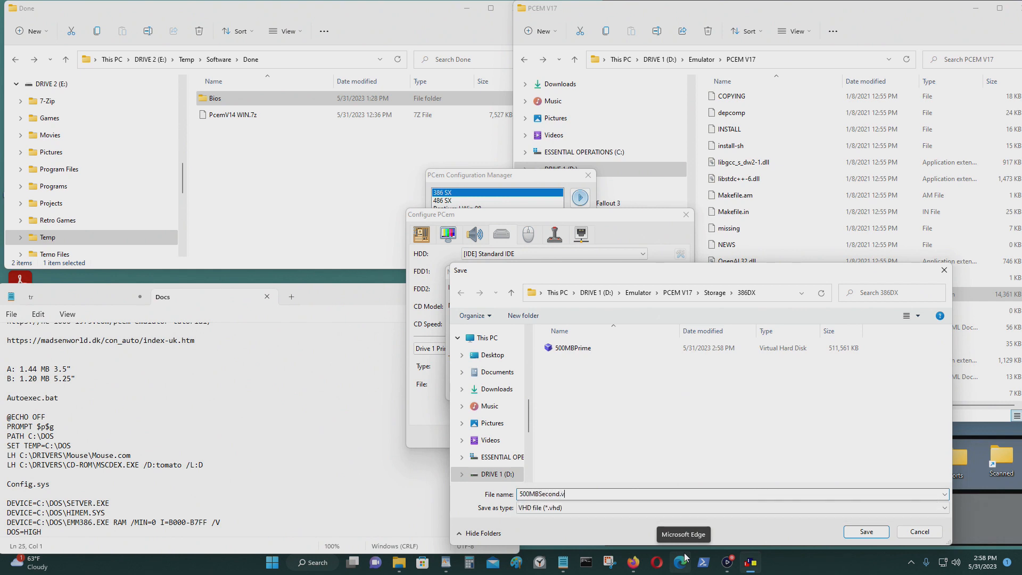
click(847, 530)
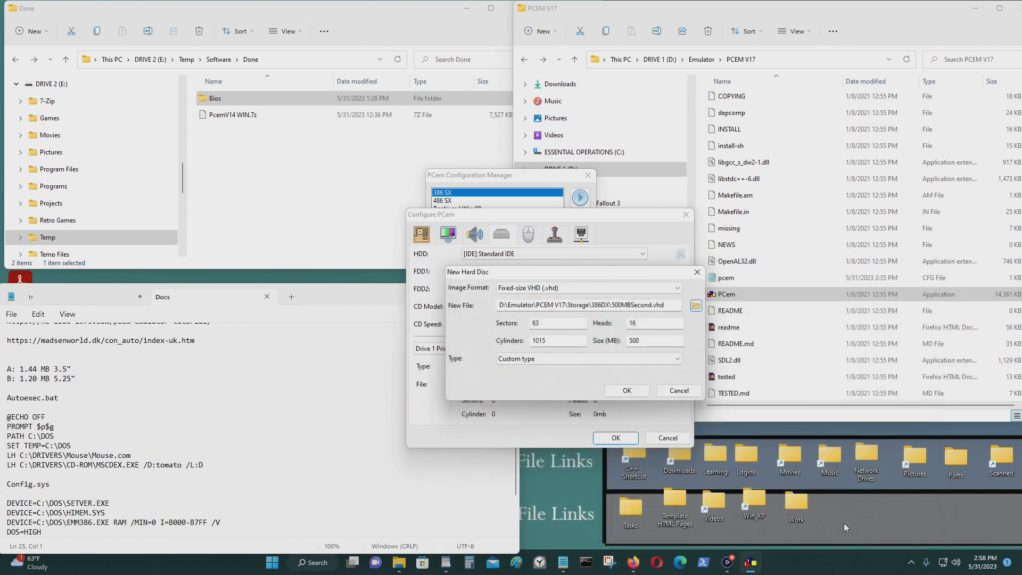
click(640, 391)
click(650, 360)
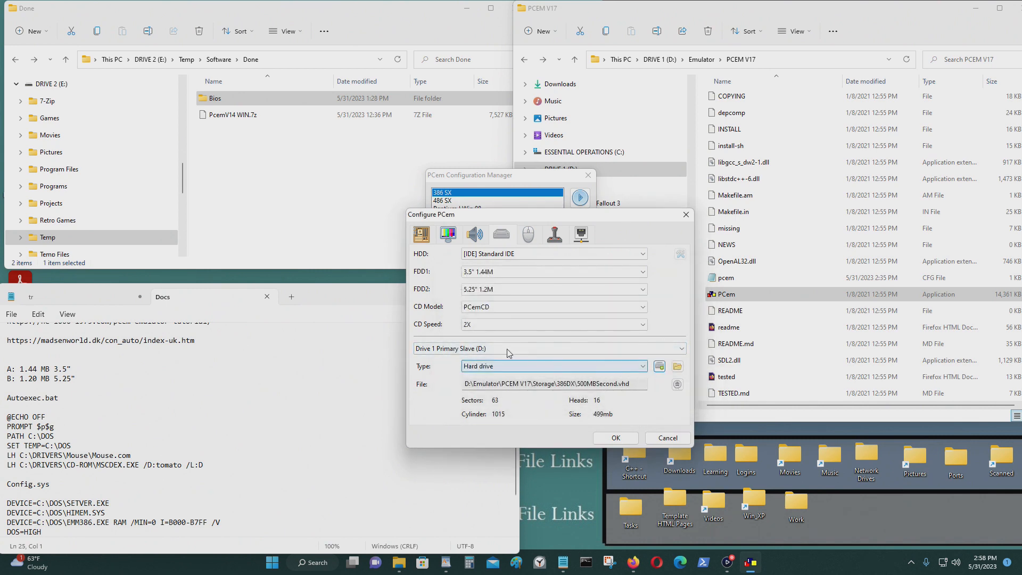
Step: Check Drive 2 Secondary Master (E:), choose the Microsoft 2-button mouse (serial), and save the machine configuration
click(533, 348)
click(505, 378)
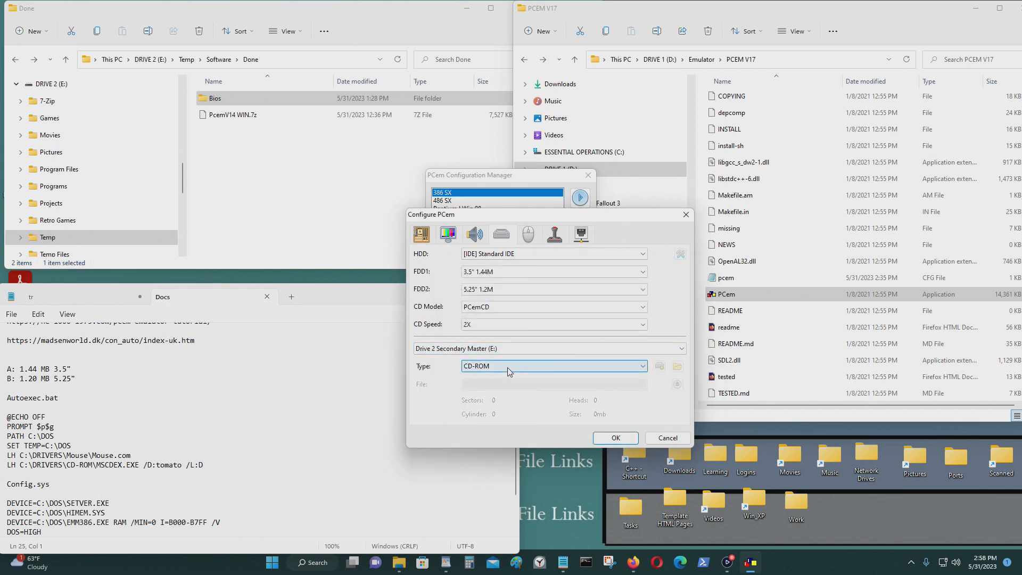
click(528, 234)
click(535, 254)
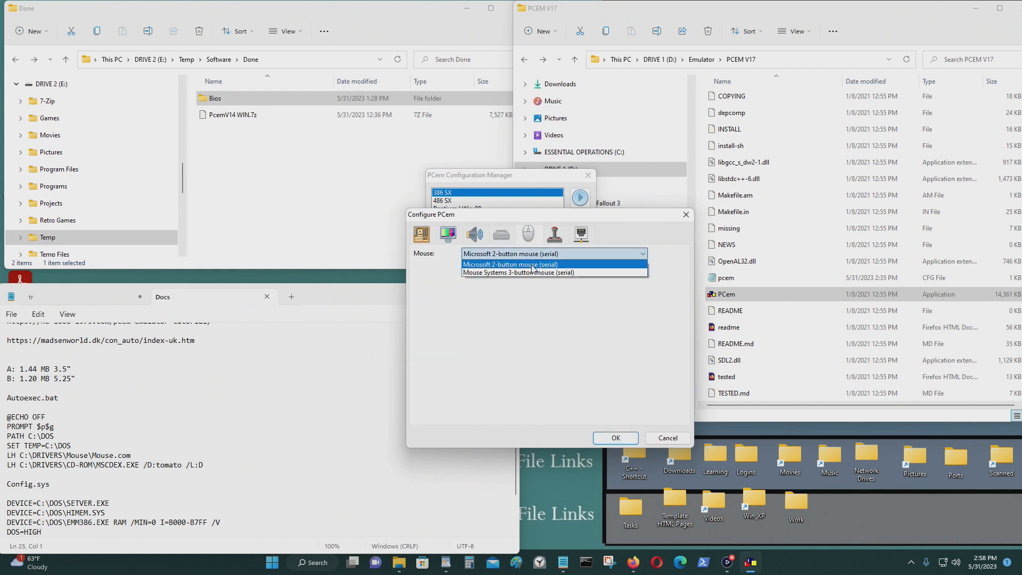
click(534, 265)
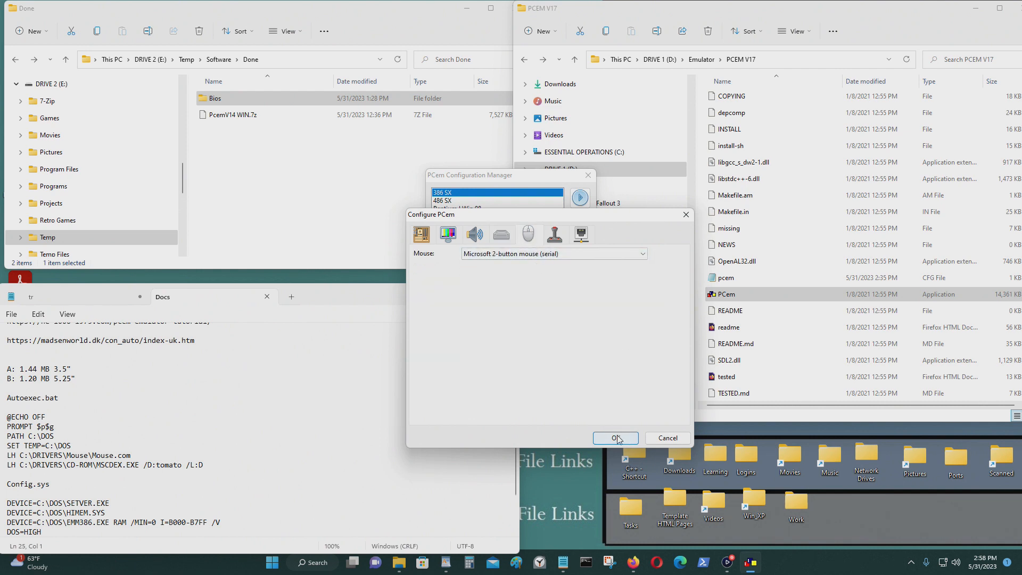
click(616, 438)
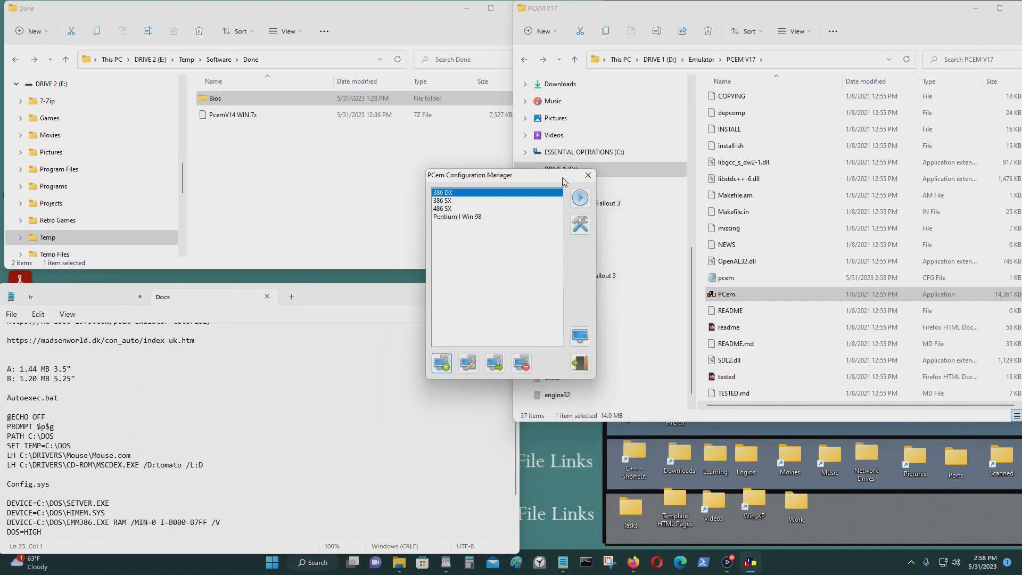
Step: Start the 386 DX machine and move its emulator window down to the middle of the desktop
click(580, 198)
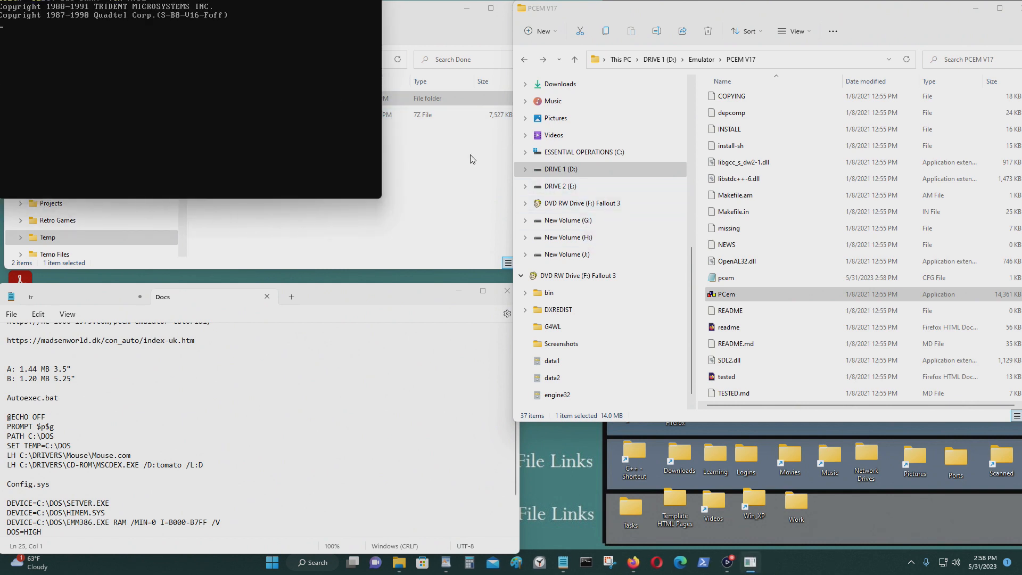
right_click(751, 560)
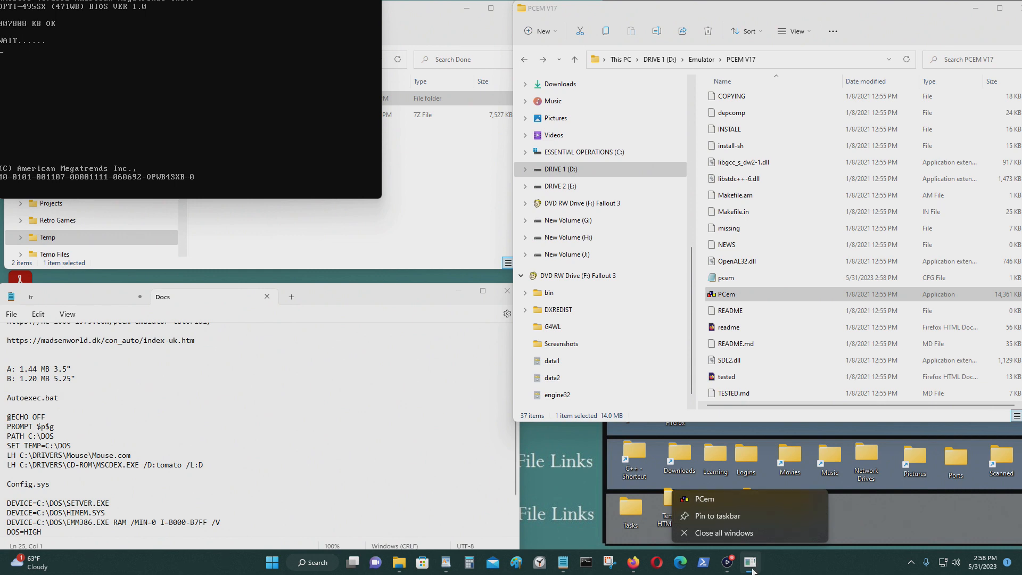
click(783, 571)
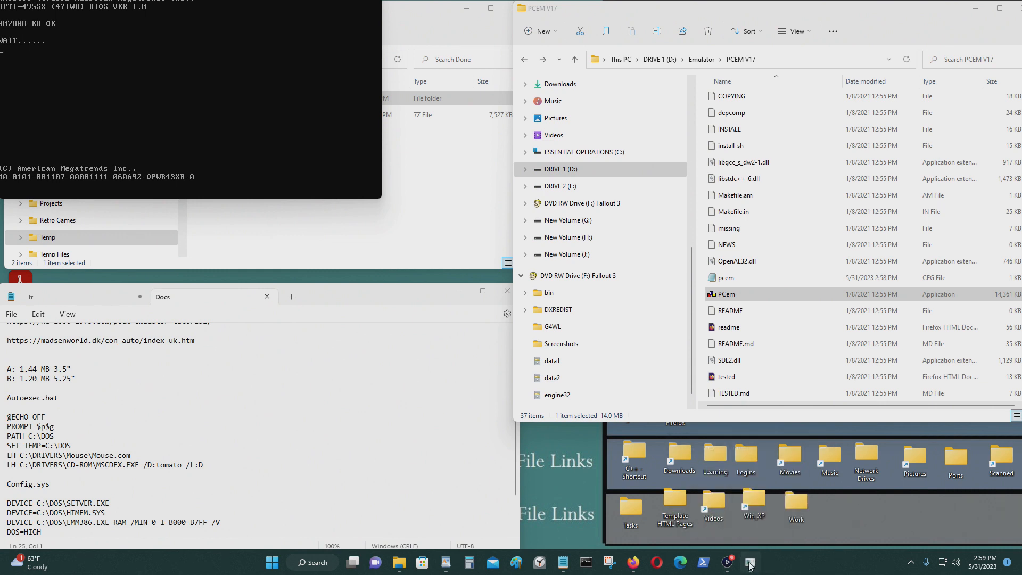
shift+right_click(749, 561)
click(788, 503)
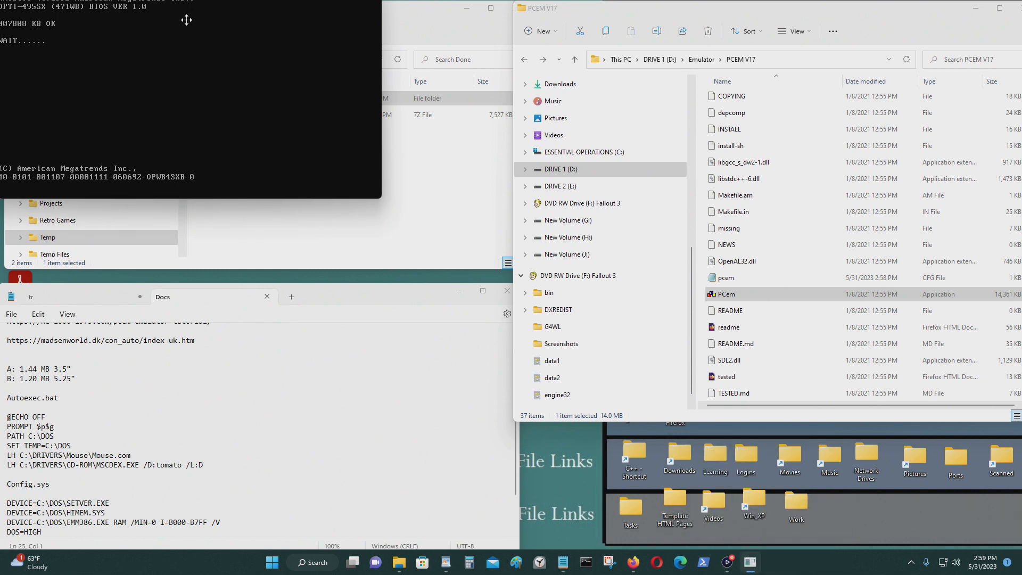
click(532, 217)
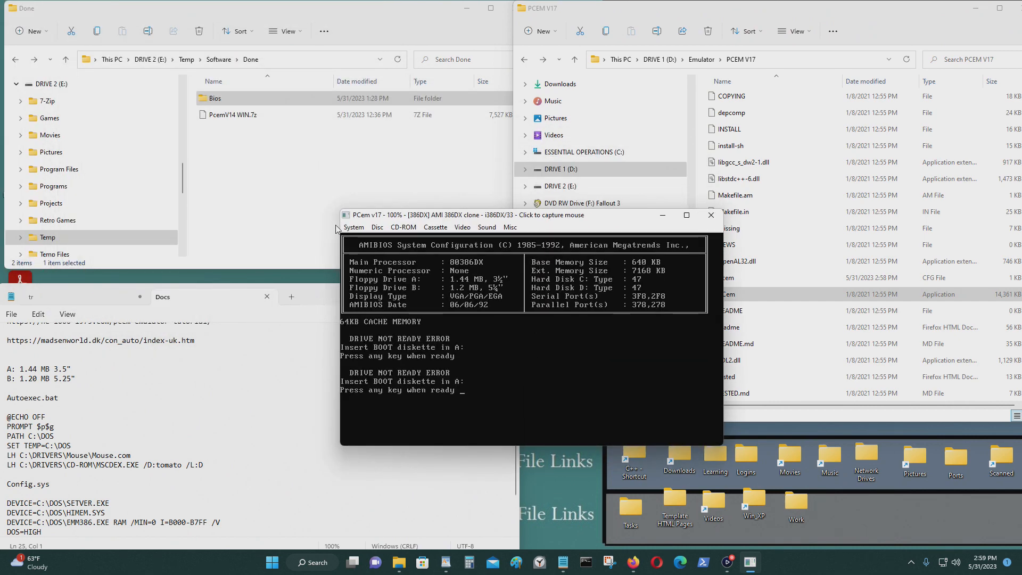
Step: Set the video output scale to 2x and reposition the enlarged emulator window so it fits on the desktop
click(462, 227)
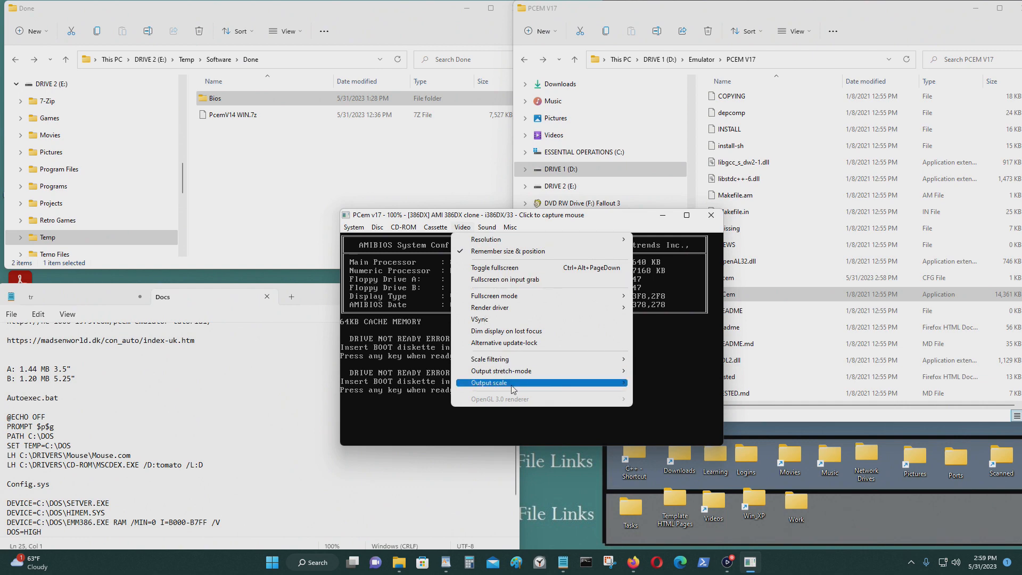
mouse_move(542, 383)
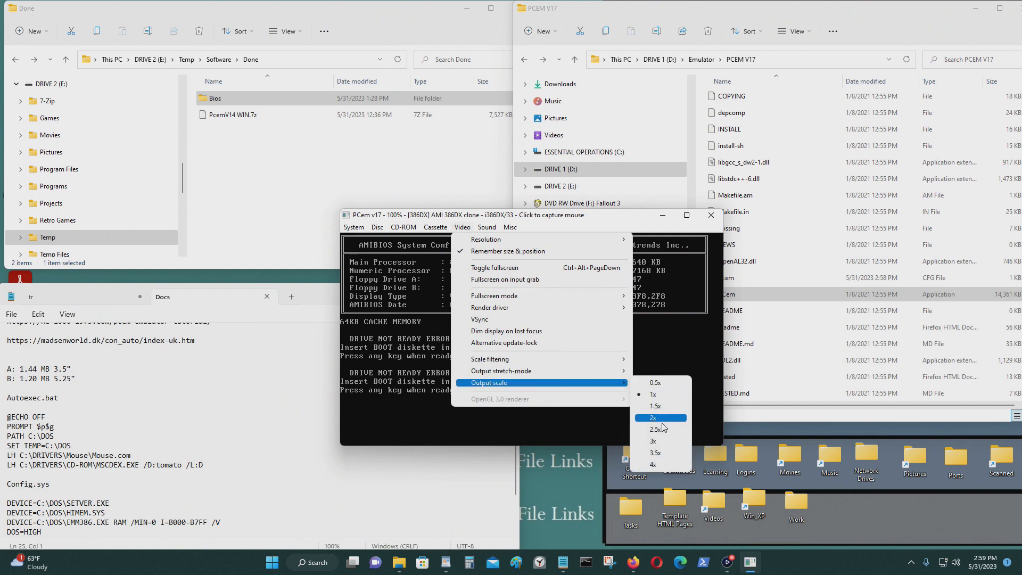
click(653, 418)
drag(643, 222, 496, 89)
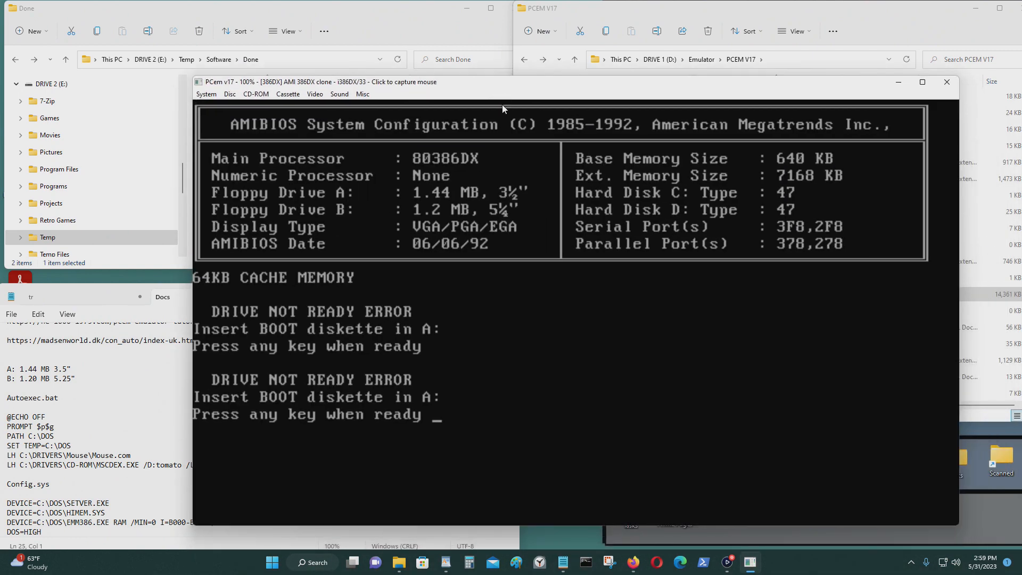
Step: Reset the machine, enter the AMIBIOS setup program during boot, and open Standard CMOS Setup
click(211, 95)
click(217, 107)
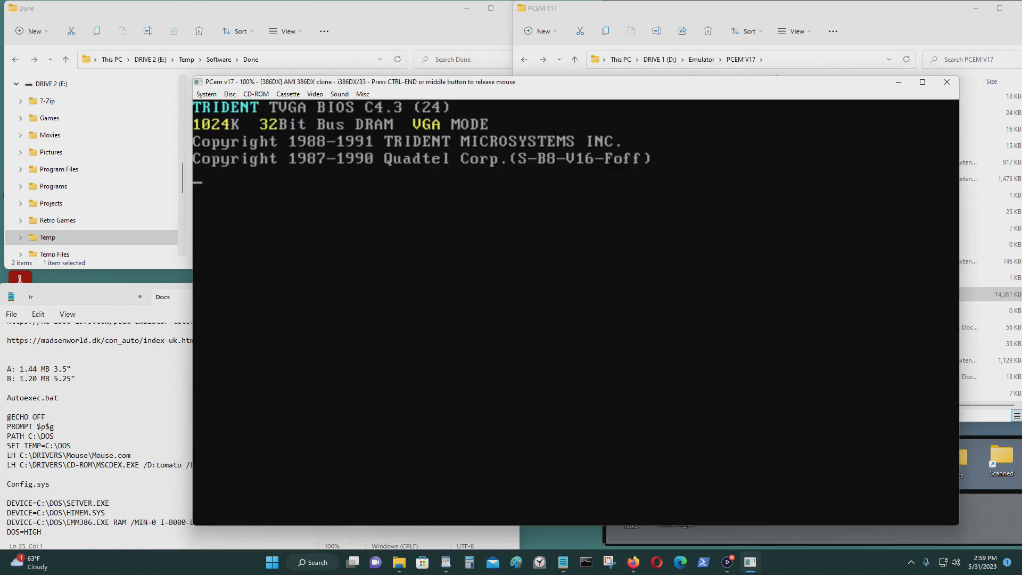
key(Delete)
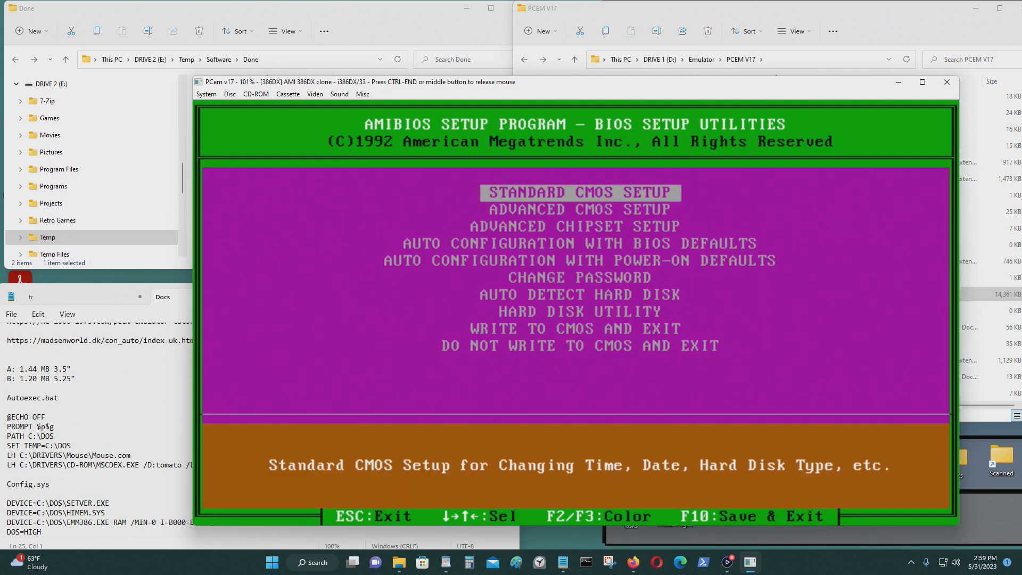
key(Down)
key(Up)
key(Return)
key(Return)
Step: Go through the date, time, hard disk and floppy drive fields in Standard CMOS Setup
key(Right)
key(Right)
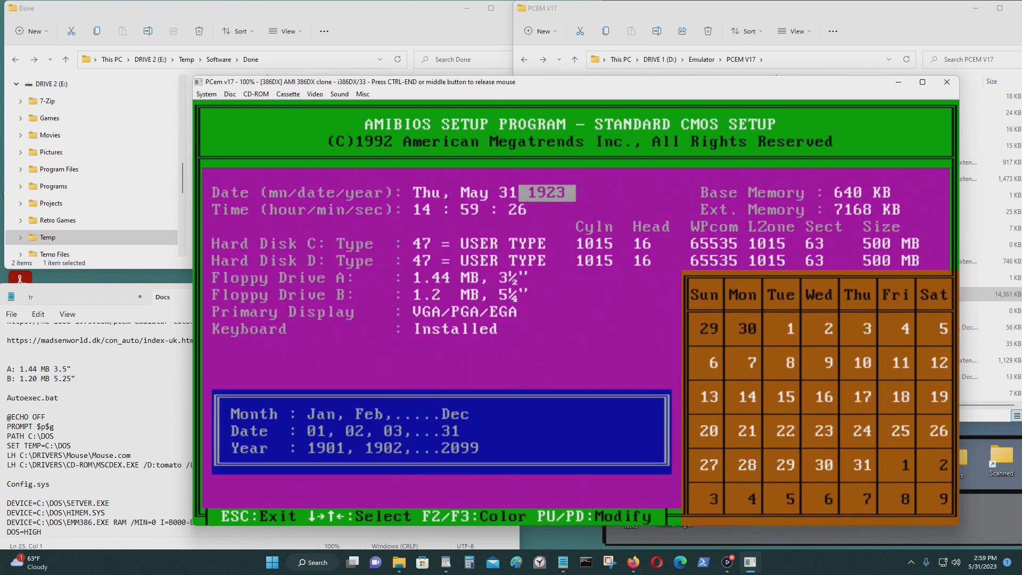
key(Down)
key(Right)
key(Down)
key(Down)
key(Down)
key(Up)
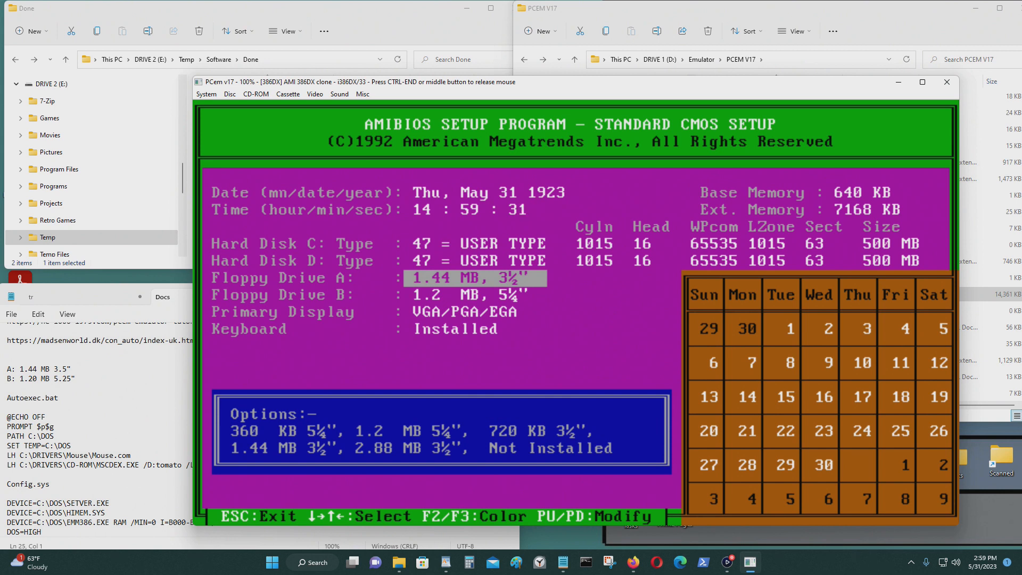
key(Down)
key(Up)
key(Down)
Step: Cycle through the floppy type options, ending on 1.2 MB 5¼-inch for drive B and 1.44 MB 3½-inch for drive A
key(Page_Down)
key(Page_Down)
key(Page_Down)
key(Page_Down)
key(Page_Down)
key(Page_Down)
key(Page_Down)
key(Page_Down)
key(Page_Down)
key(Page_Down)
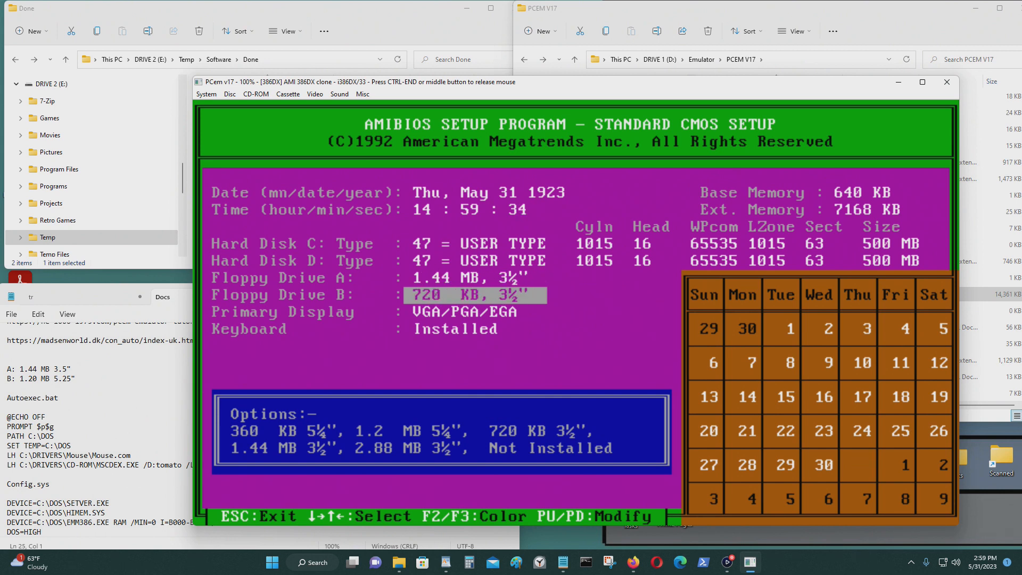
key(Page_Down)
key(Page_Down)
key(Up)
key(Page_Up)
key(Page_Up)
key(Page_Up)
key(Page_Up)
key(Page_Up)
key(Page_Up)
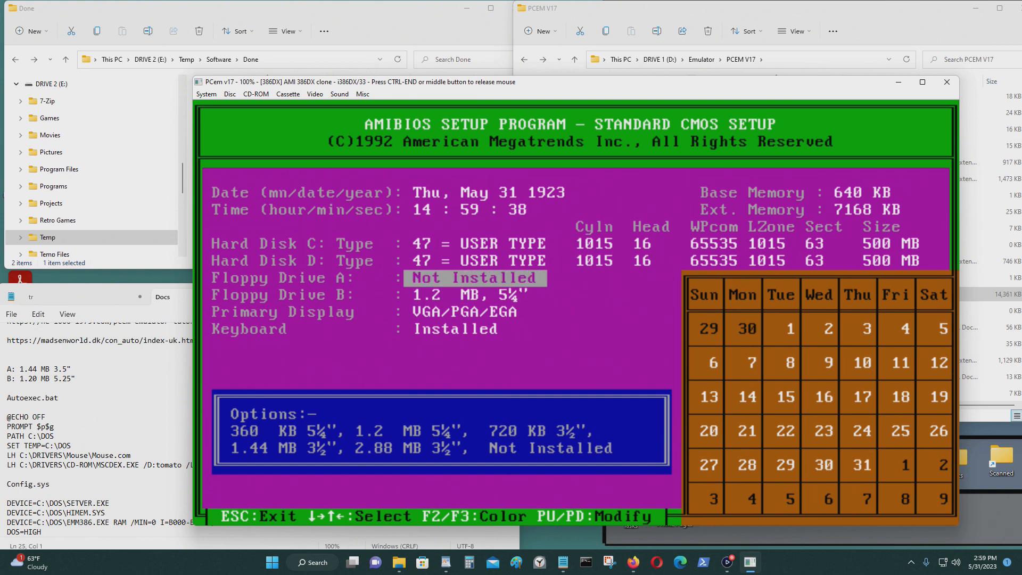
key(Down)
key(Down)
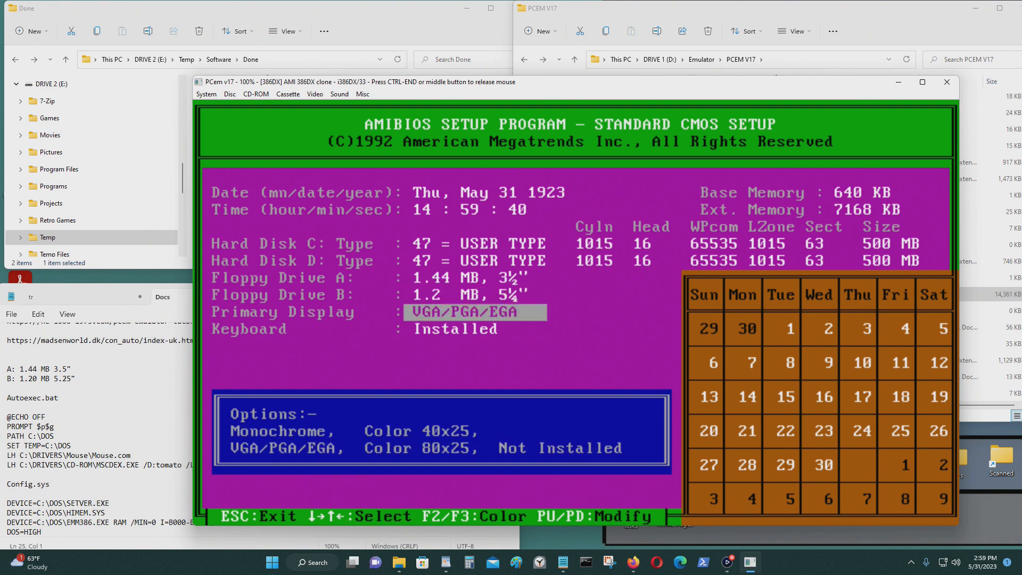
Step: Leave Standard CMOS Setup and run Auto Detect Hard Disk from the BIOS setup utilities
key(Down)
key(Escape)
key(Down)
key(Down)
key(Down)
key(Down)
key(Down)
key(Down)
key(Down)
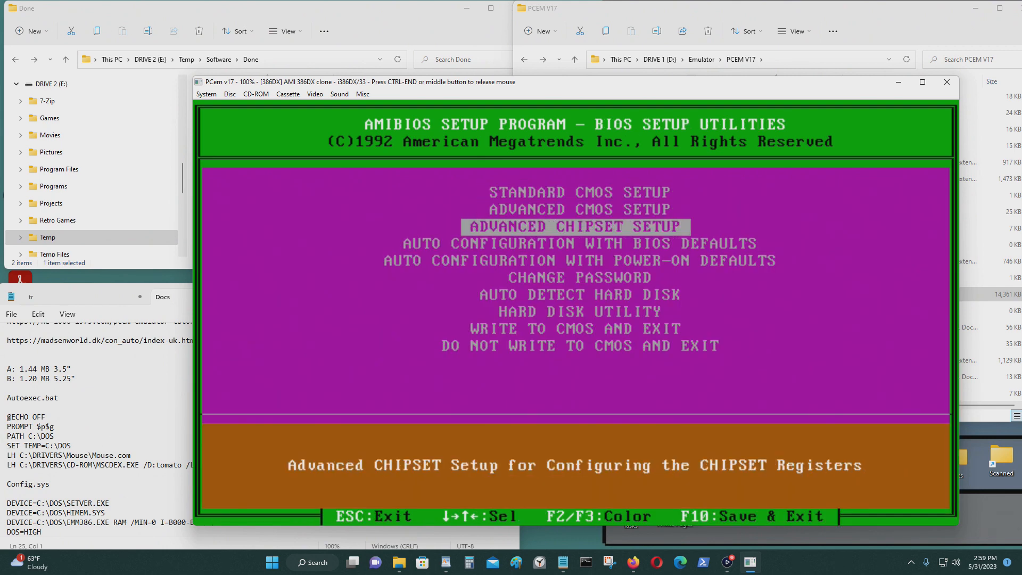
key(Up)
key(Return)
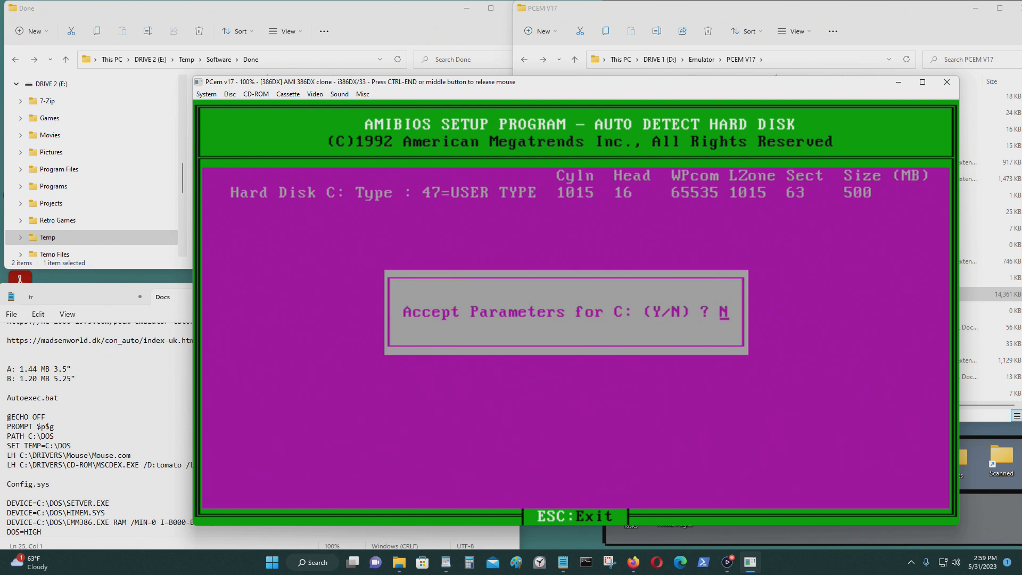
Step: Accept the auto-detected hard disk parameters for both C: and D:
key(y)
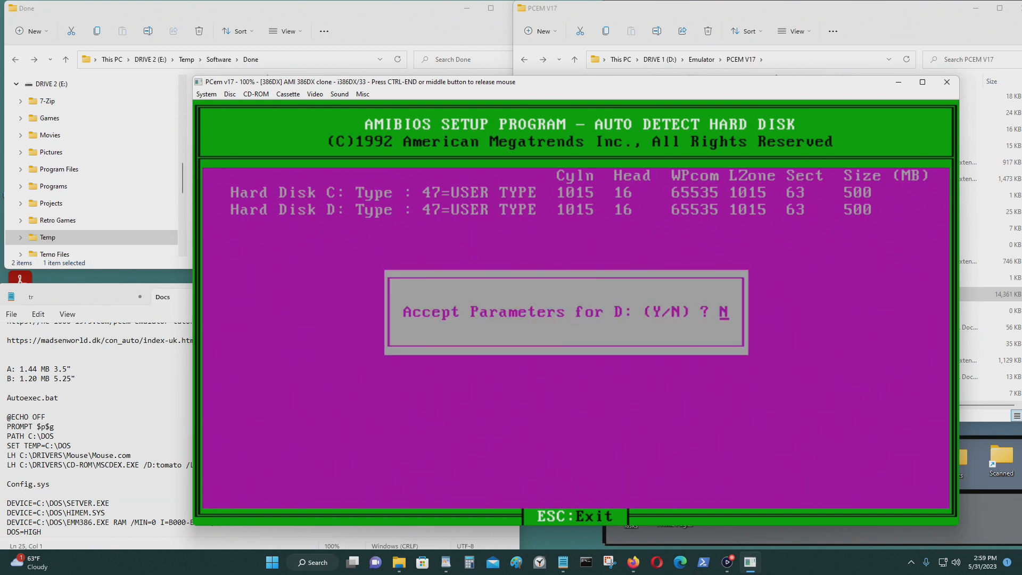
key(y)
key(Return)
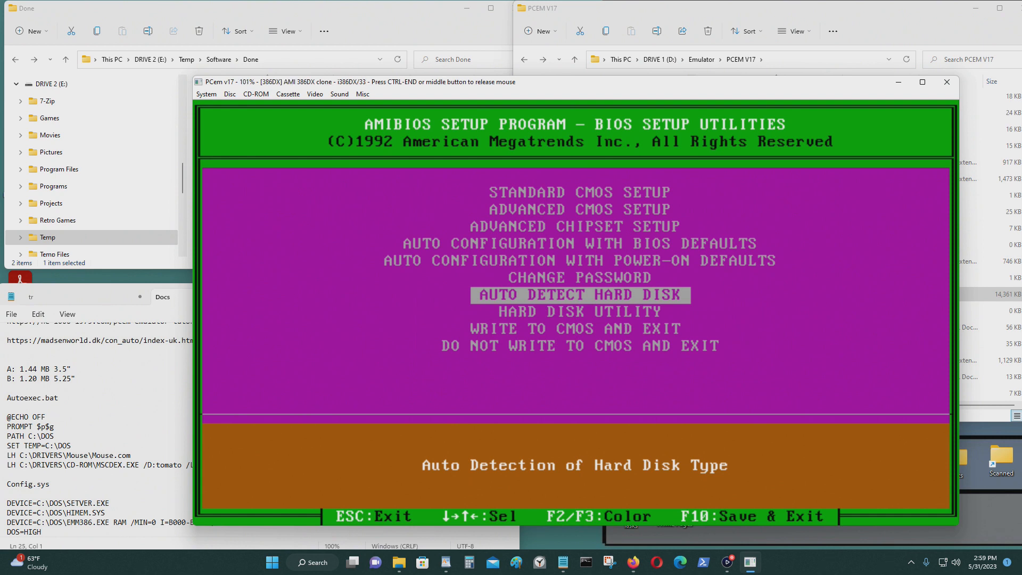
Step: Write the BIOS settings to CMOS and exit setup, confirming with Y
key(Down)
key(Down)
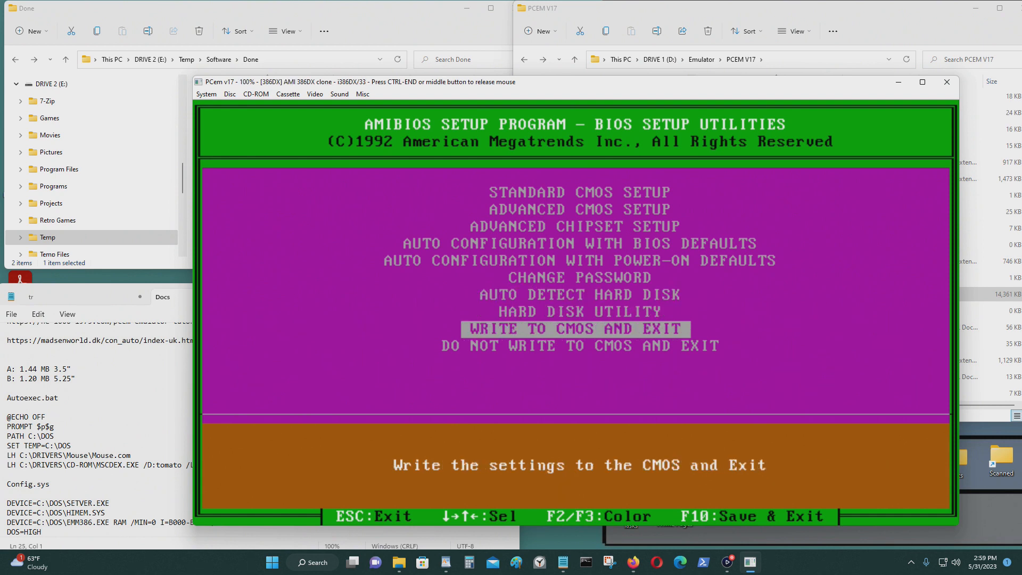
key(Return)
key(y)
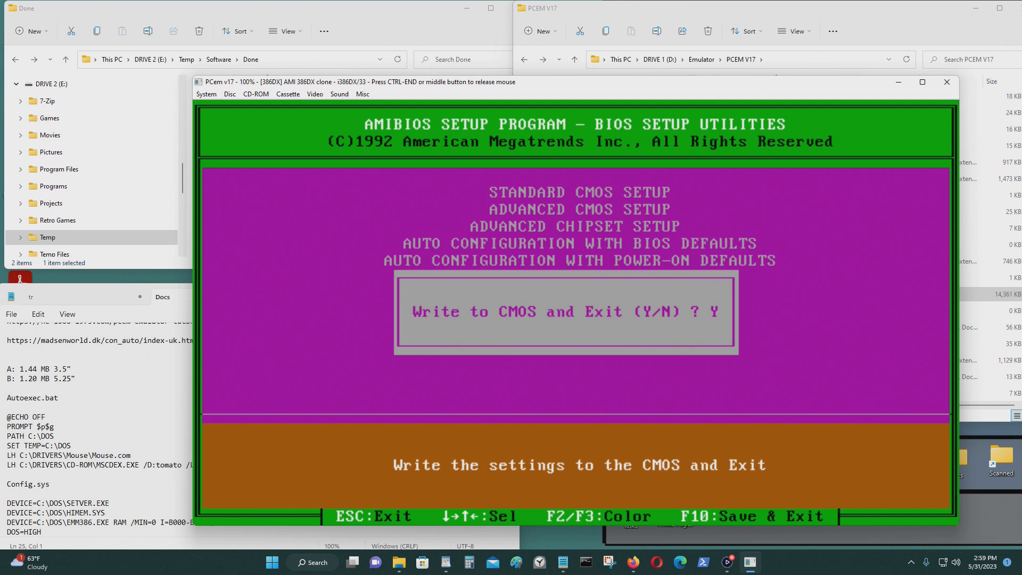
key(Return)
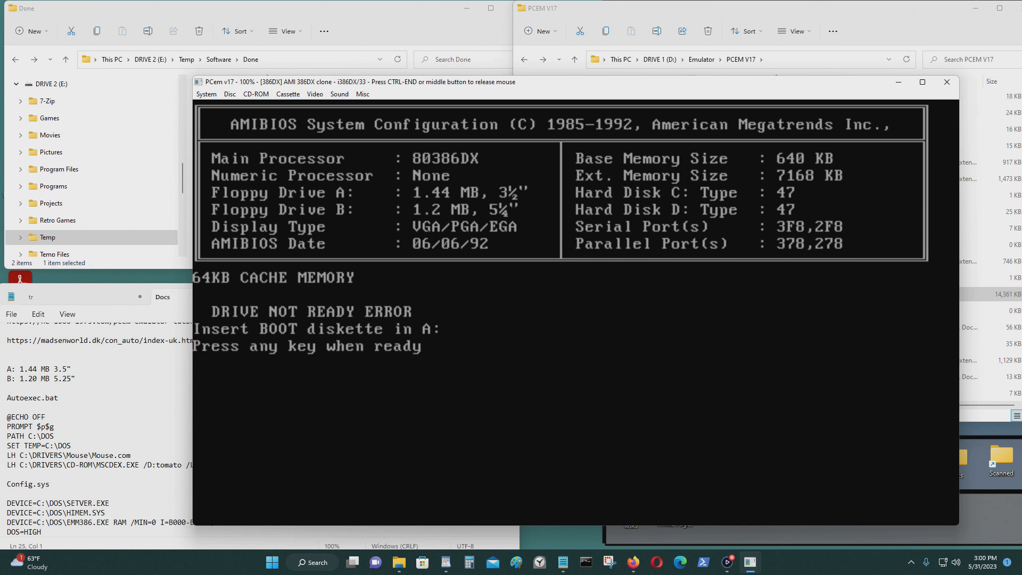
Step: Start changing the drive A: disc image and browse to E:\Temp\Software using the folder path copied from File Explorer
key(ctrl+End)
click(224, 94)
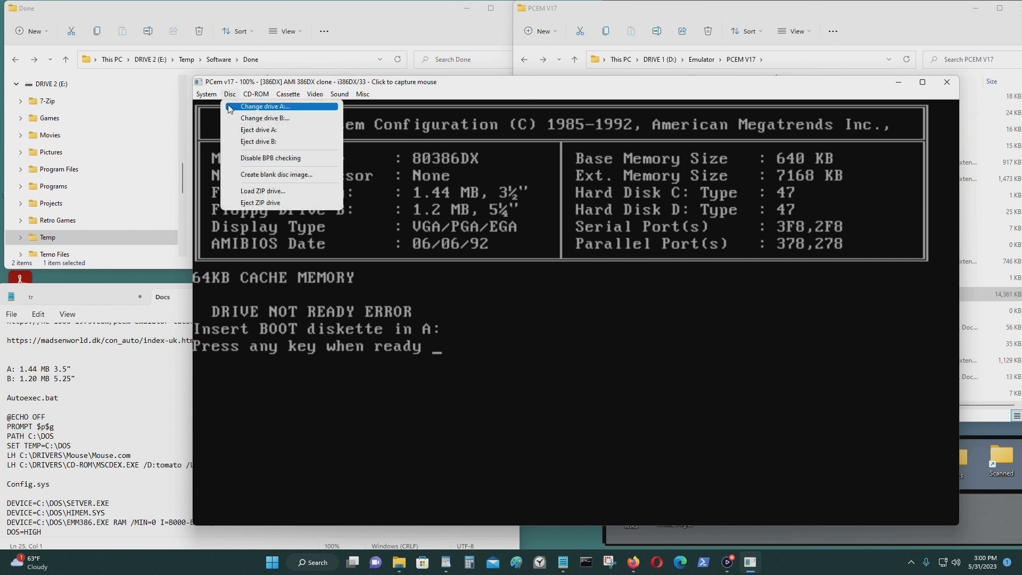
click(263, 107)
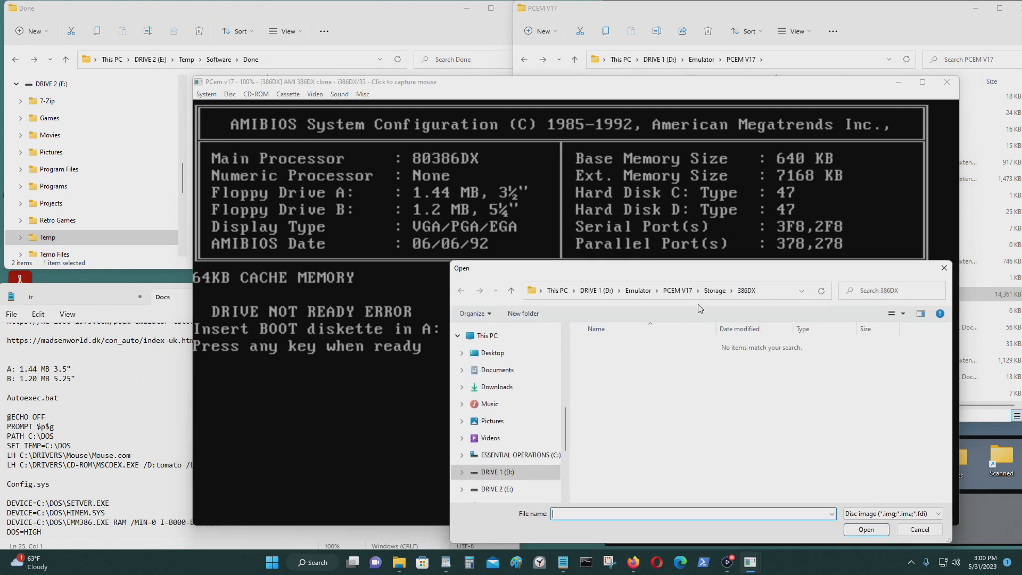
click(305, 62)
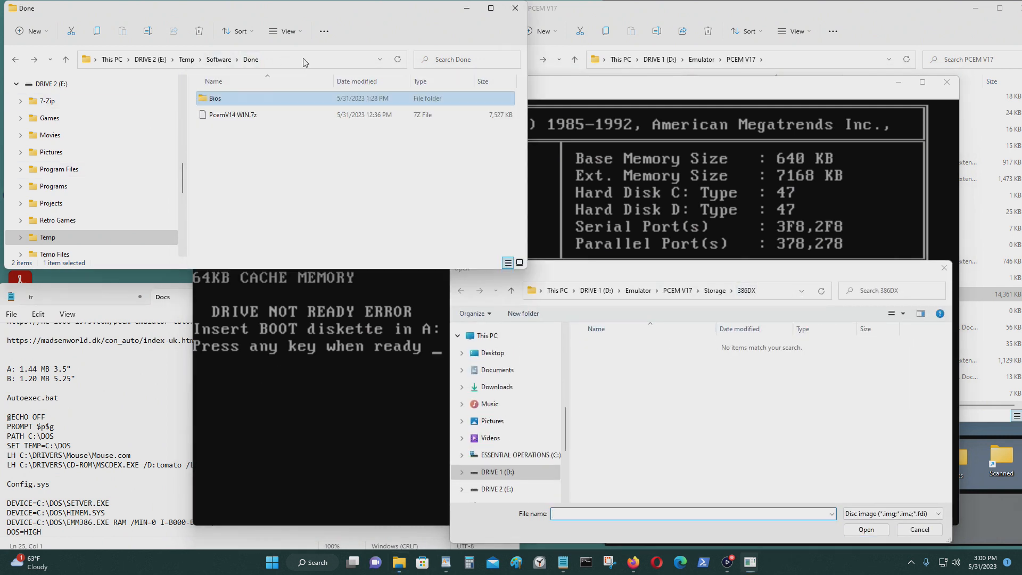
click(14, 59)
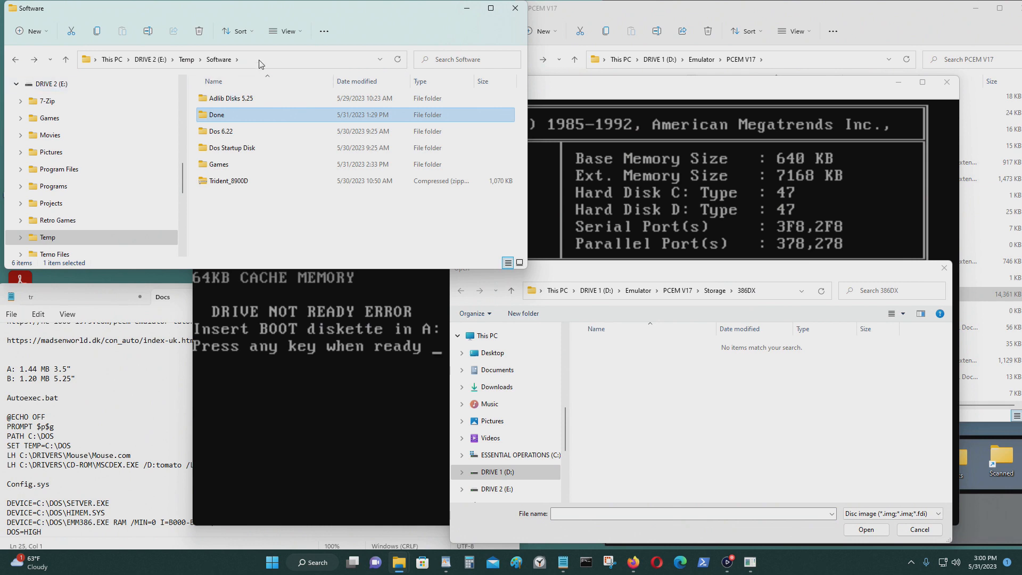
click(259, 64)
right_click(131, 57)
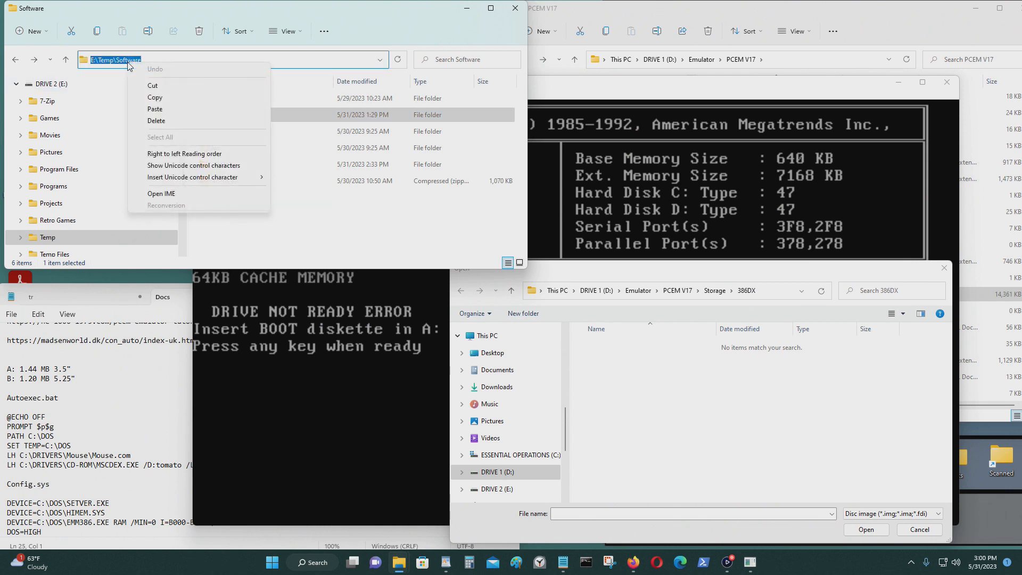
click(160, 98)
click(774, 294)
right_click(639, 292)
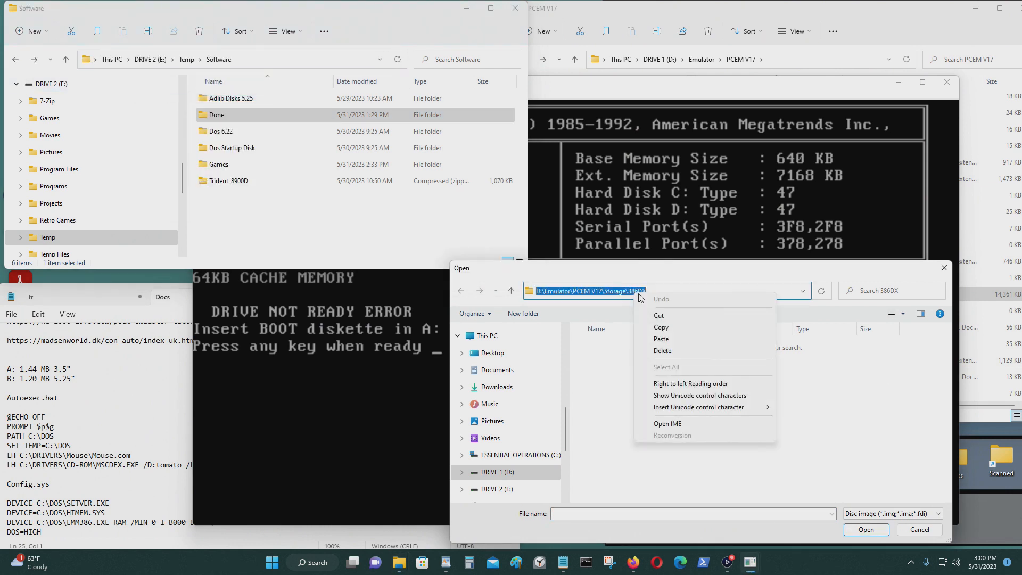
click(692, 340)
key(Return)
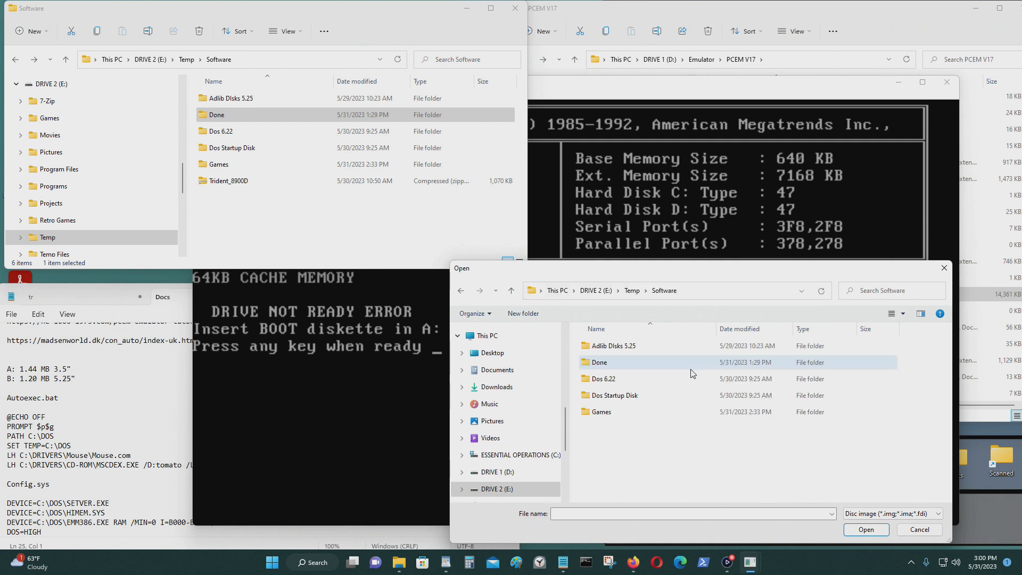
Step: Load the Dos6.22 image from the Dos Startup Disk folder into drive A: and continue booting the machine from it
double_click(599, 395)
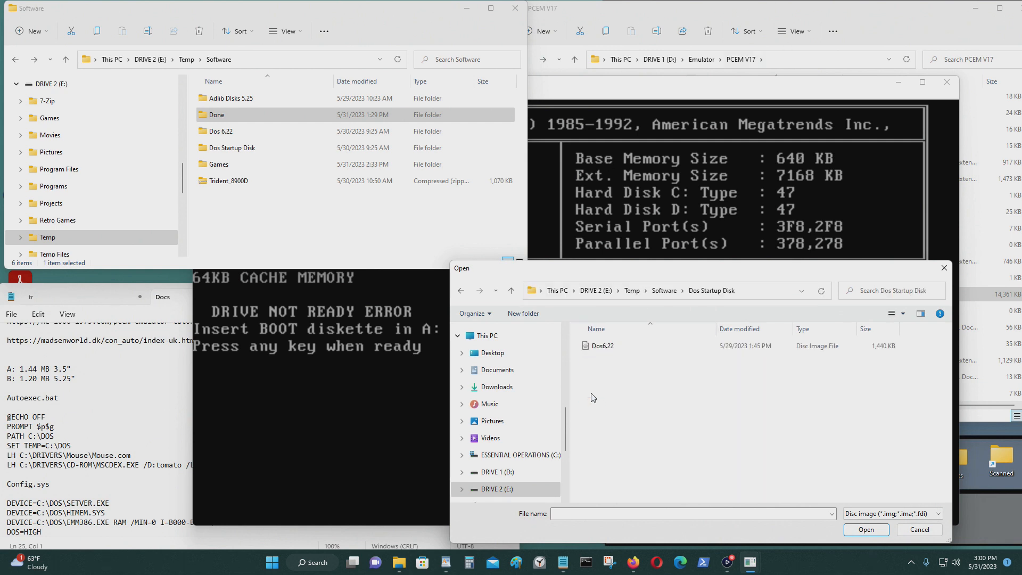
click(601, 346)
click(865, 528)
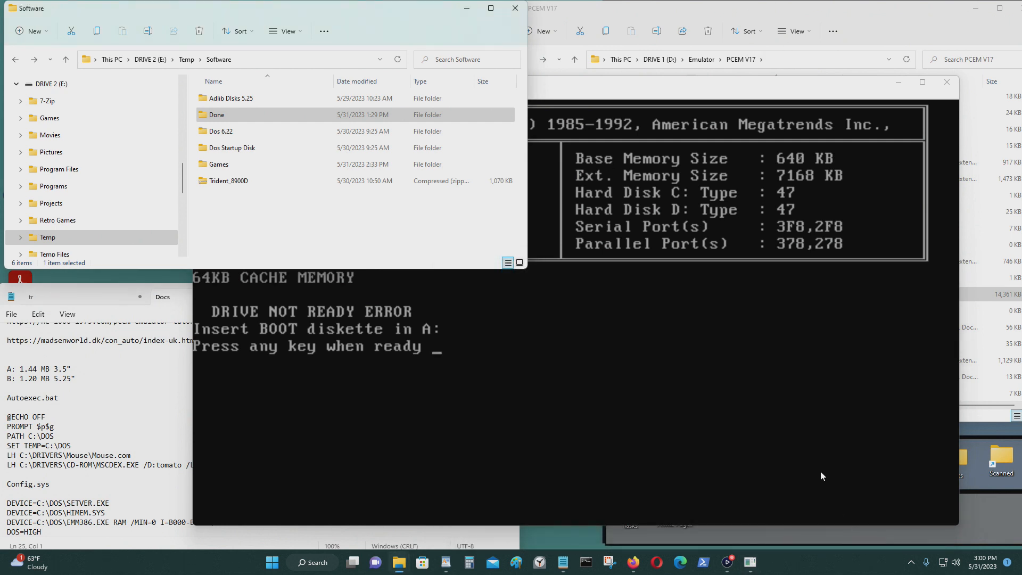
click(576, 313)
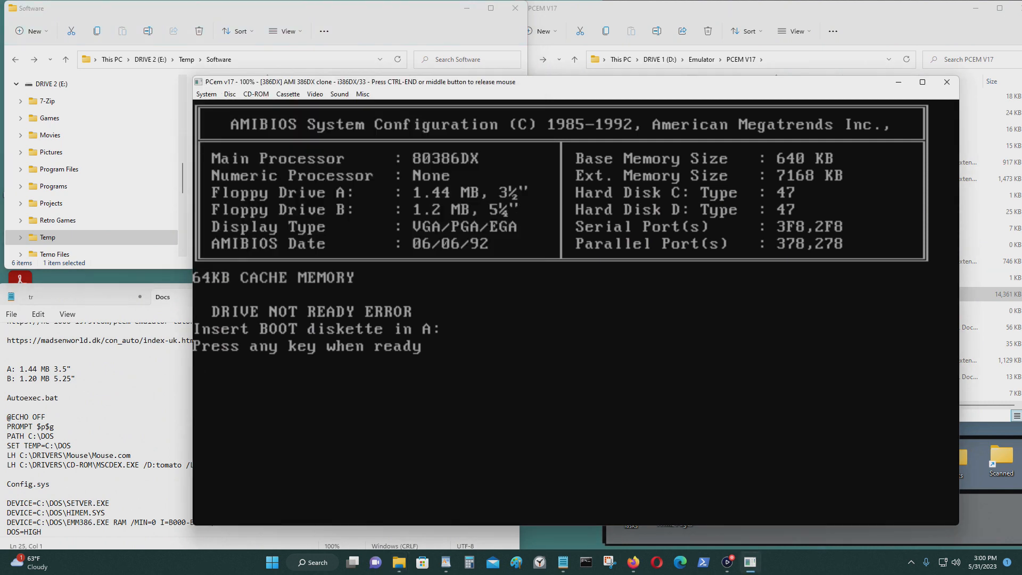
key(Return)
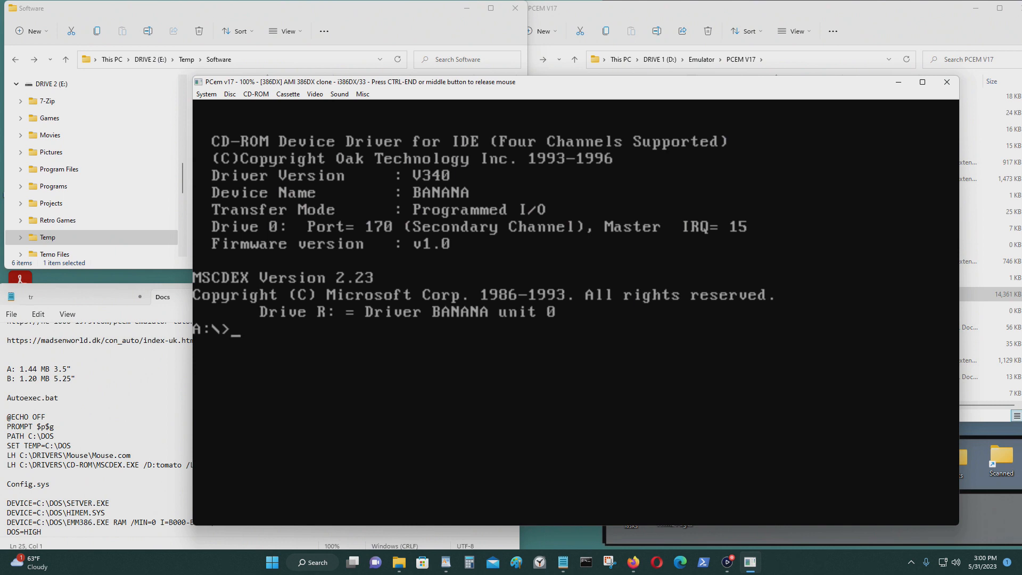
Step: Run fdisk from the A: prompt
text(c)
key(BackSpace)
text(v)
key(BackSpace)
text(fdisk)
key(Return)
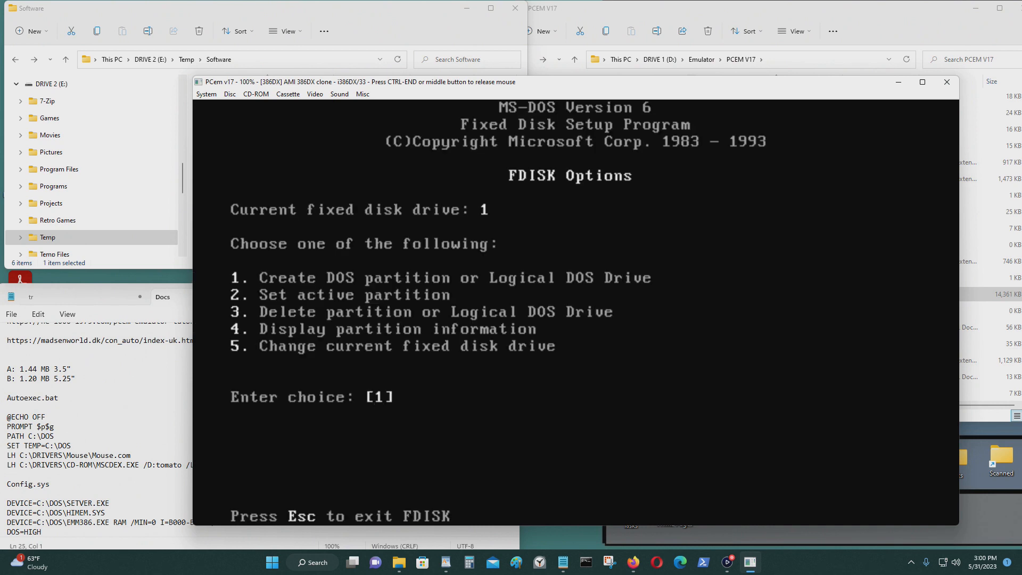
Step: Create an active primary DOS partition using the maximum available size on fixed disk 1
key(Return)
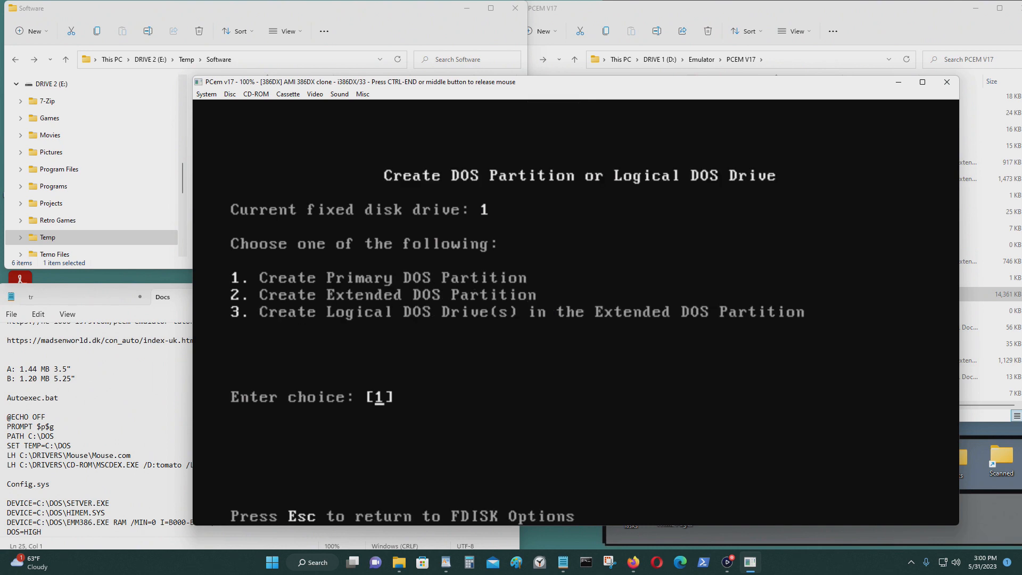
key(Return)
key(Return)
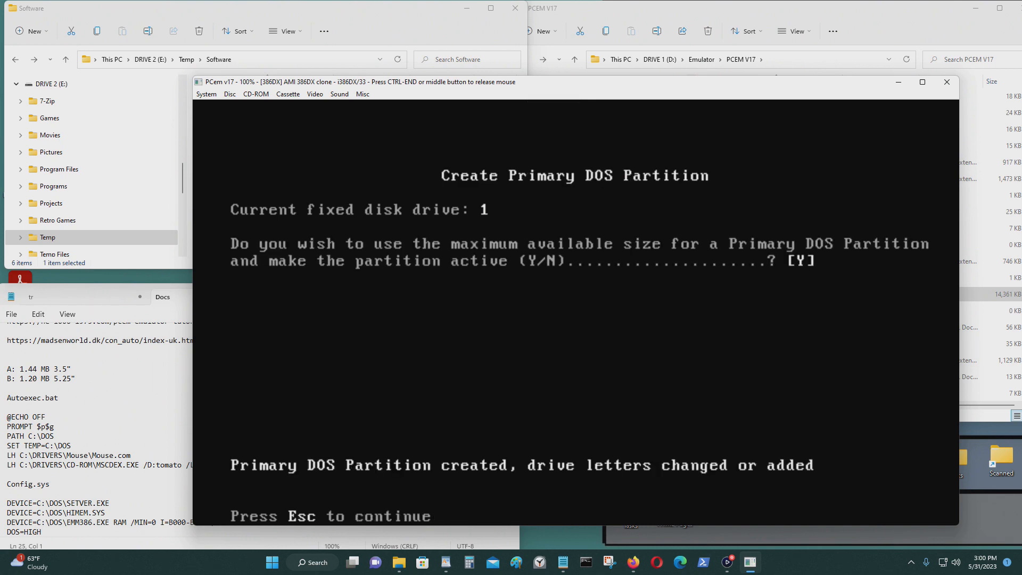
key(Escape)
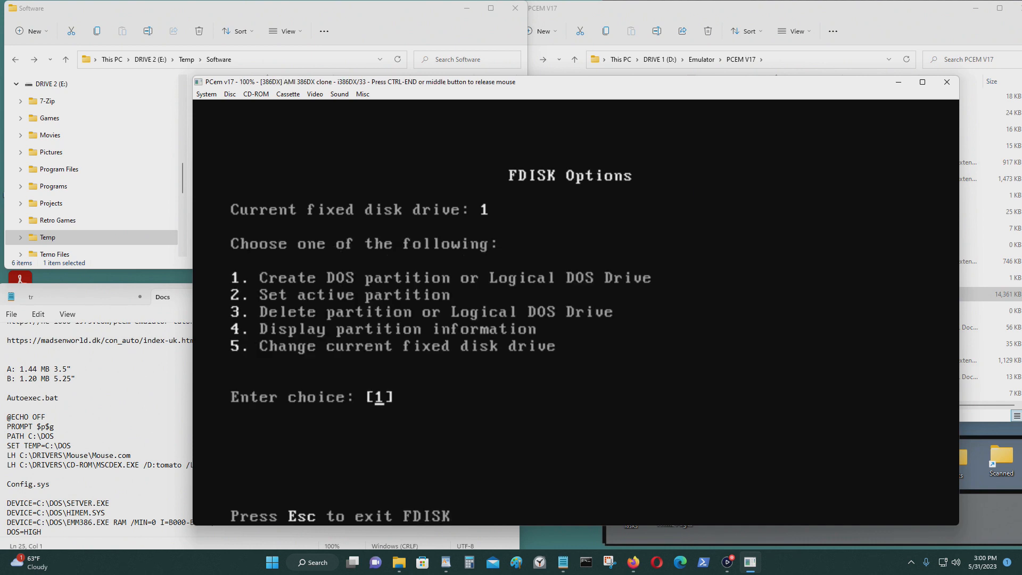
Step: Change the current fixed disk drive to disk 2 in FDISK
text(5)
key(Return)
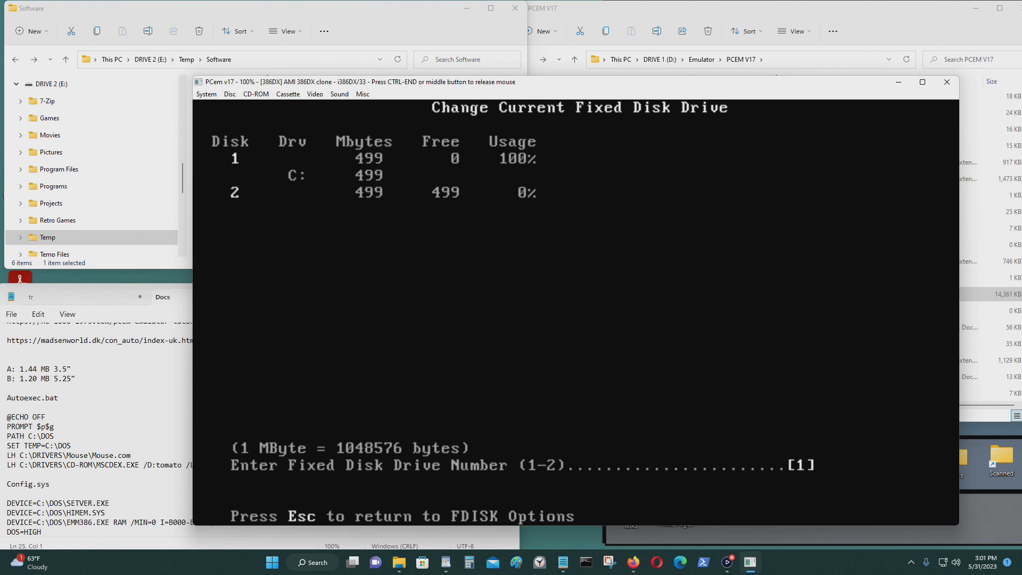
text(2)
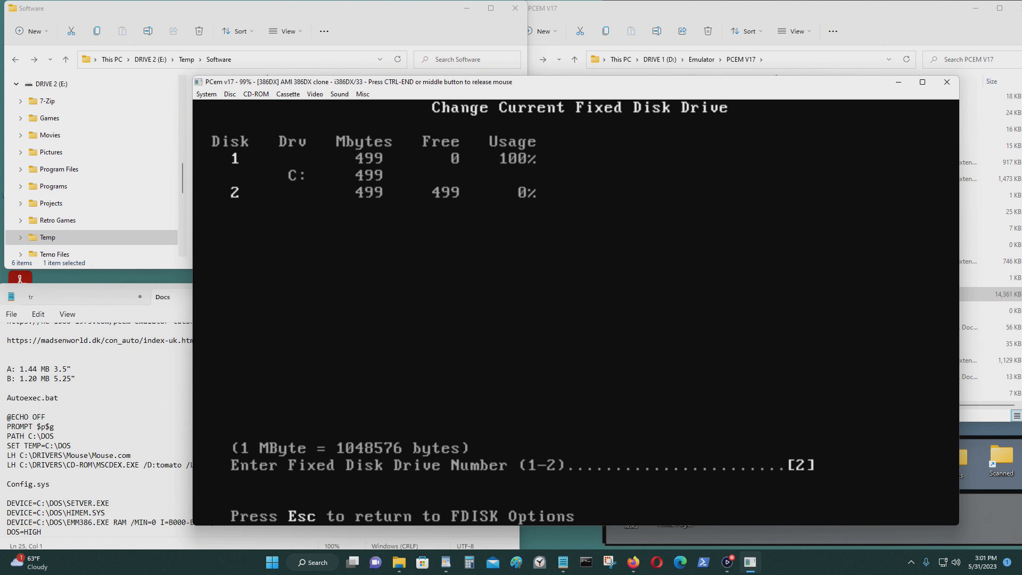
key(Return)
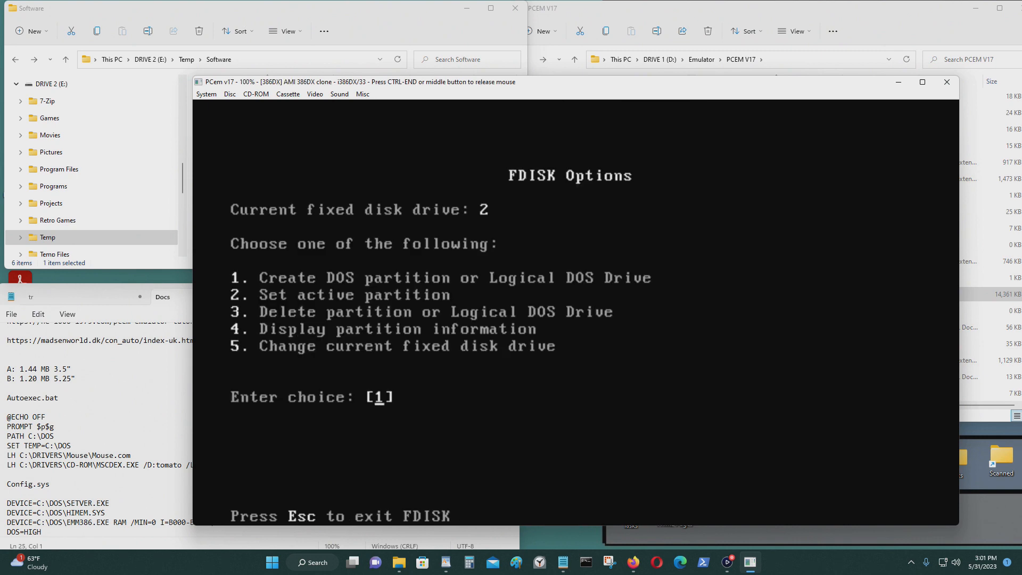
Step: Create a primary DOS partition using the maximum available size on fixed disk 2
key(Return)
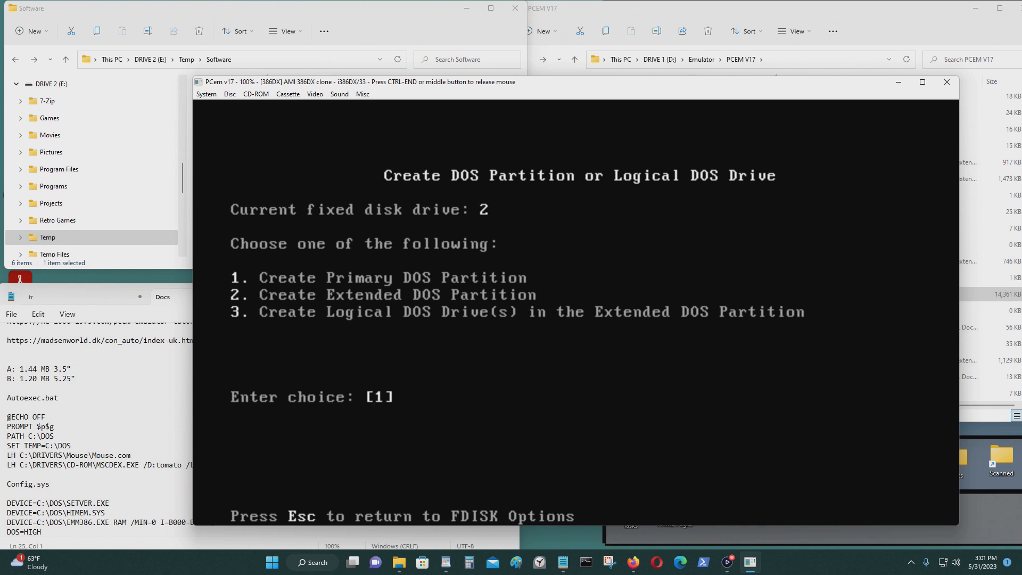
key(Return)
key(Return)
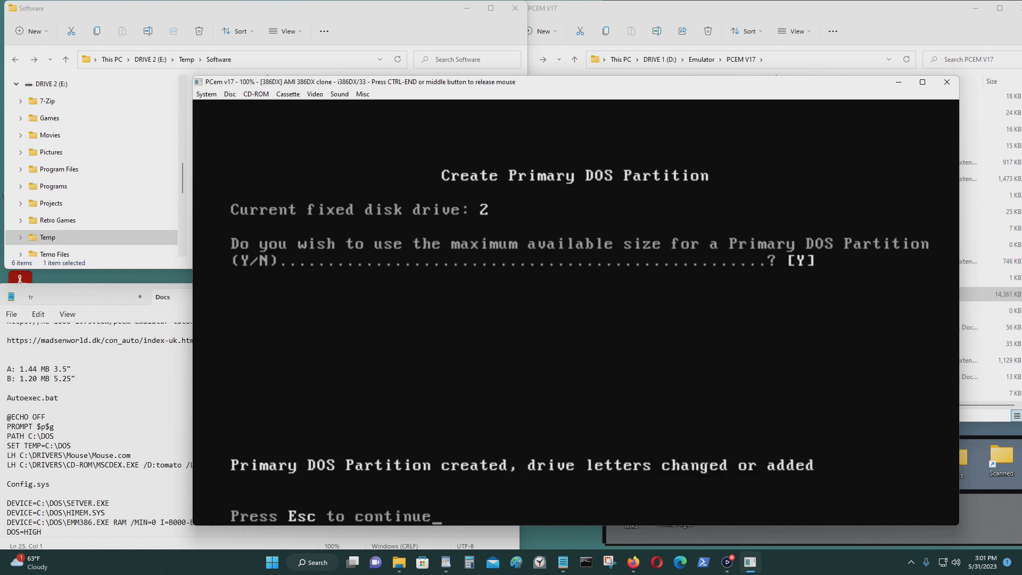
key(Escape)
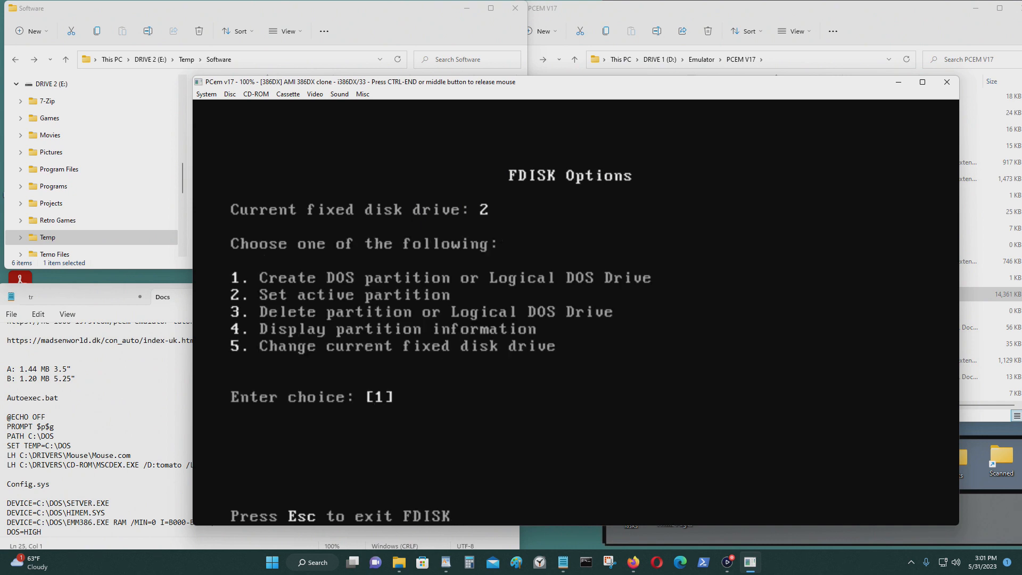
Step: Exit FDISK and restart the machine from the DOS startup disk in drive A:
key(Escape)
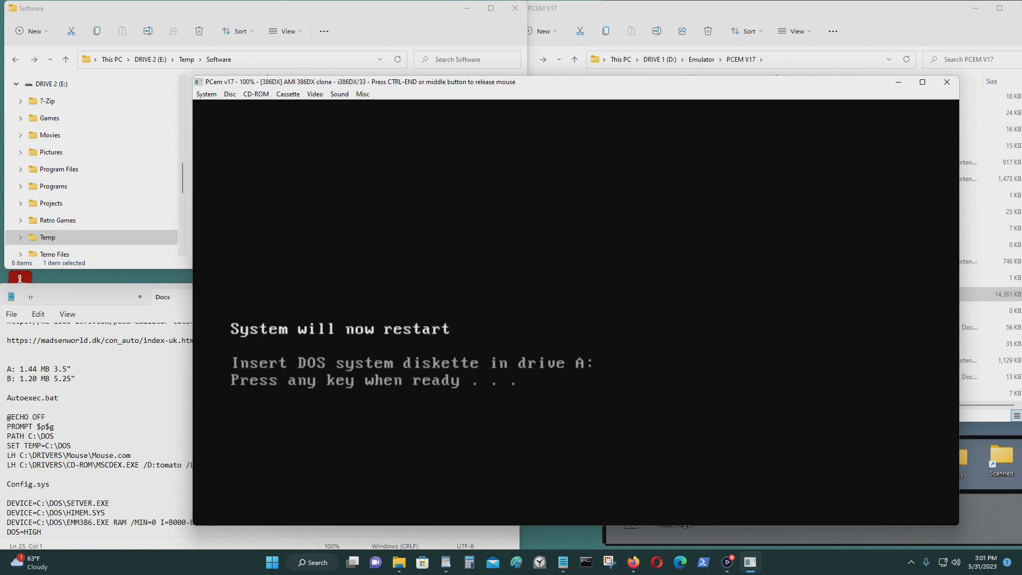
key(Return)
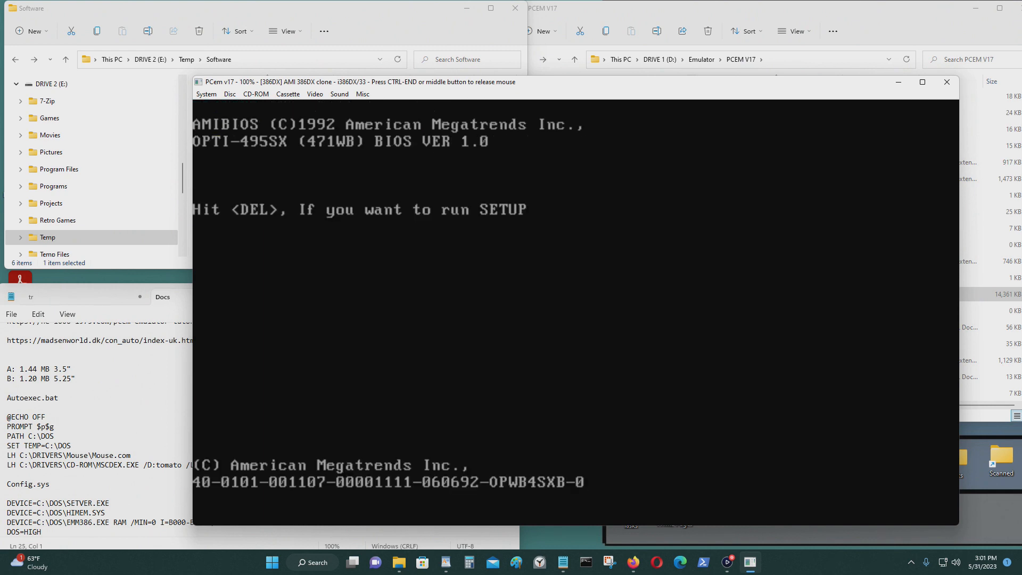
key(Delete)
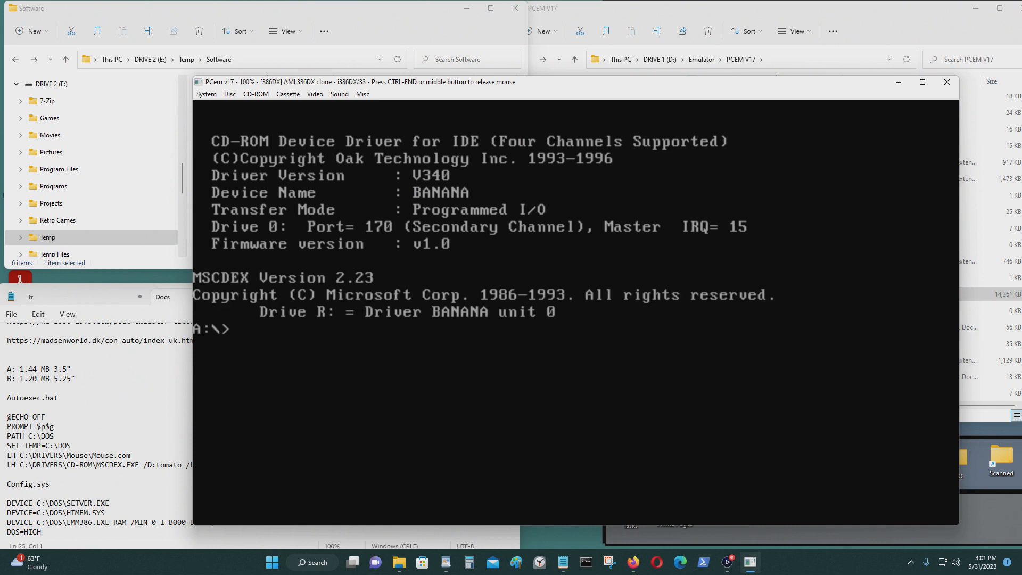
Step: Format drive C: from the DOS prompt, confirming the data loss and leaving the volume label empty
text(format c:)
key(Return)
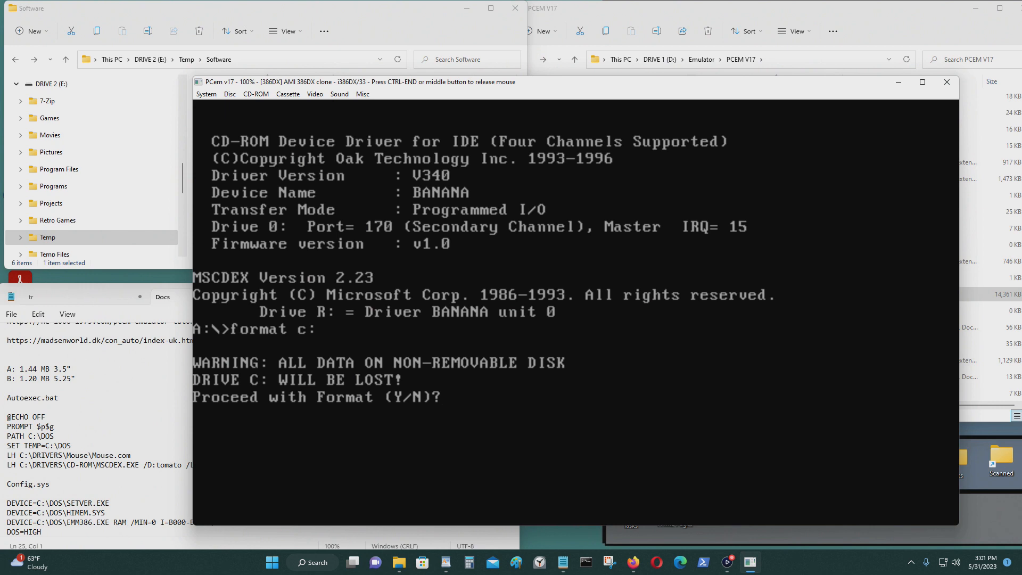
text(y)
key(Return)
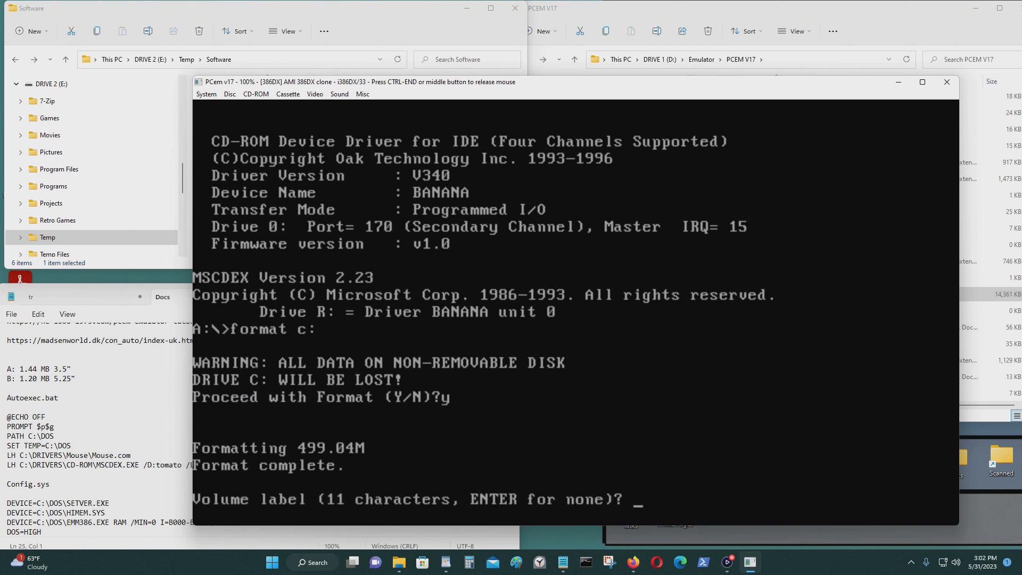
key(Return)
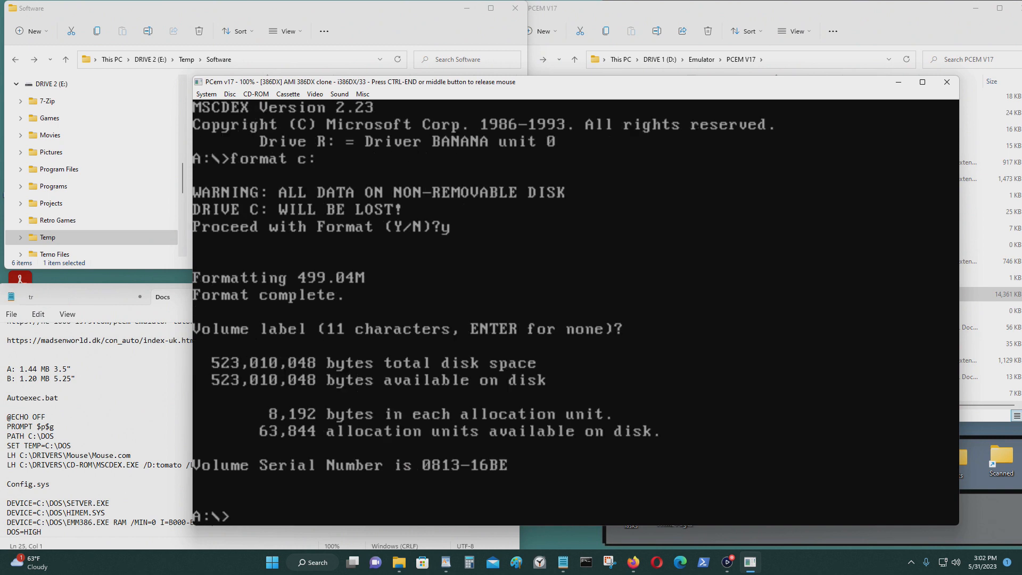
Step: Format drive D: from the DOS prompt, confirming the data loss and leaving the volume label empty
text(format d:)
key(Return)
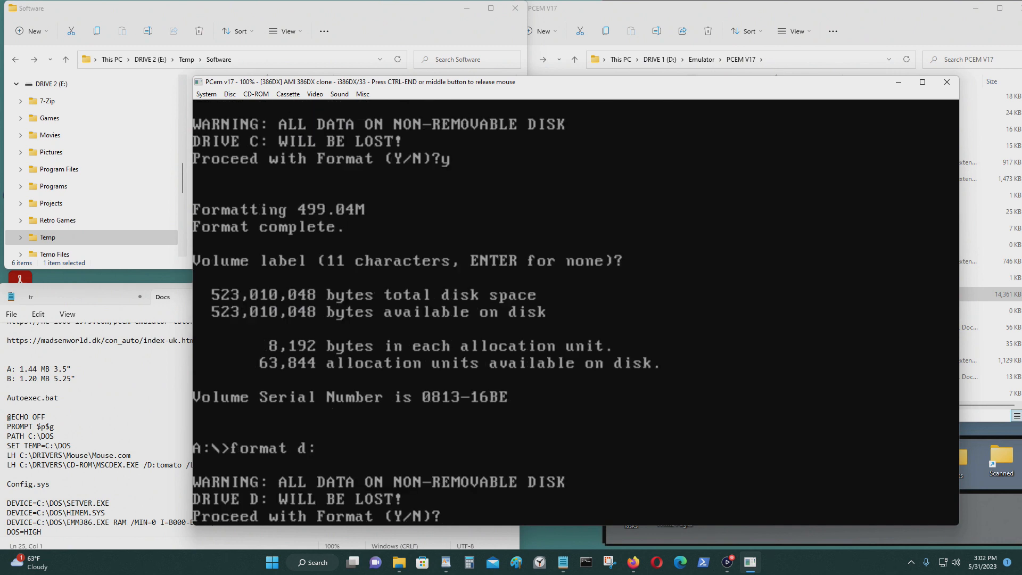
text(y)
key(Return)
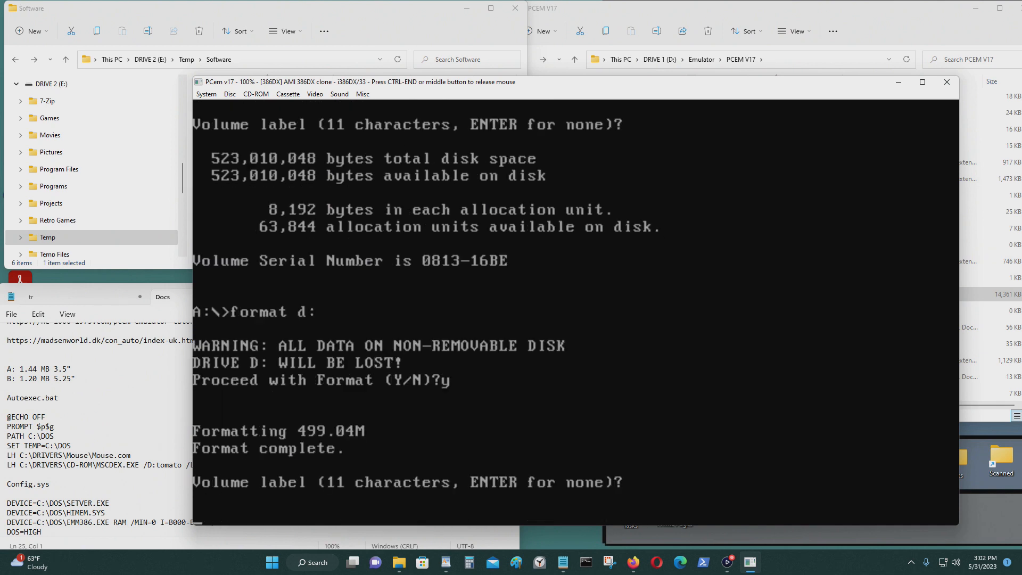
key(Return)
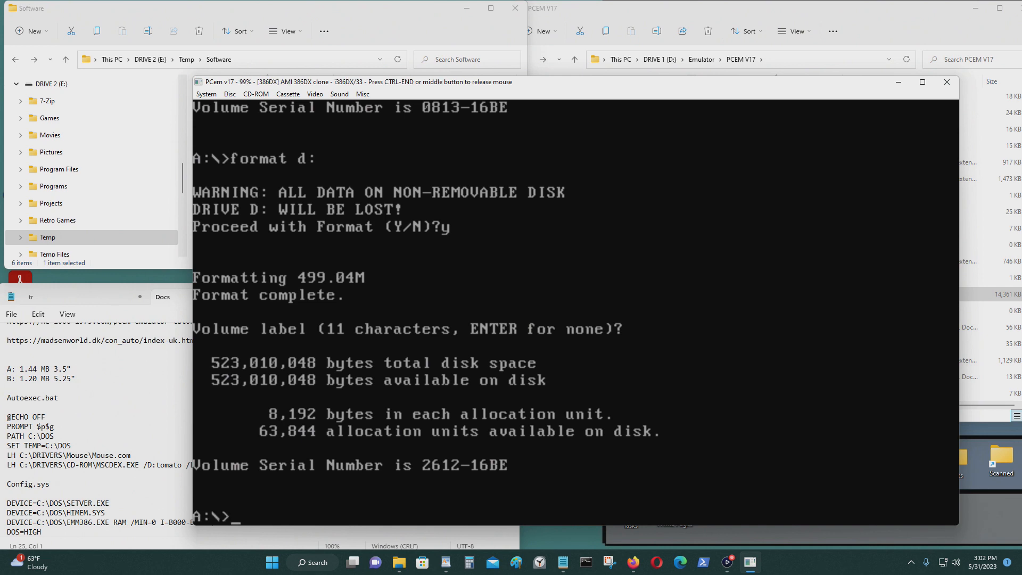
Step: List the directory contents of drive C: and drive D: from the DOS prompt
text(c:)
key(Return)
text(dir)
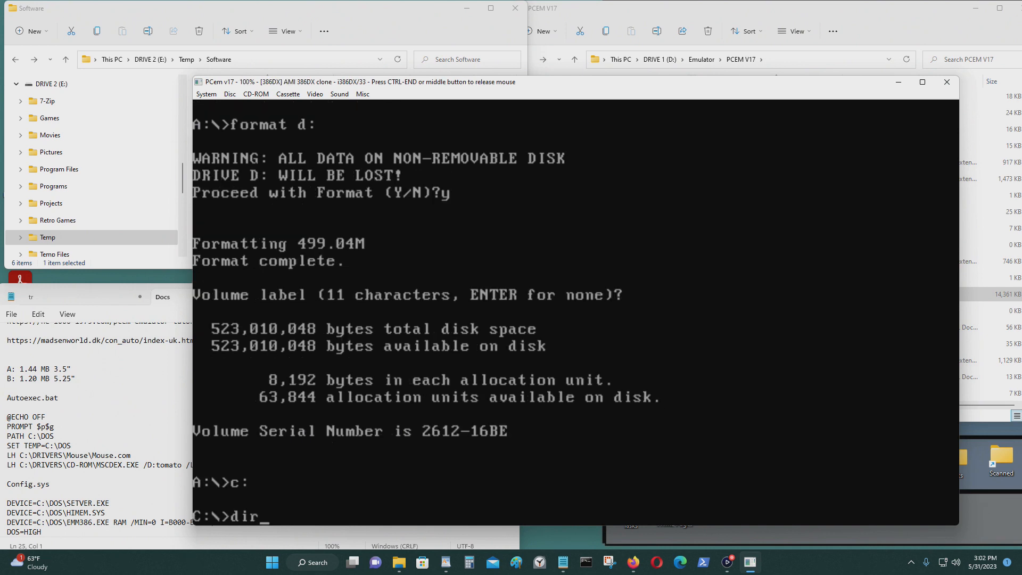
key(Return)
text(d:)
key(Return)
text(dir)
key(Return)
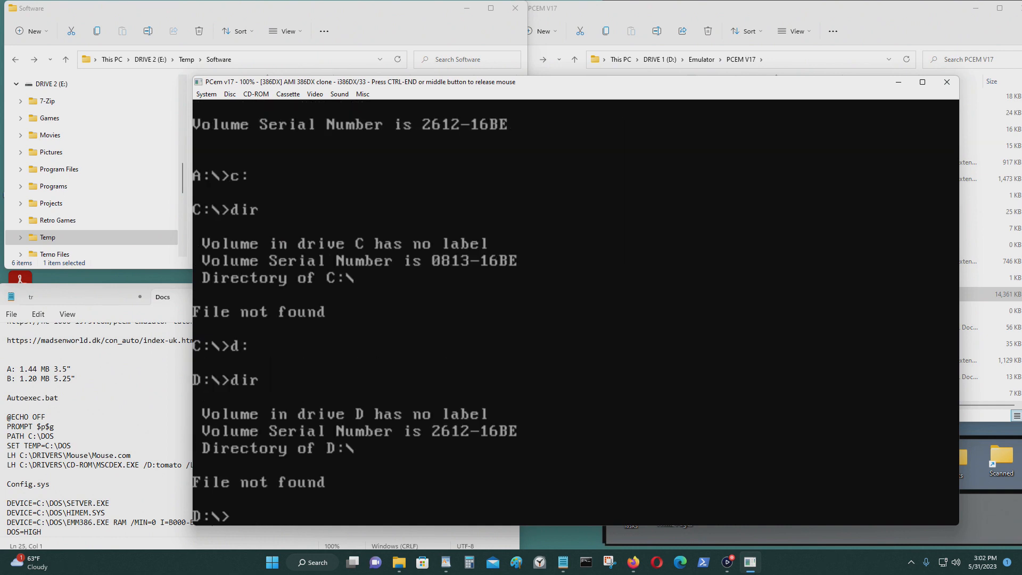
Step: Return to drive C: and create a directory named drivers in its root
text(c:)
key(Return)
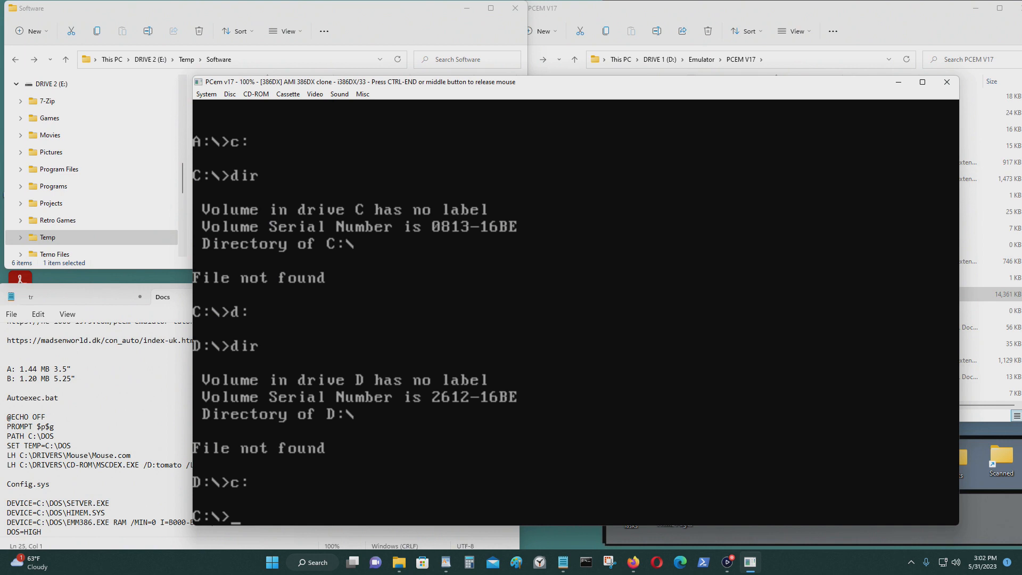
text(md drivers)
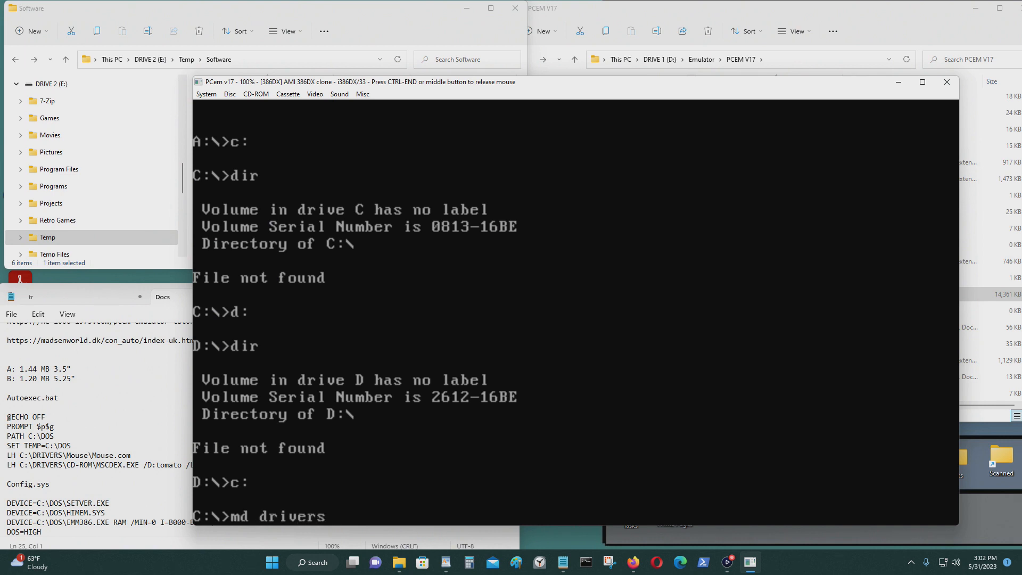
key(Return)
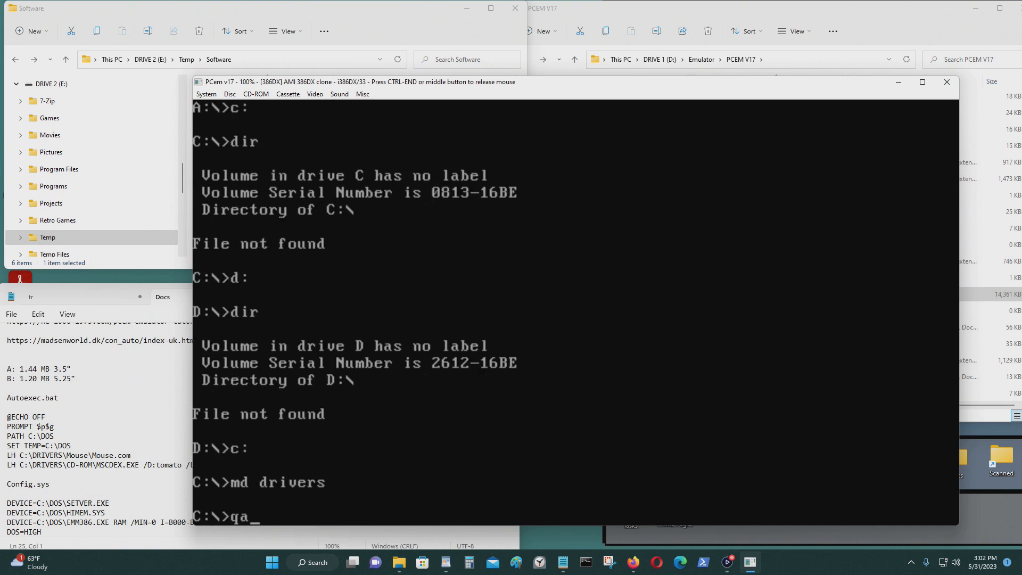
Step: Copy all files from the startup disk in drive A: to c:\drivers
text(a:)
key(Return)
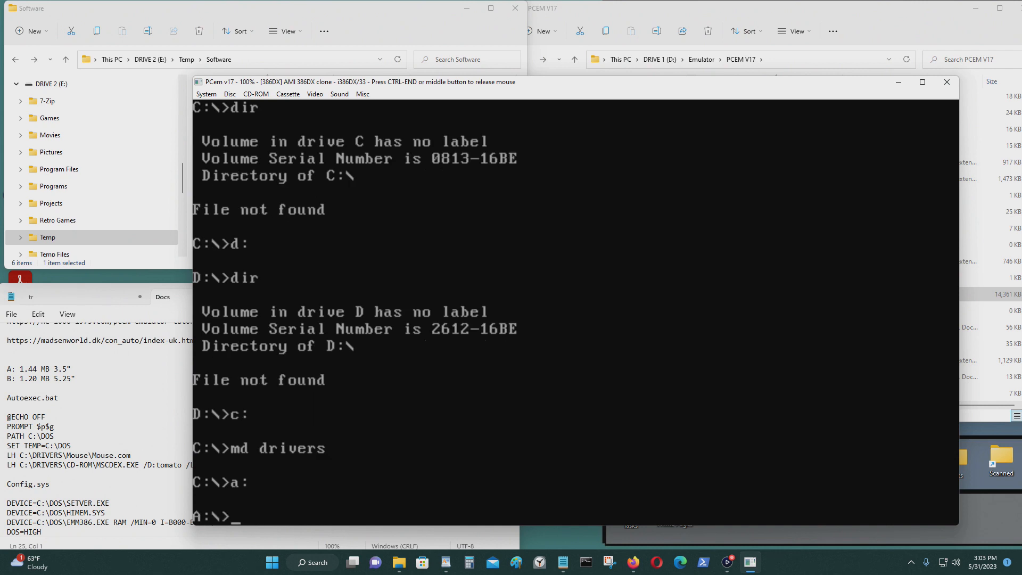
text(cop)
text(y *.*)
text( c:\dri)
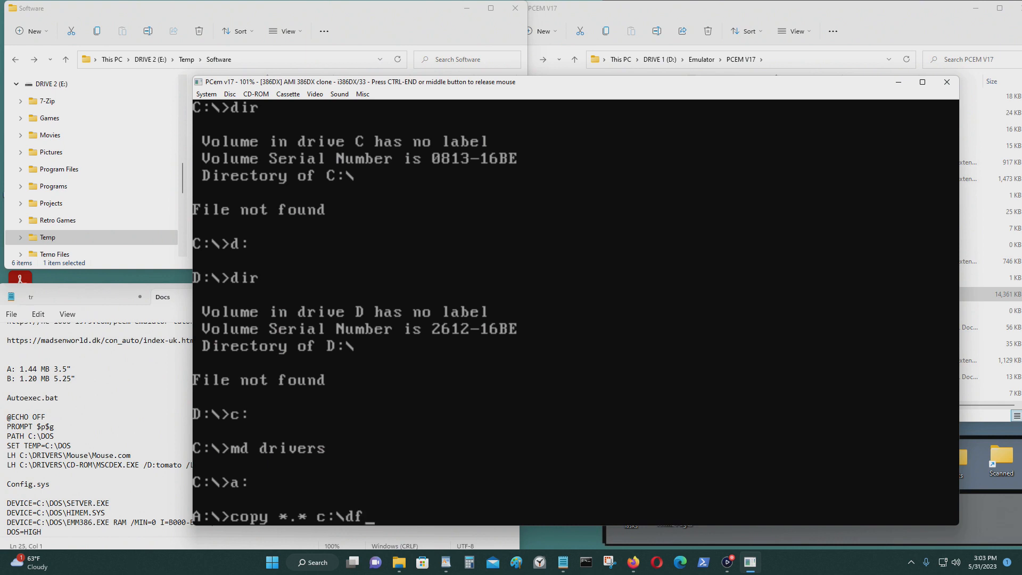
text(vers)
key(Return)
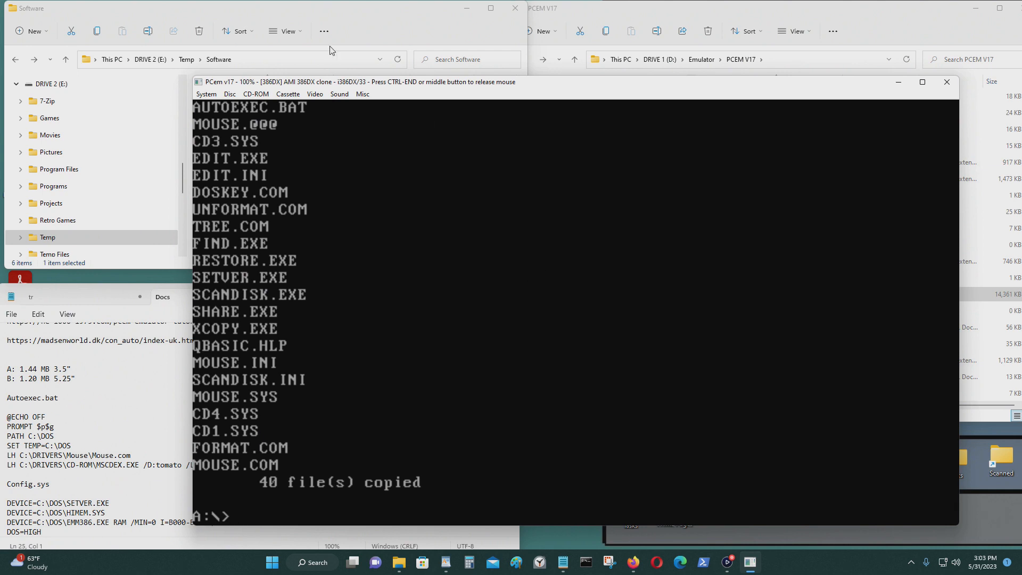
Step: Eject the startup disk from drive A: and load the Disk1 image from the Software\Dos 6.22 folder
click(230, 93)
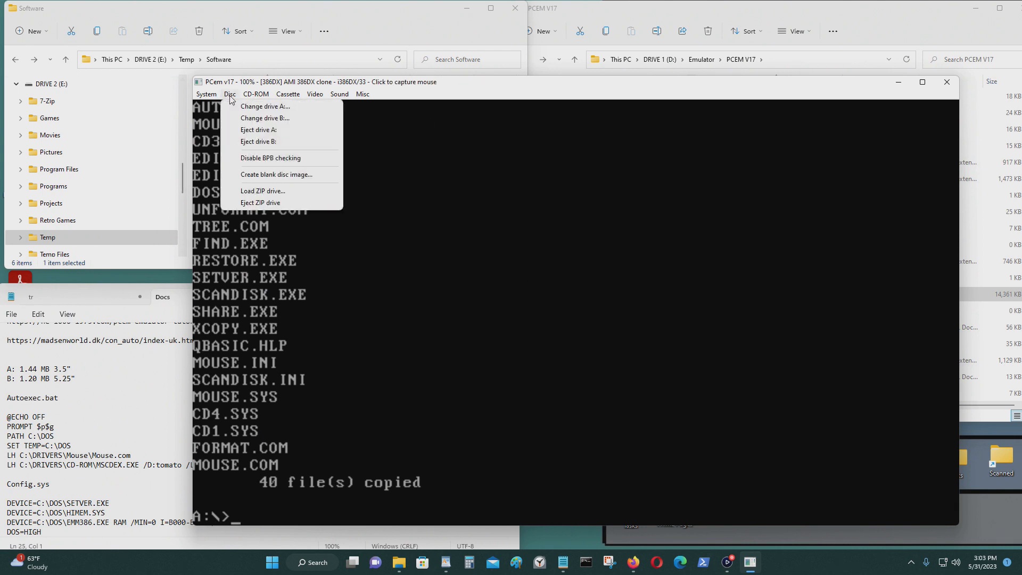
click(267, 132)
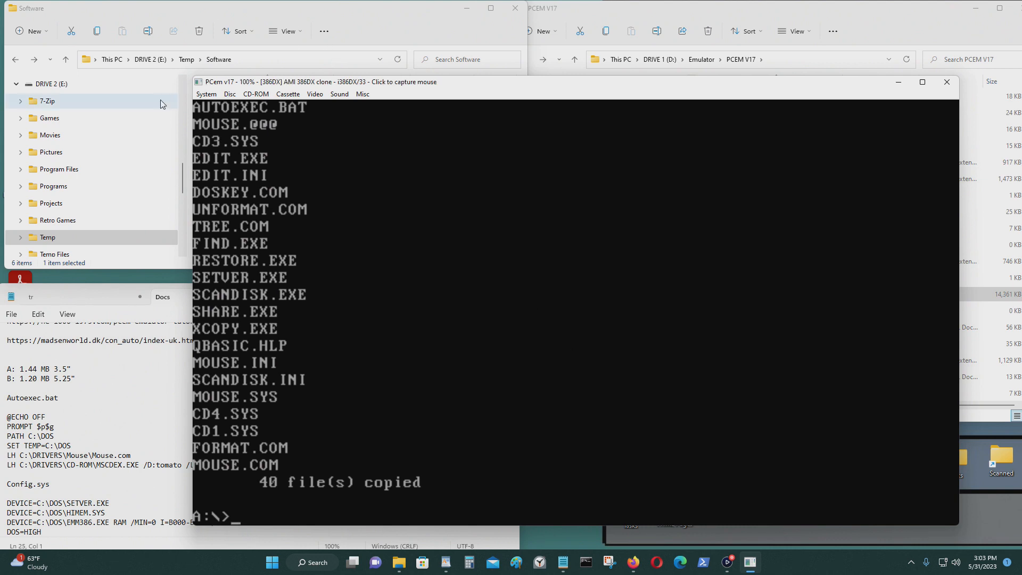
click(229, 95)
click(240, 106)
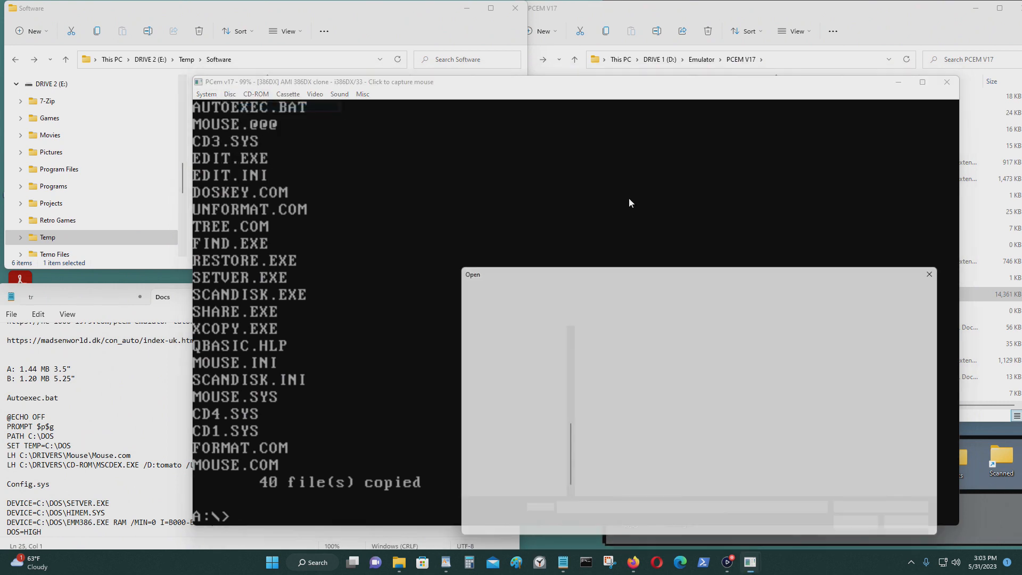
key(End)
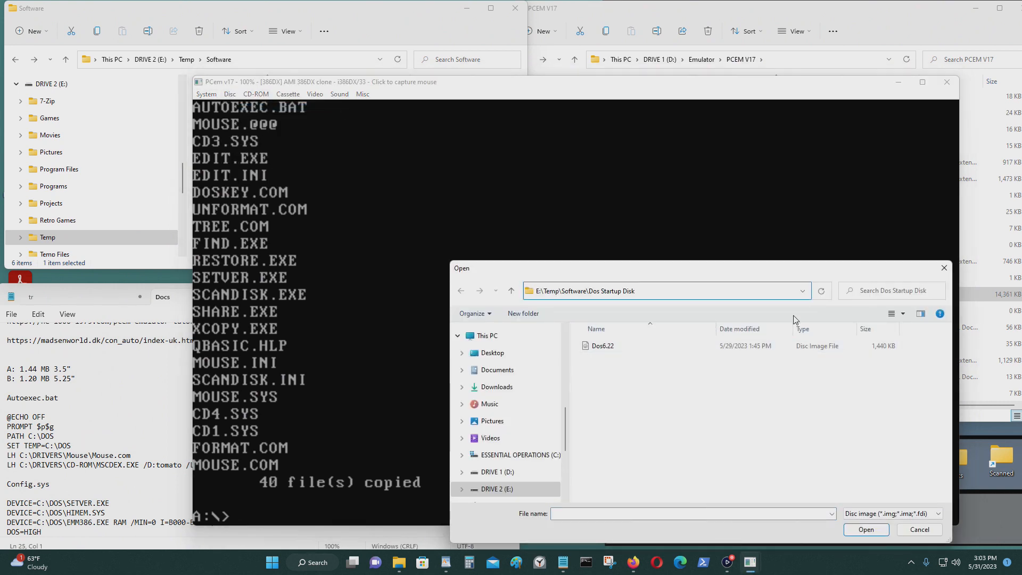
key(BackSpace)
key(BackSpace)
key(BackSpace)
key(BackSpace)
key(BackSpace)
key(BackSpace)
key(BackSpace)
key(BackSpace)
key(BackSpace)
key(BackSpace)
key(BackSpace)
key(BackSpace)
key(BackSpace)
key(BackSpace)
key(BackSpace)
key(BackSpace)
key(Return)
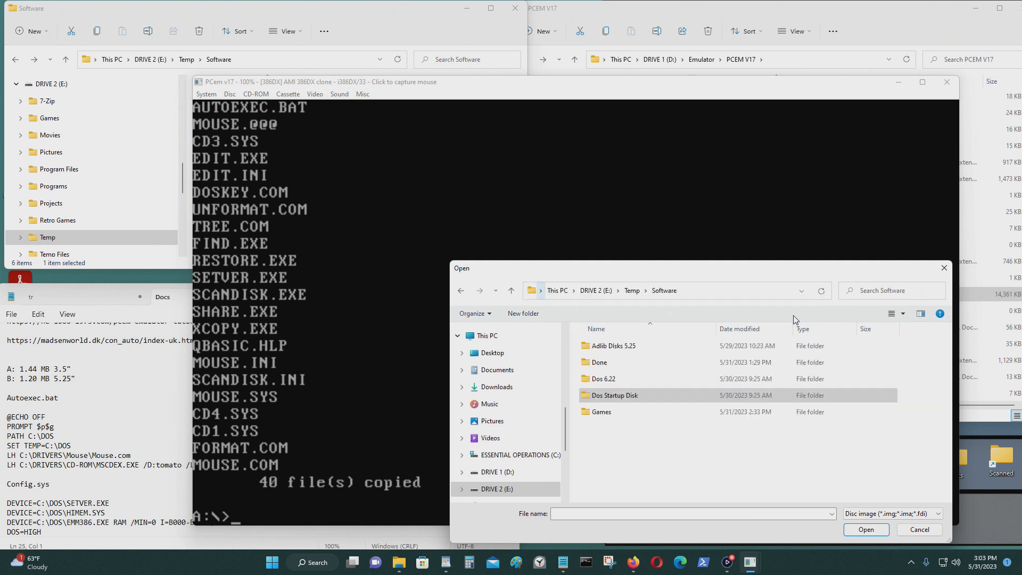
double_click(619, 377)
click(602, 346)
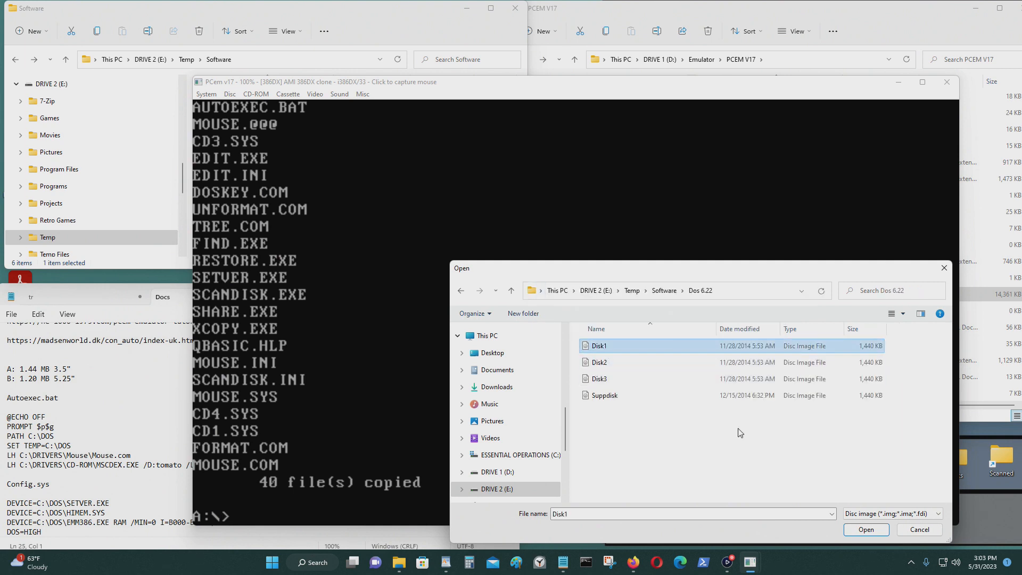
click(865, 530)
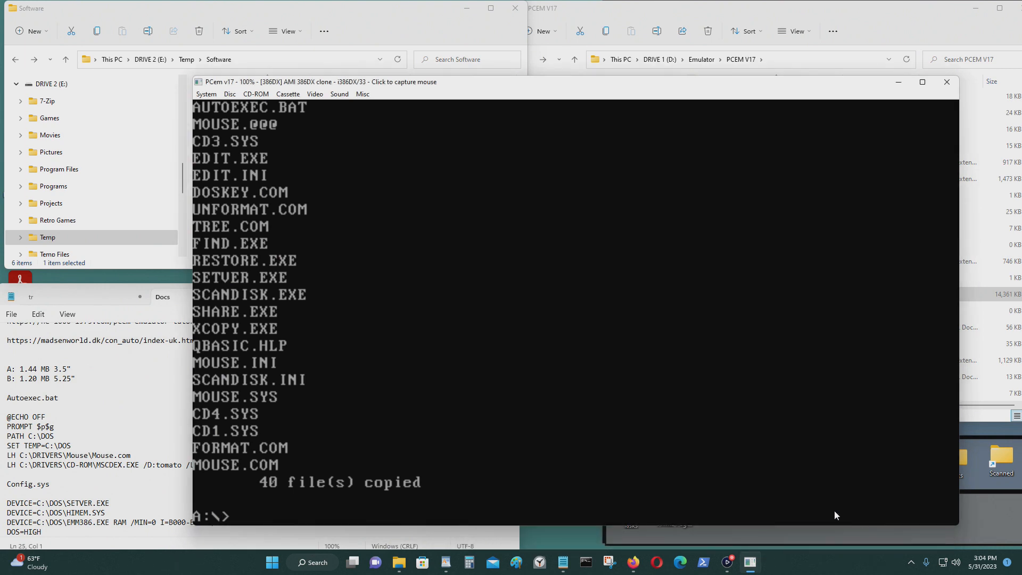
Step: List the files on the installation disk in drive A: and start its setup program
text(ir)
key(Return)
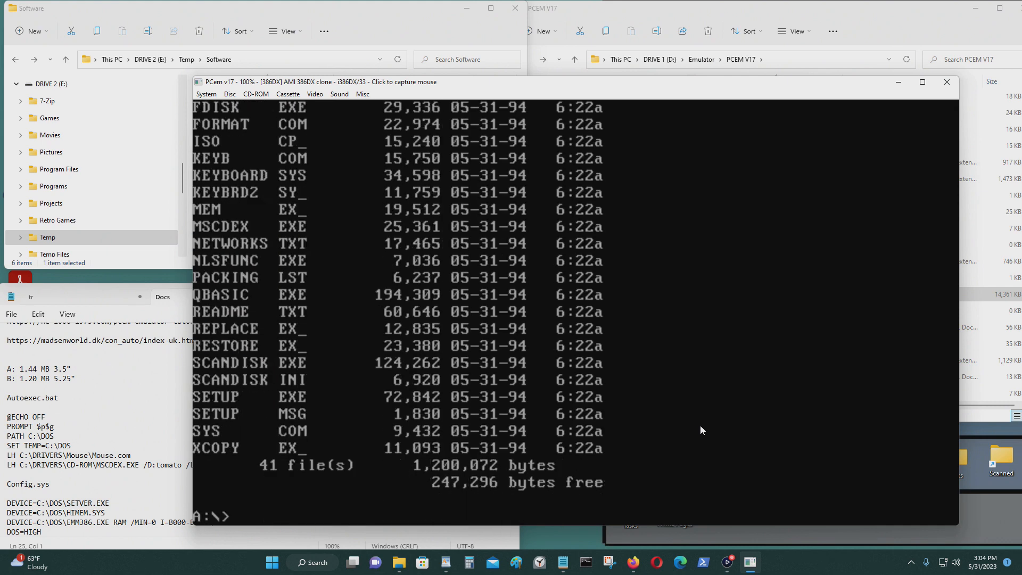
text(setup)
key(Return)
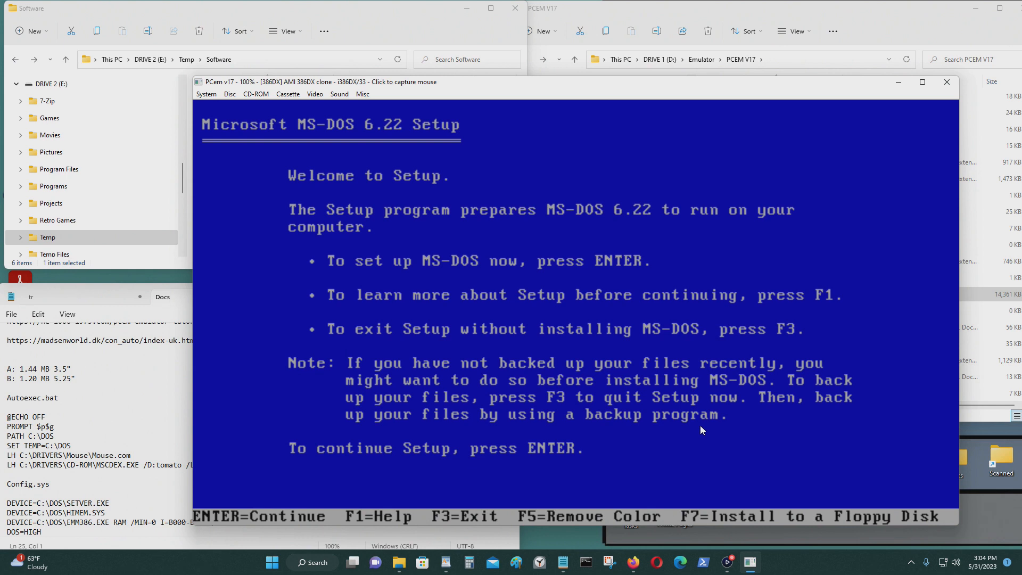
Step: Proceed through MS-DOS 6.22 Setup, accepting the United States system settings and the C:\DOS directory
key(Return)
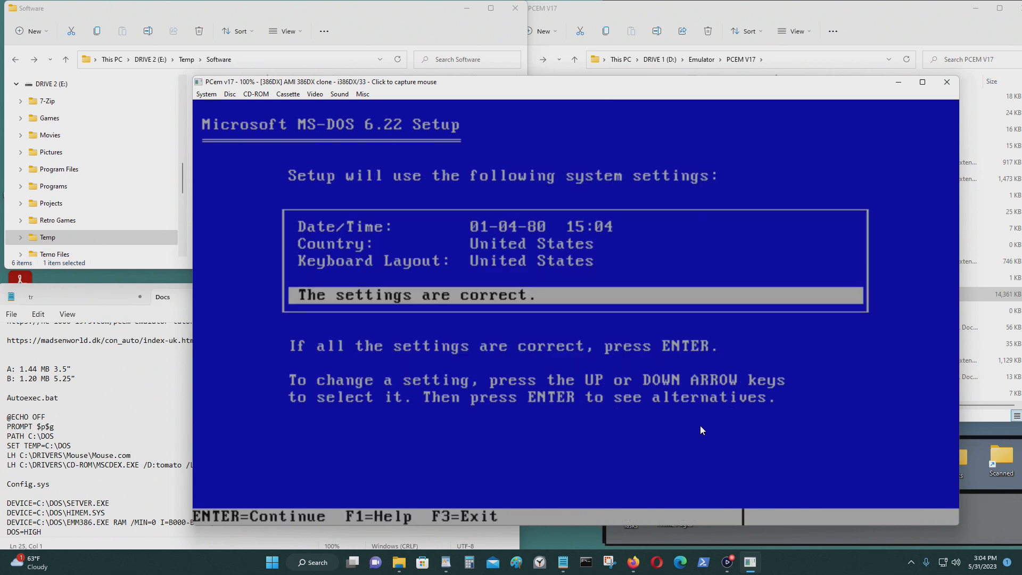
key(Return)
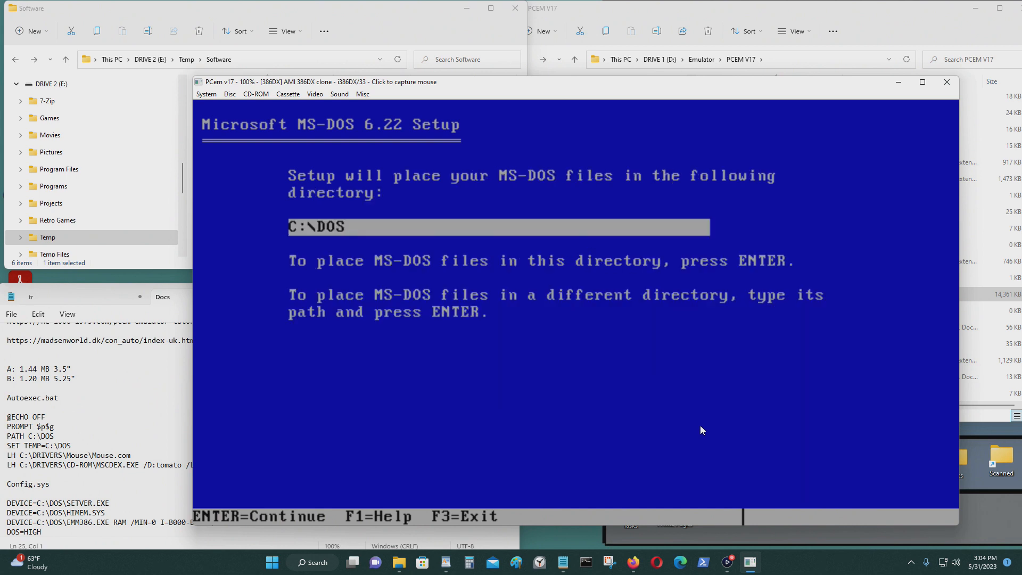
key(Return)
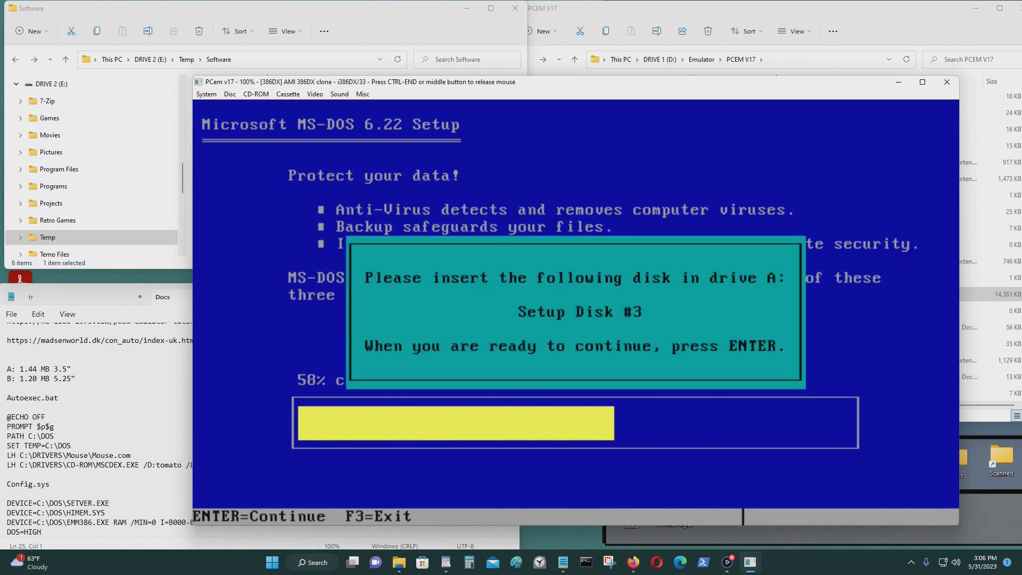
Step: Load the Disk3 image into drive A: and continue the MS-DOS installation
key(ctrl+End)
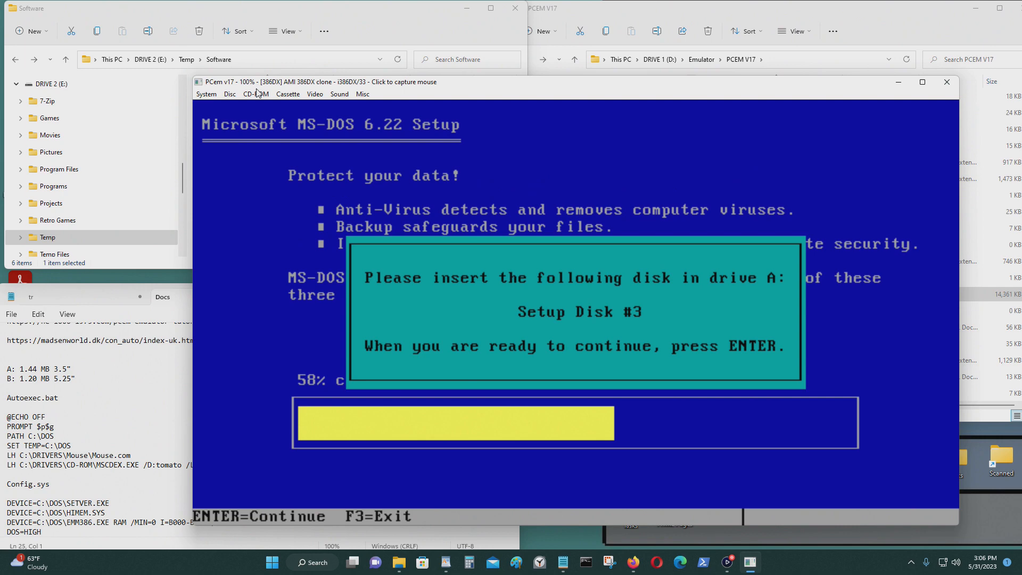
click(230, 93)
click(237, 106)
click(616, 379)
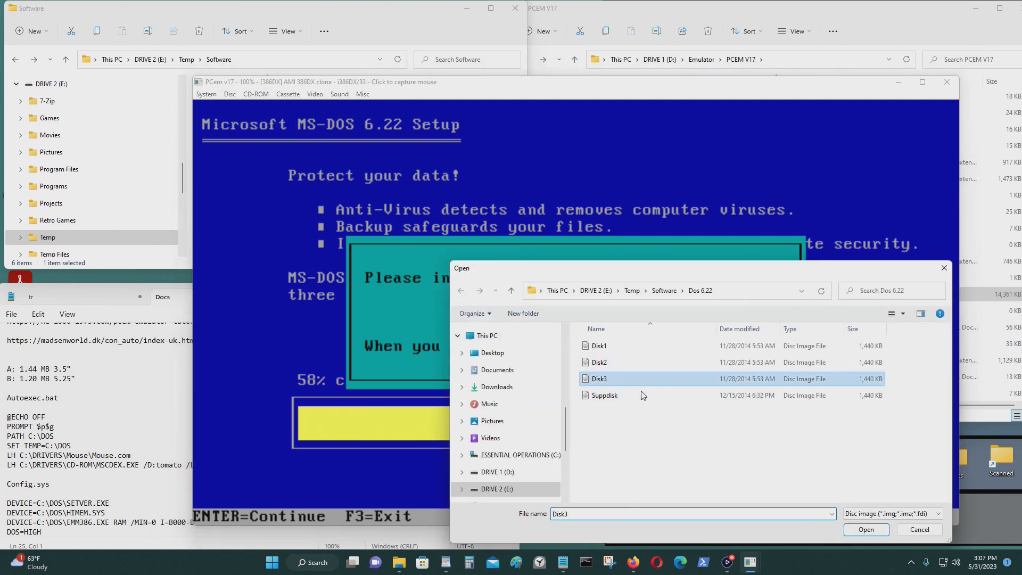
click(861, 529)
click(752, 409)
key(Return)
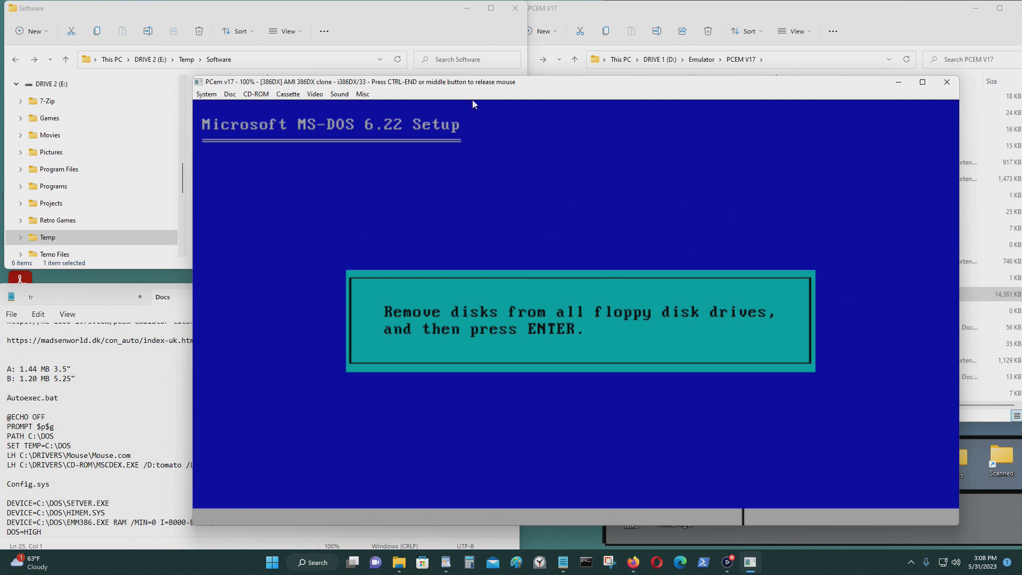
Step: Eject the disk from drive A:, complete MS-DOS Setup and restart the machine from the hard disc
key(ctrl+End)
click(229, 93)
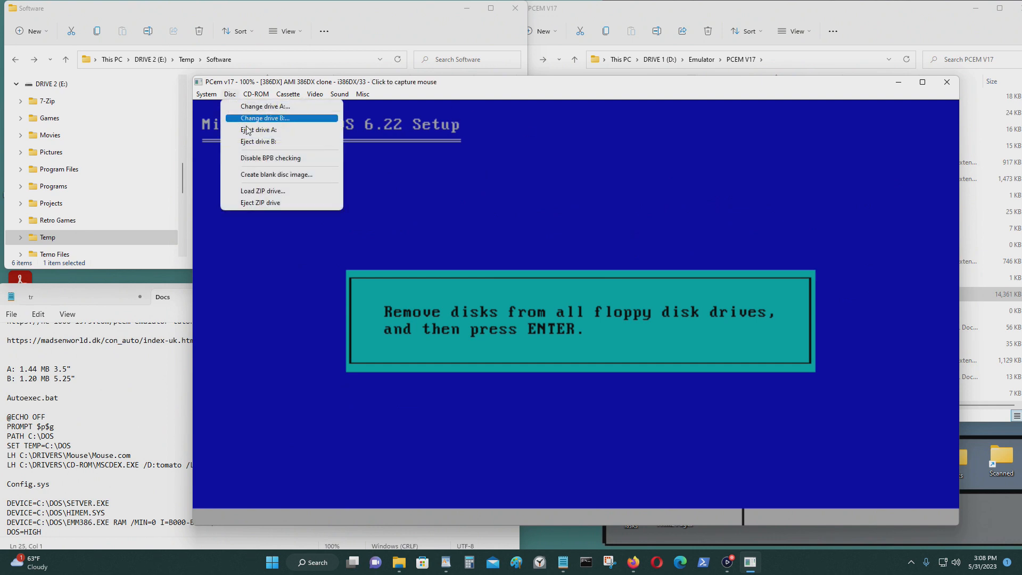
click(252, 129)
key(Return)
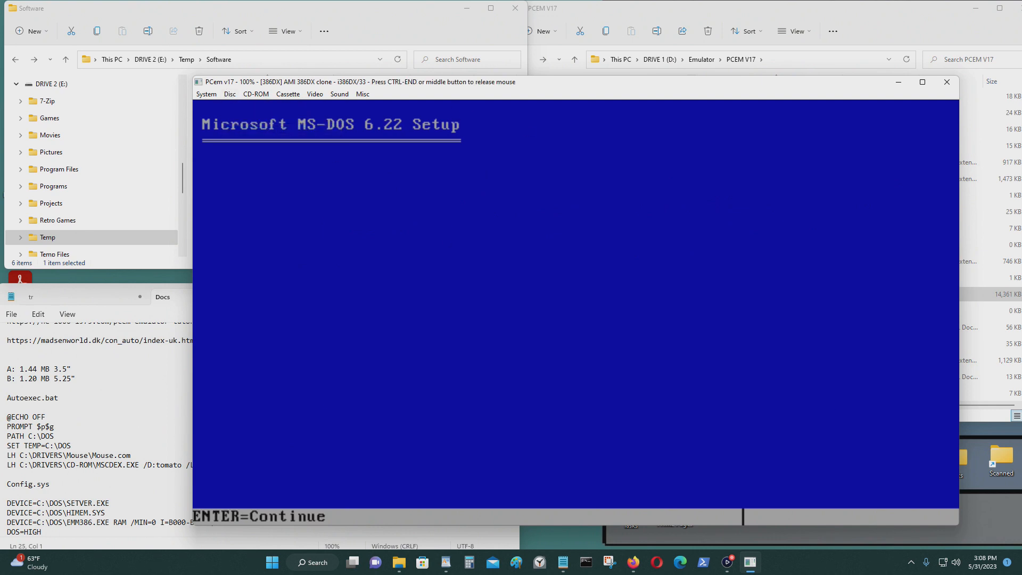
key(Return)
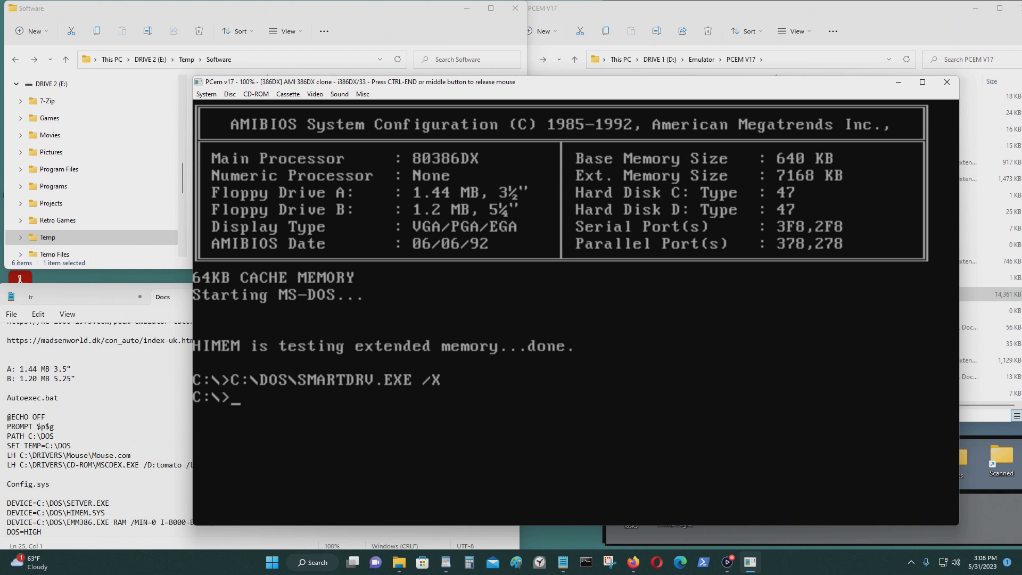
Step: Move the emulator window aside and bring the Docs notes with the Autoexec.bat and Config.sys code fully into view
middle_click(394, 124)
drag(395, 86, 493, 92)
click(169, 334)
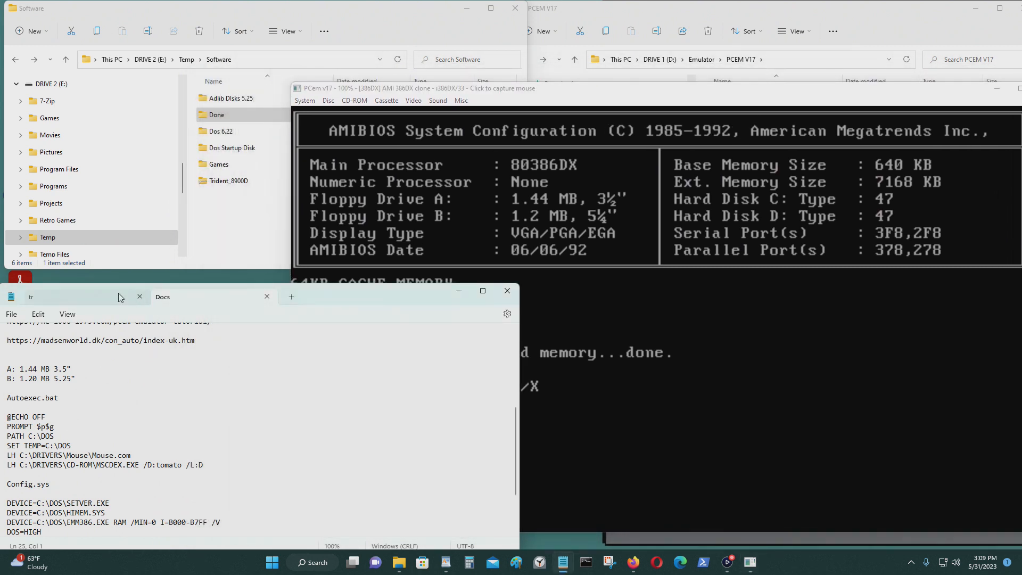
drag(358, 296, 365, 269)
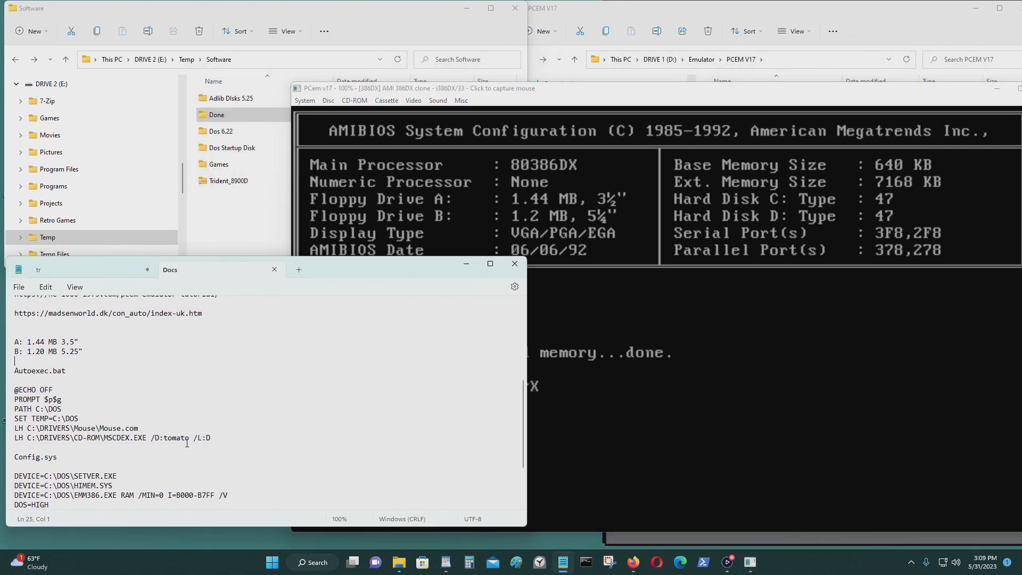
Step: Switch to Firefox and review the Autoexec.bat and Config.sys code on the PCEM Emulator Tutorial page
click(633, 562)
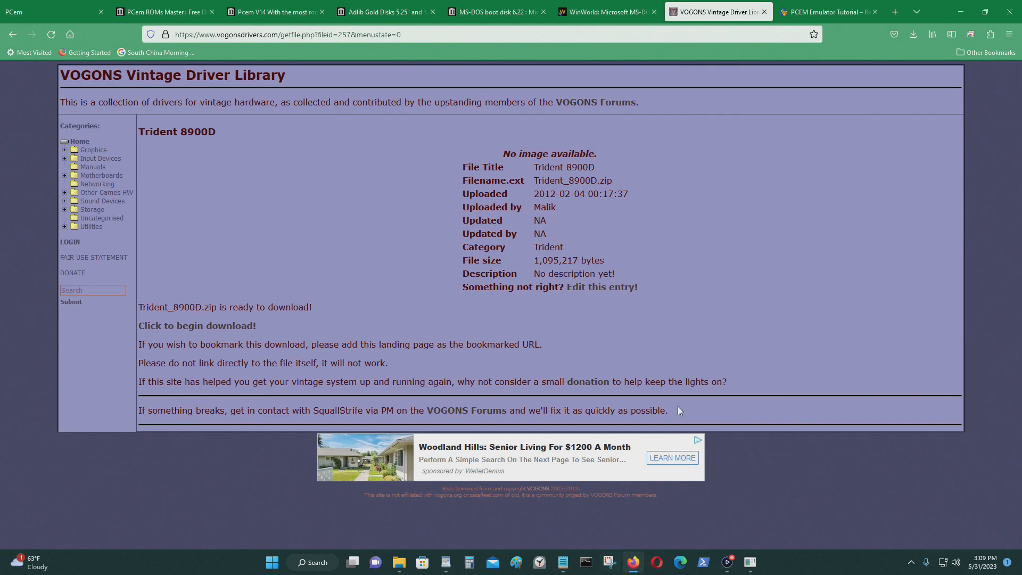
click(825, 12)
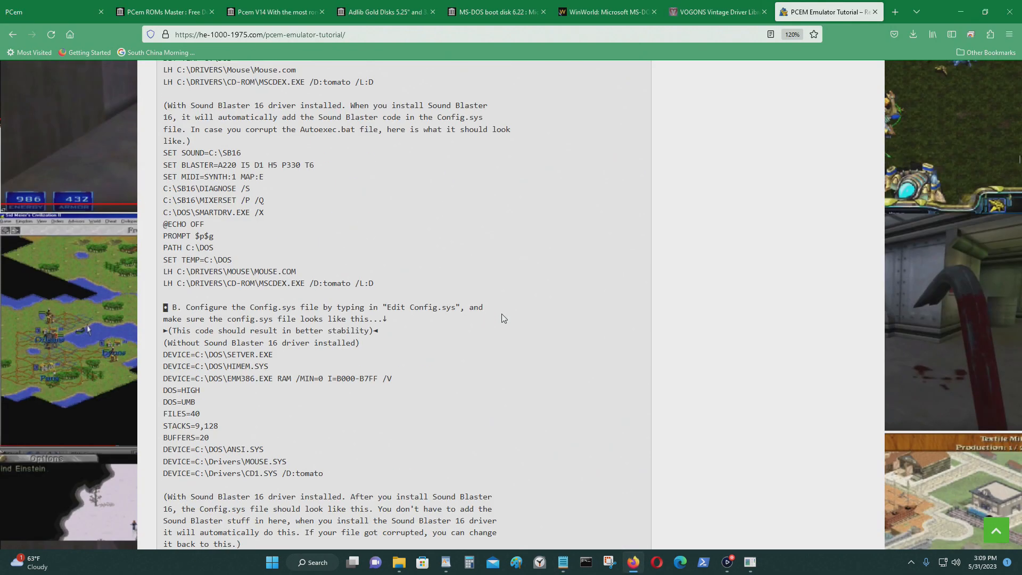
scroll(502, 314, down, 6)
click(461, 330)
scroll(457, 301, up, 4)
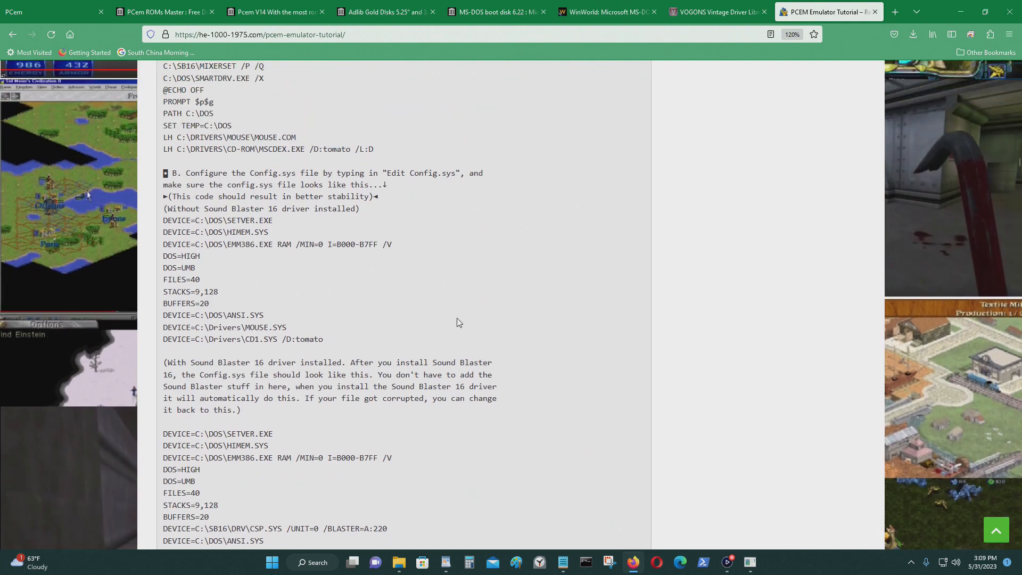
scroll(458, 322, down, 2)
click(959, 11)
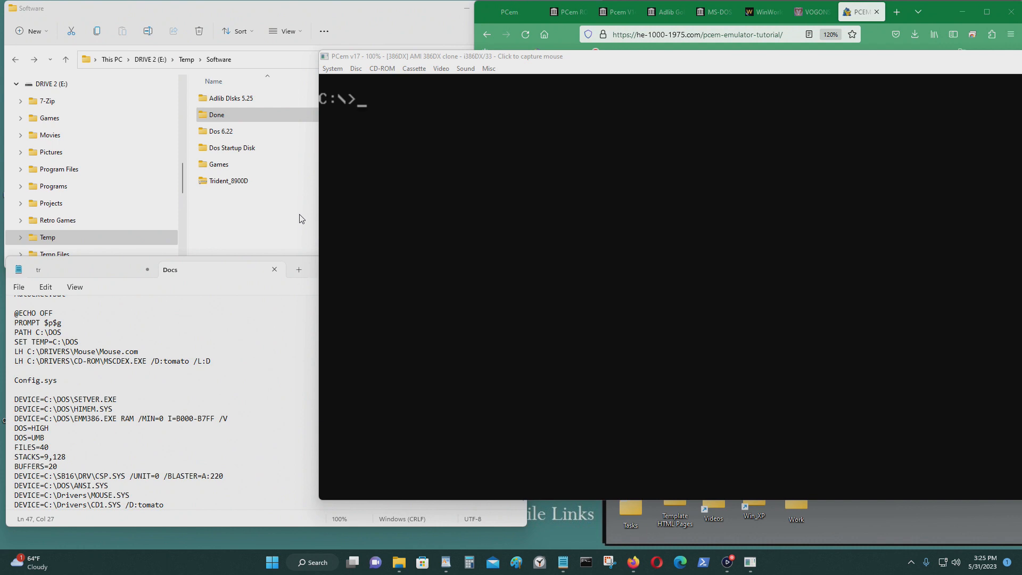
Step: Switch to the PCem machine and open autoexec.bat in the MS-DOS Editor from the C:\ prompt
click(487, 47)
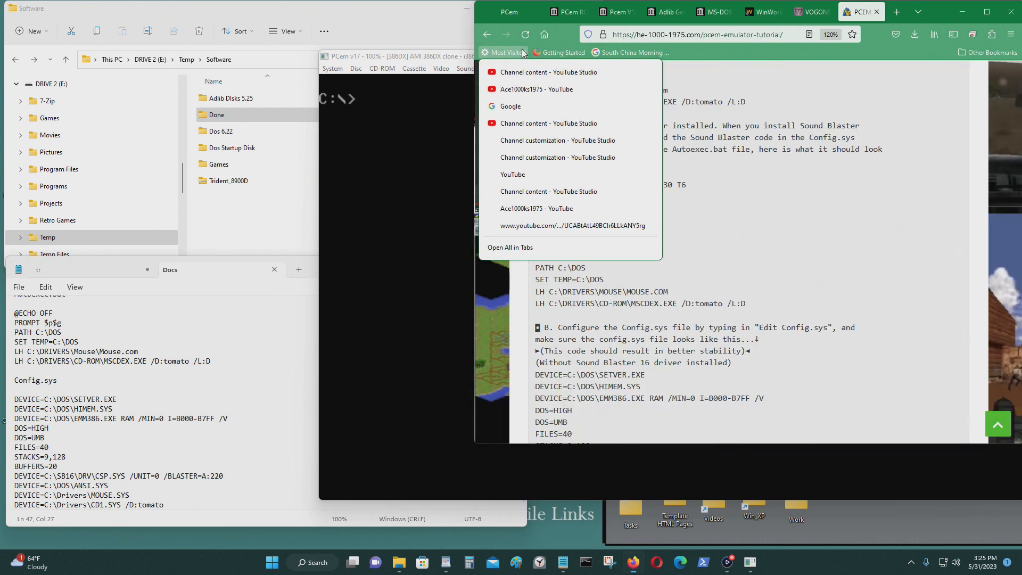
click(436, 173)
click(436, 173)
text(ed)
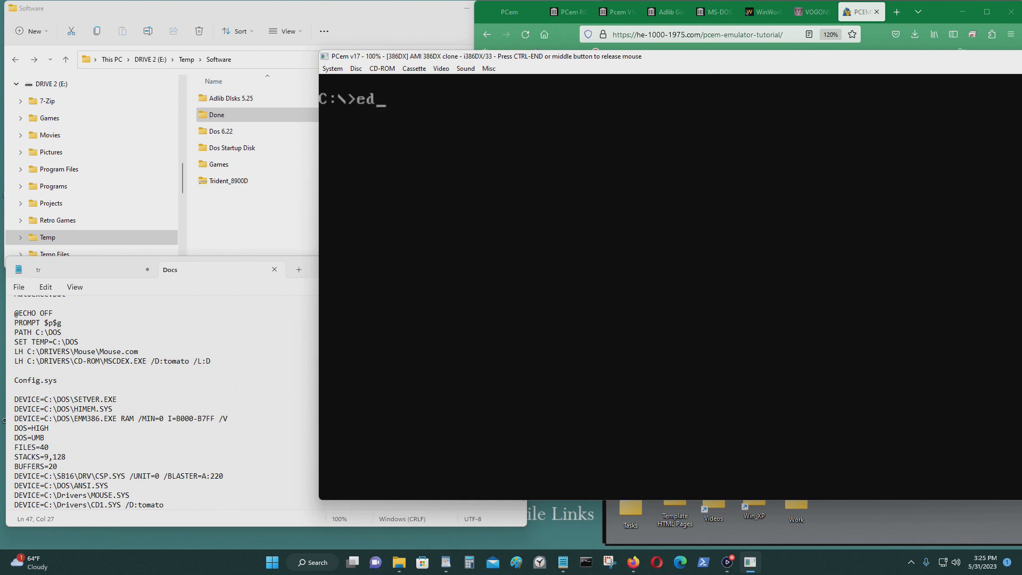
text(it autoexec.bat)
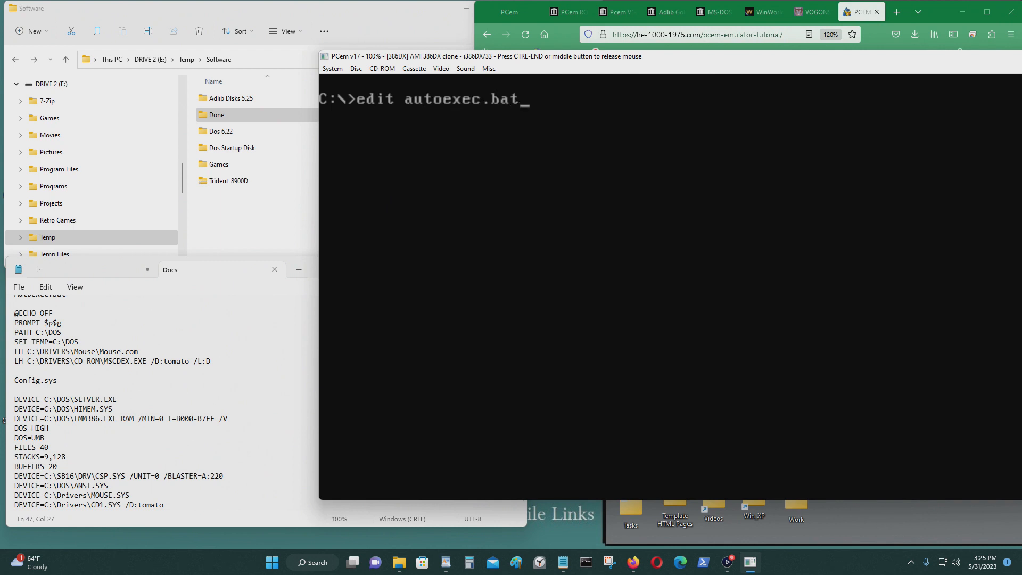
key(Return)
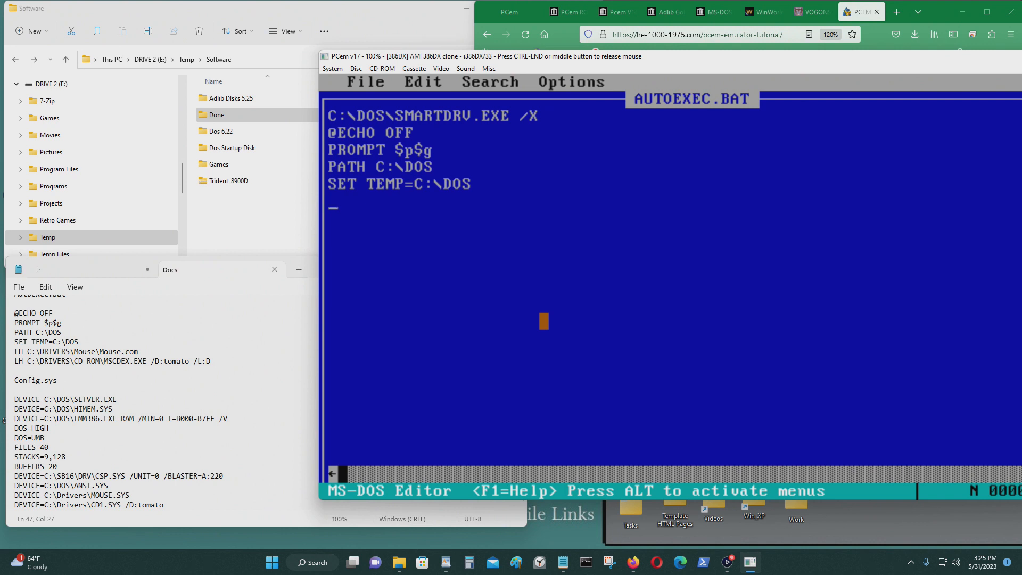
Step: Add the line "LH C:\DRIVERS\Mouse.com" below the SET TEMP line in AUTOEXEC.BAT
text(L)
key(BackSpace)
text(LH C:\DR)
key(BackSpace)
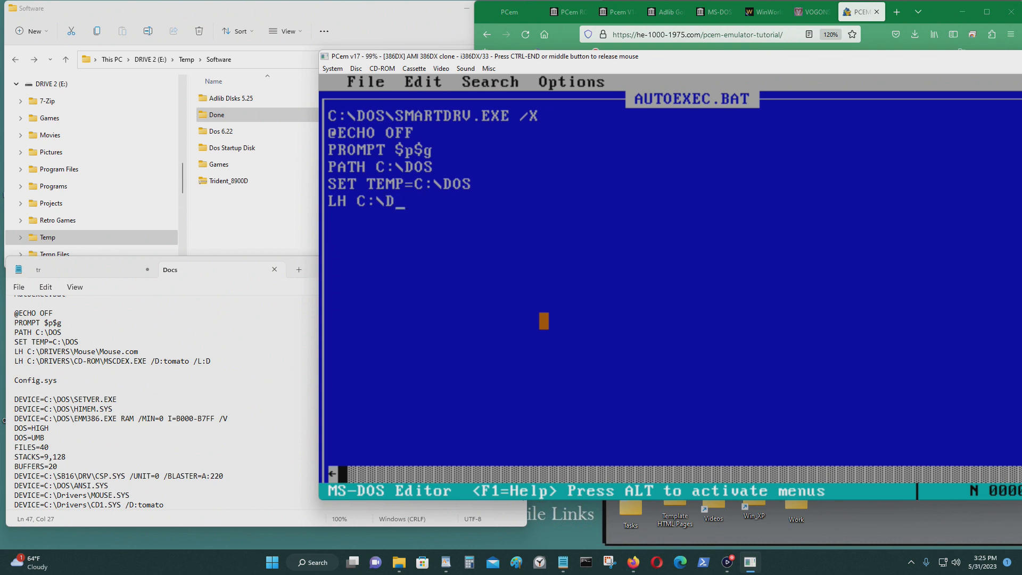
text(RIVERS\)
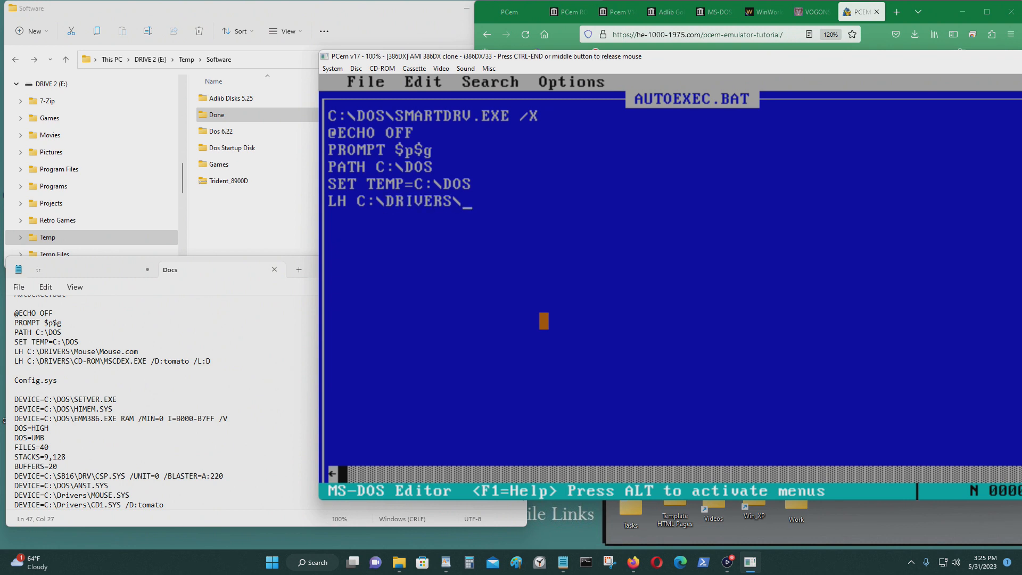
text(Mouse.com)
key(Return)
Step: Add the line "LH C:\DRIVERS\MSCDEX.EXE /D:tomato /L:D" at the end of AUTOEXEC.BAT
text(LH C:\D)
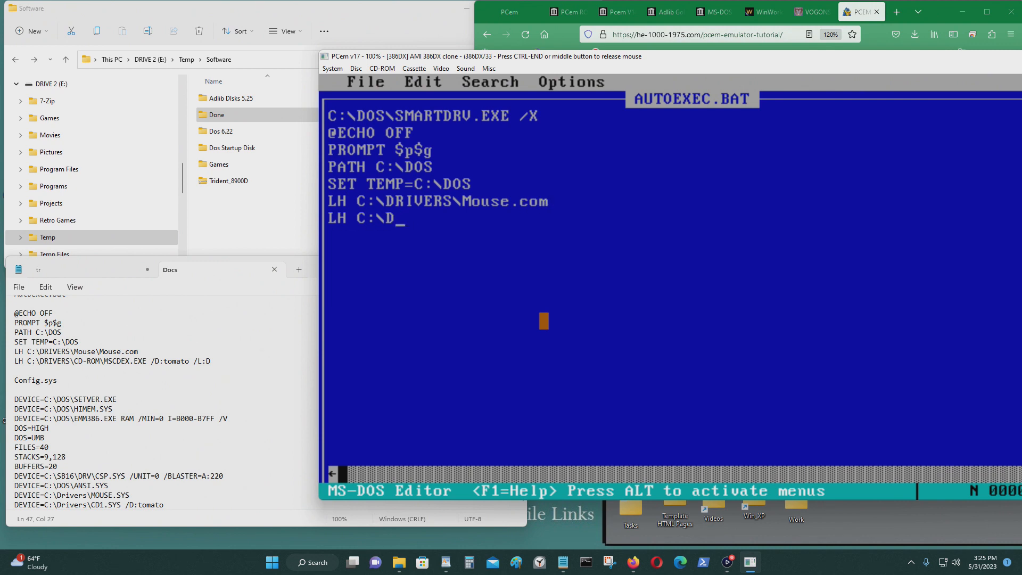
text(RIVERS\C)
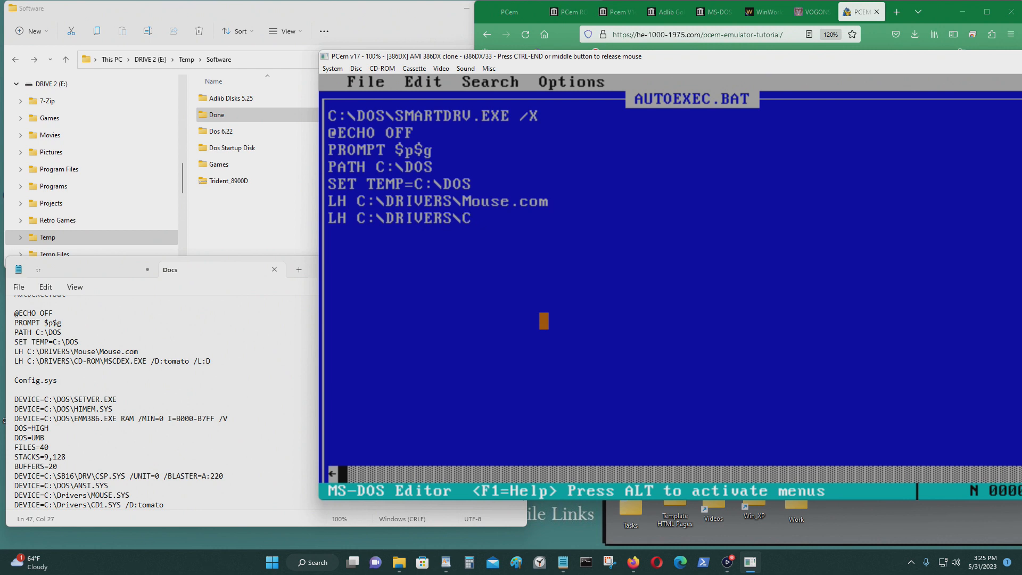
key(BackSpace)
text(MSCDEX.E)
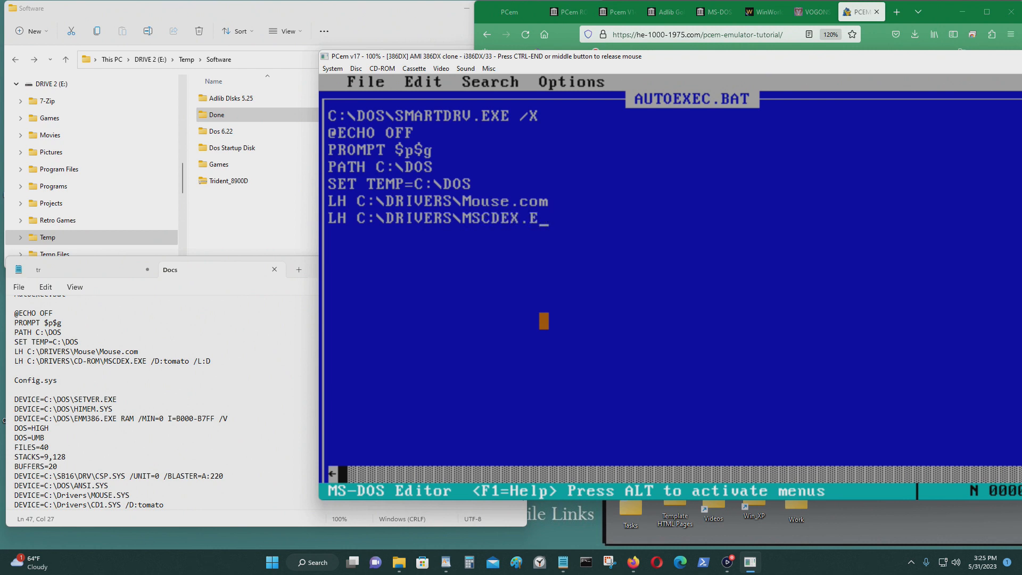
text(XE /)
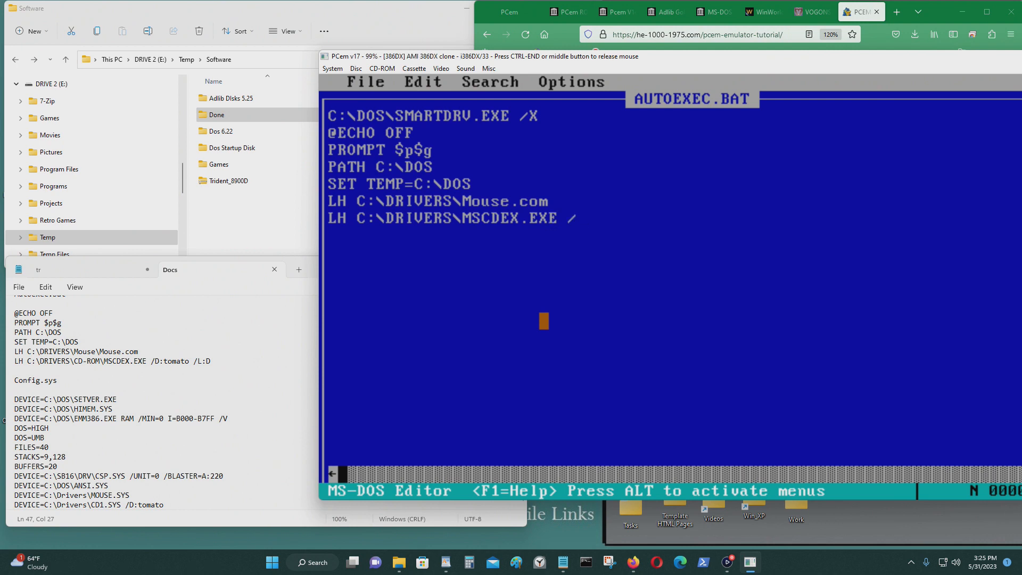
text(D:toma)
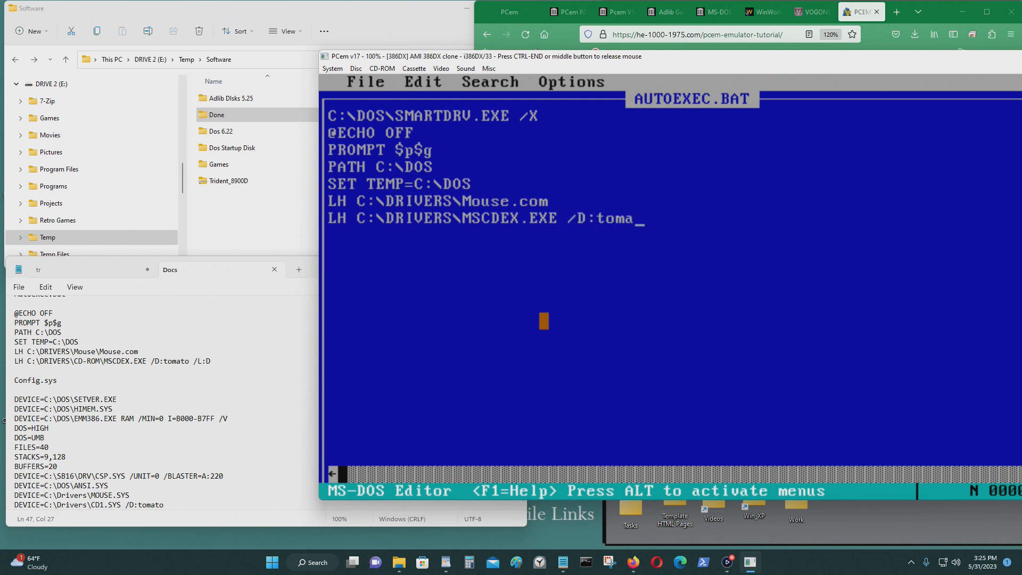
text(to /L:D)
Step: Save the edited AUTOEXEC.BAT and exit the editor to the C:\ prompt
key(alt)
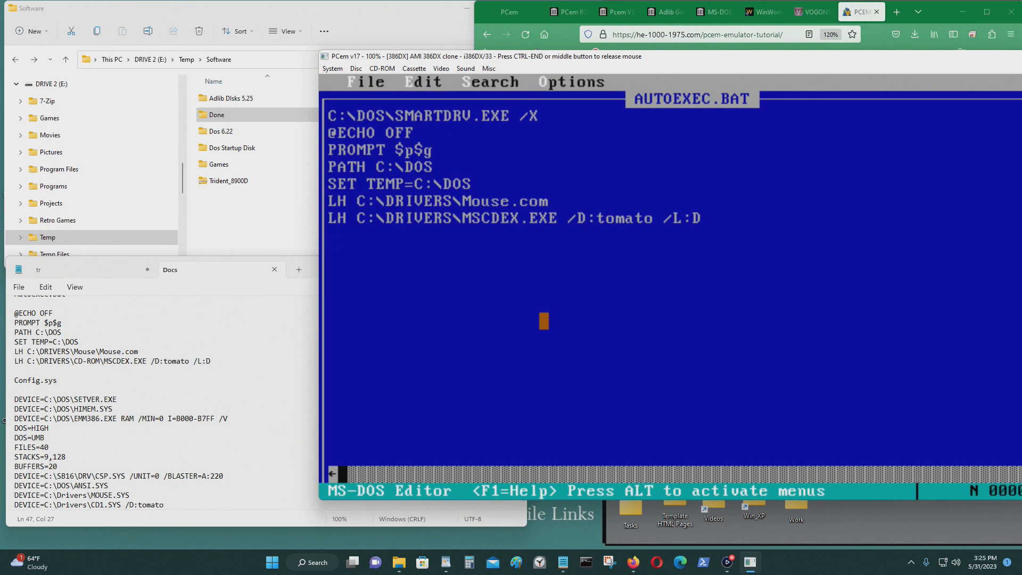
key(f)
key(Down)
key(Down)
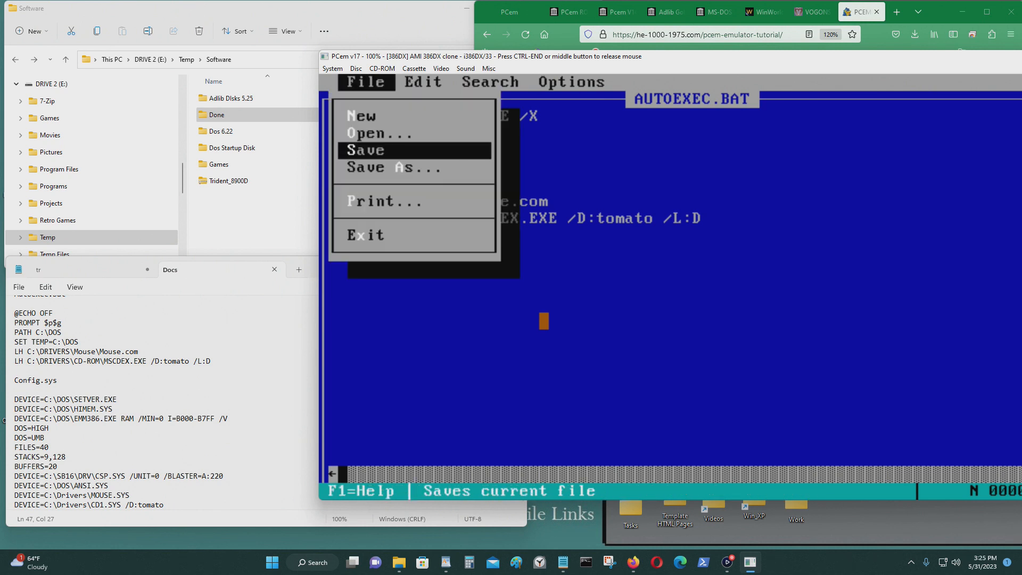
key(Escape)
key(alt)
key(f)
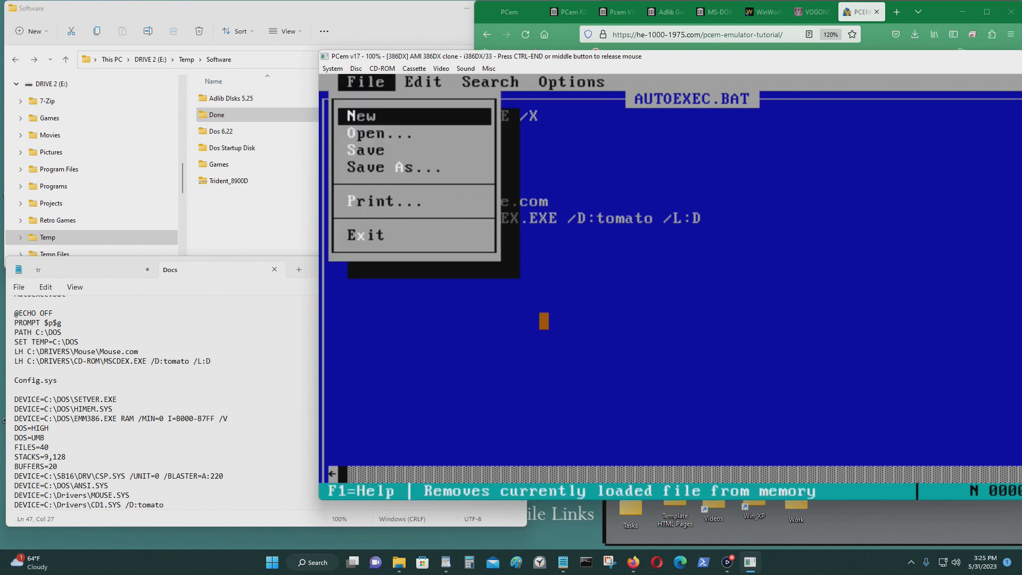
key(Up)
key(Return)
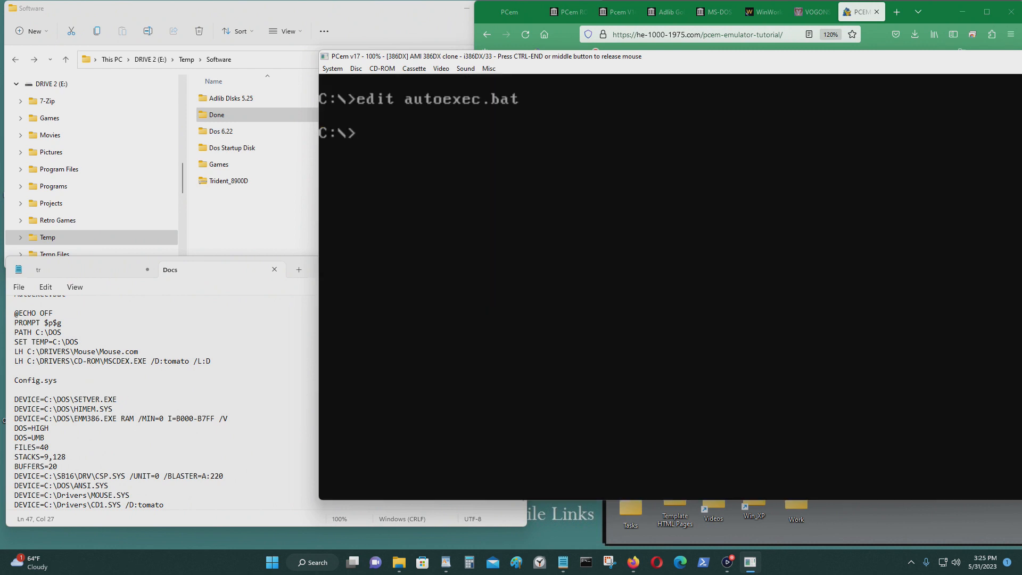
Step: Open config.sys in the MS-DOS Editor and insert the line "DOS=UMB" below DOS=HIGH
text(edit config.)
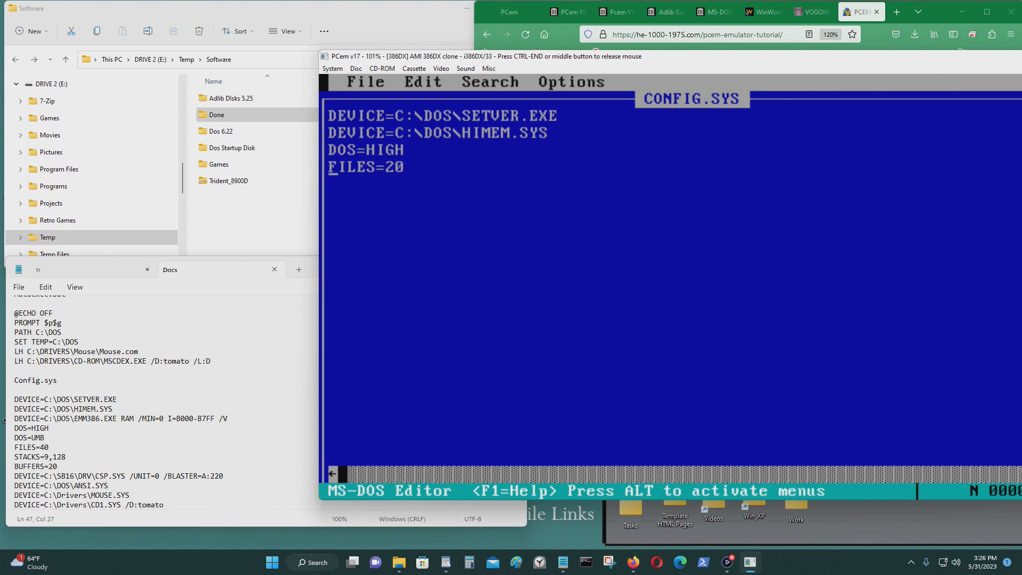
key(Return)
key(Up)
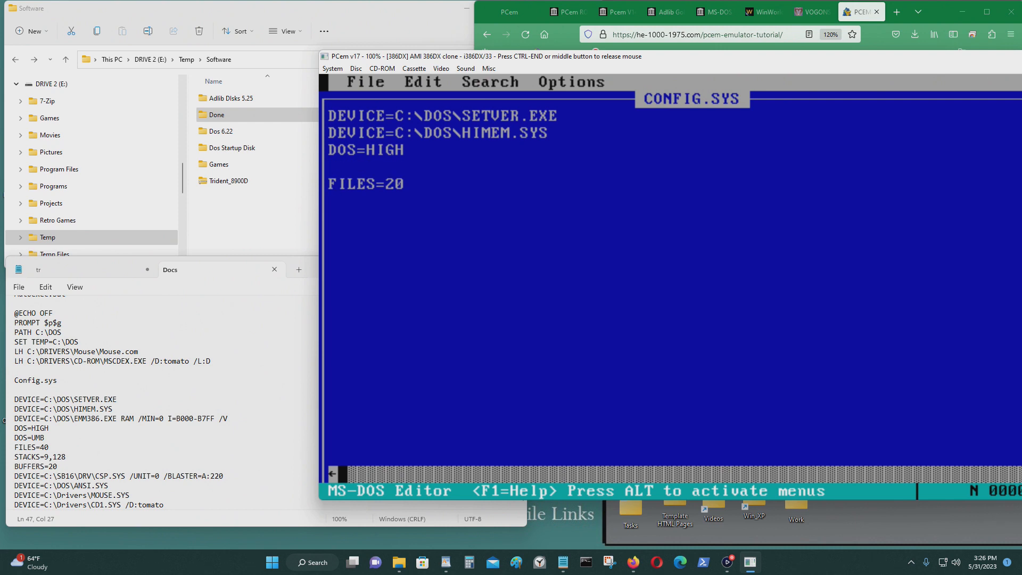
text(DOS=UMB)
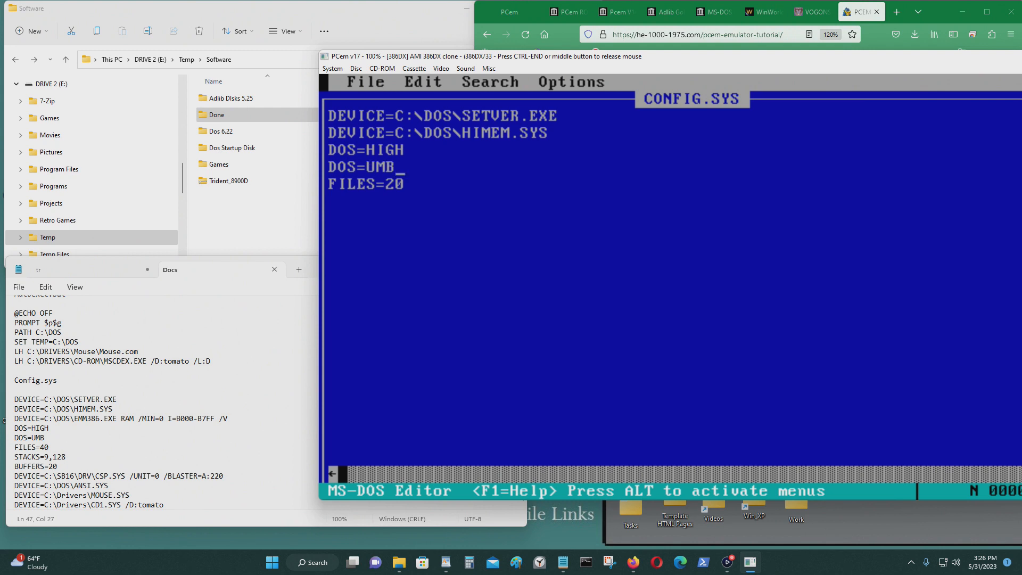
Step: Set the FILES value in CONFIG.SYS to 40
key(BackSpace)
text(4)
key(ctrl+End)
Step: Highlight the ANSI.SYS, MOUSE.SYS and CD1.SYS device lines in the Docs notes as the reference for CONFIG.SYS
triple_click(200, 477)
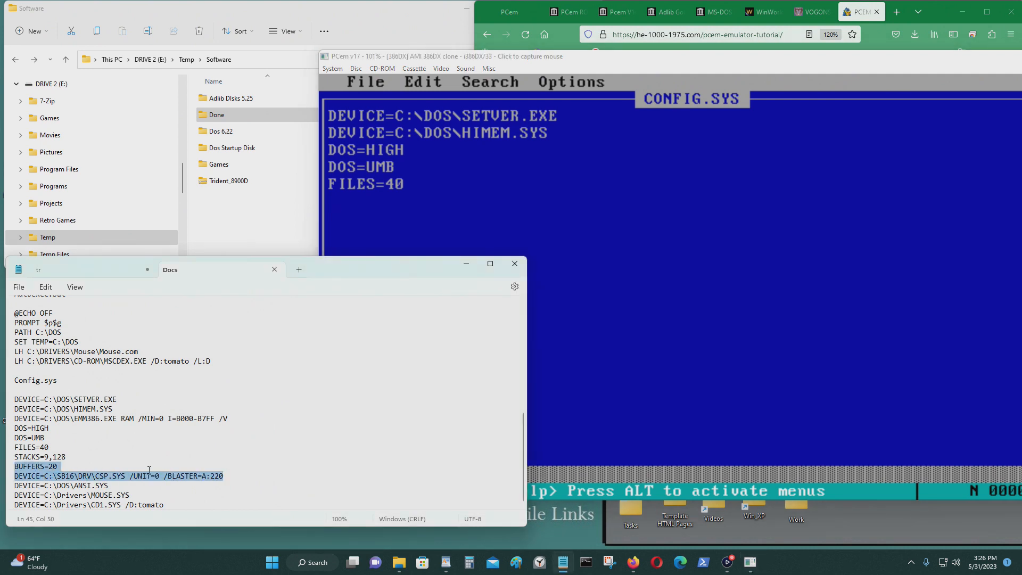
click(171, 505)
drag(171, 505, 29, 488)
Step: Return to the CONFIG.SYS editor and add the lines "STACKS=9,128" and "BUFFERS=20" below FILES=40
click(585, 351)
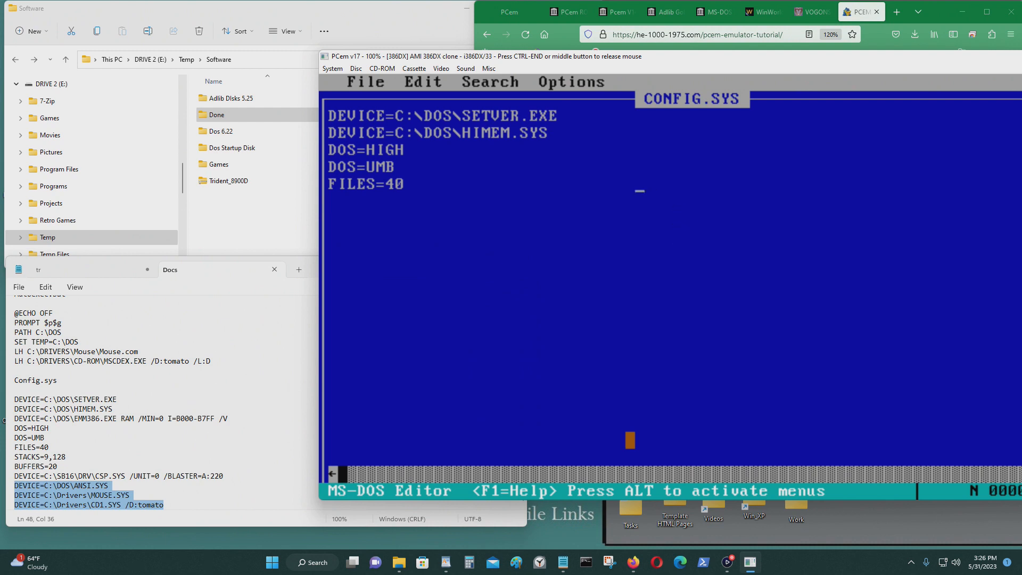
key(Left)
key(Left)
key(Left)
text(STACKS)
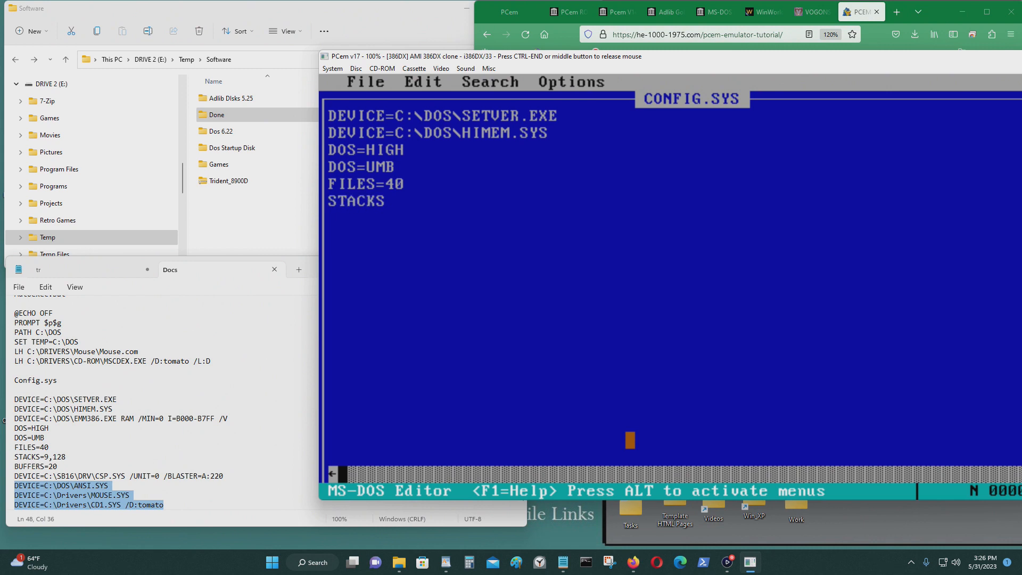
text(=9,128)
key(Return)
text(BUF)
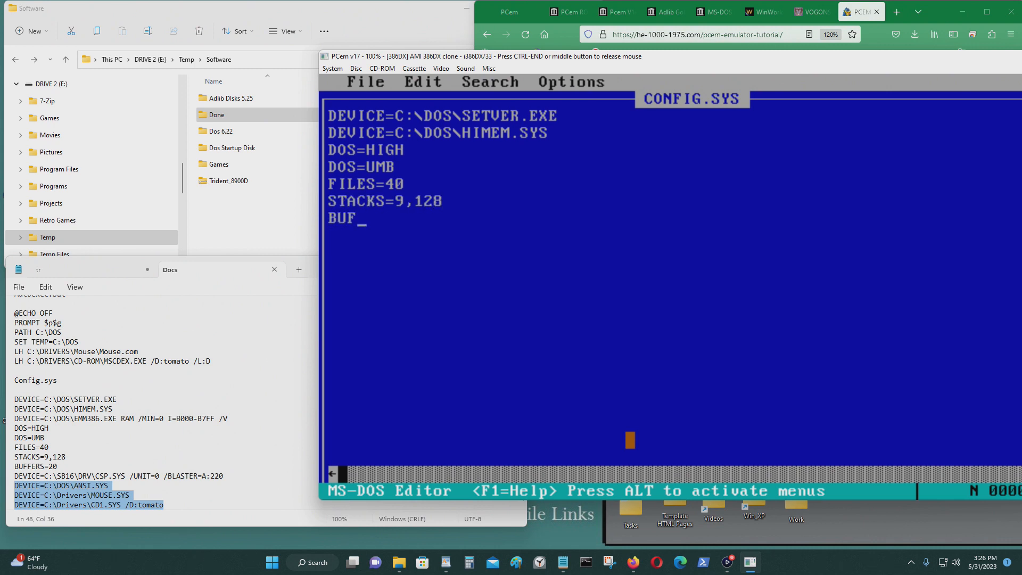
text(FERS=20)
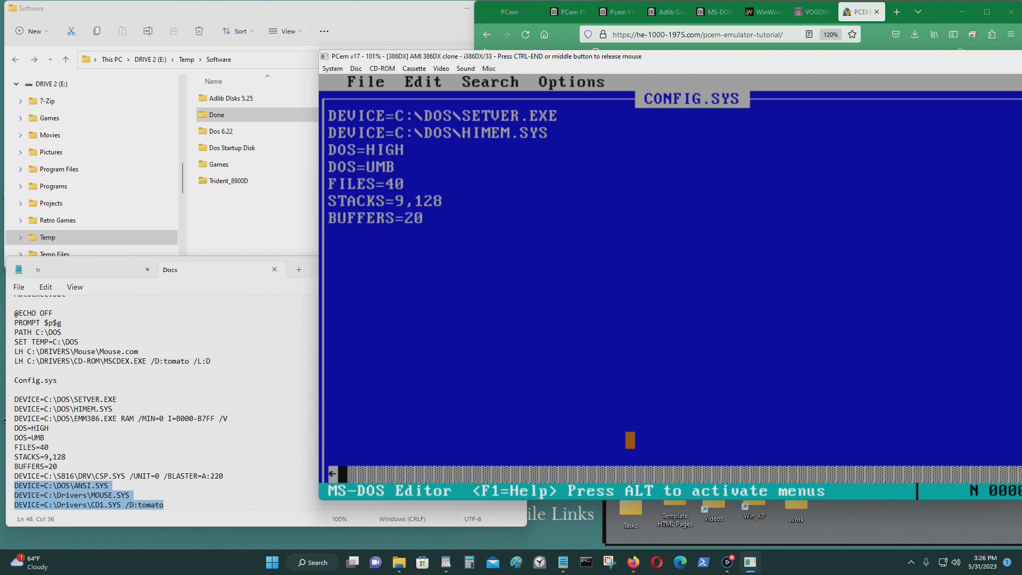
Step: Add the line "DEVICE=C:\DOS\ANSI.SYS" below BUFFERS=20 in CONFIG.SYS
key(Return)
text(DEVICE)
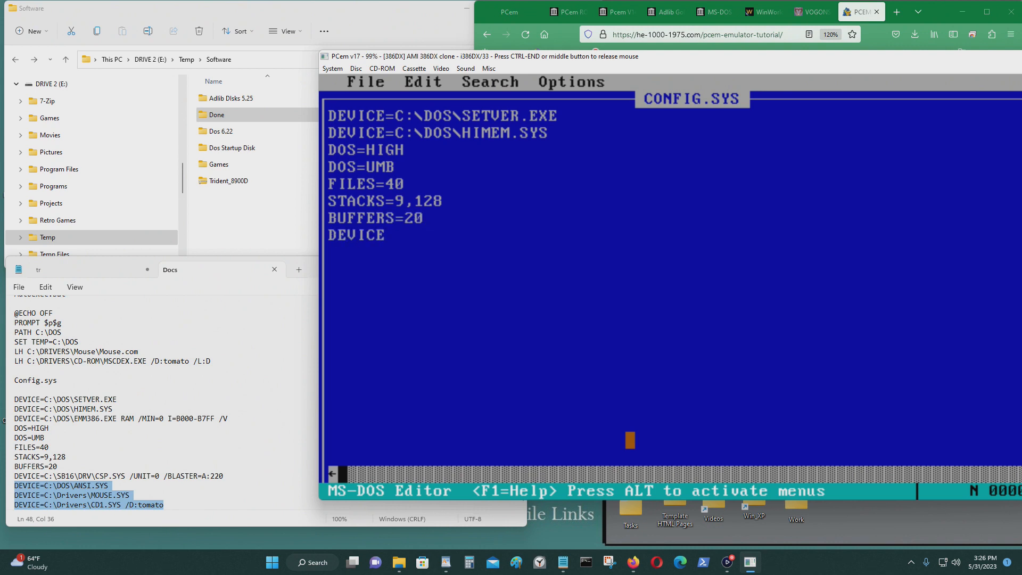
text(=C)
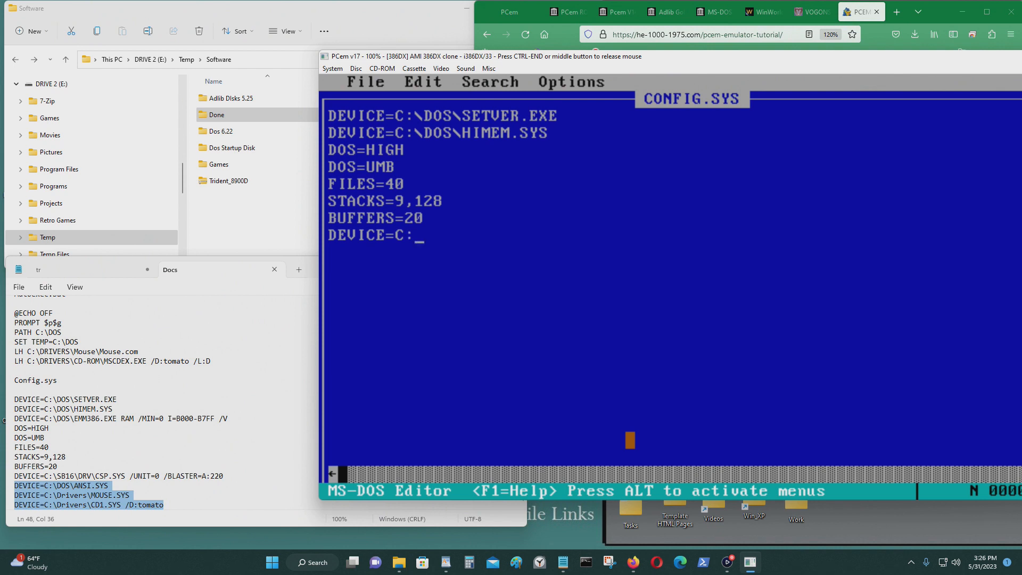
text(:\DOS\ANSI)
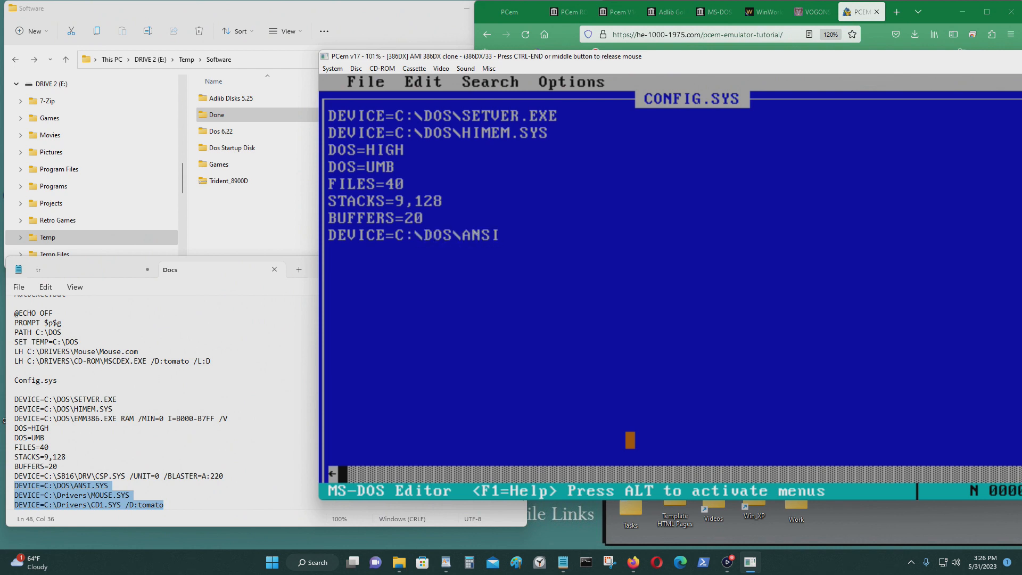
text(.SYS)
Step: Add the line "DEVICE=C:\DRIVERS\MOUSE.SYS" below the ANSI.SYS line, with the folder name in capitals
text(DEVICE=C)
text(:)
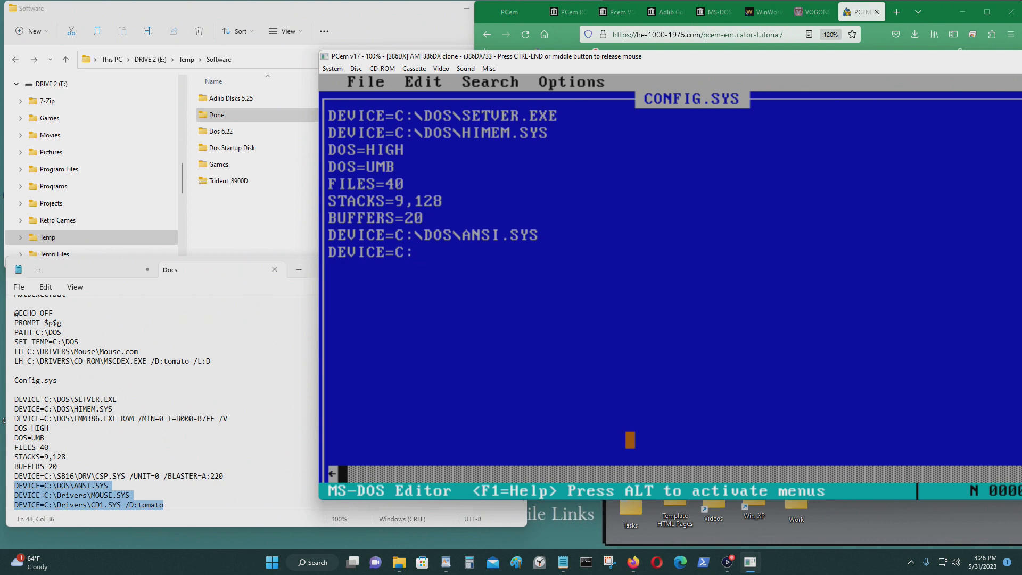
text(\Drivers)
key(BackSpace)
key(BackSpace)
key(BackSpace)
key(BackSpace)
key(BackSpace)
key(BackSpace)
text(RIVERS)
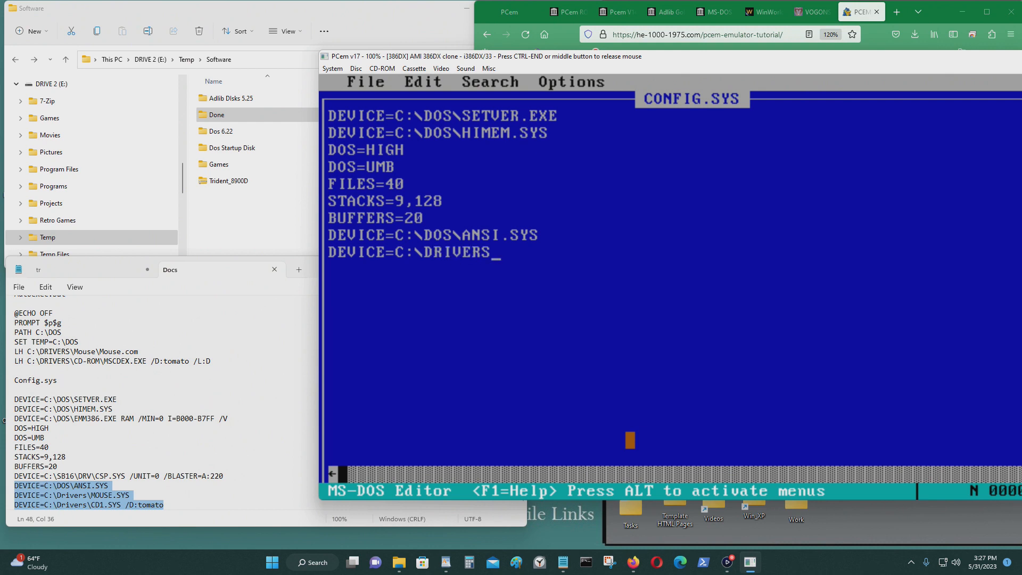
text(\MOUSE.SYS)
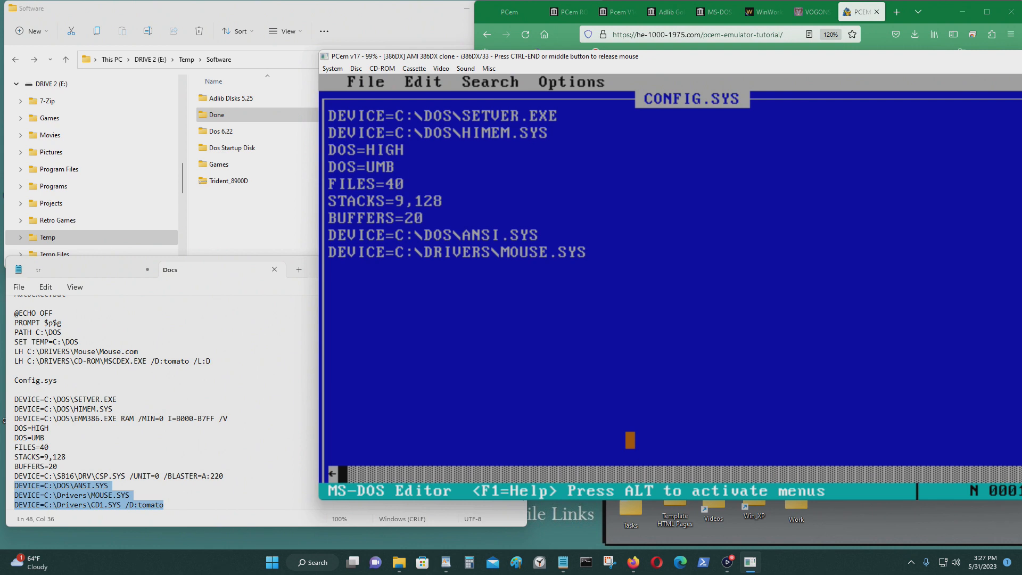
Step: Add the line "DEVICE=C:\DRIVERS\CD1.SYS /D:tomato" at the end of CONFIG.SYS
key(Return)
text(DEVICE=C:)
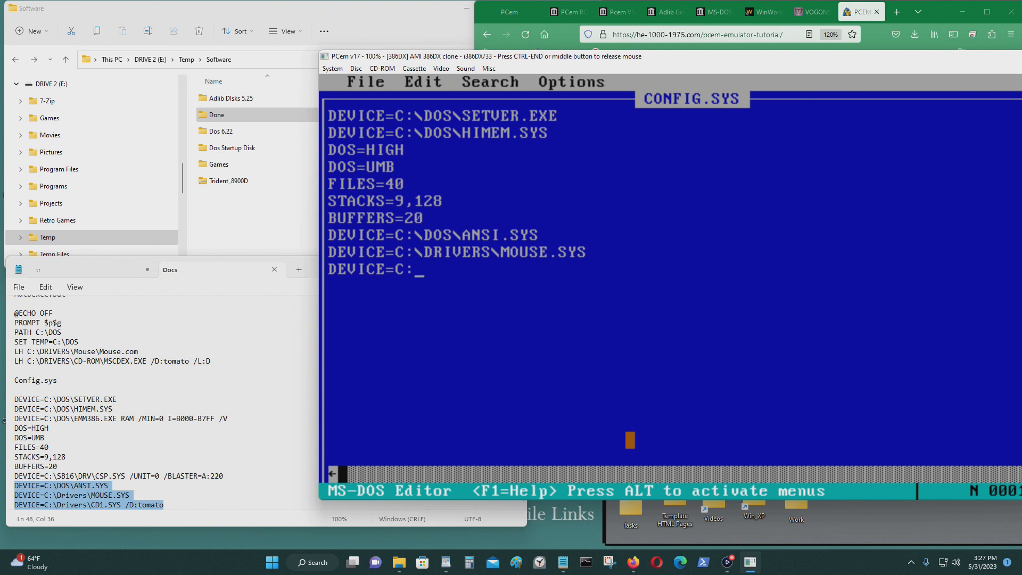
text(\DRIVERS\)
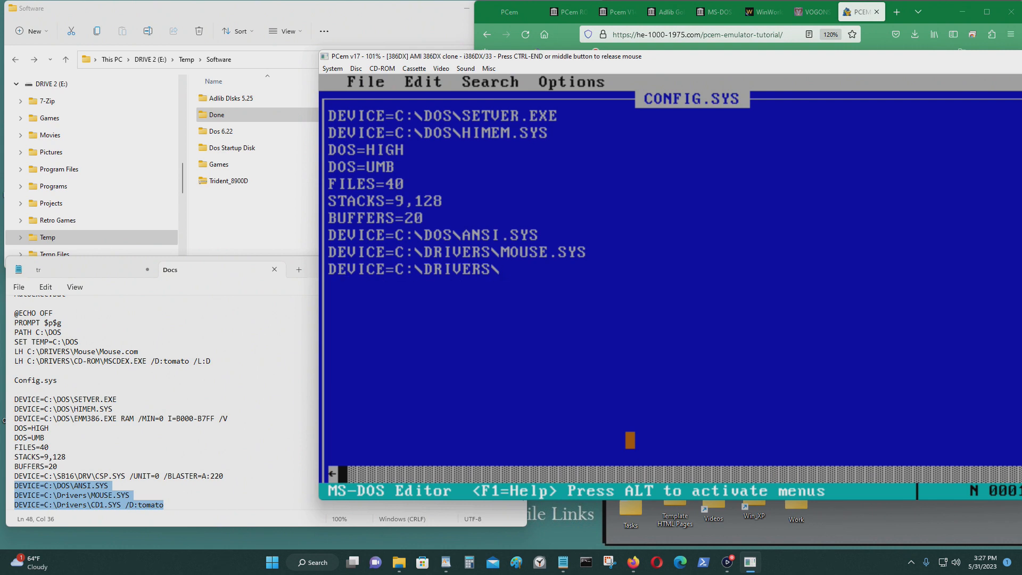
text(CD1.SYS /D)
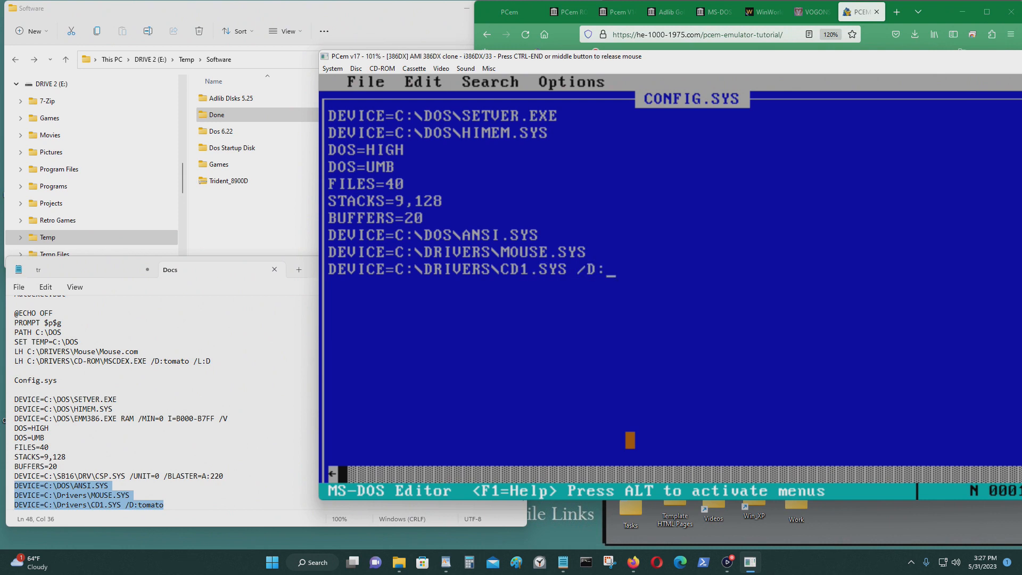
text(:tomato)
Step: Save CONFIG.SYS and exit the MS-DOS Editor to the command prompt
key(alt+f)
key(Down)
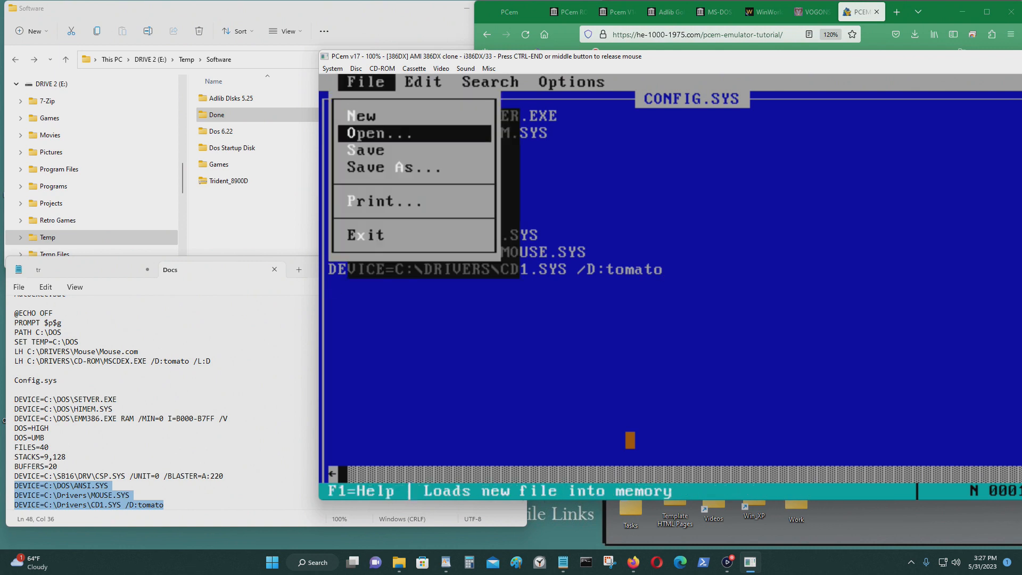
key(Down)
key(Return)
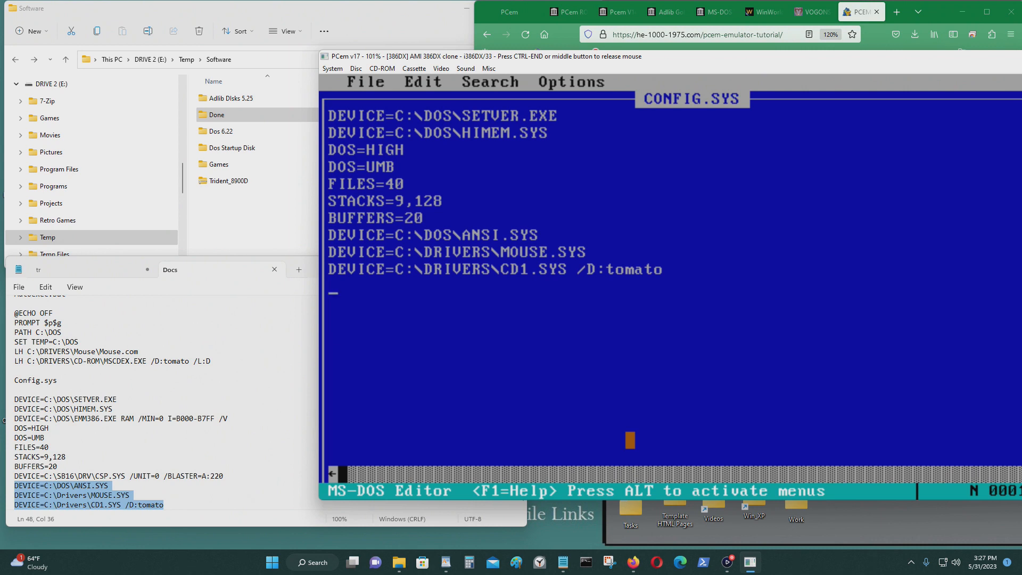
key(alt+f)
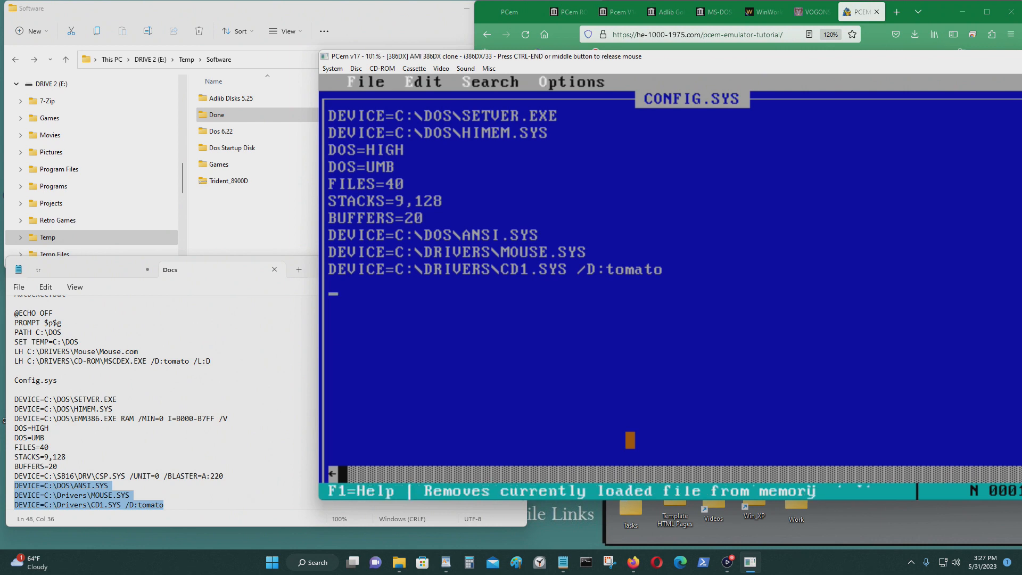
key(Down)
key(Down)
key(Down)
key(Down)
key(Down)
key(Down)
key(Up)
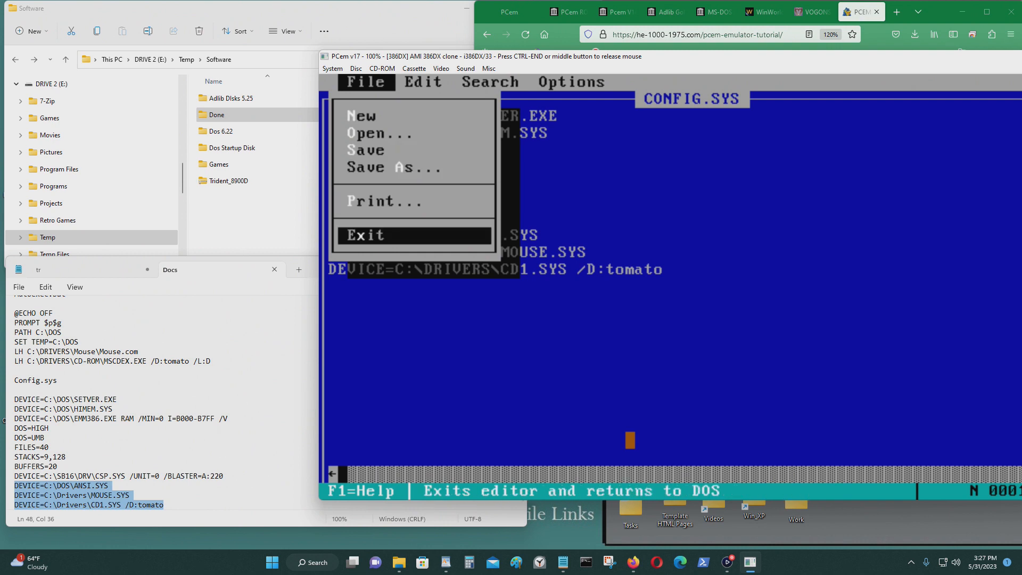
key(Return)
Step: Hard reset the emulated 386DX machine so it boots with the edited startup files
key(ctrl+End)
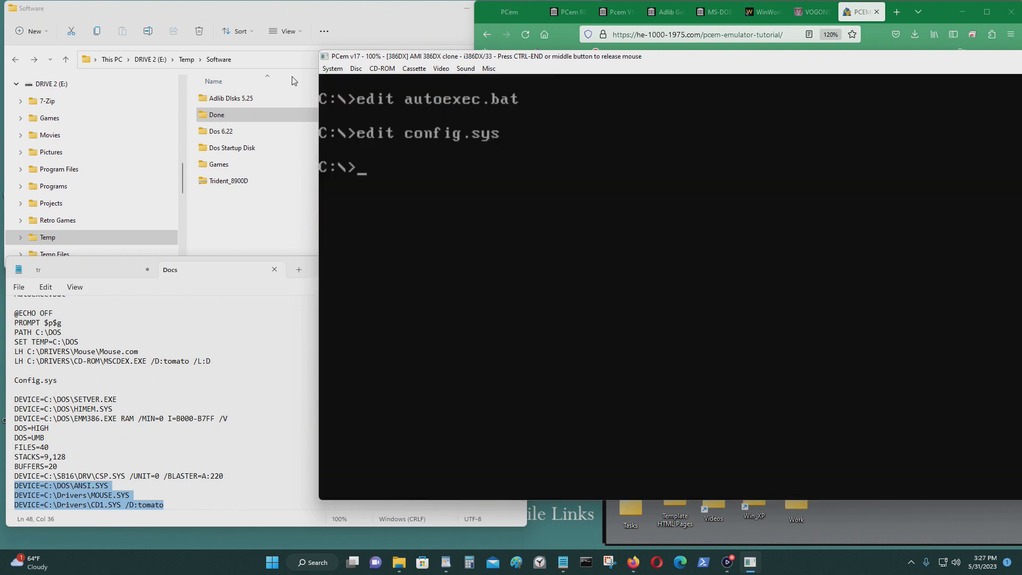
click(332, 69)
click(342, 81)
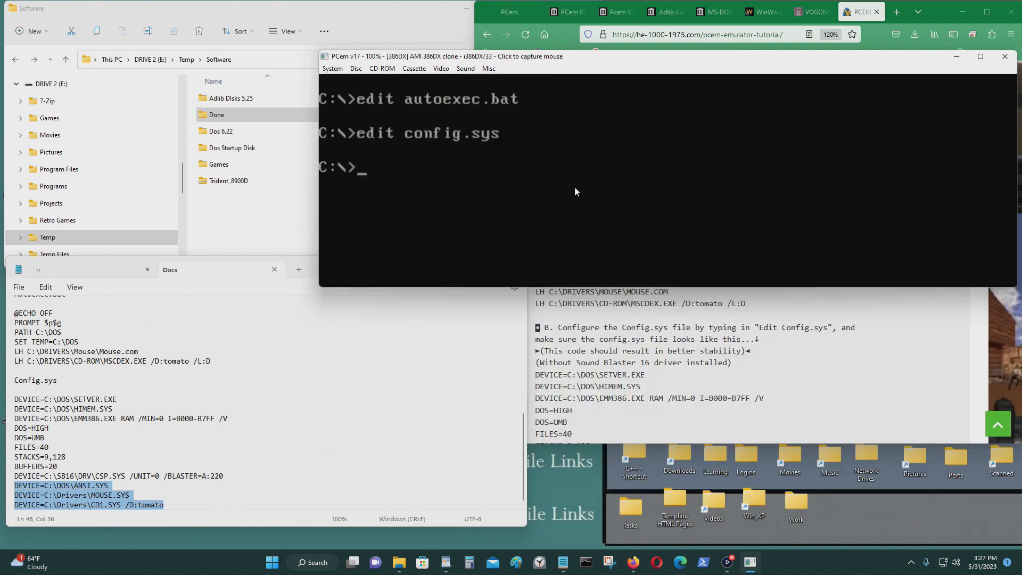
click(566, 239)
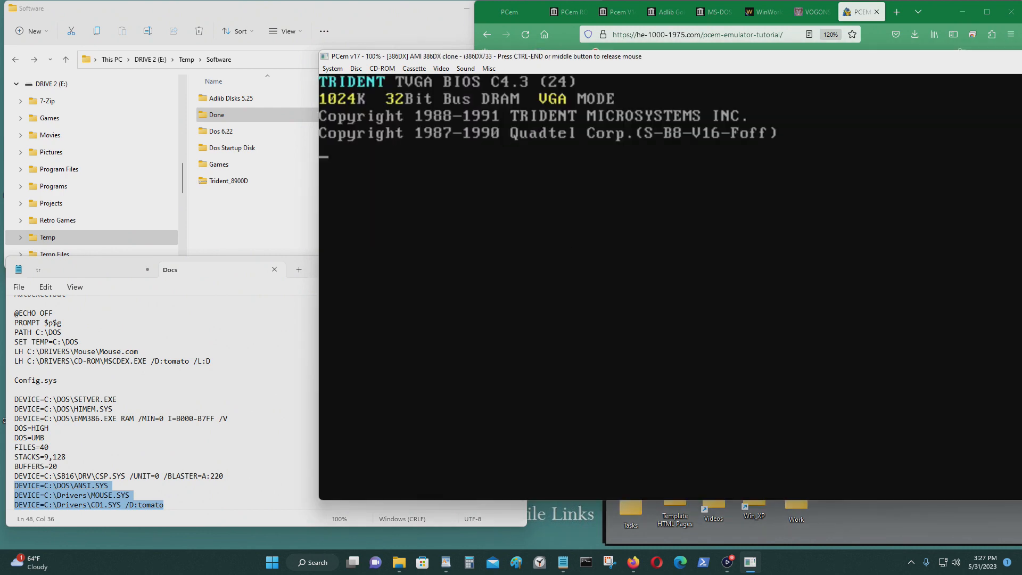
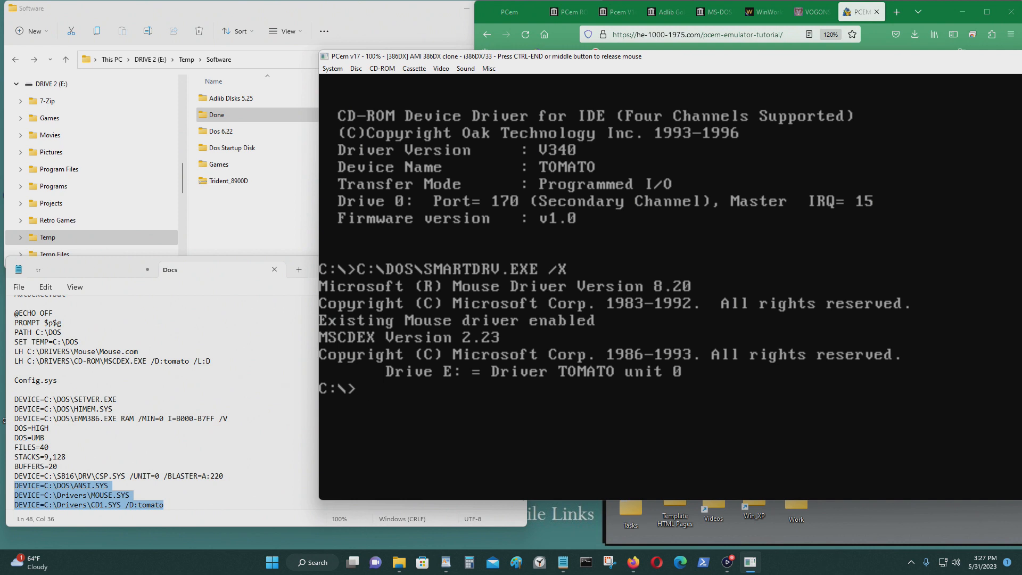
Step: Switch to CD-ROM drive E: to check that it is accessible, and return to drive C:
text(e:)
key(Return)
text(c:)
key(Return)
Step: Highlight the Mouse.com line in the Docs notes and list the *.exe files in C:\DRIVERS
key(ctrl+End)
drag(156, 356, 10, 352)
click(552, 426)
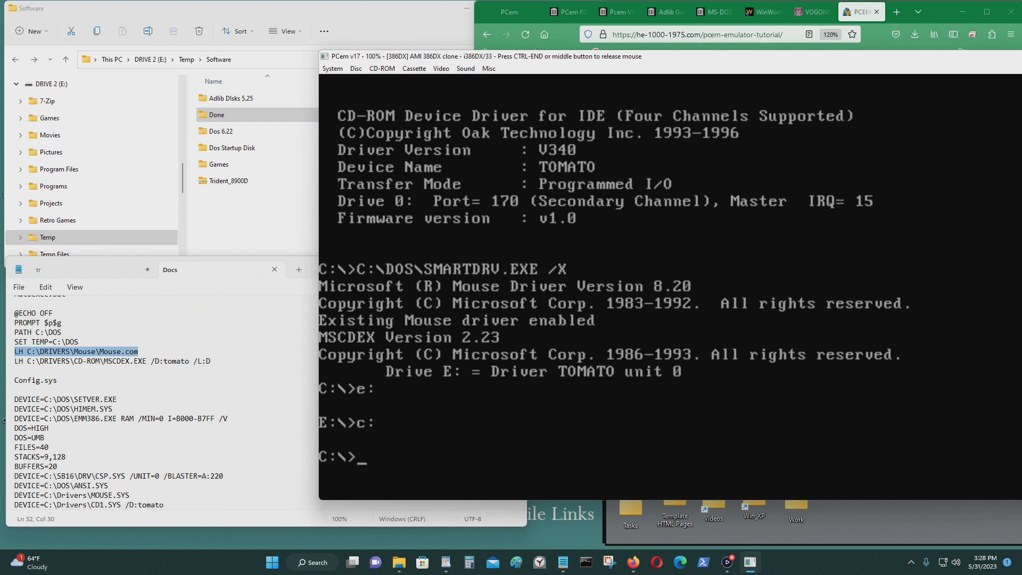
text(cd drivers)
key(Return)
text(dir)
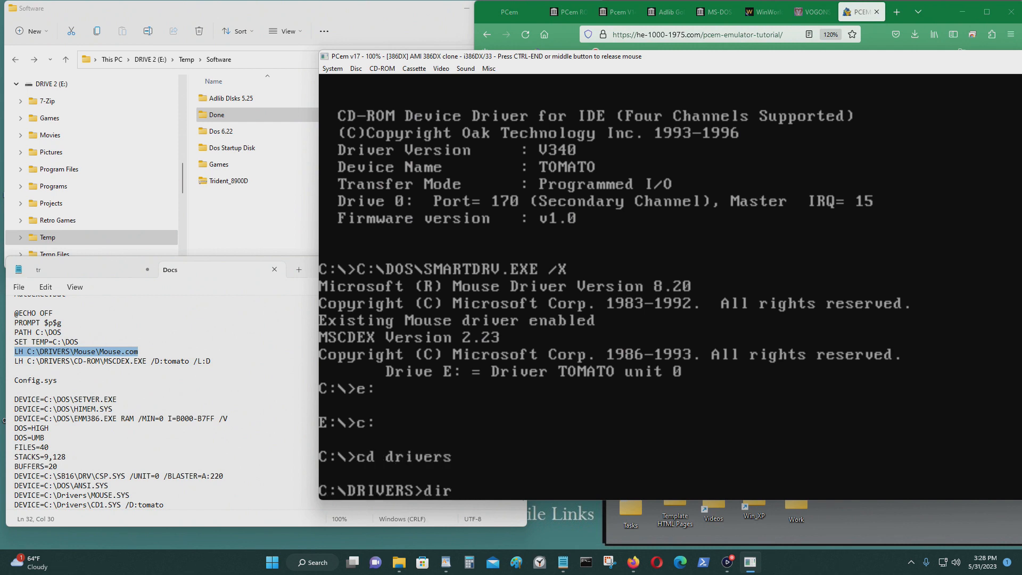
text( *.exe)
key(Return)
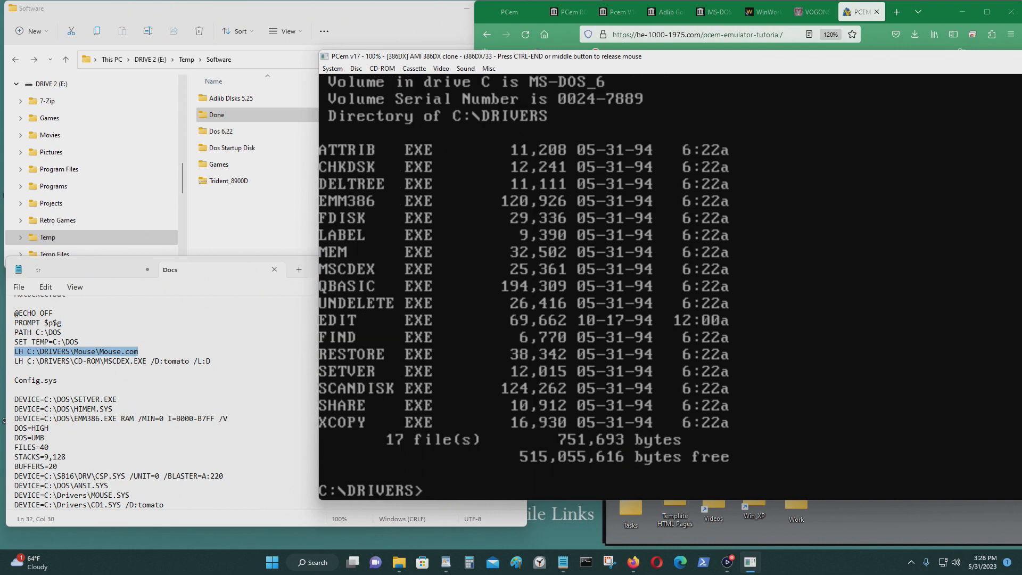
Step: List the *.com files in C:\DRIVERS to check for the mouse driver, and return to the root directory
text(dir *.com)
key(Return)
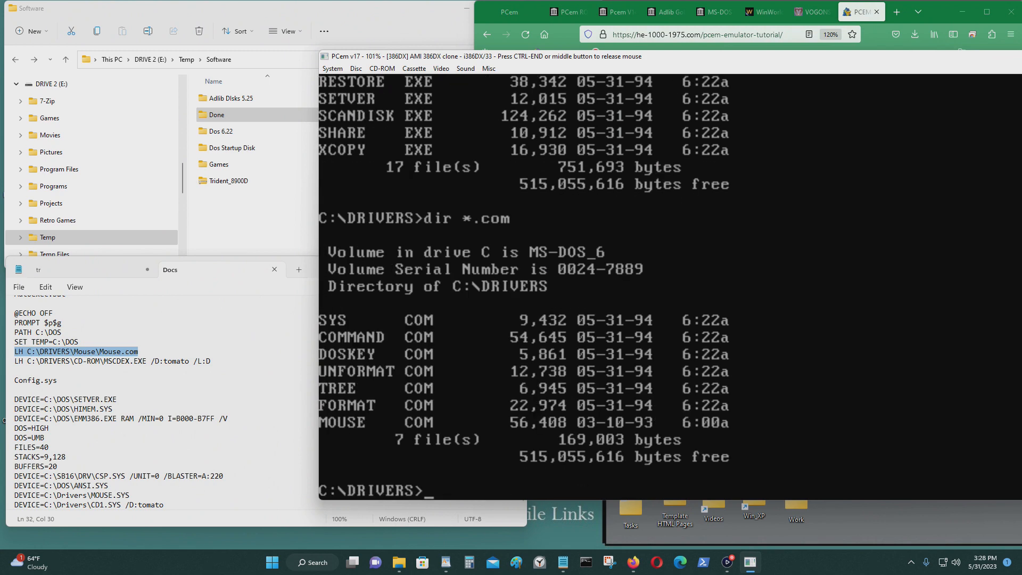
key(ctrl+End)
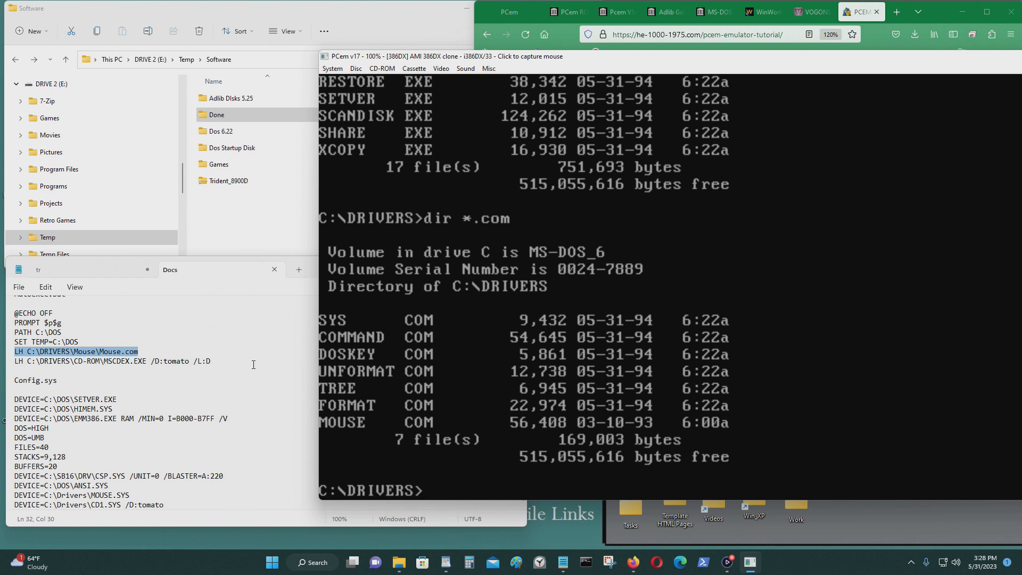
text(cd..)
key(Return)
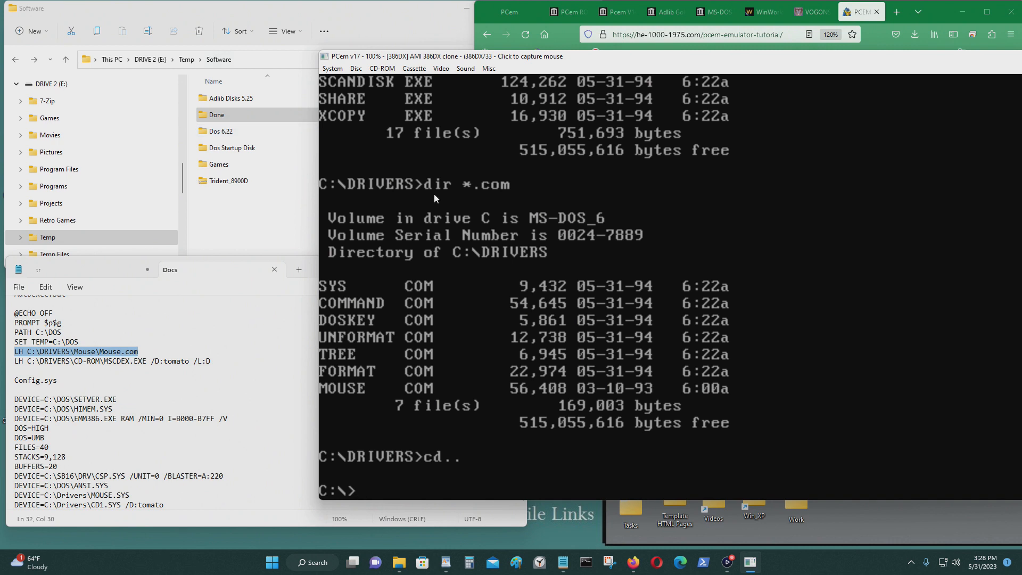
Step: Choose Disk 1.IMA from the E:\Temp\Software\Adlib DIsks 5.25 folder as the disc image for floppy drive B:
click(356, 69)
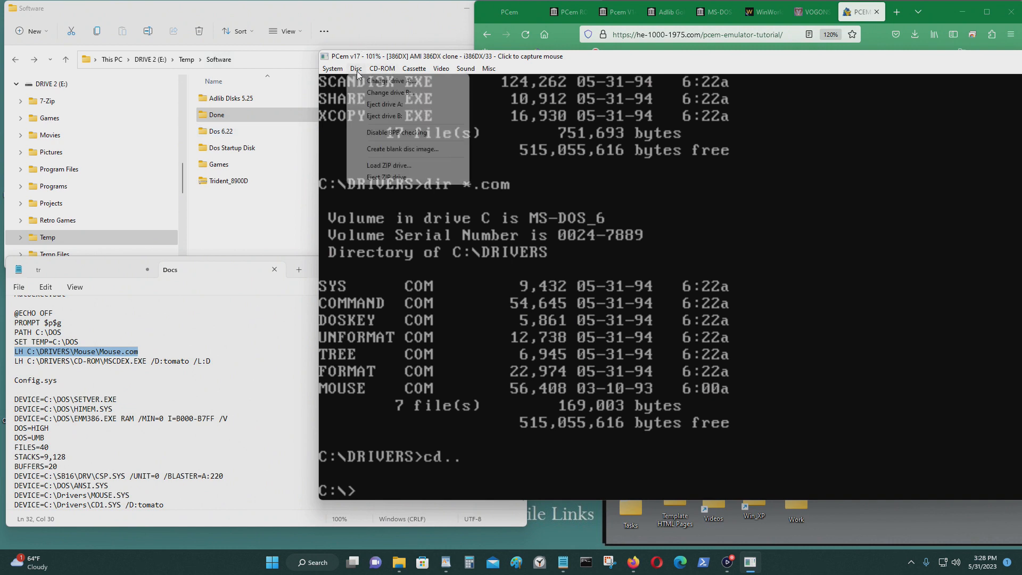
click(393, 110)
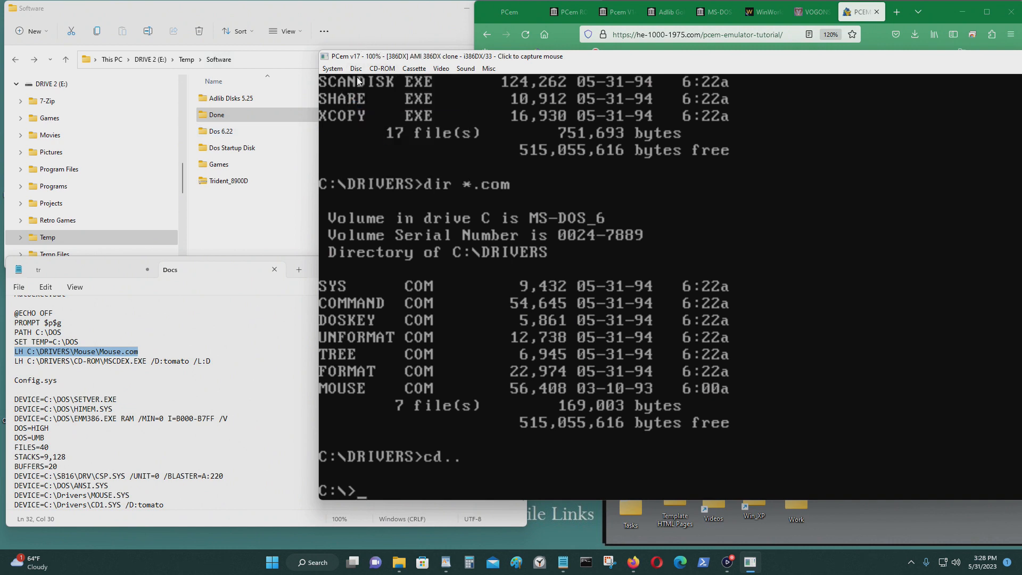
click(356, 68)
click(375, 94)
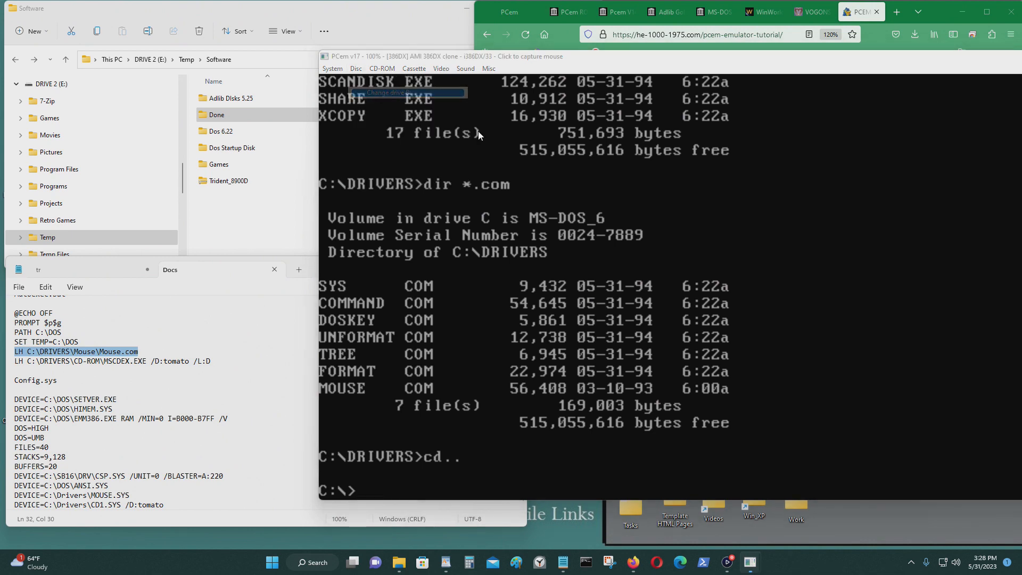
key(End)
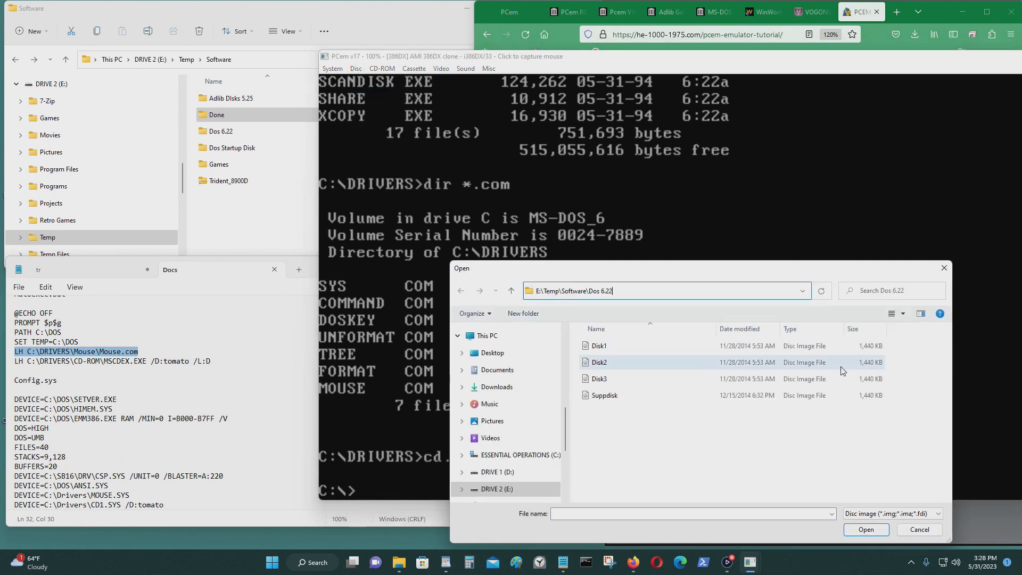
key(BackSpace)
key(BackSpace)
key(BackSpace)
key(BackSpace)
key(BackSpace)
key(BackSpace)
key(BackSpace)
key(BackSpace)
key(Return)
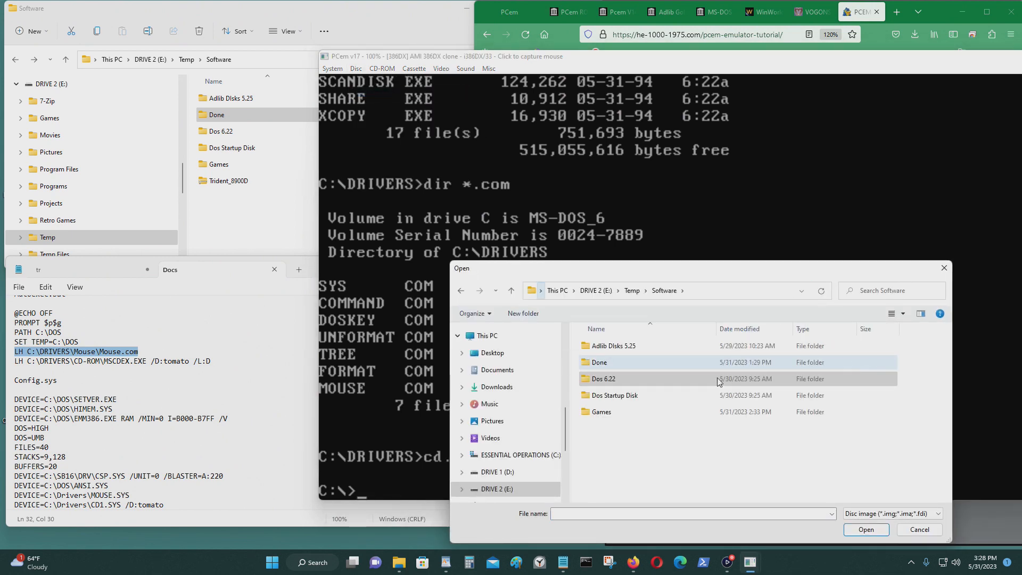
double_click(627, 350)
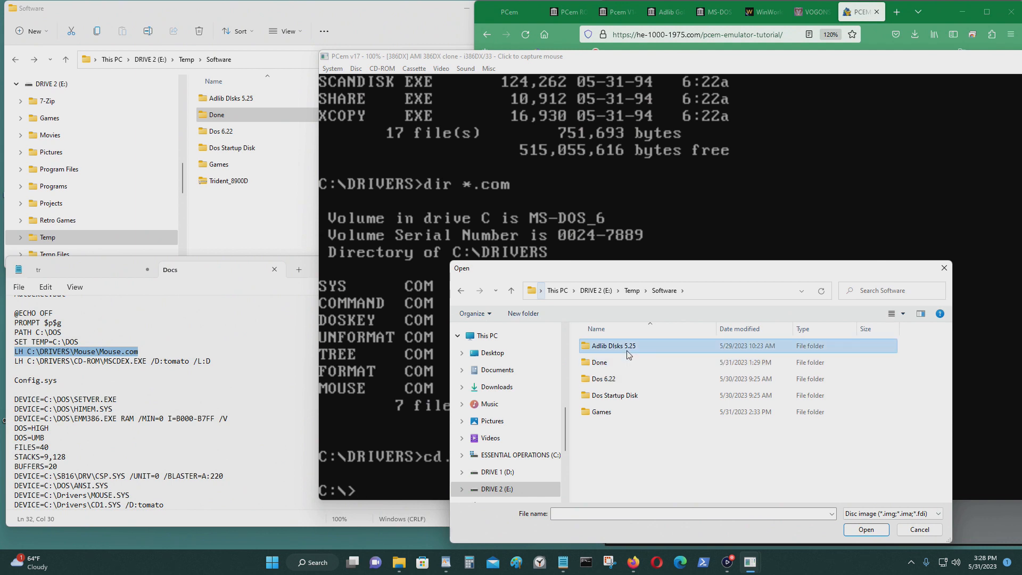
click(644, 351)
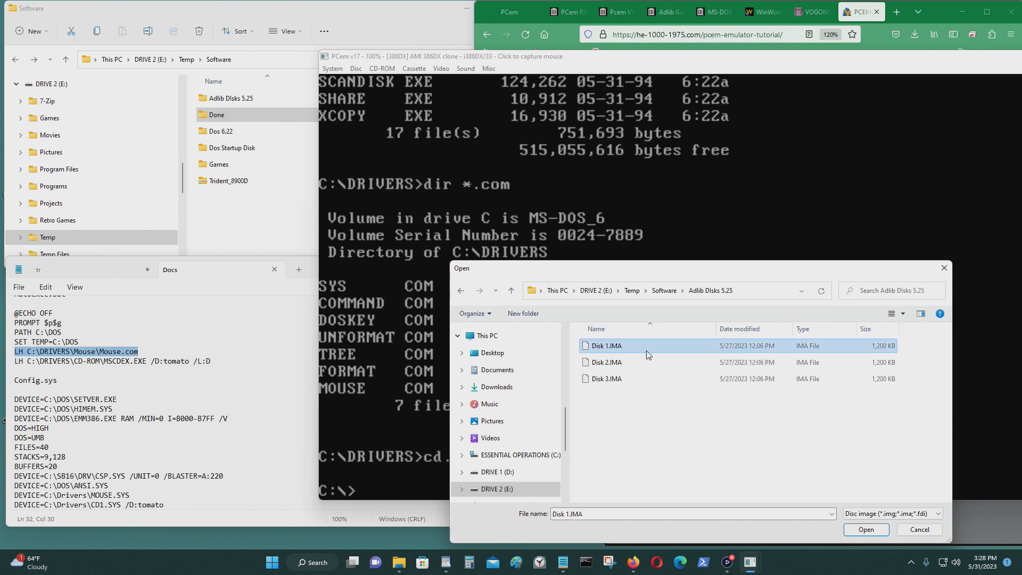
Step: Load the Disk 1.IMA floppy image from the Adlib Disks 5.25 folder into drive B
click(858, 529)
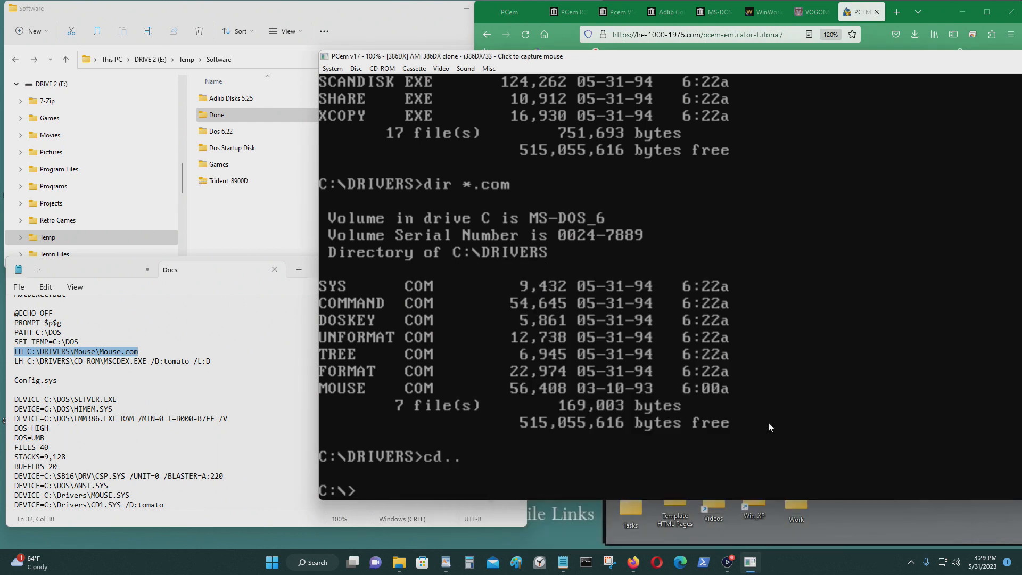
text(:)
key(Return)
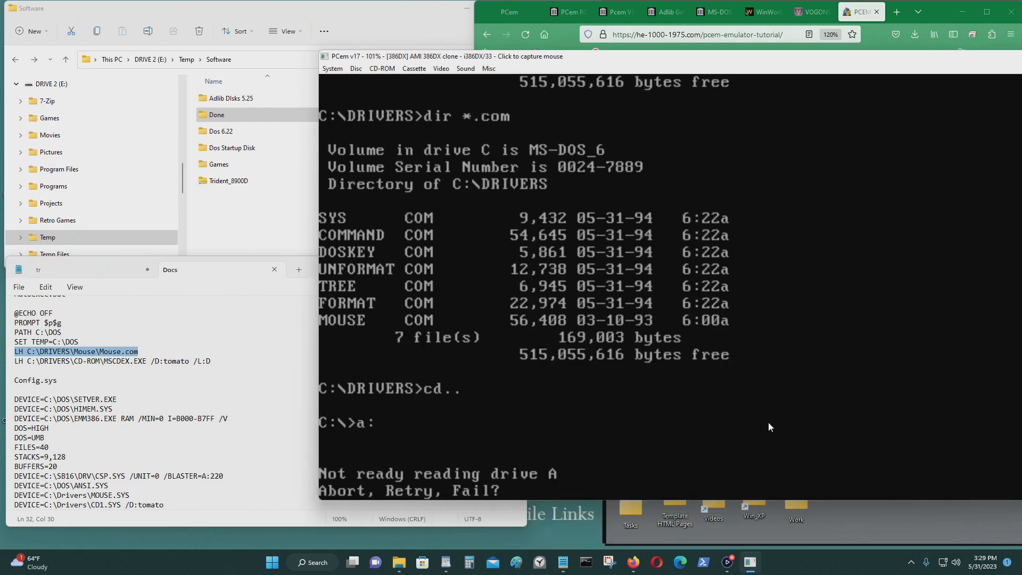
text(d)
key(Return)
text(fc)
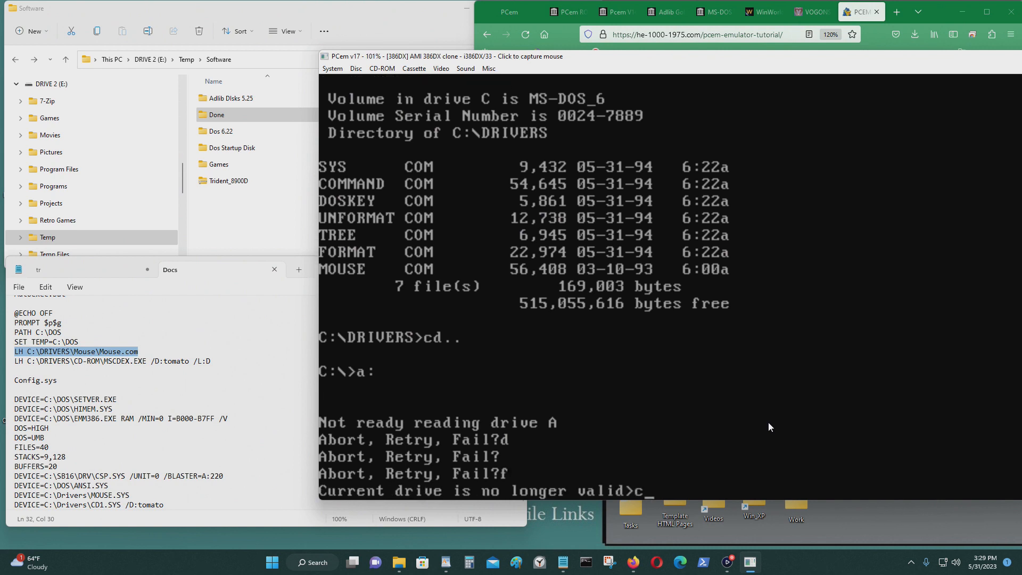
key(BackSpace)
Step: Switch to drive B at the DOS prompt and list the disk's directory
text(b:)
key(Return)
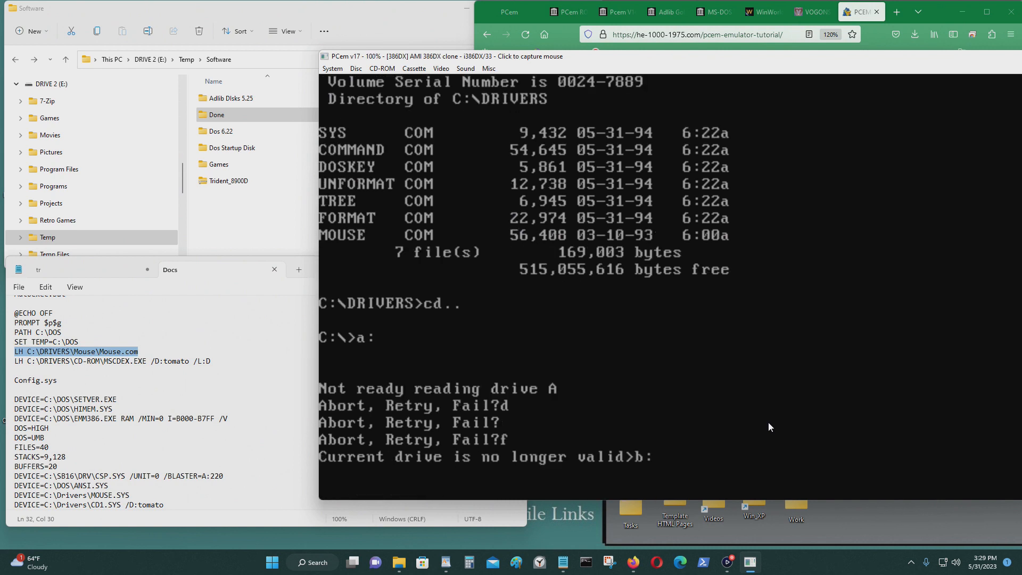
text(dir)
key(Return)
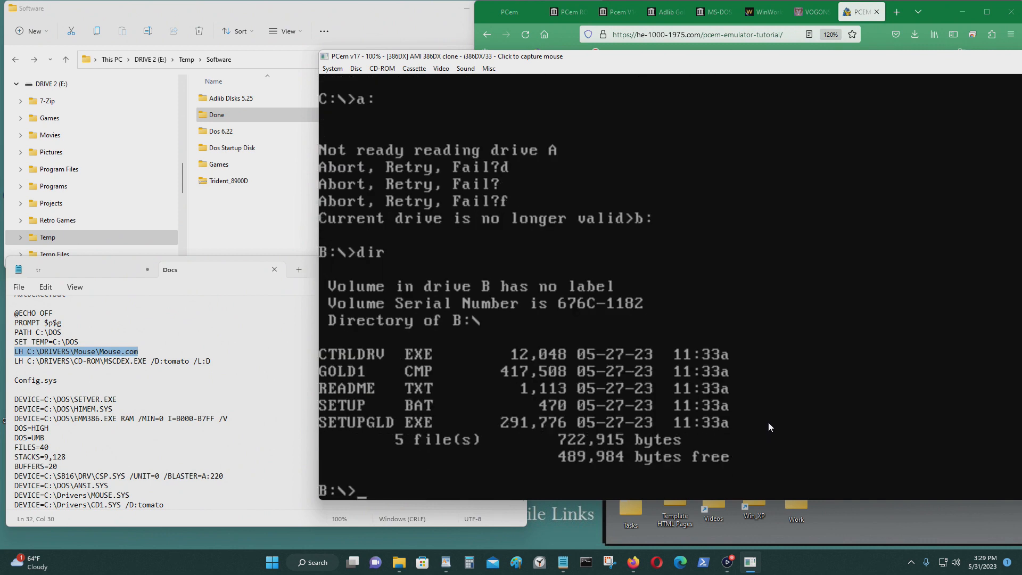
Step: Run ctrldrv from drive B to load the AdLib control chip driver and launch setup
text(ctrldrv)
key(Return)
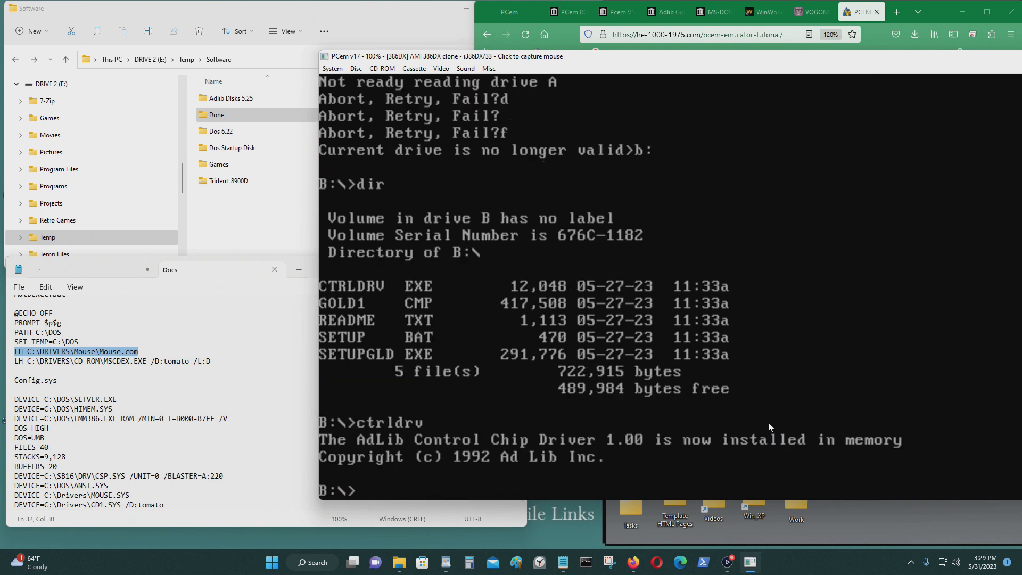
text(setup)
key(Return)
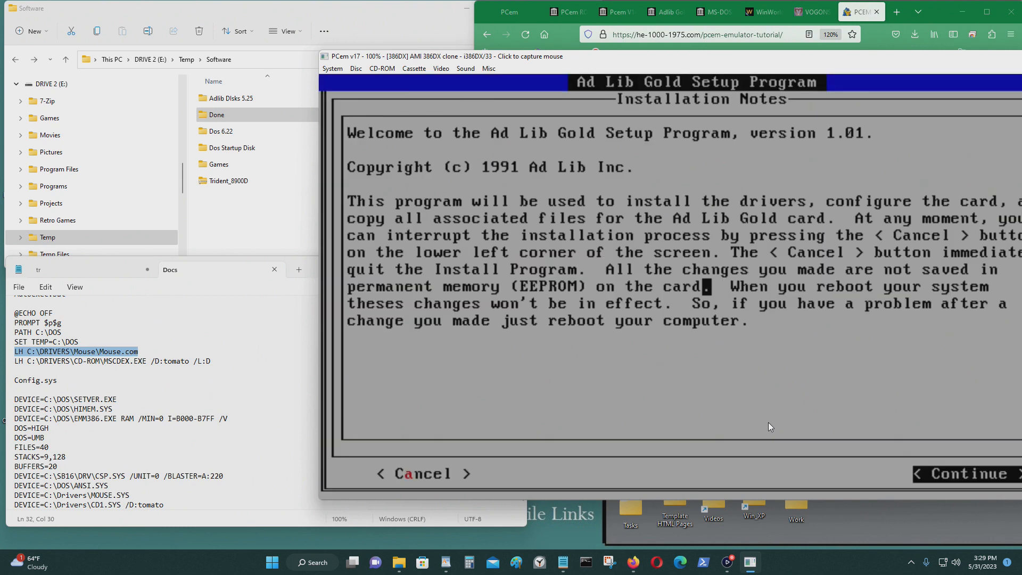
Step: Move the emulator window fully into view and continue past the Ad Lib Gold installation notes
click(915, 116)
key(ctrl+End)
drag(880, 59, 739, 52)
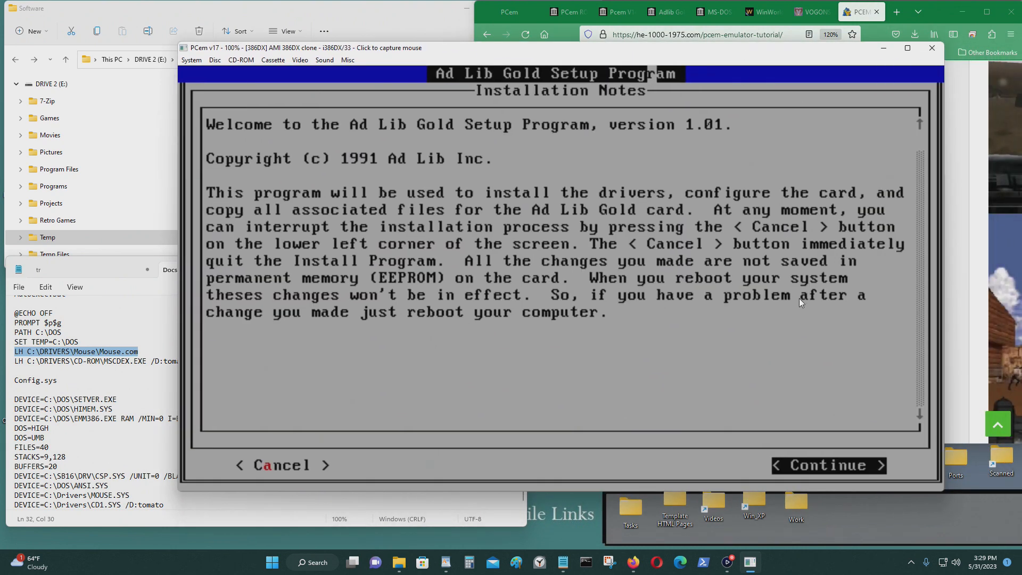
click(749, 311)
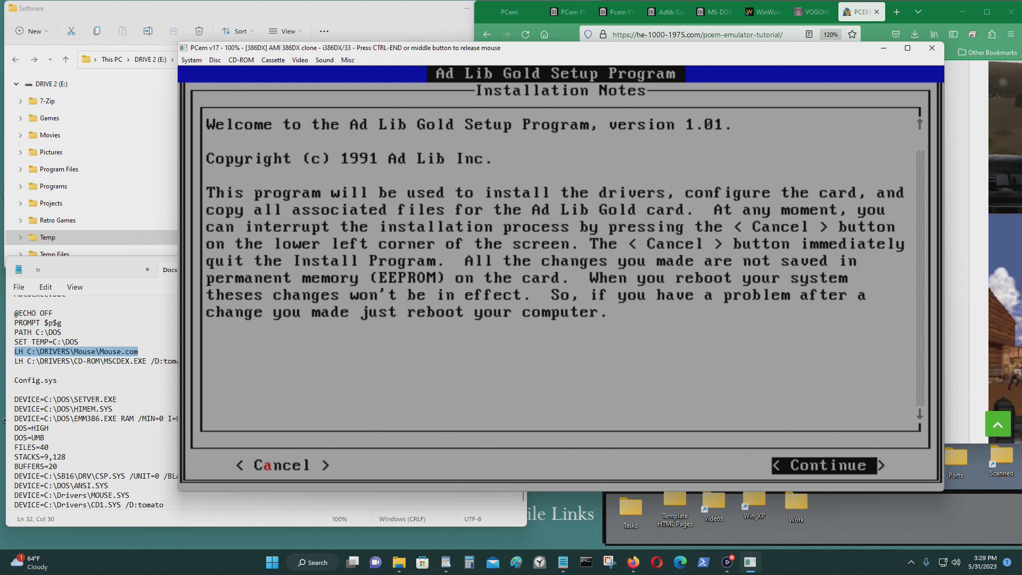
click(862, 465)
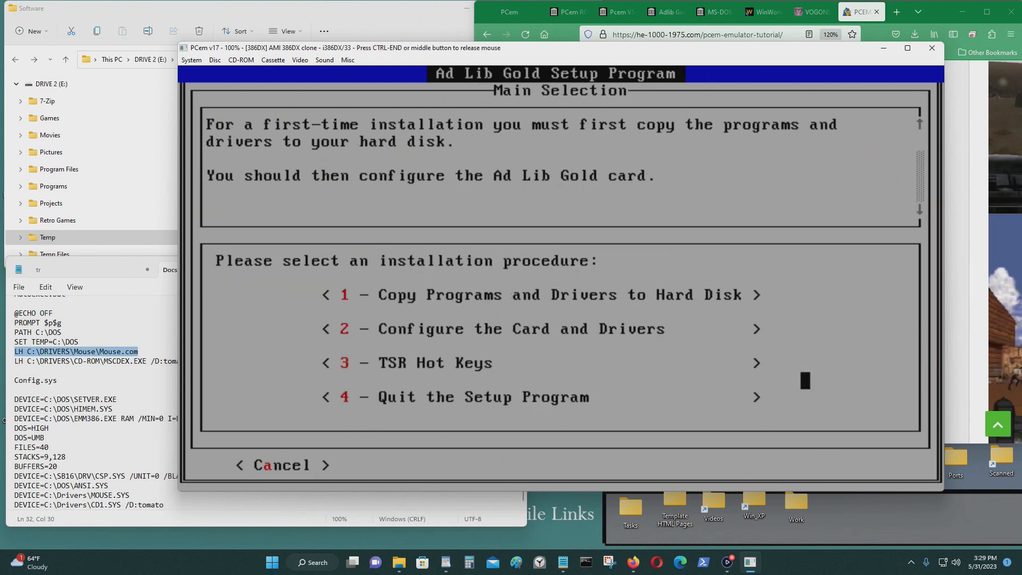
Step: Open the card and driver configuration and accept the port addresses as they are
click(450, 329)
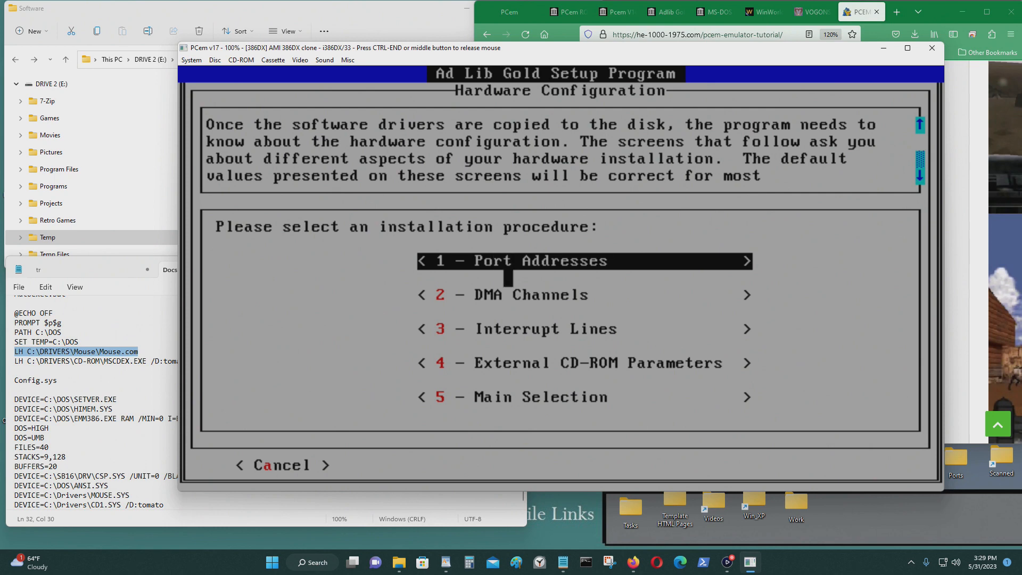
click(508, 261)
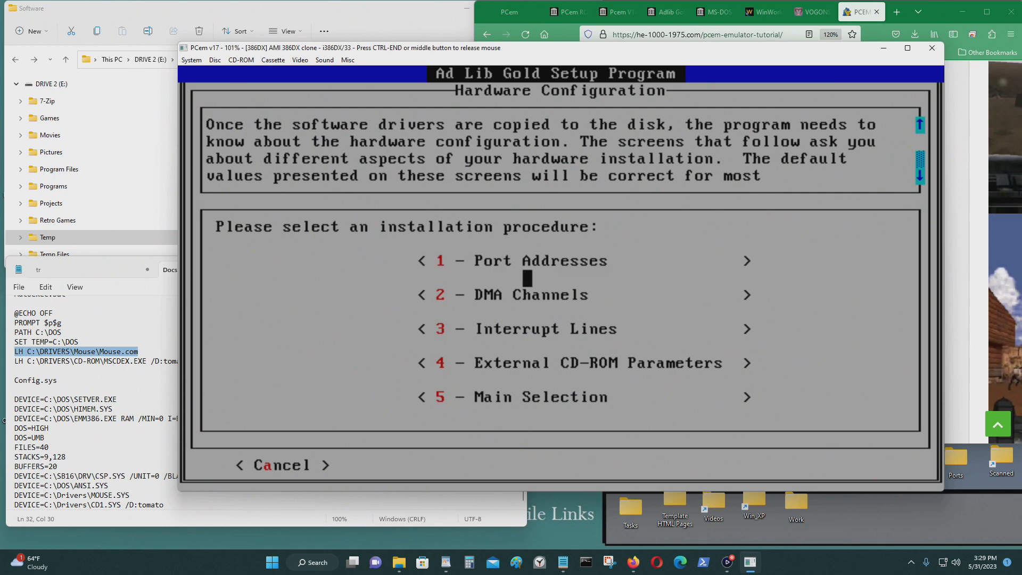
click(804, 465)
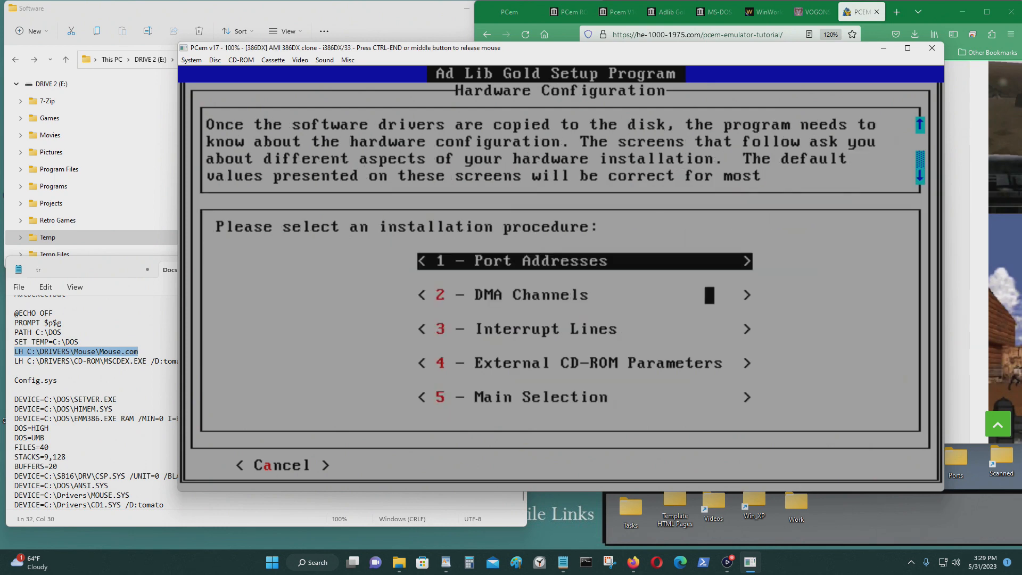
Step: Allocate DMA Channel 3 to audio and accept the interrupt lines with IRQ 7 for audio and no IRQ for CD-ROM
click(565, 294)
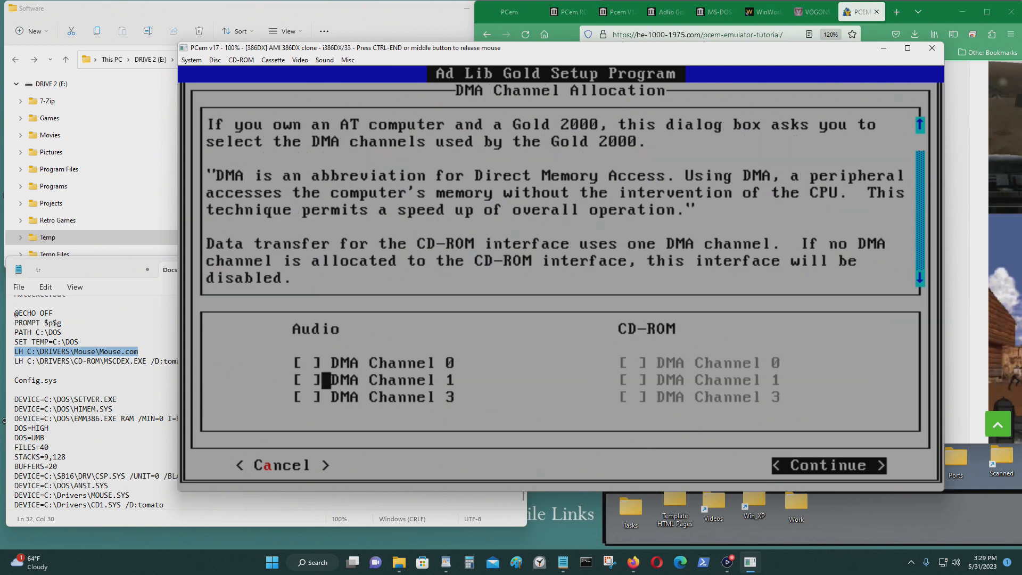
click(308, 397)
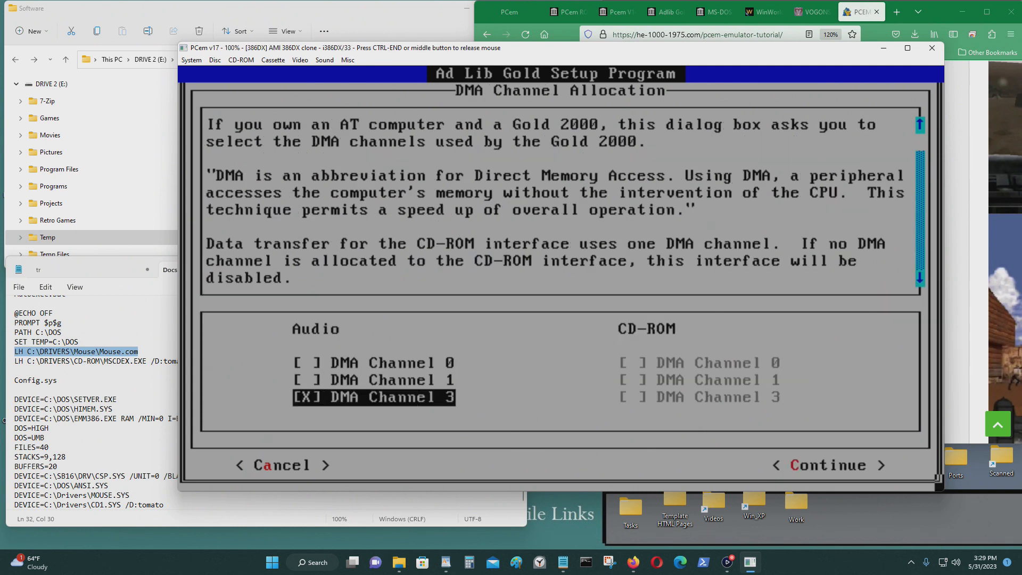
click(844, 466)
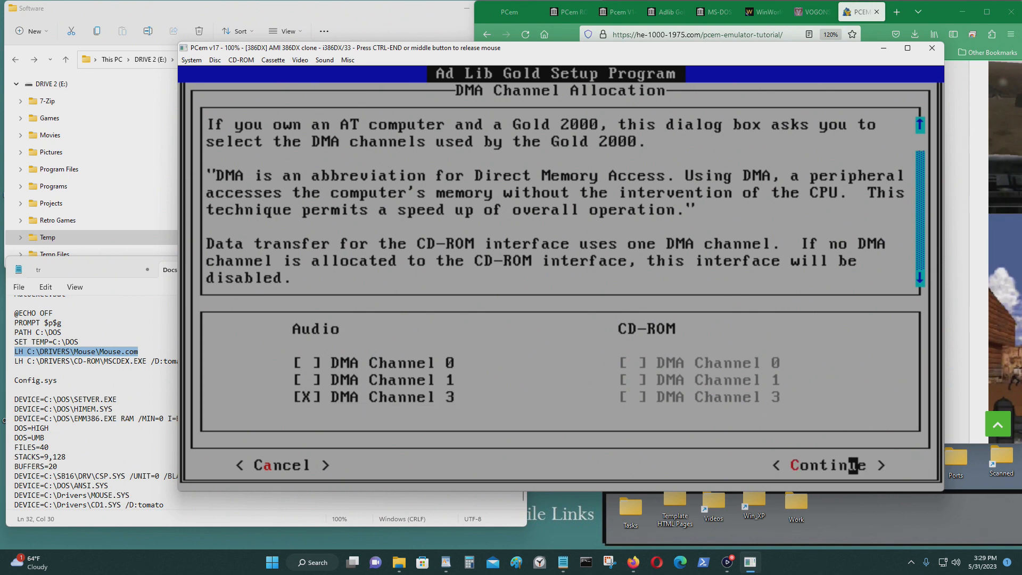
click(863, 466)
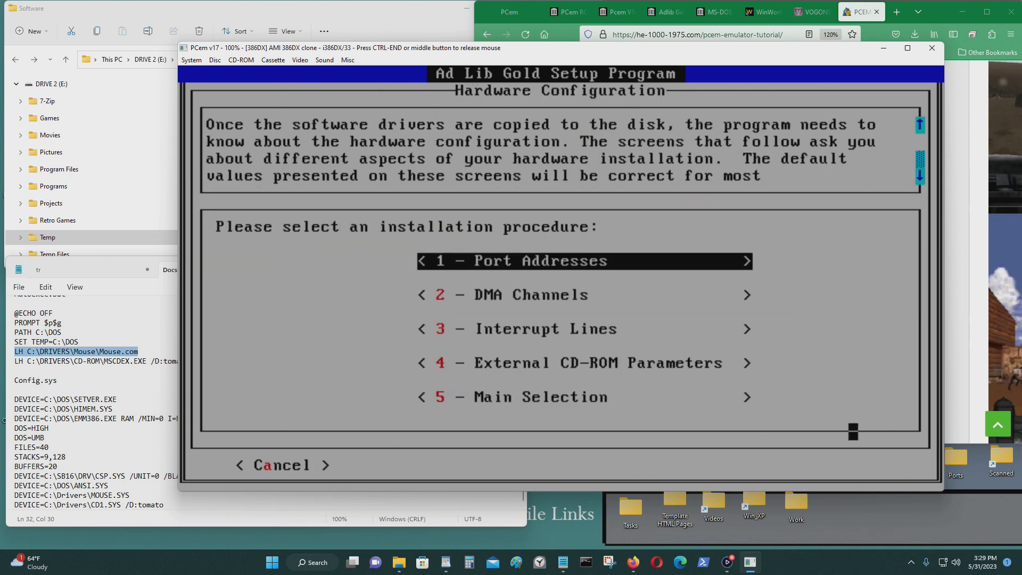
click(585, 329)
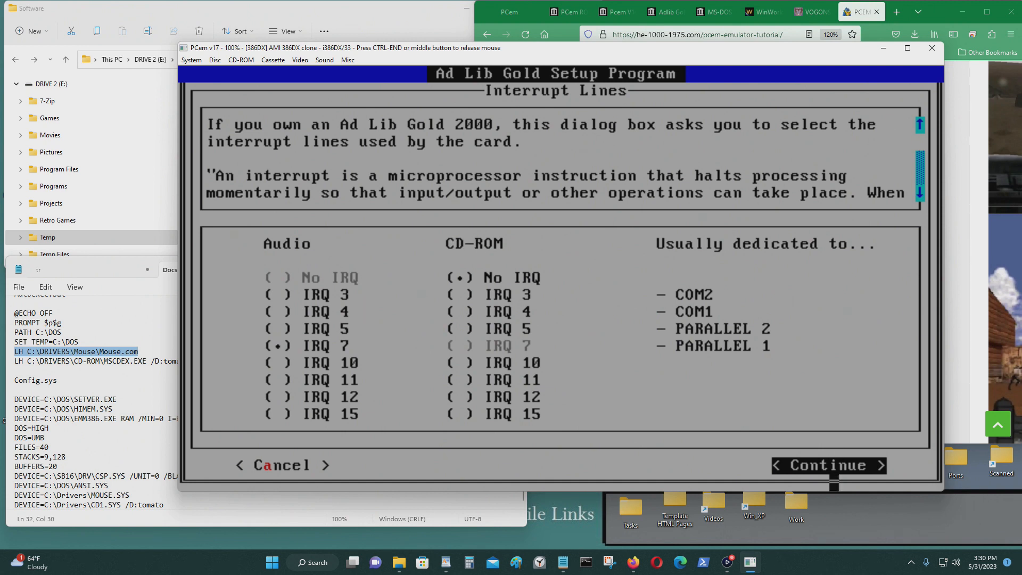
click(843, 466)
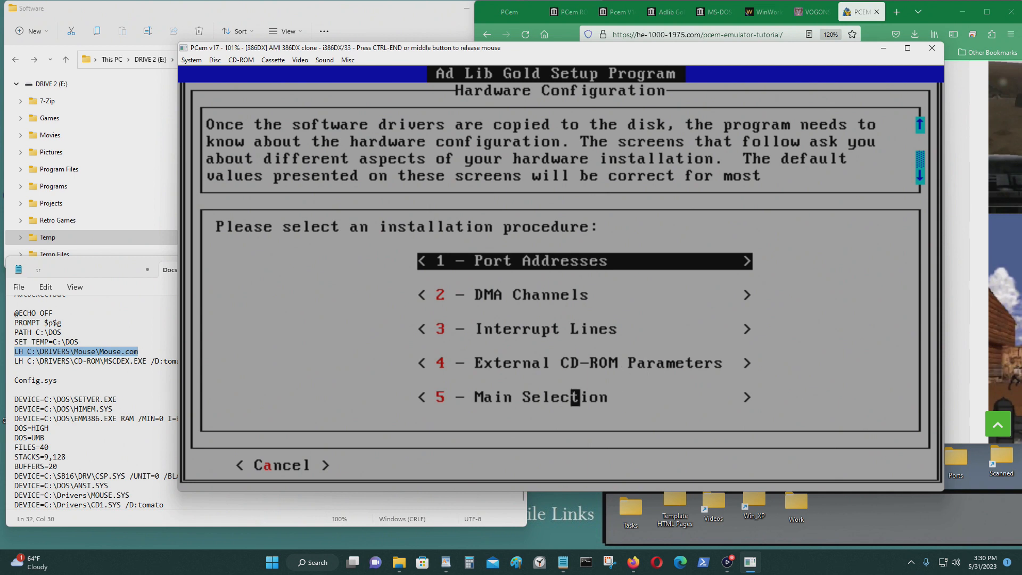
Step: Return to the main selection and start copying the programs and drivers to the \GOLD directory on drive C
click(575, 396)
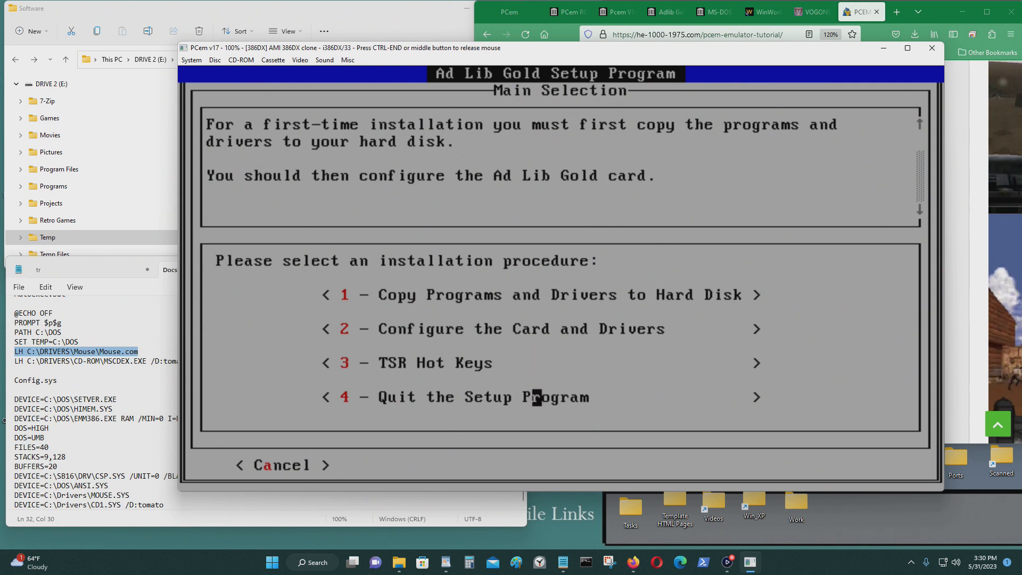
click(537, 295)
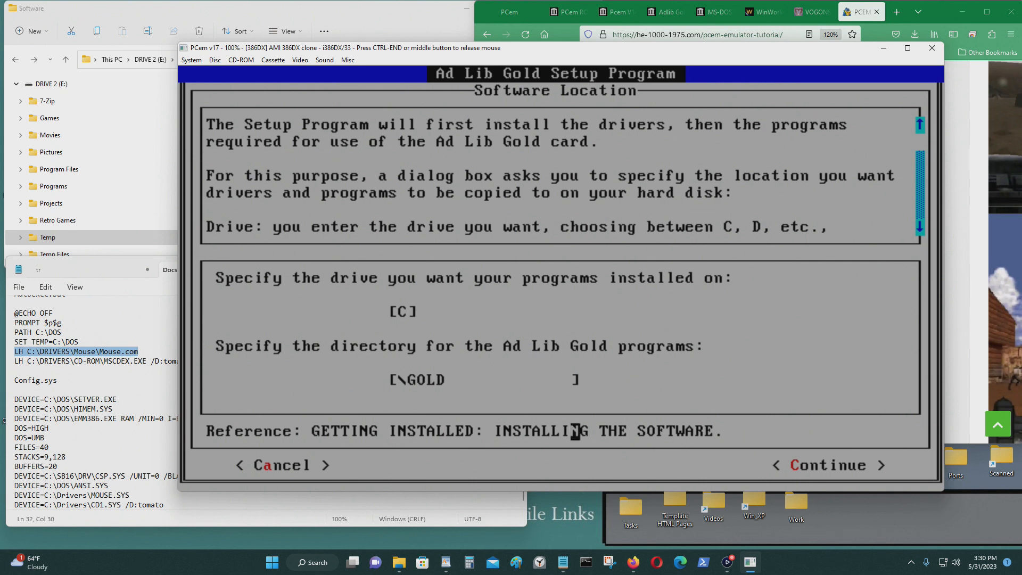
click(853, 465)
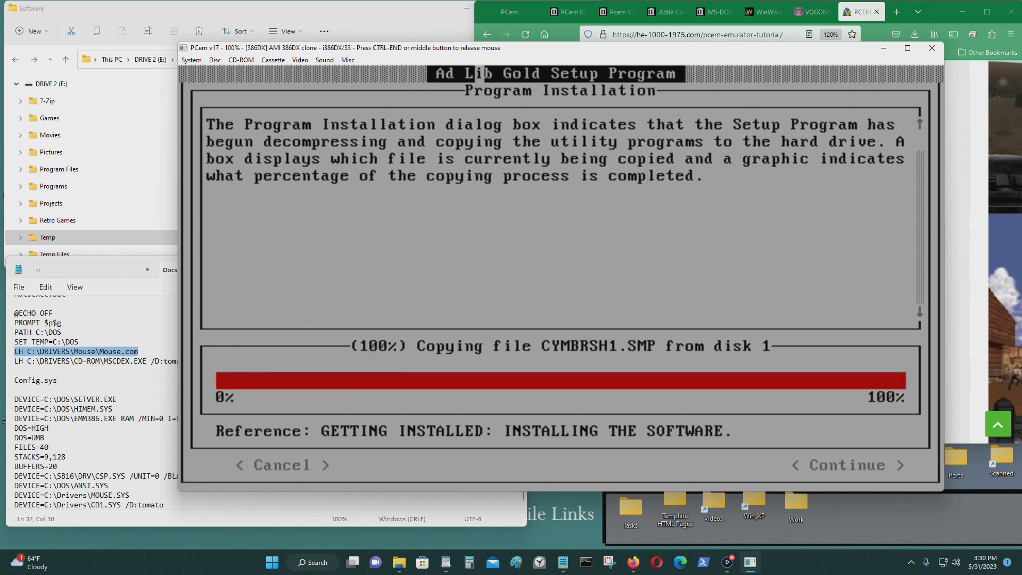
Step: Load the Disk 2.IMA image into floppy drive B and resume the Ad Lib Gold installation
key(ctrl+End)
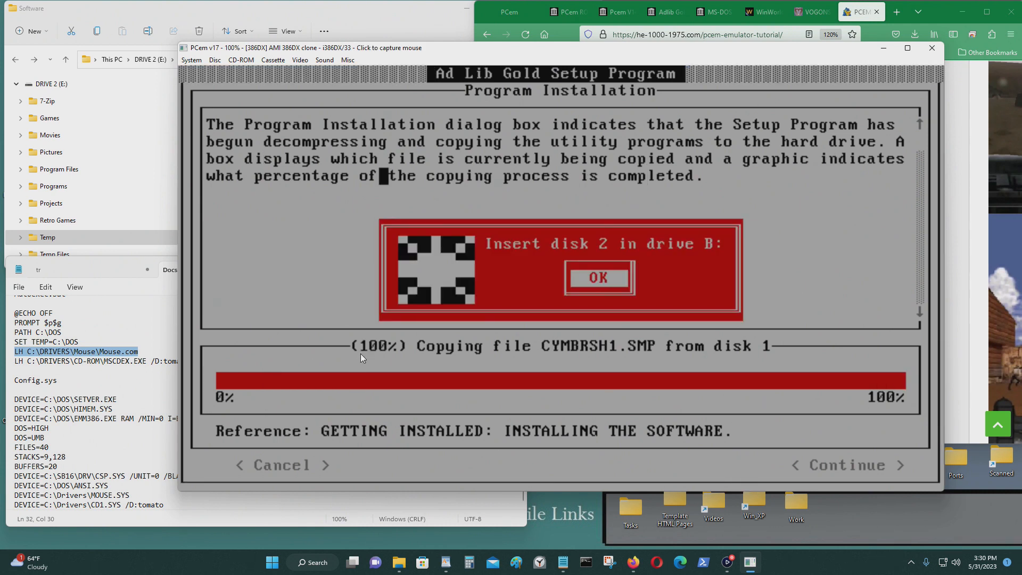
click(216, 60)
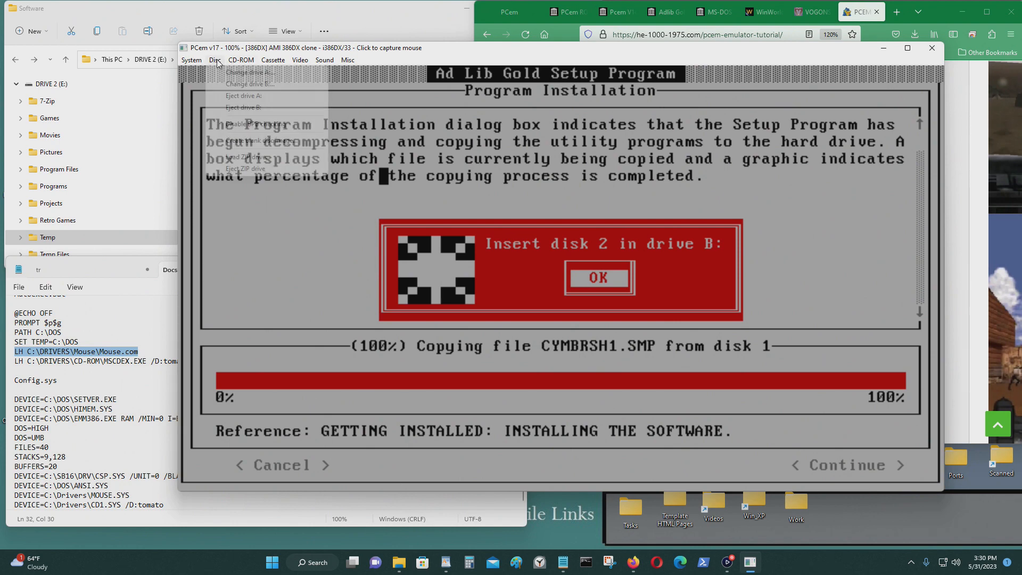
click(248, 85)
click(602, 364)
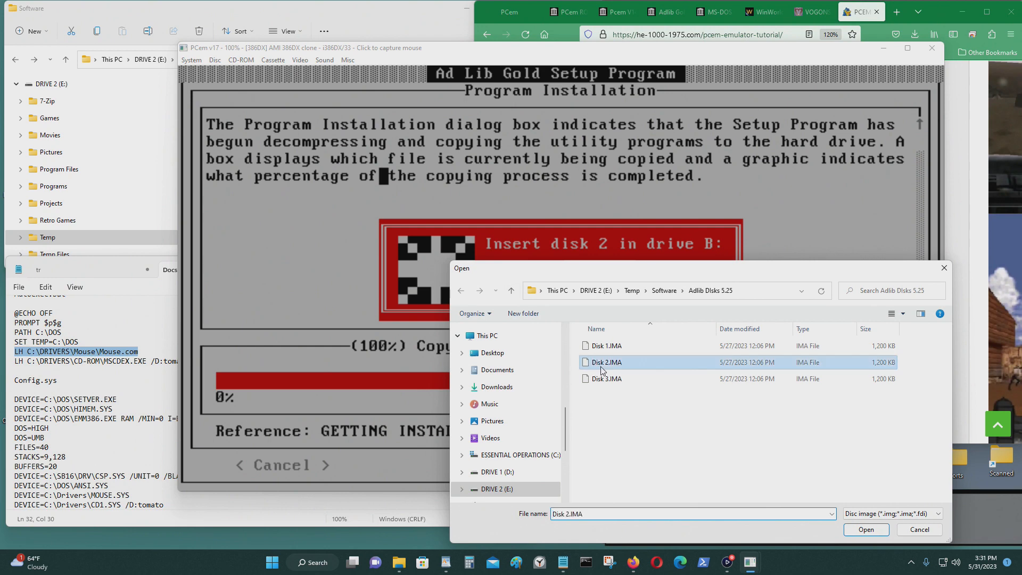
click(863, 529)
click(710, 349)
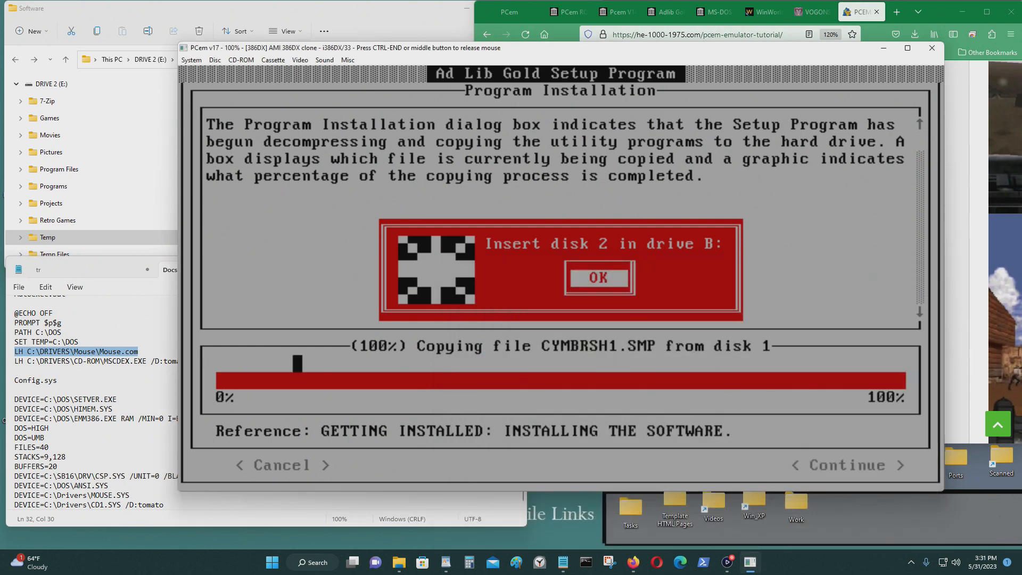
click(605, 278)
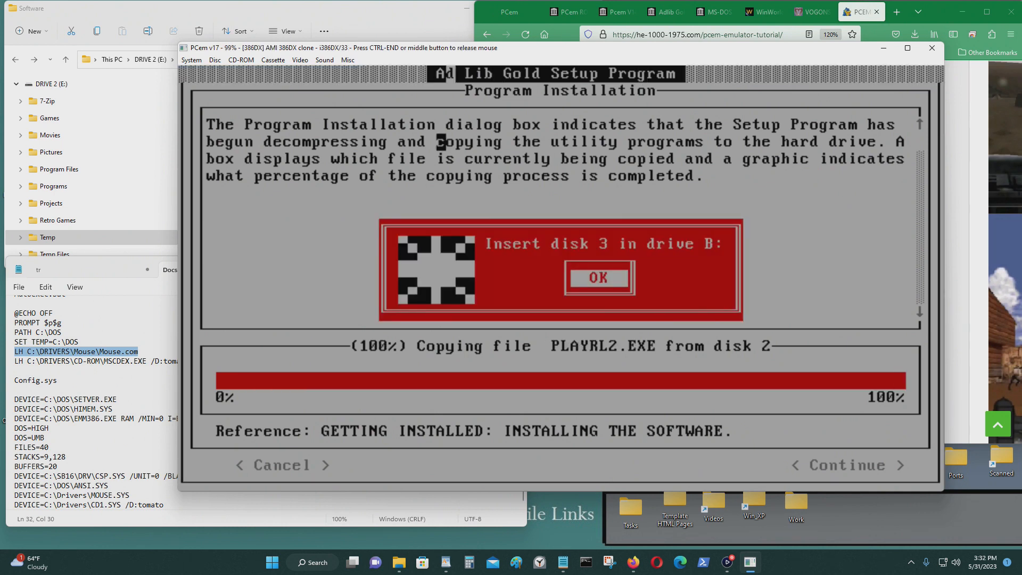
Step: Swap drive B to the Disk 3.IMA image and resume the installation
key(ctrl+End)
click(215, 60)
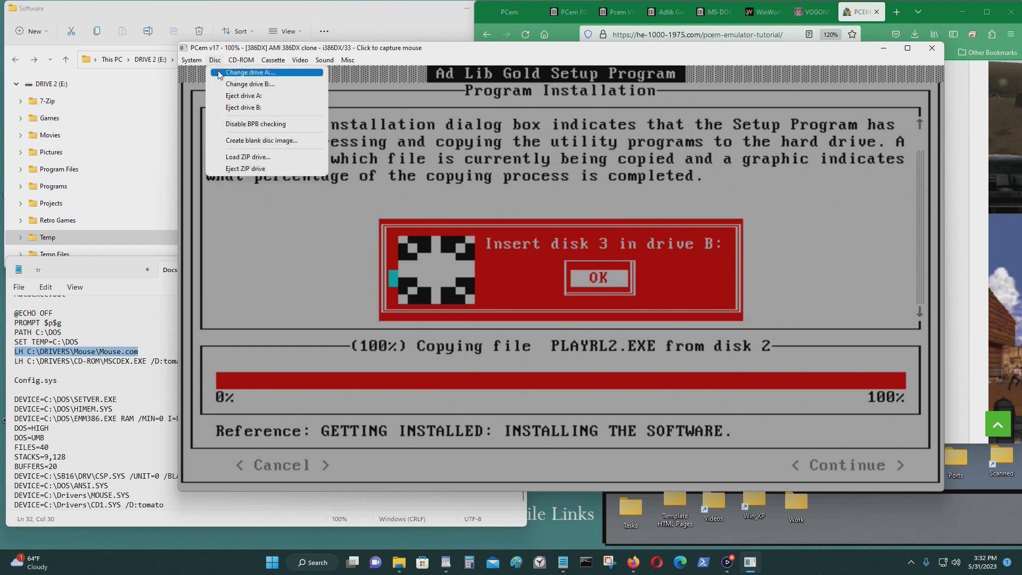
click(221, 88)
click(608, 378)
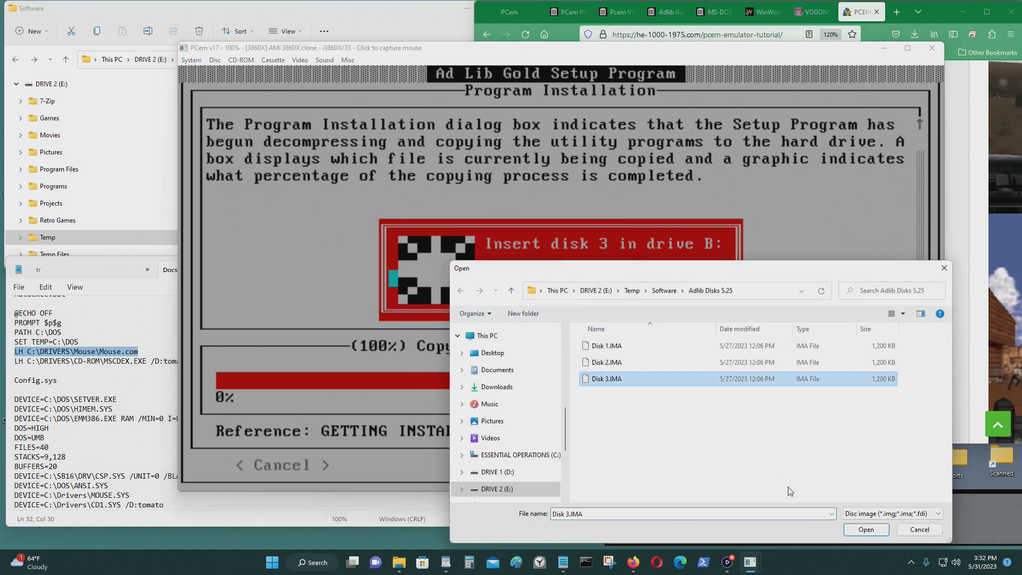
click(863, 529)
click(561, 279)
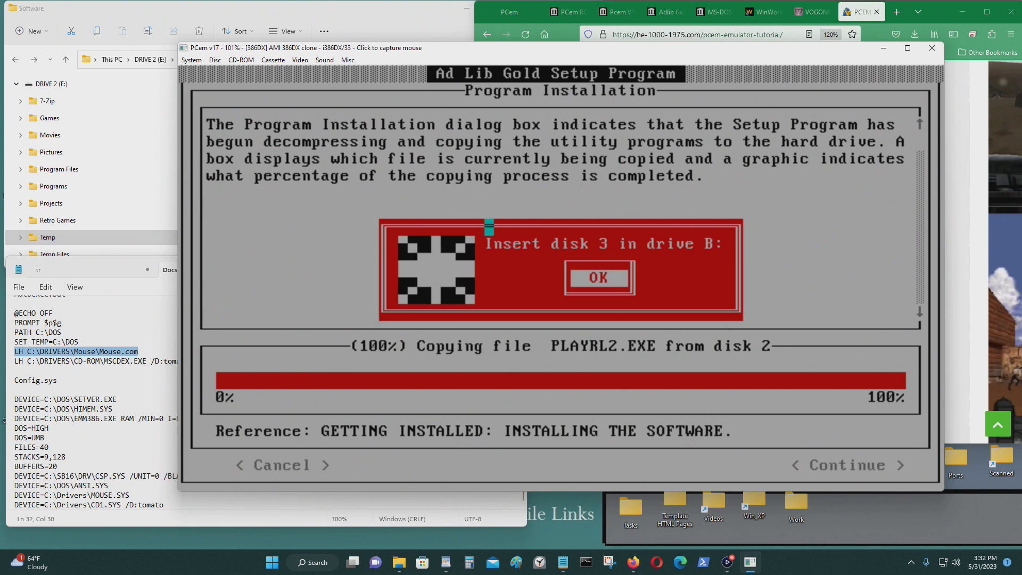
click(601, 277)
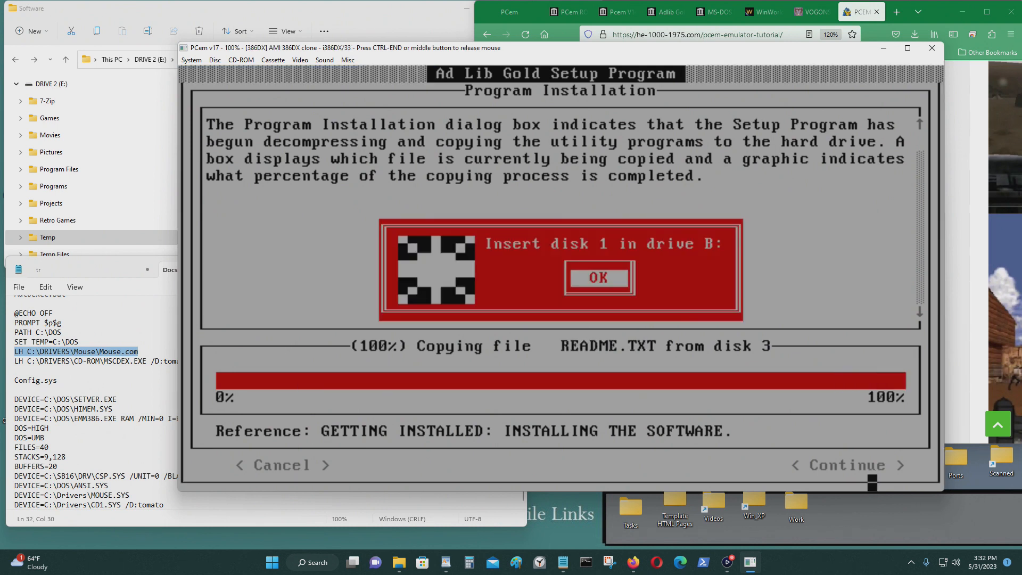
Step: Put the Disk 1.IMA image back into drive B and let the installation finish copying
key(ctrl+End)
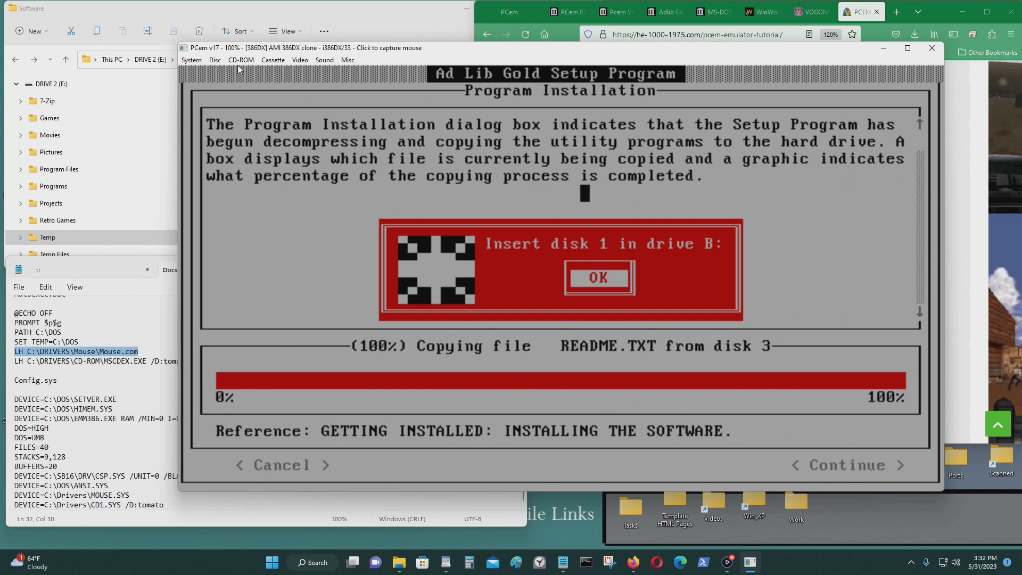
click(215, 60)
click(250, 84)
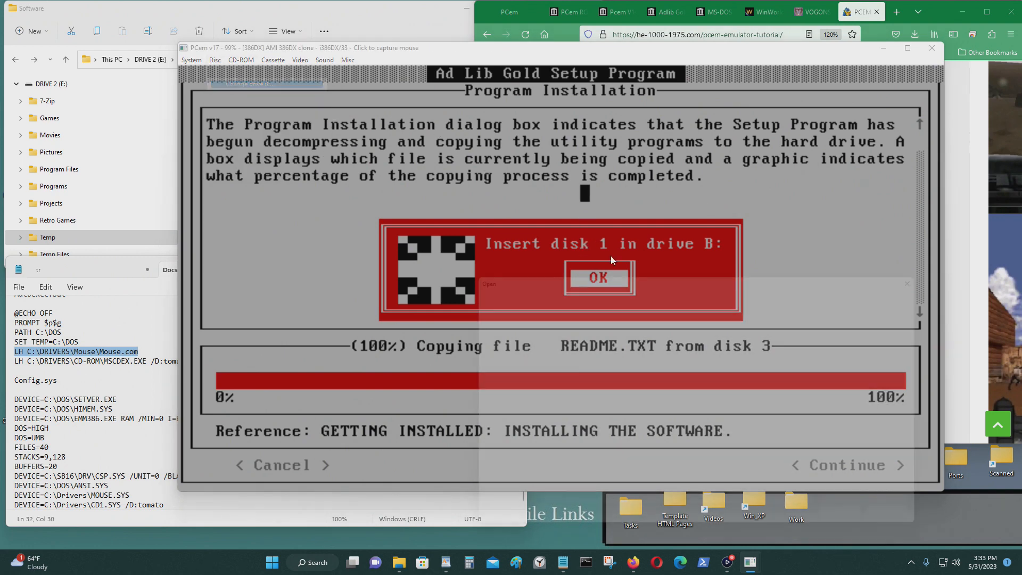
click(602, 346)
click(866, 529)
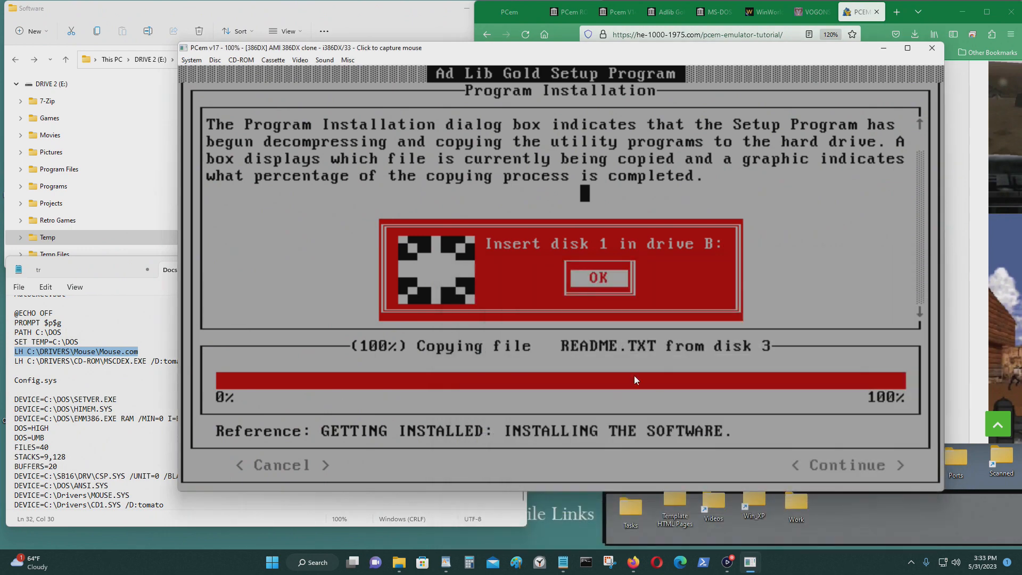
click(613, 285)
click(607, 278)
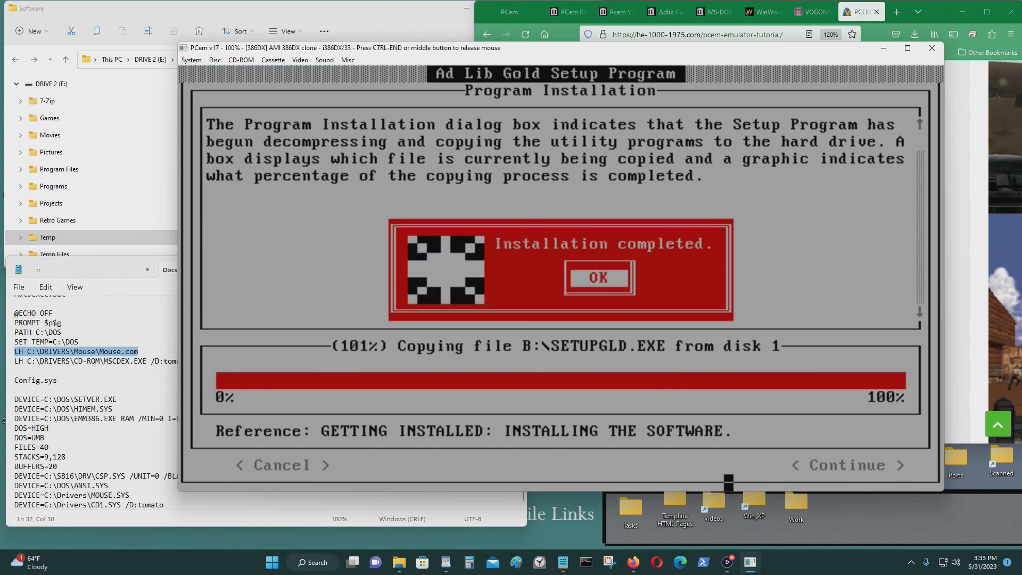
Step: Acknowledge the completed file copy and continue past the list of installed programs and drivers to the main selection
click(603, 277)
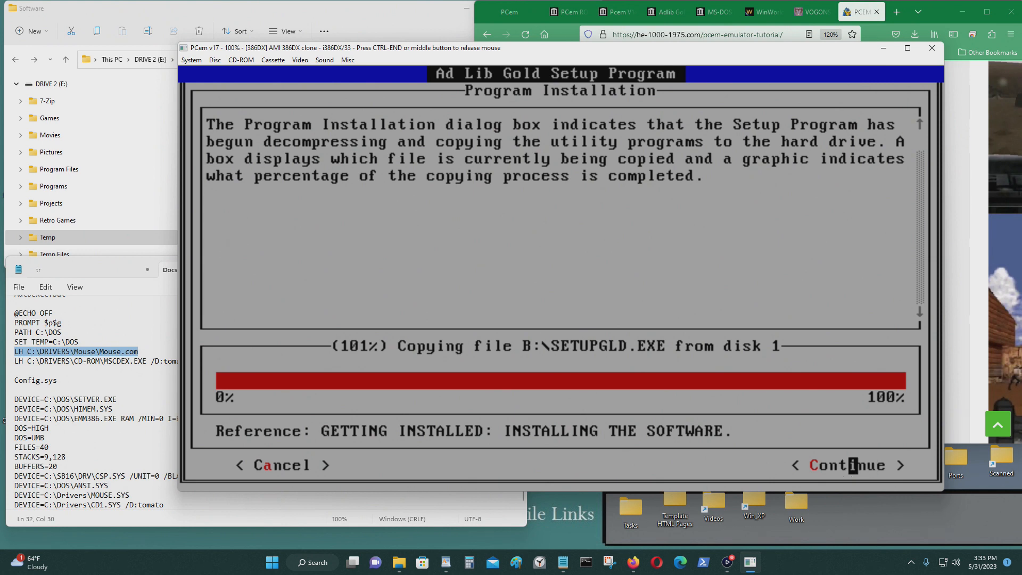
click(852, 465)
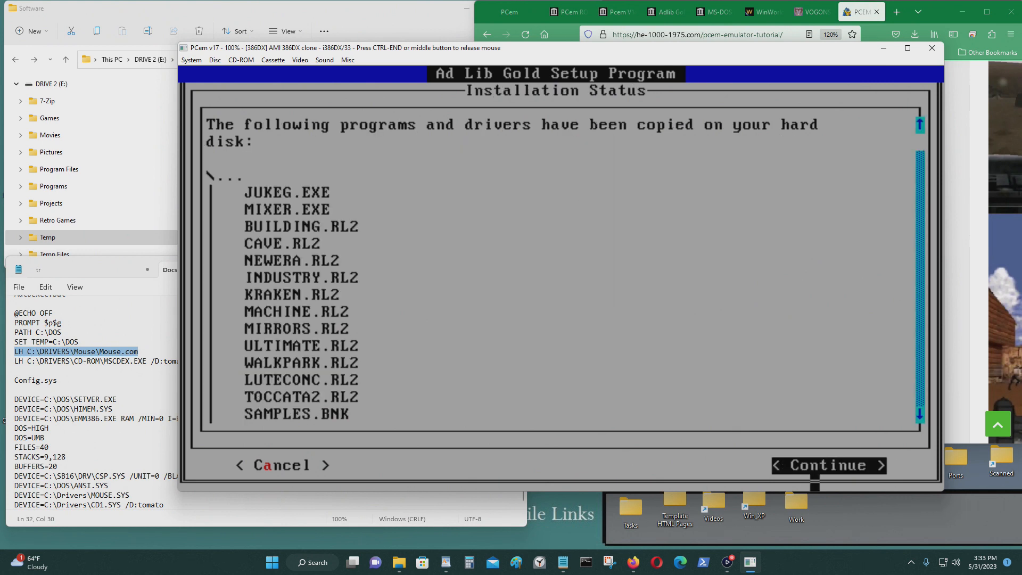
click(815, 465)
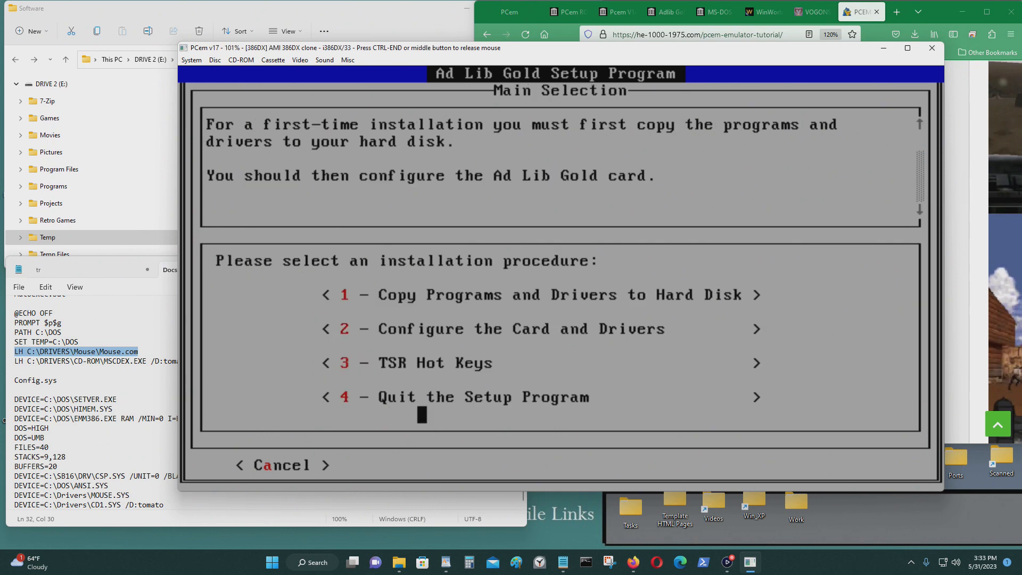
Step: Quit the setup program, writing the AUTOEXEC.BAT and CONFIG.SYS modifications with .GLD backup copies, and save and reboot
click(441, 397)
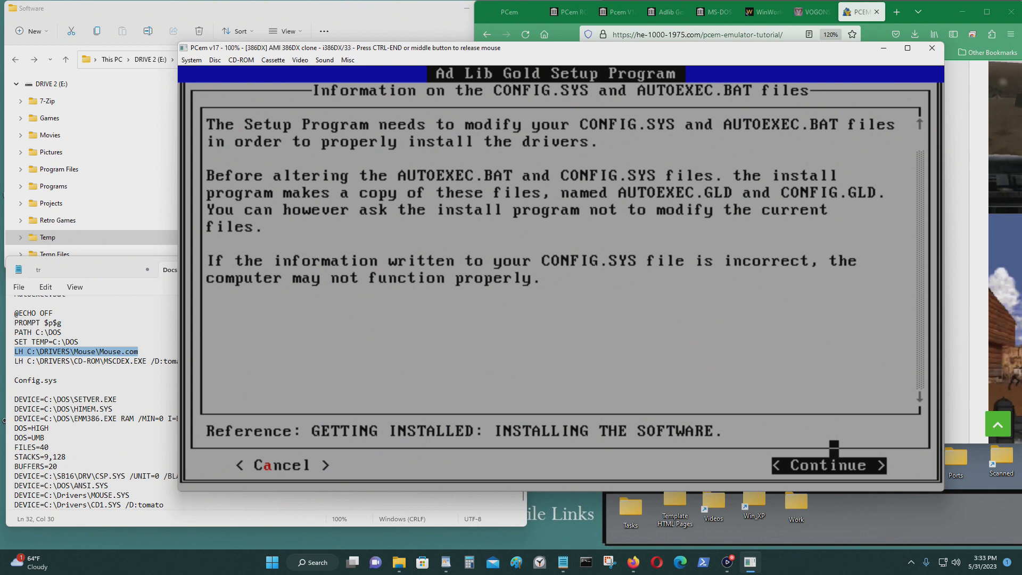
click(824, 465)
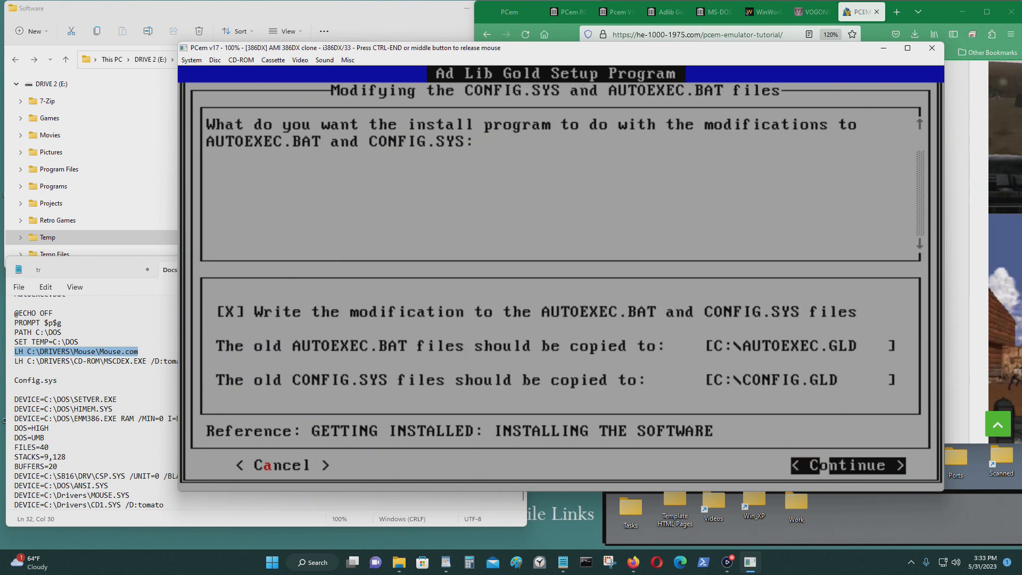
click(833, 465)
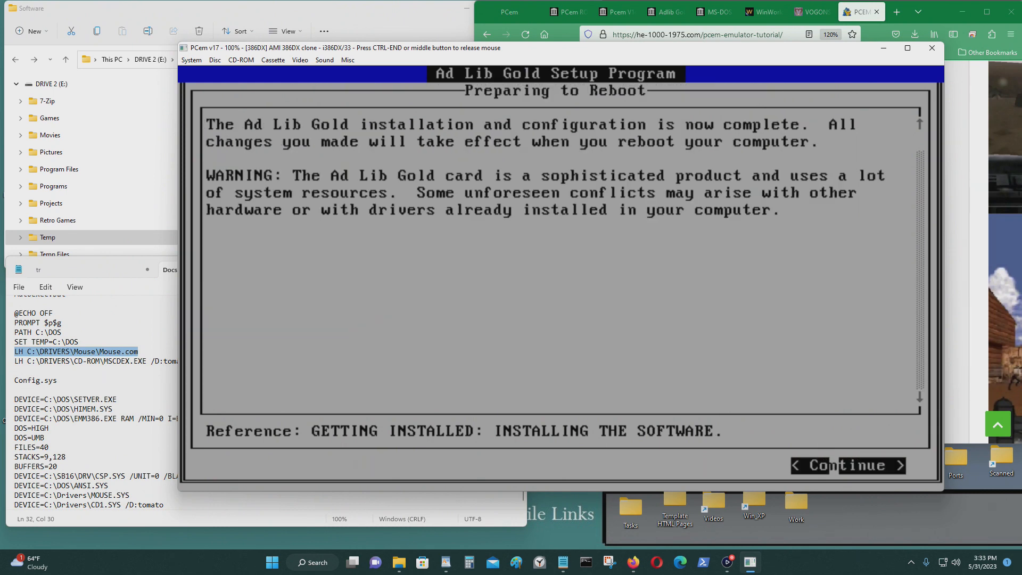
click(833, 465)
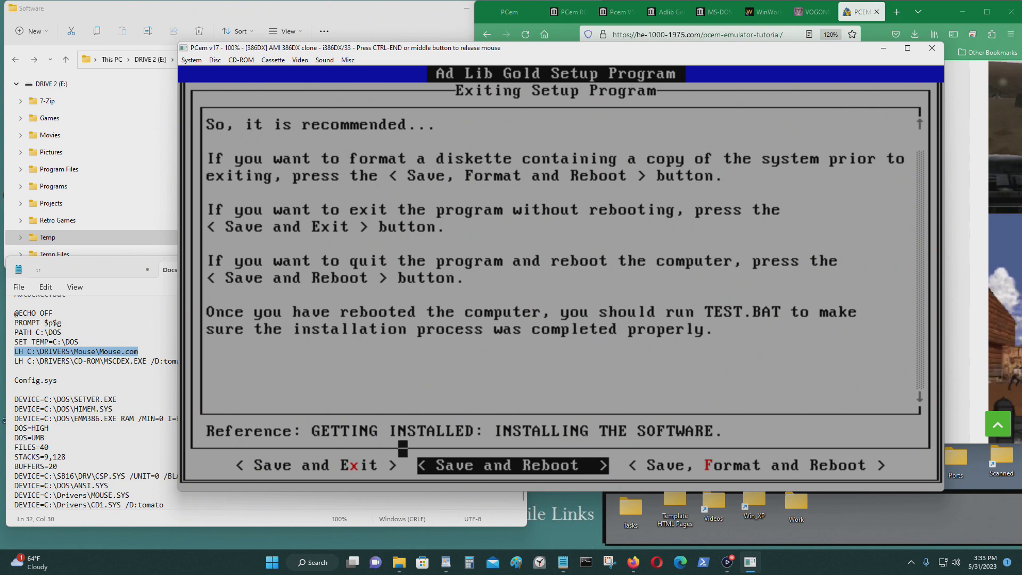
click(456, 465)
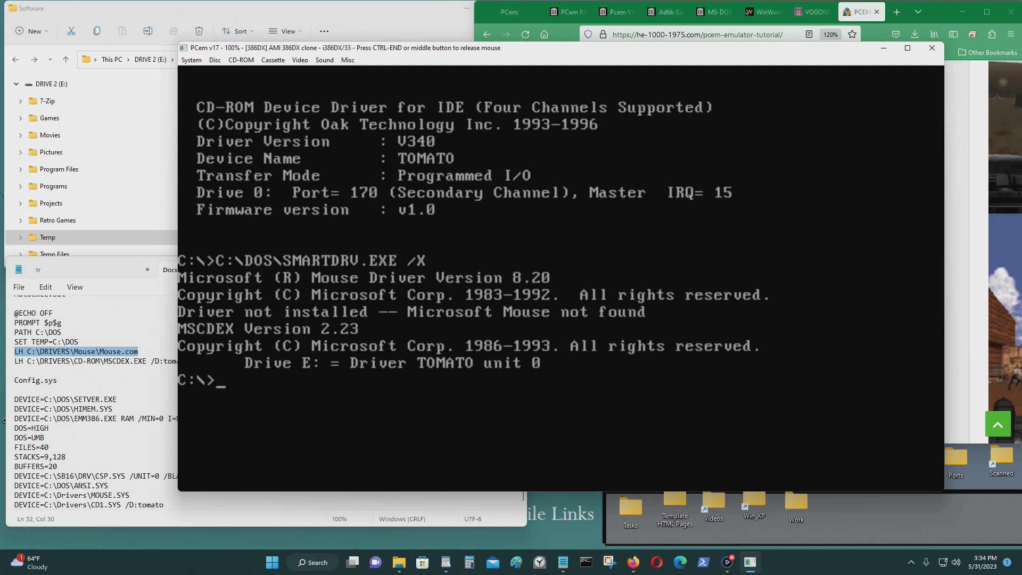
Step: Try to load the mouse driver by running mouse from the C:\DRIVERS directory
text(c)
key(BackSpace)
text(cd drivers)
key(Return)
text(mou)
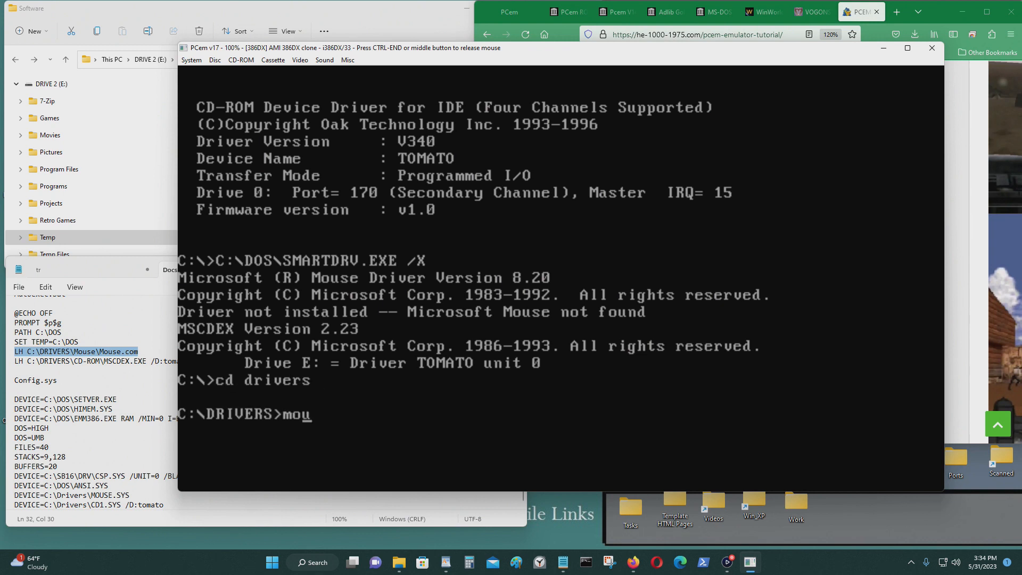
text(se)
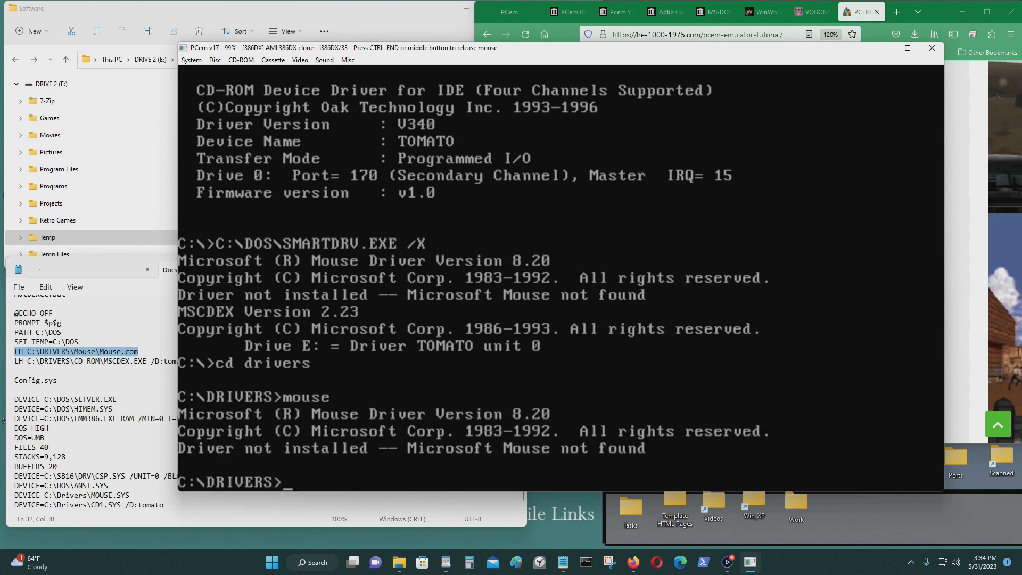
Step: Go back to the root of drive C and list its contents
text(cd..)
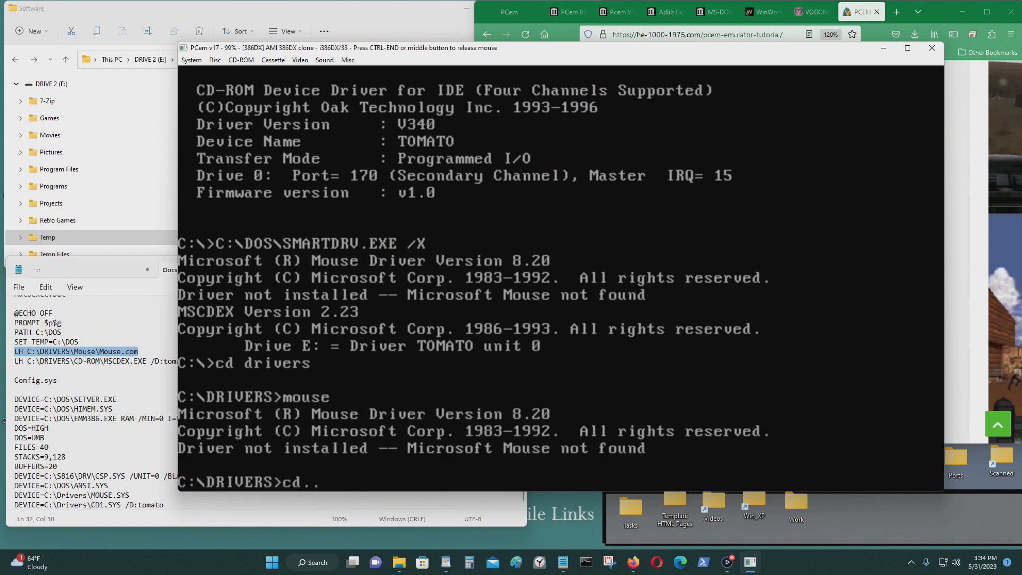
key(Return)
text(dir)
key(Return)
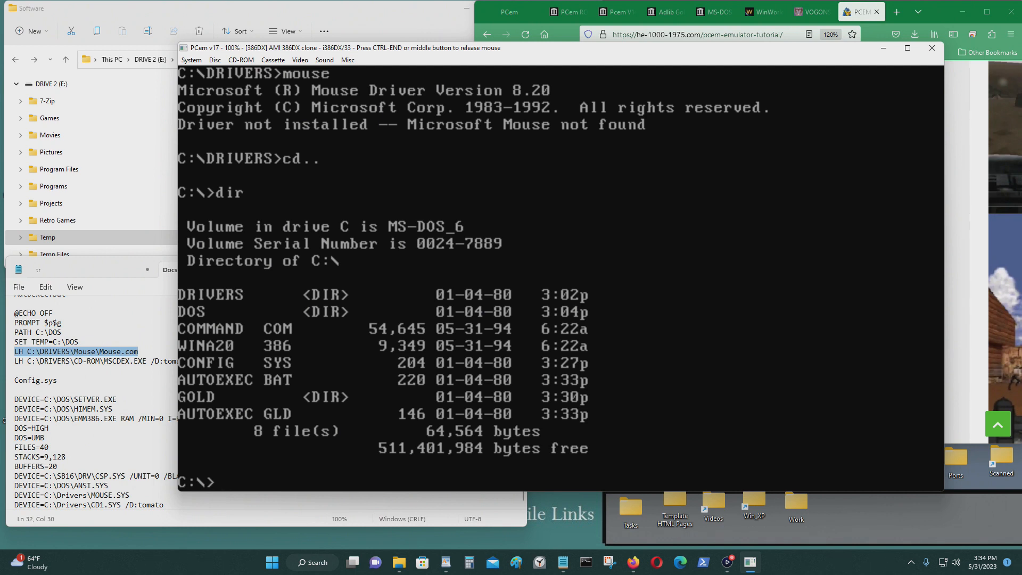
Step: Run setupgld from the C:\GOLD directory and continue past the installation notes to the main selection
text(gold)
text(setup)
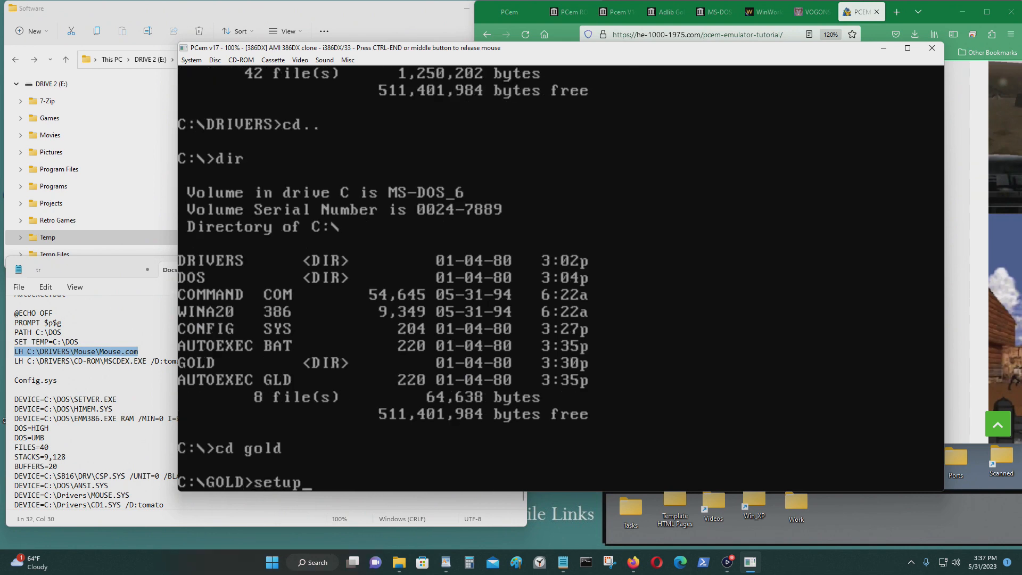
text(gld)
key(Return)
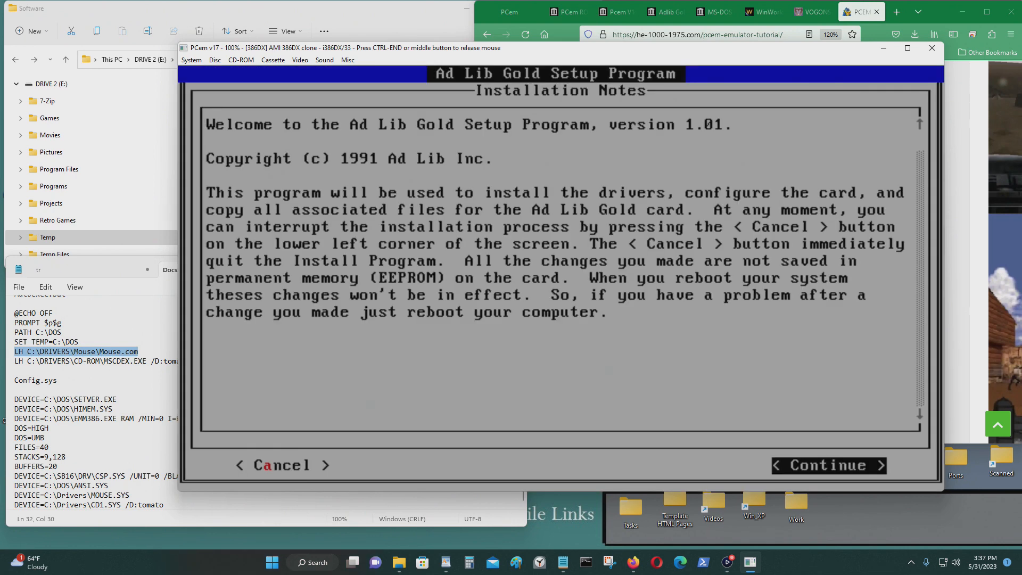
key(Tab)
key(Tab)
key(Return)
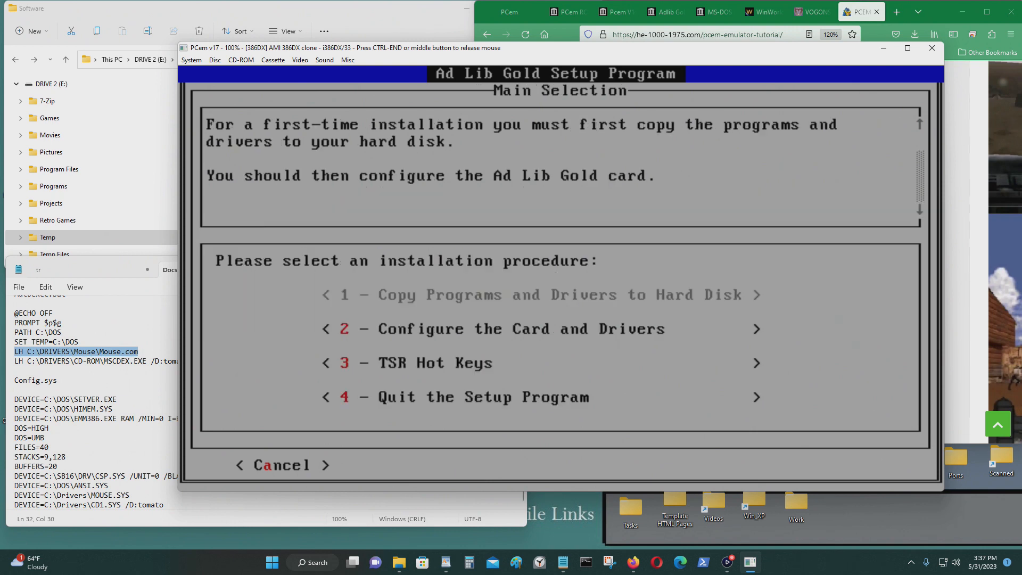
Step: In the card and driver configuration, set the audio DMA allocation to DMA Channel 1 and accept it
key(2)
key(Down)
key(Return)
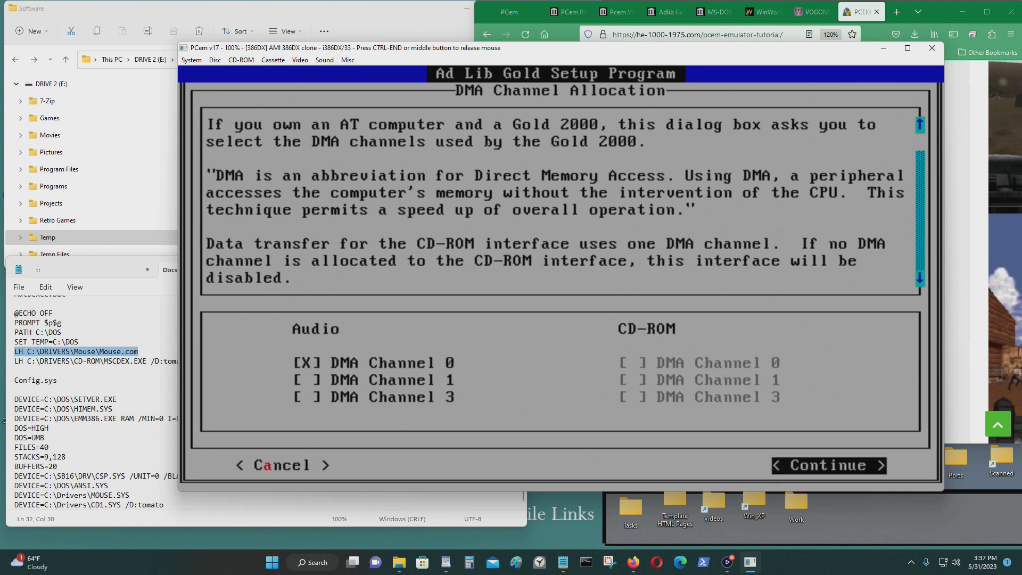
key(Tab)
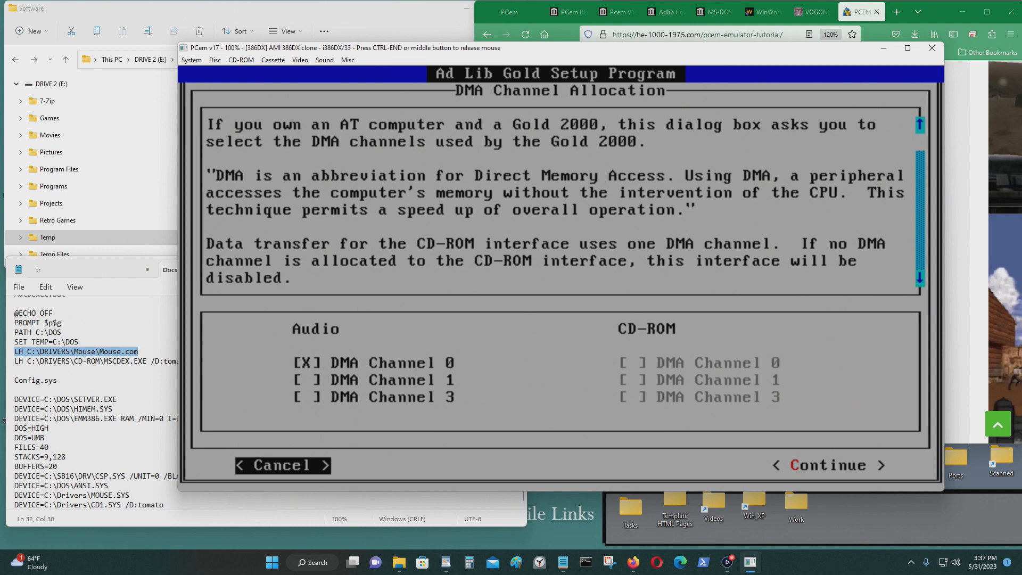
key(Tab)
key(Tab)
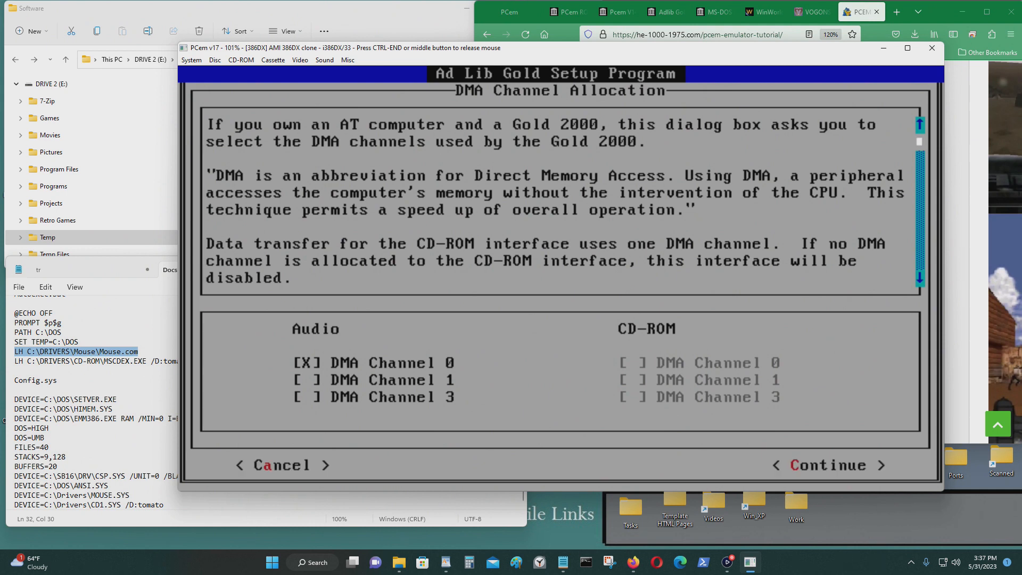
key(Tab)
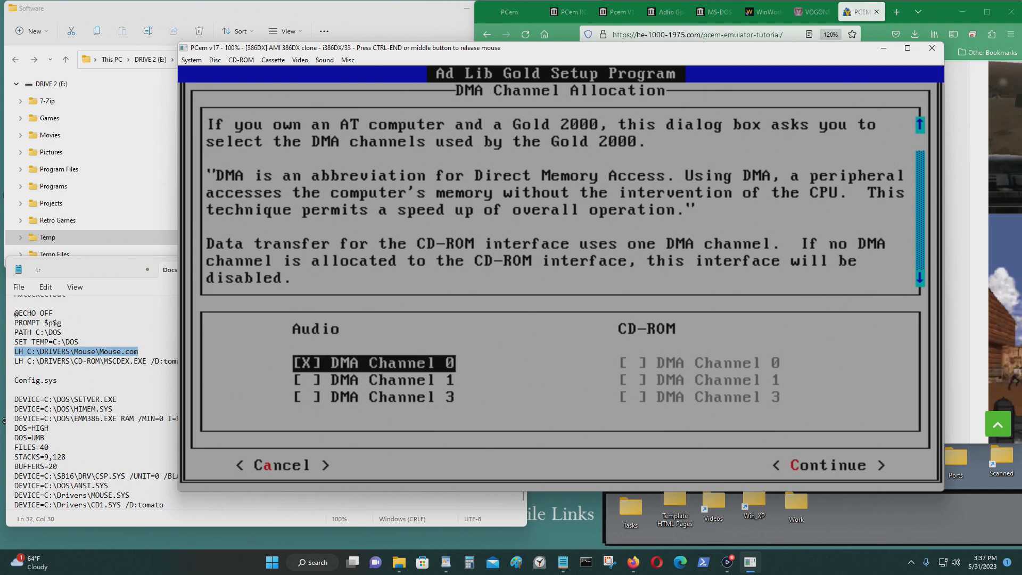
key(Down)
key(space)
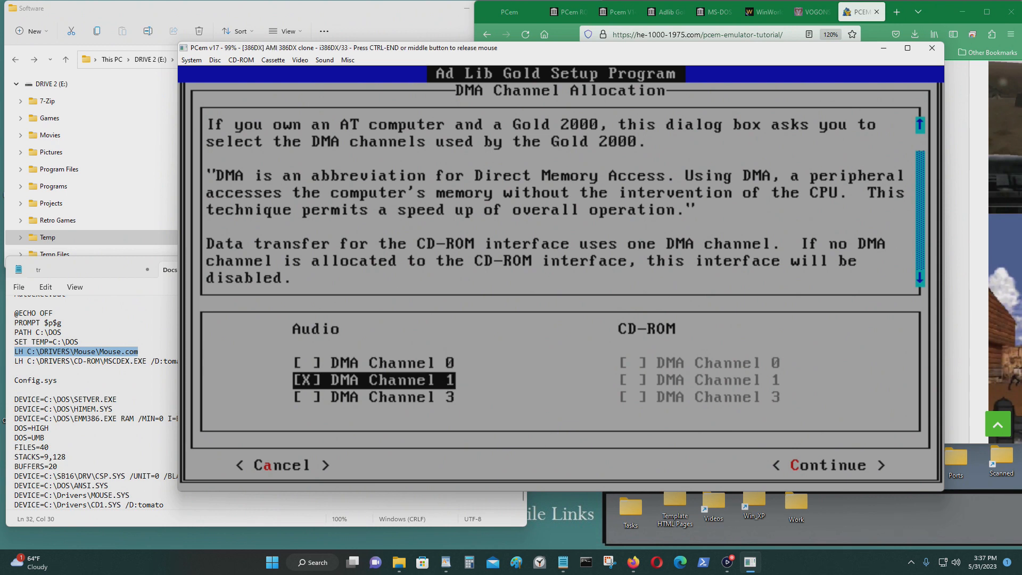
key(Down)
key(Down)
key(Up)
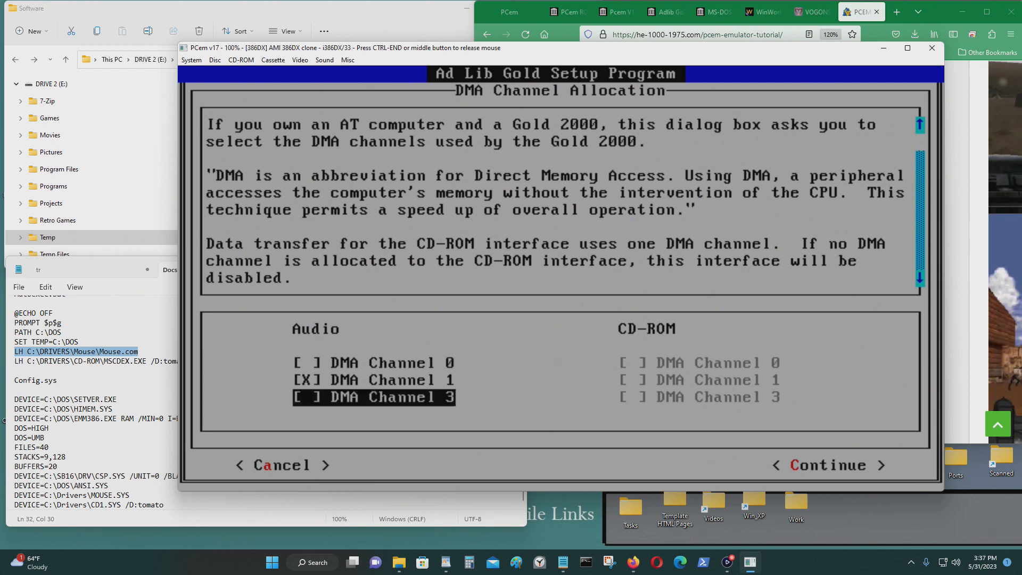
key(Tab)
key(Return)
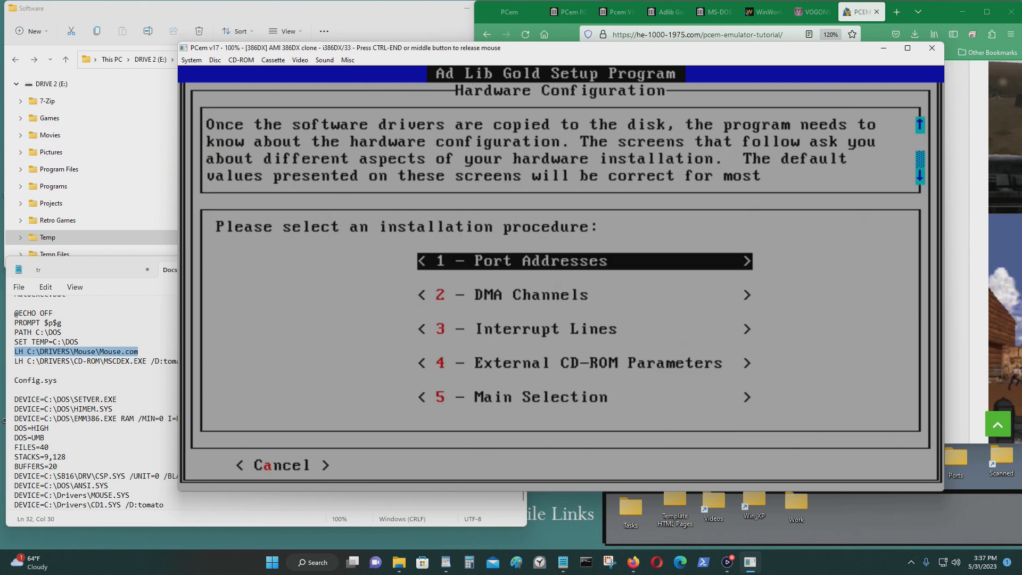
Step: Review the audio and CD-ROM interrupt line settings and continue back to the hardware configuration
key(Down)
key(Down)
key(Return)
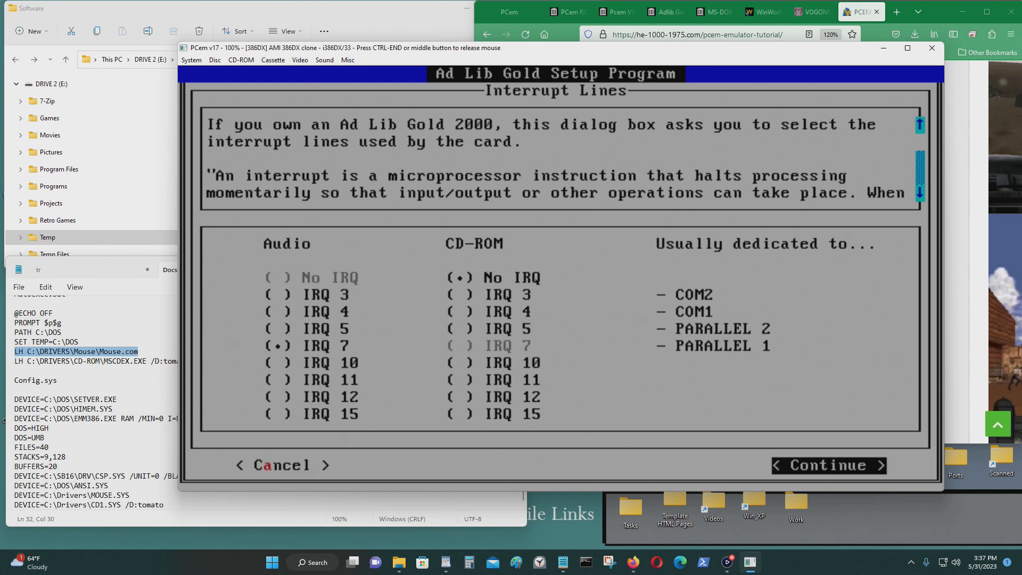
key(Left)
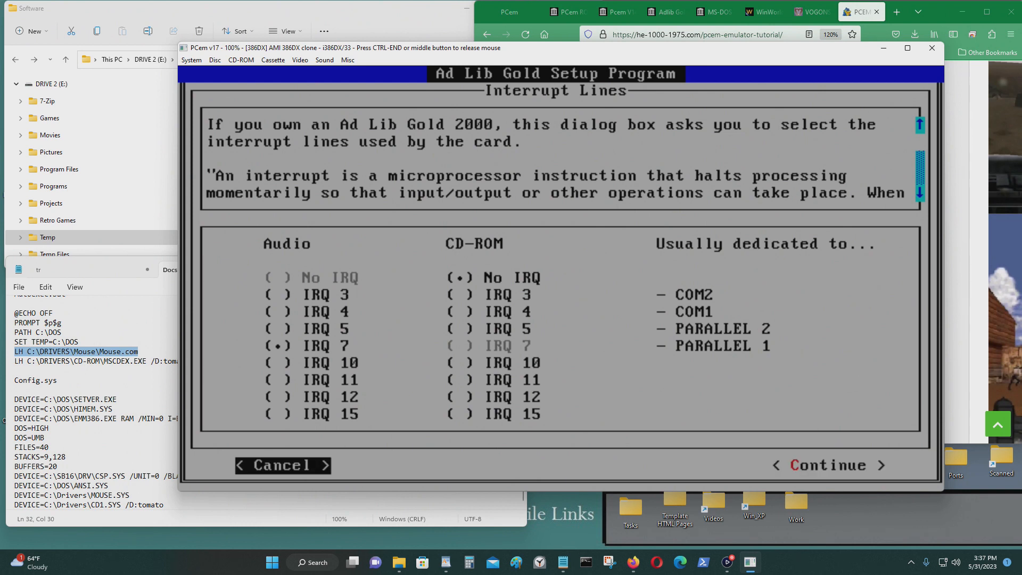
key(Right)
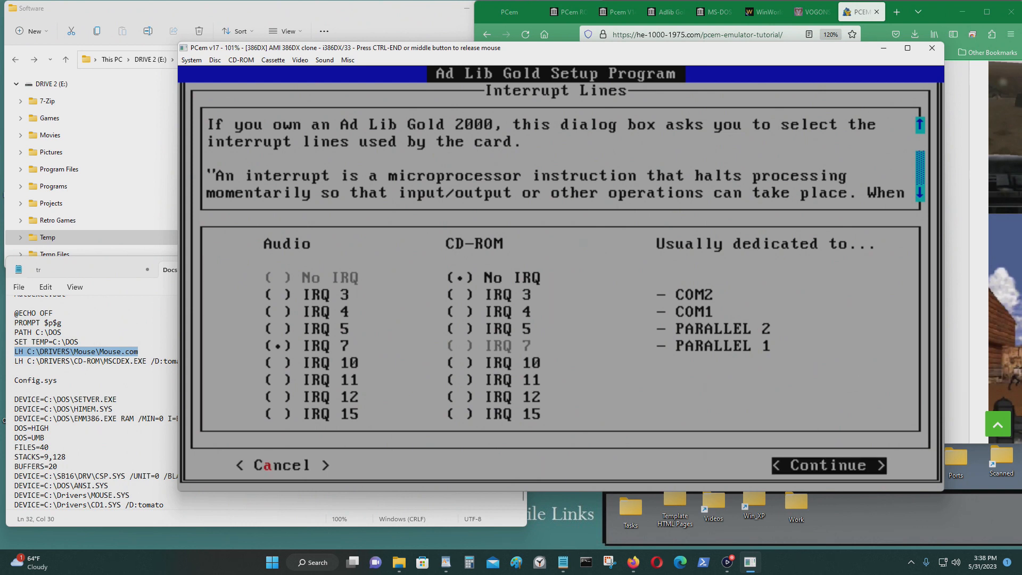
key(Return)
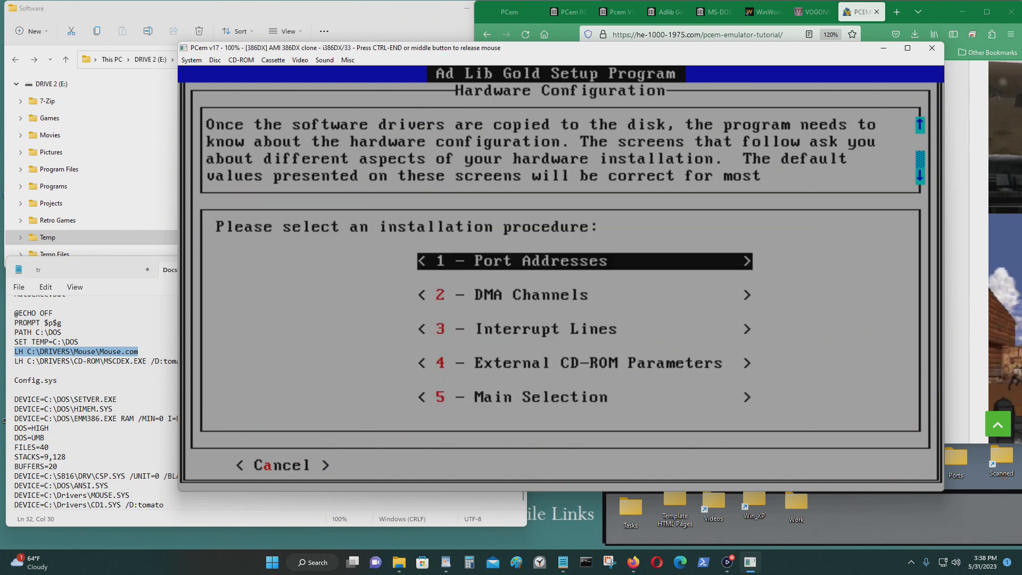
Step: Return to the main selection and quit setup, writing the AUTOEXEC.BAT and CONFIG.SYS modifications and saving without a reboot
key(Down)
key(Down)
key(Down)
key(Down)
key(Return)
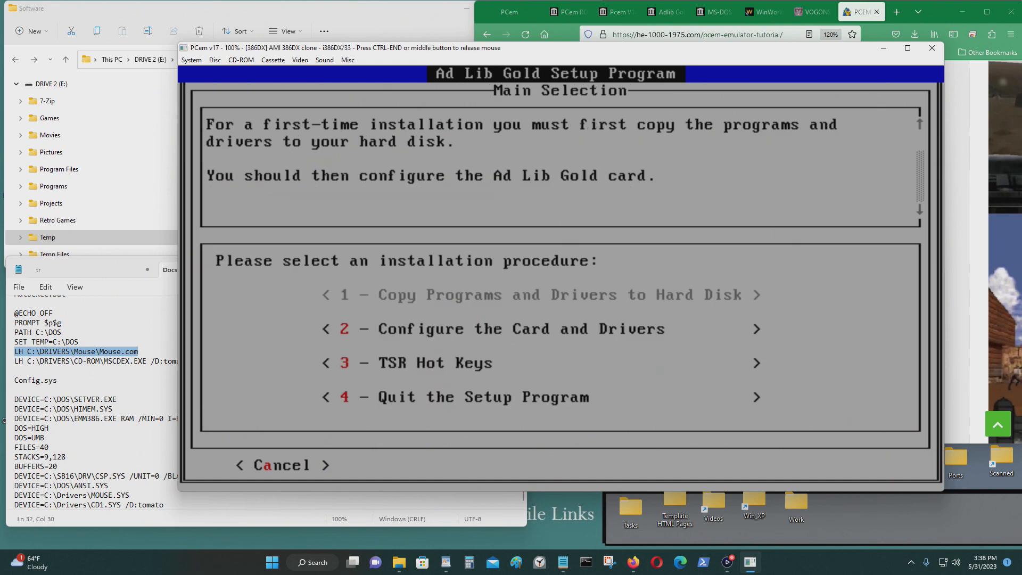
key(2)
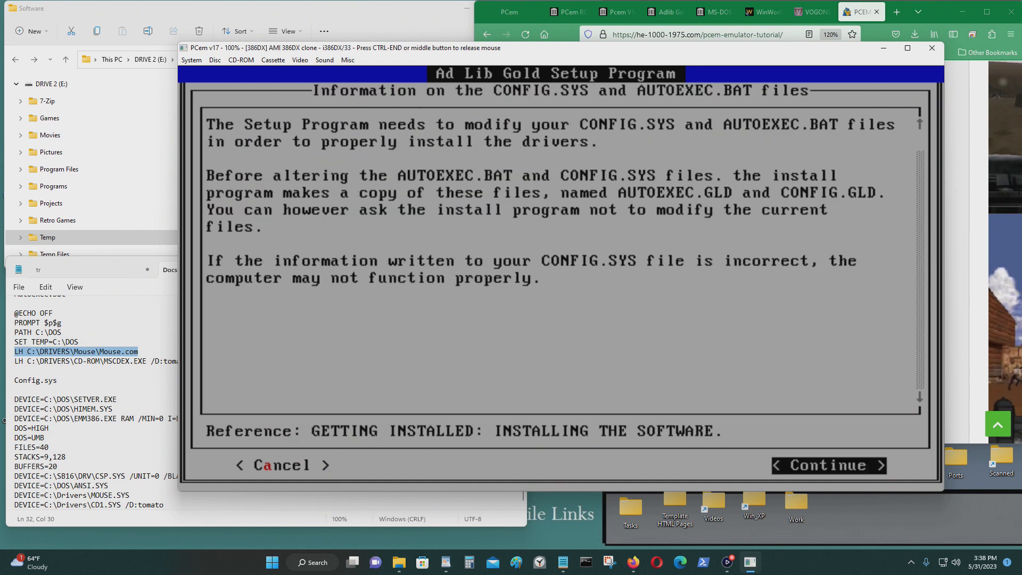
key(Return)
key(Return)
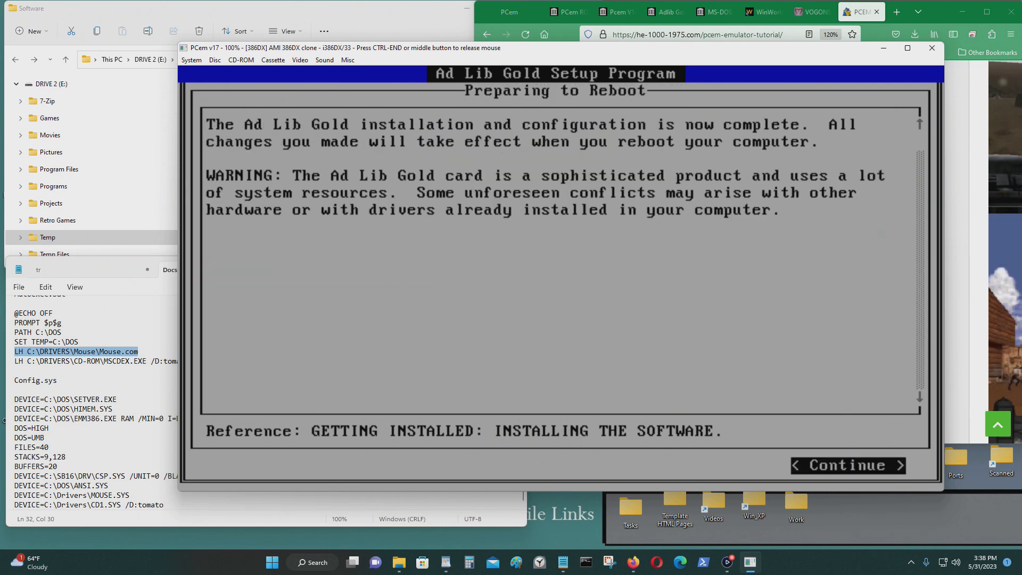
key(Return)
key(Left)
key(Return)
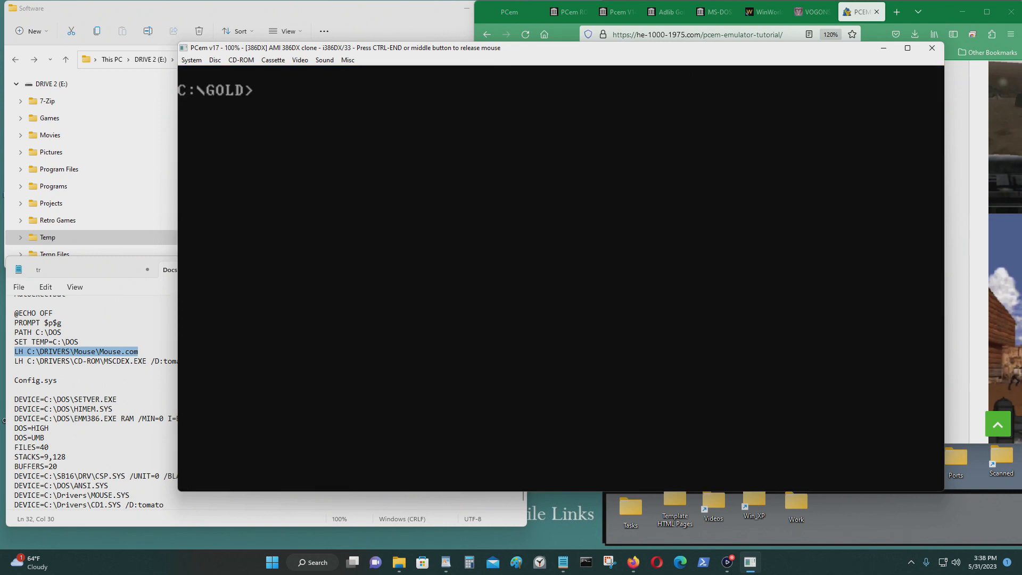
Step: Clear the unfinished command and reset the emulated machine so it boots back to the DOS prompt
text(cd)
key(BackSpace)
key(BackSpace)
click(185, 62)
click(194, 71)
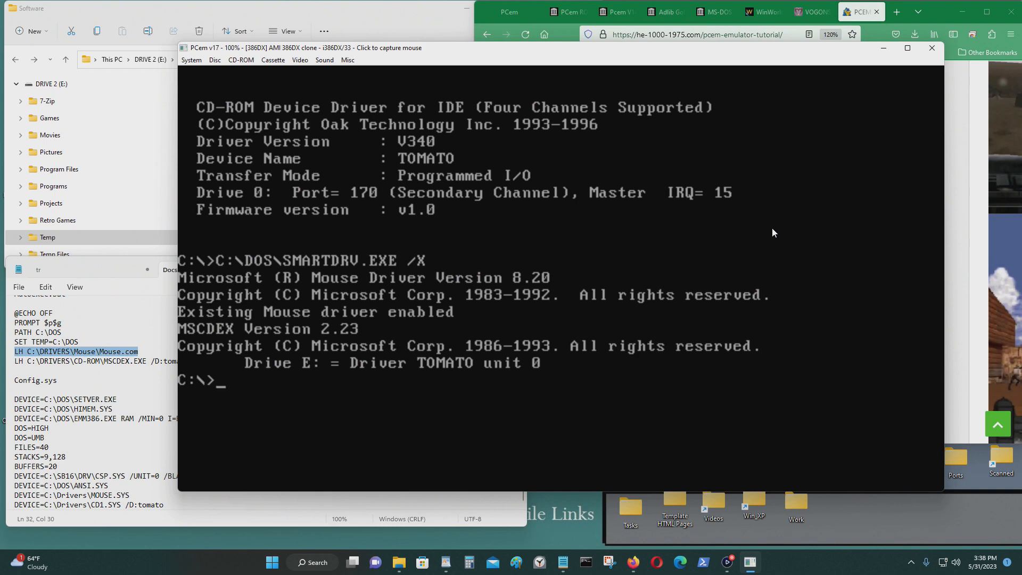
Step: List the root of drive C, change to the GOLD directory and launch jukegold
text(dir)
key(Return)
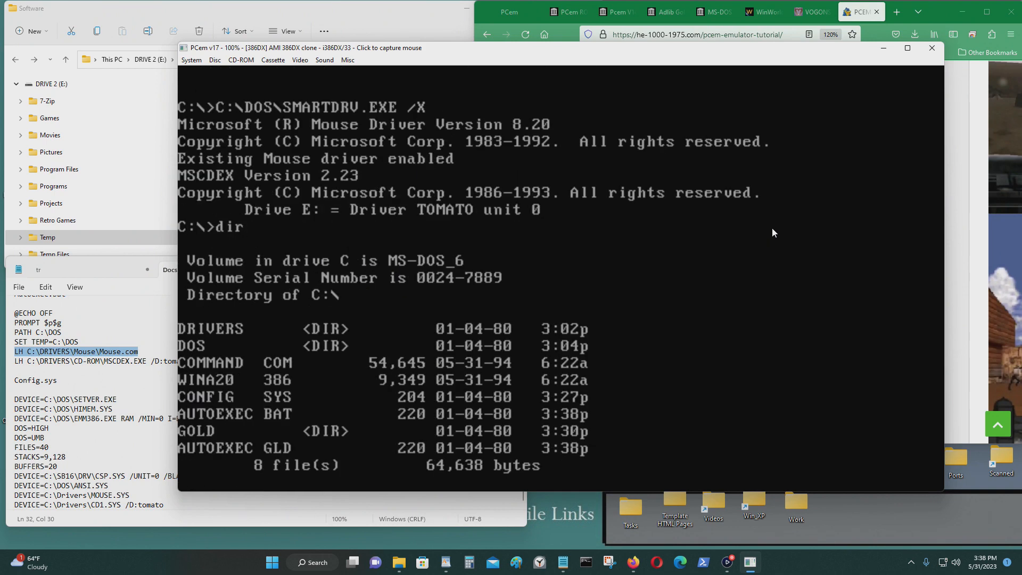
text(cd gold)
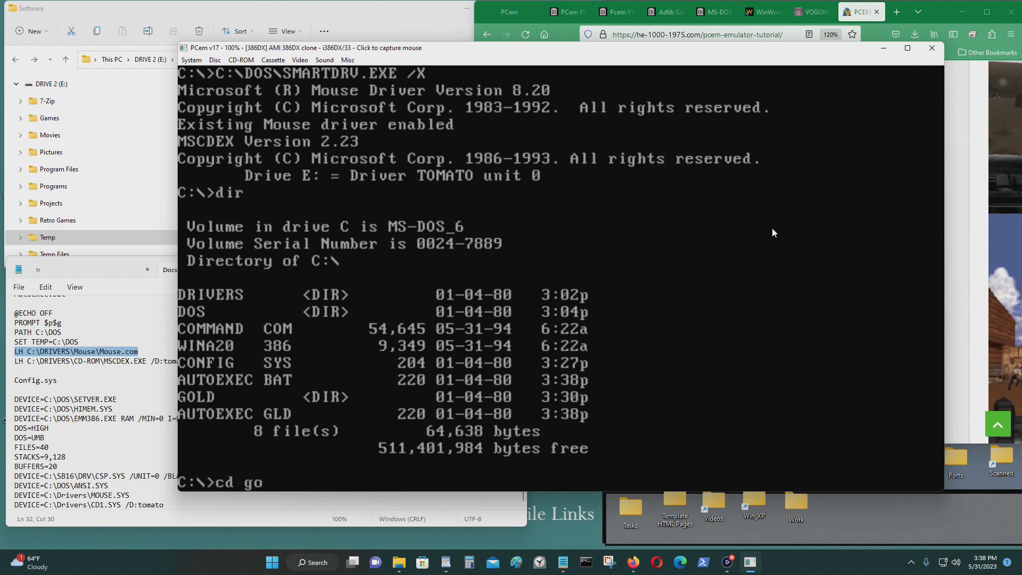
key(Return)
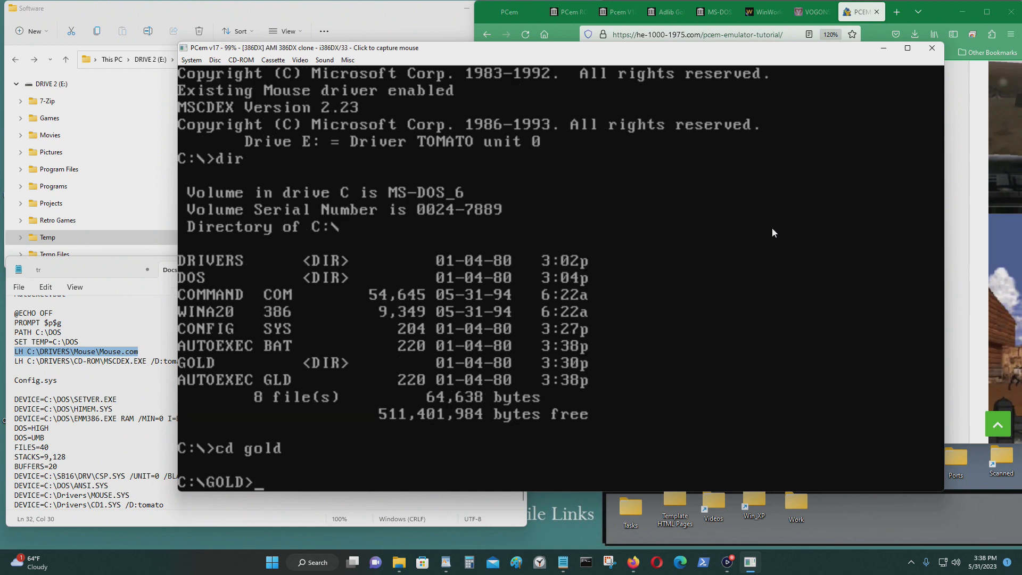
text(jukegold)
key(Return)
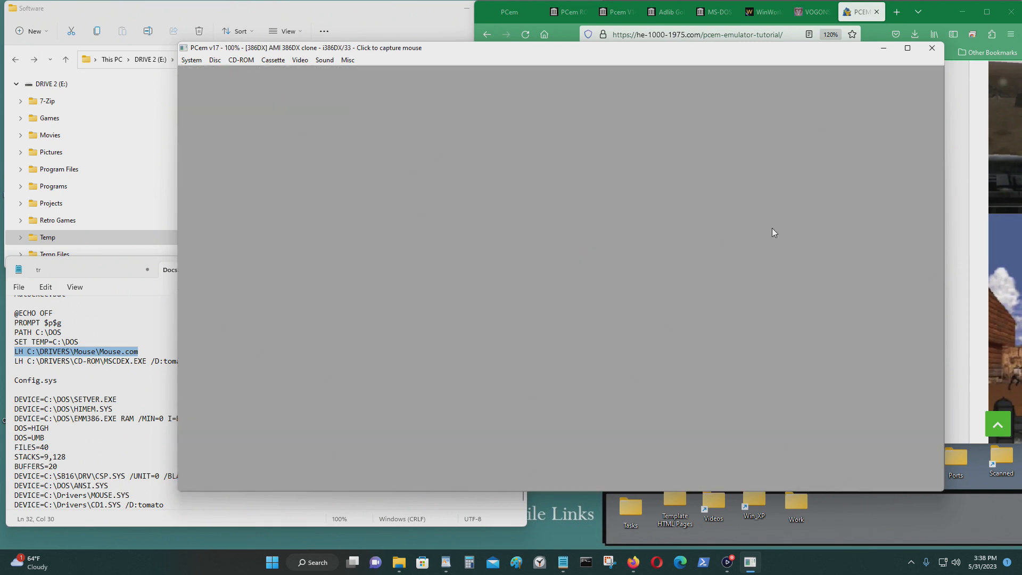
Step: Add LUTECONC.RL2 to the jukebox playlist, then play it and stop playback
click(565, 278)
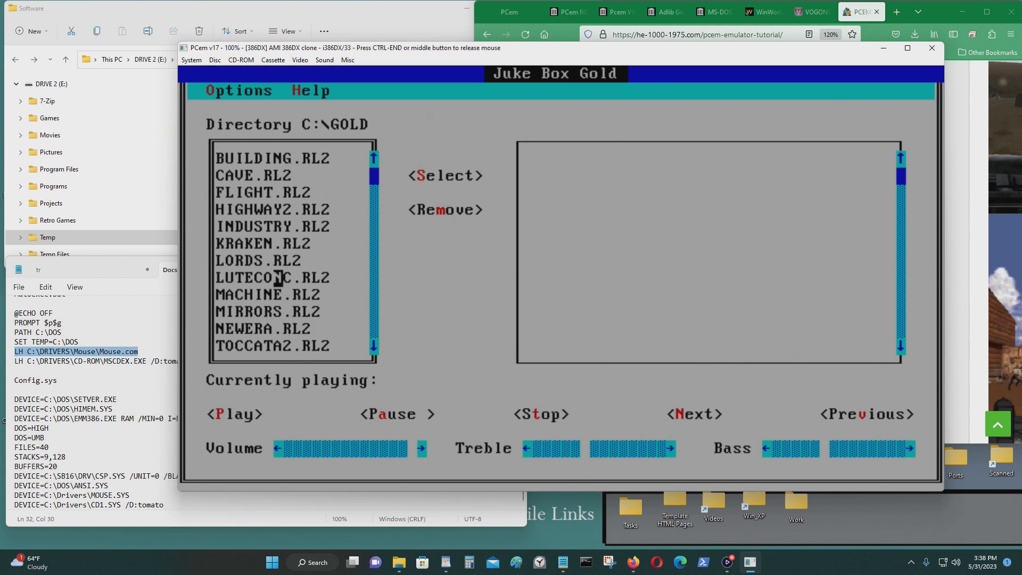
click(271, 278)
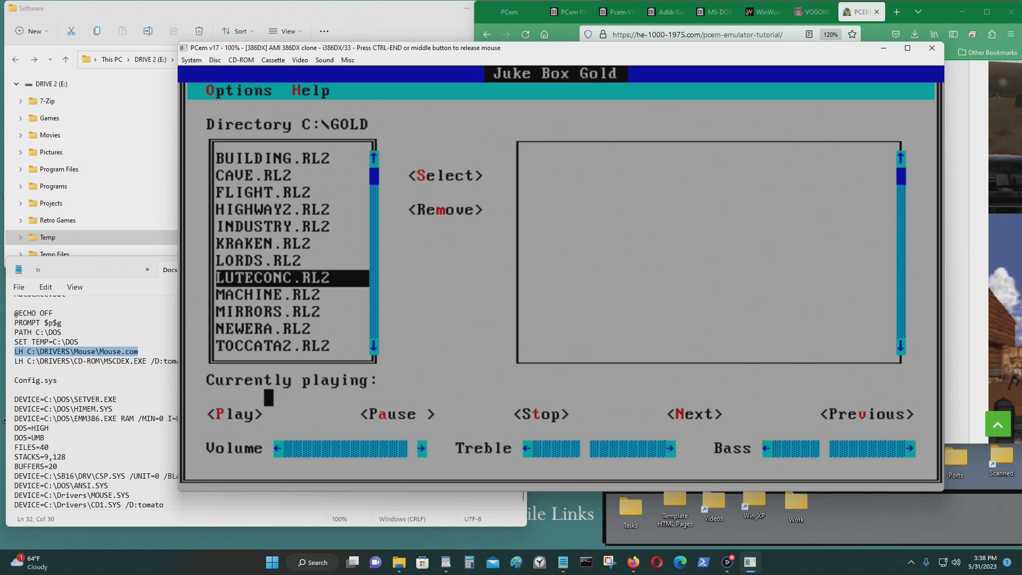
click(442, 175)
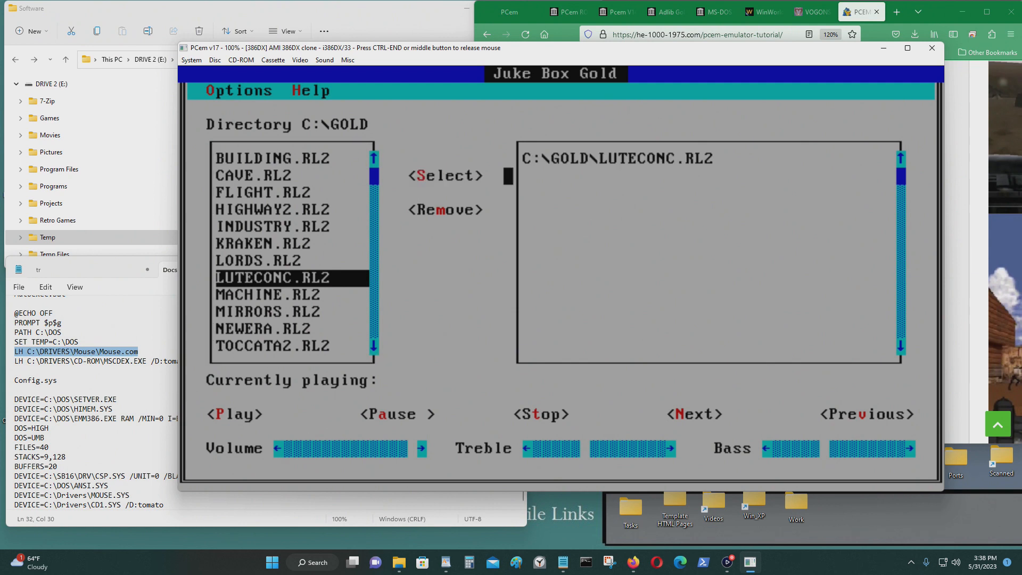
click(599, 160)
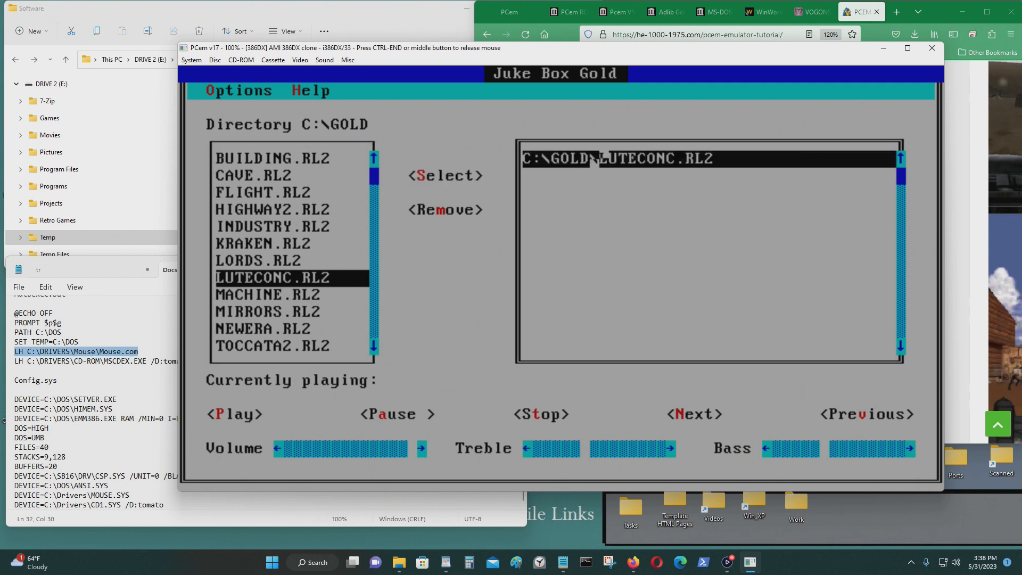
click(248, 414)
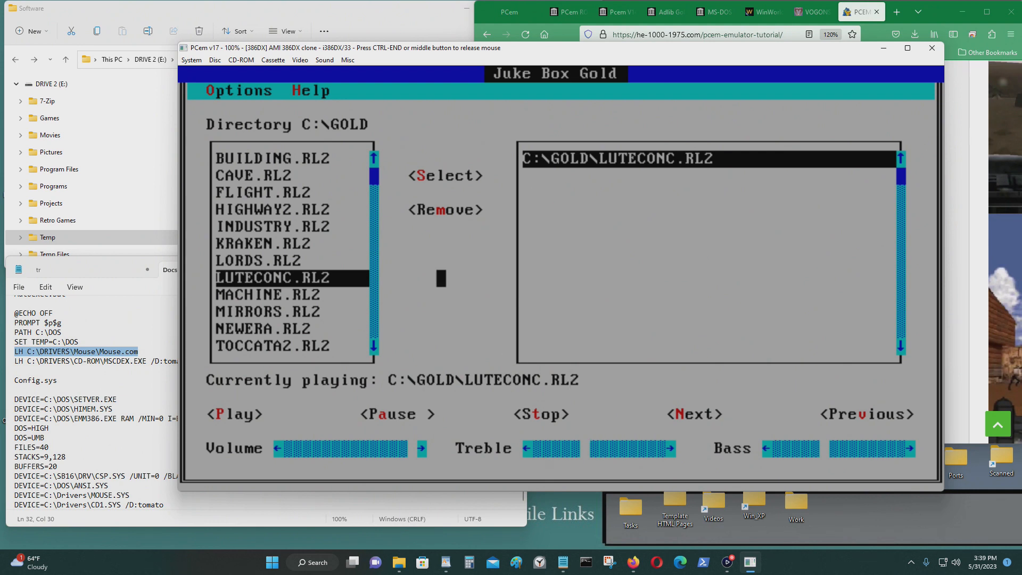
click(556, 415)
Step: Add MACHINE.RL2 to the playlist and try to start playback
click(240, 295)
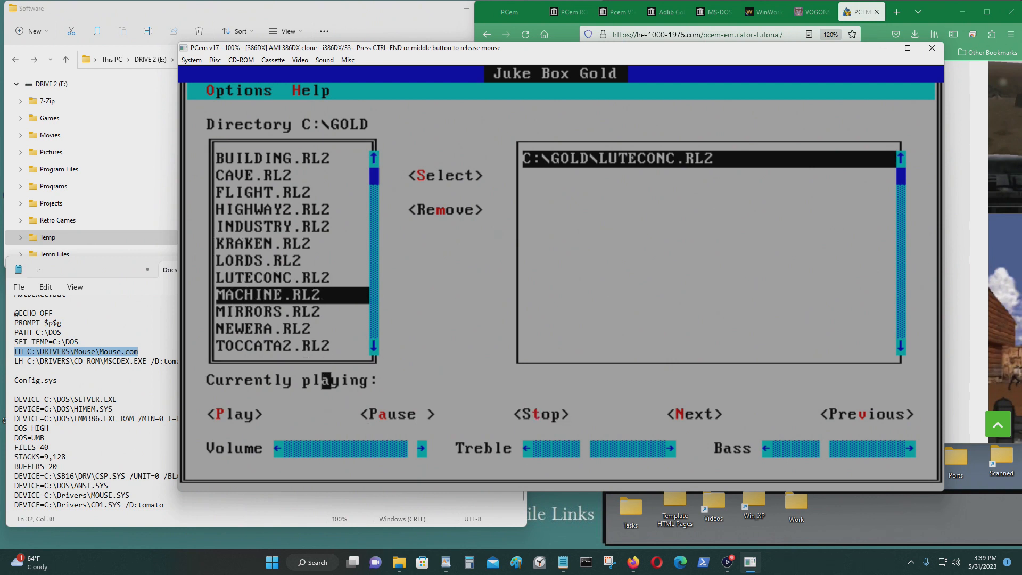
click(451, 176)
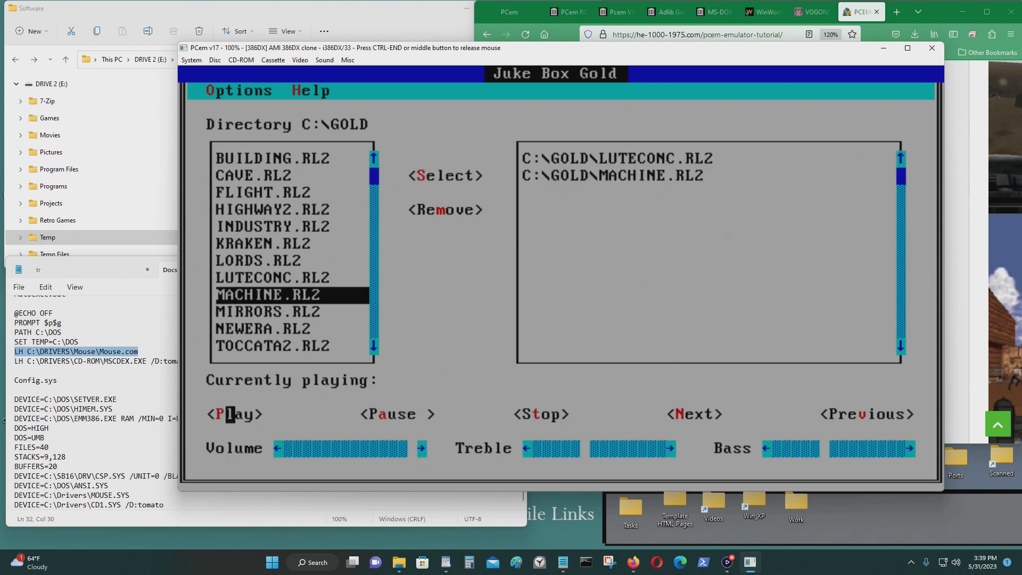
click(230, 416)
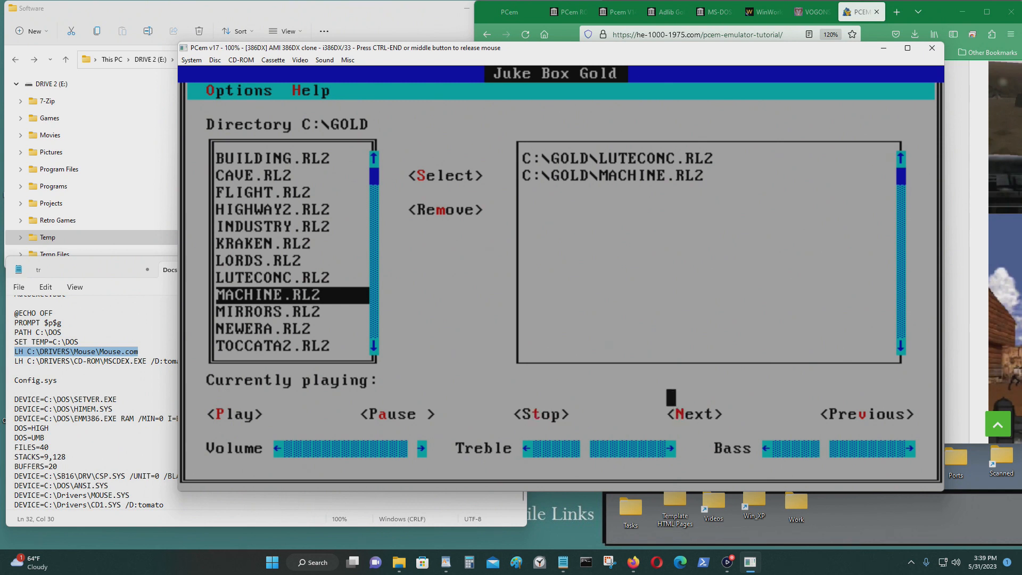
Step: Play the playlist from LUTECONC.RL2, skip to the following song and stop playback
click(613, 159)
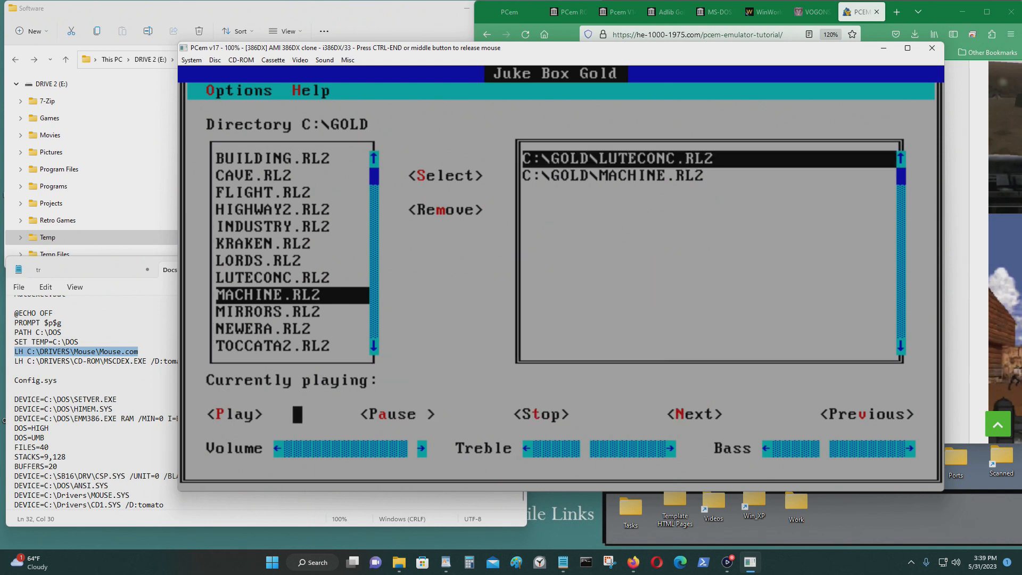
click(250, 415)
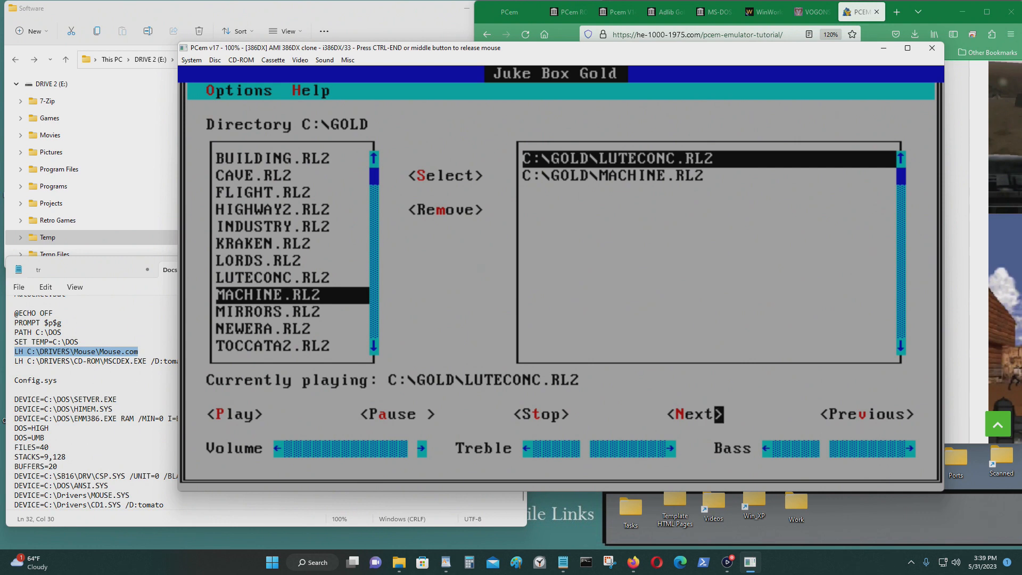
click(709, 414)
click(547, 415)
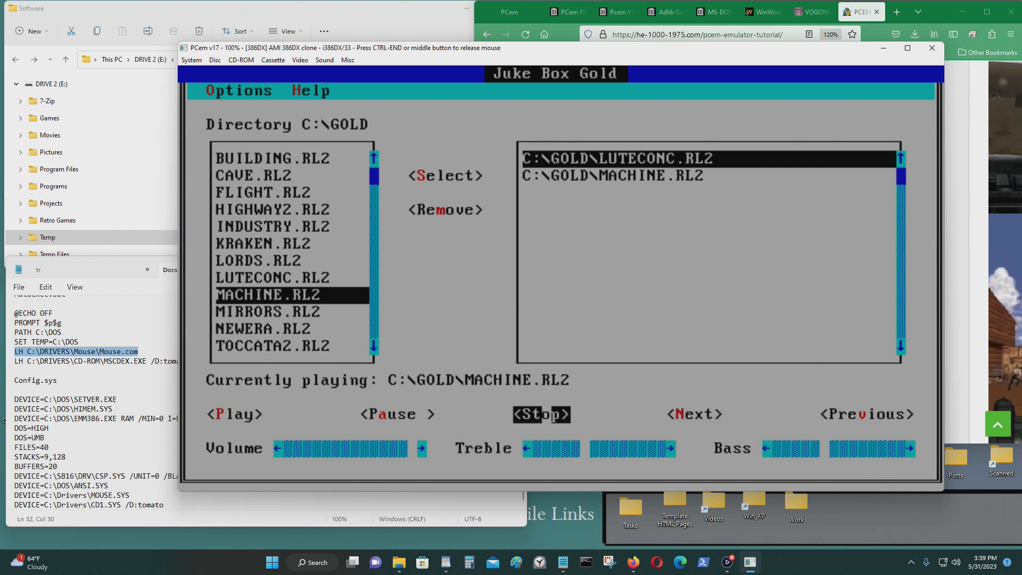
Step: Exit Juke Box Gold back to DOS and close the emulated machine, confirming that emulation stops
click(226, 90)
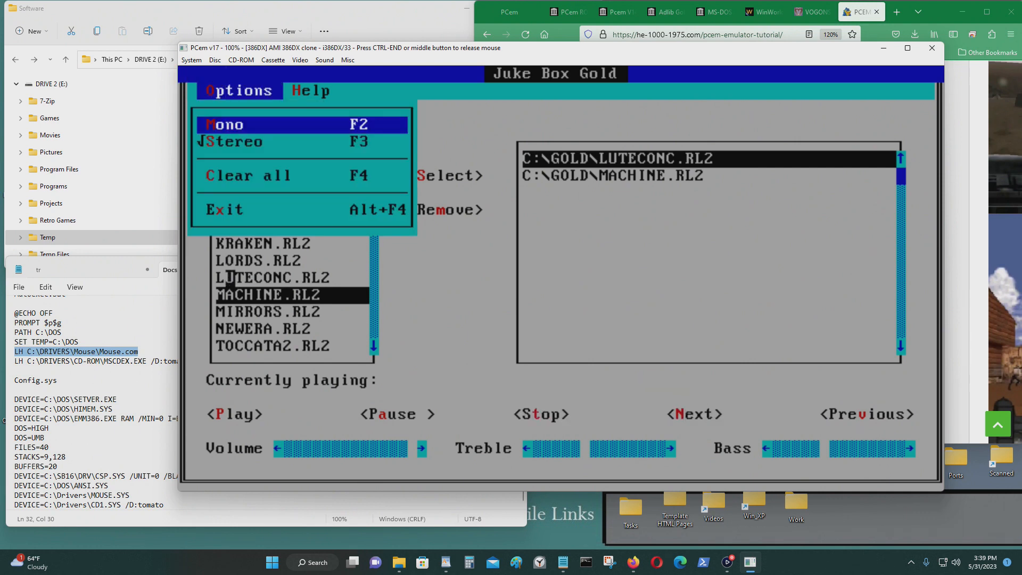
click(229, 210)
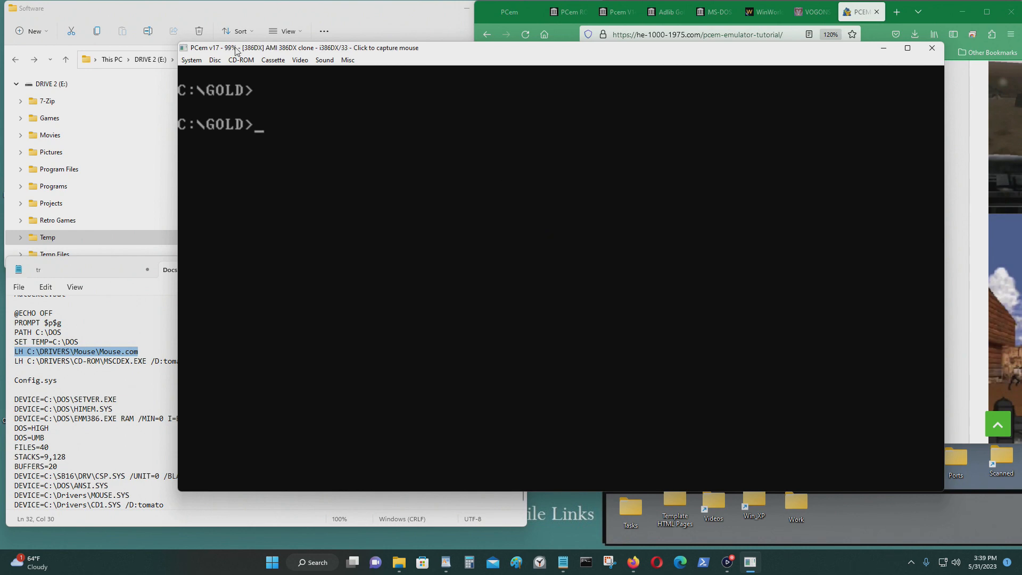
click(191, 59)
click(212, 100)
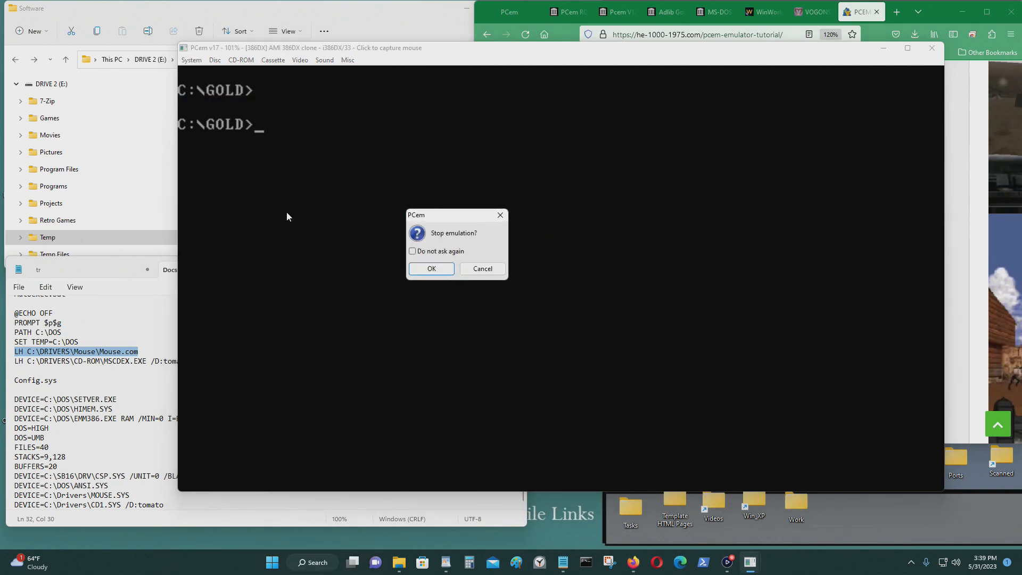
click(445, 269)
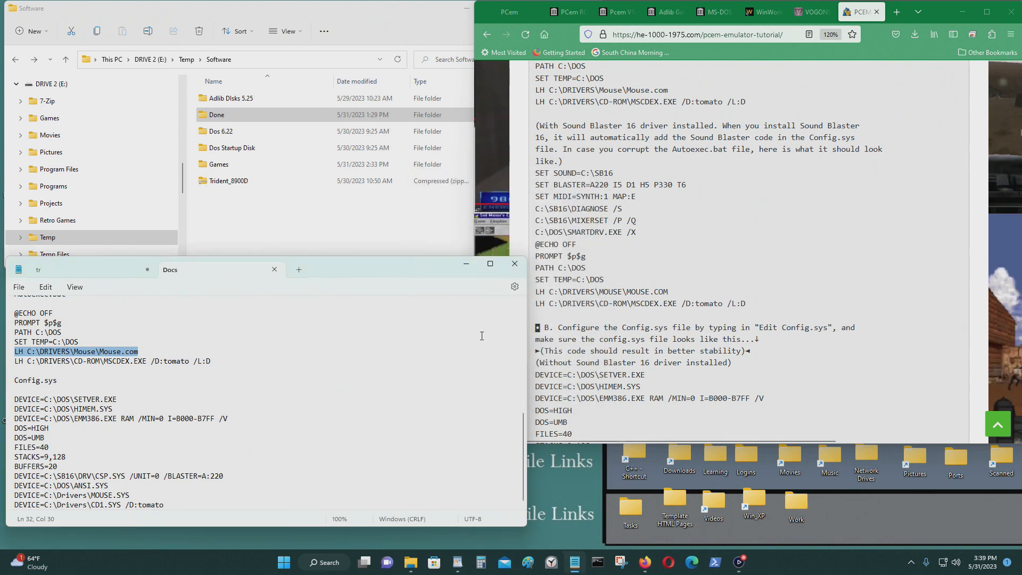
Step: Search Windows for computer management, launch Computer Management and open Disk Management under Storage
click(337, 563)
text(comp)
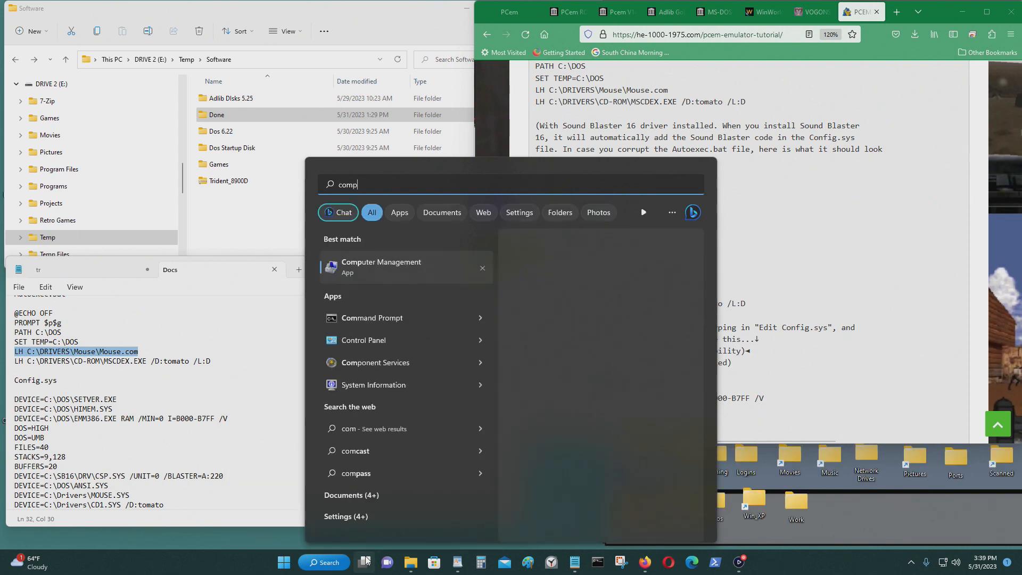
text(uter management)
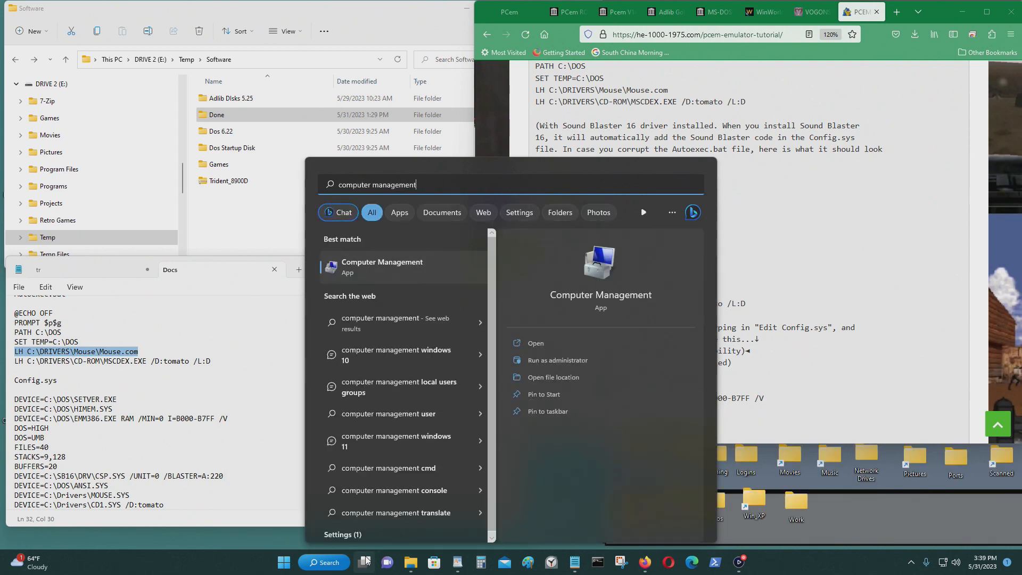
click(393, 265)
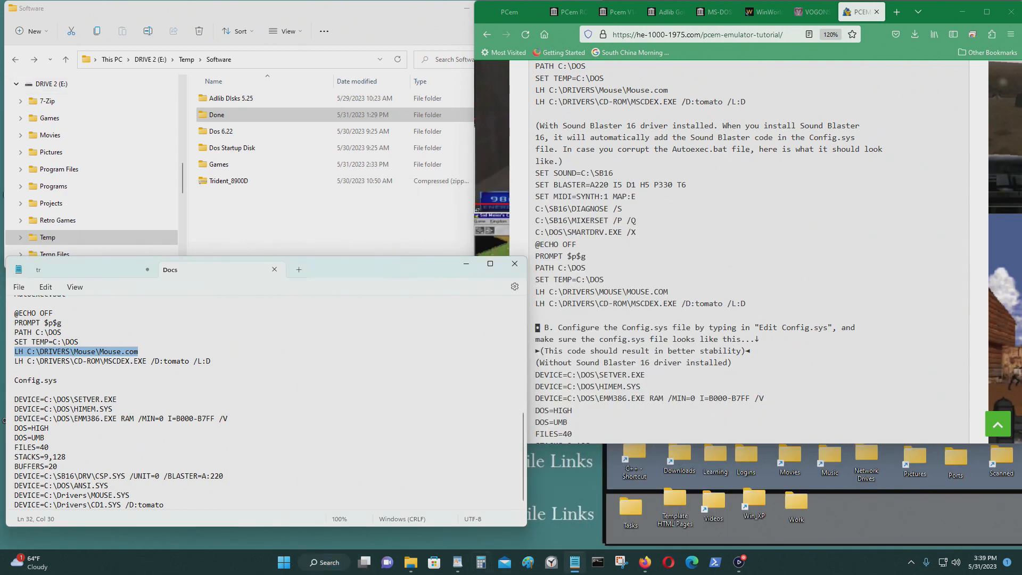
drag(288, 19, 782, 169)
double_click(634, 228)
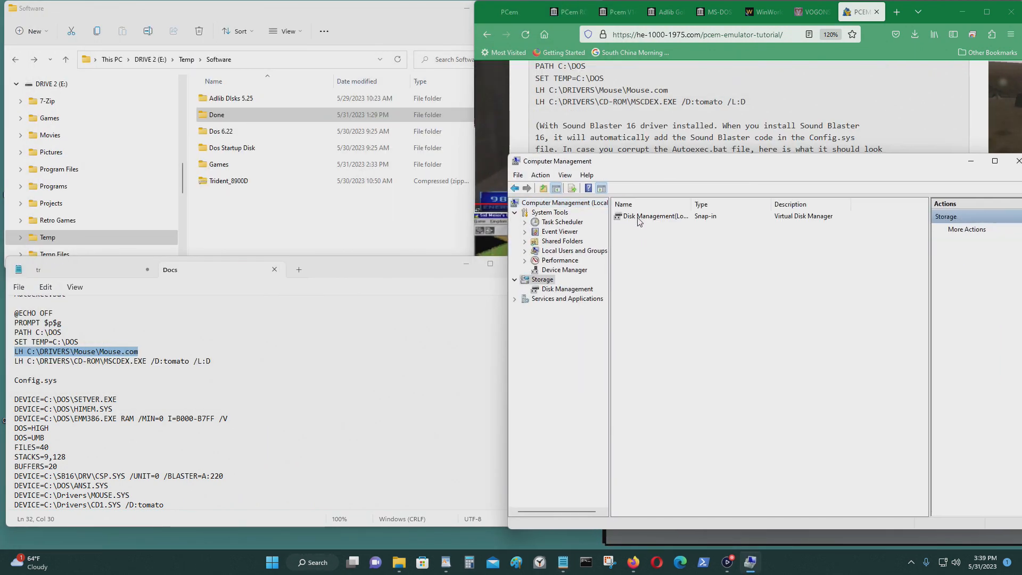
double_click(638, 218)
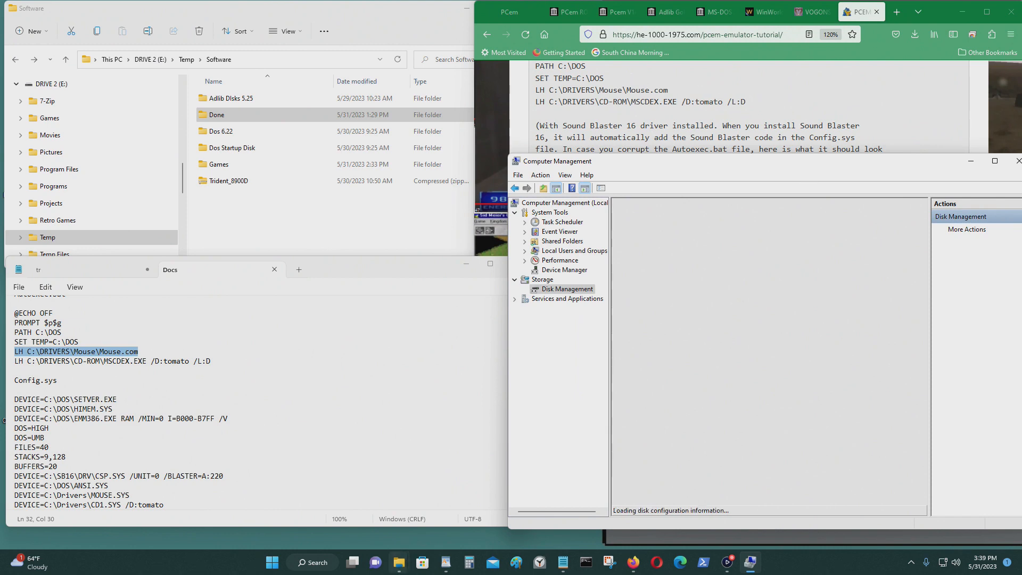
Step: Switch to the PCEM V17 folder in File Explorer, open its Storage subfolder and copy the folder path
click(403, 520)
scroll(423, 374, up, 5)
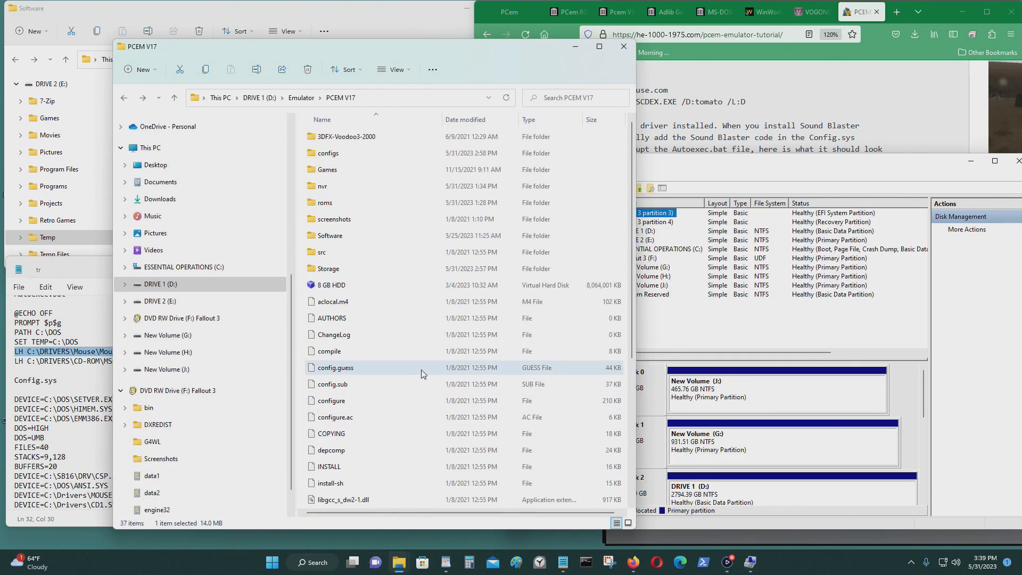
double_click(371, 268)
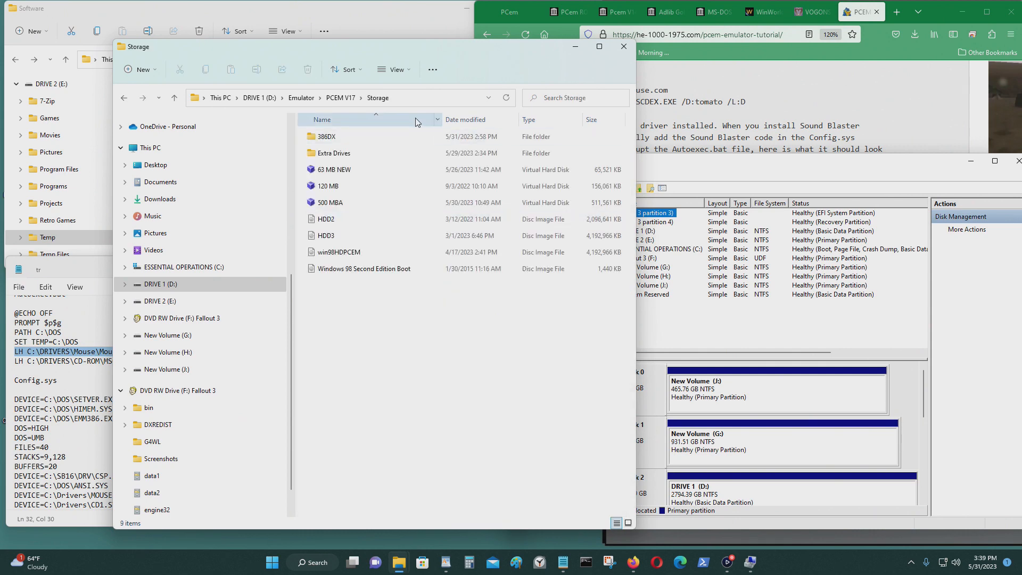
click(248, 98)
right_click(248, 97)
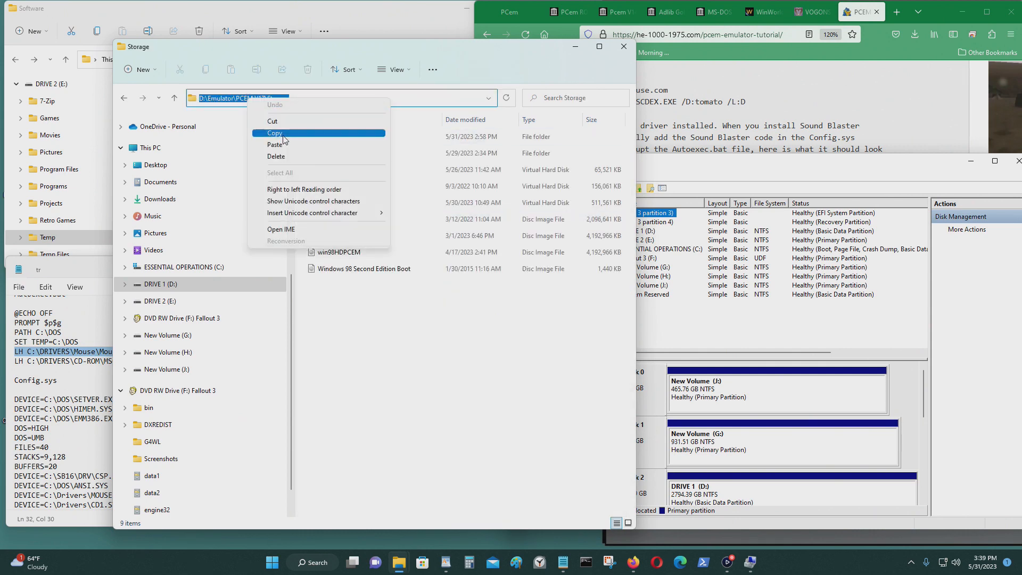
click(266, 137)
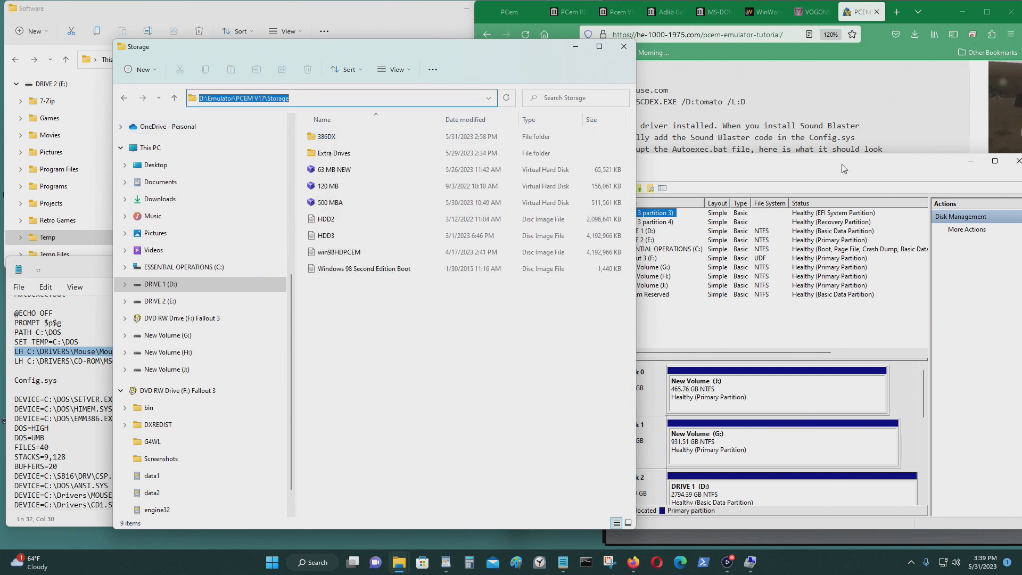
Step: Start attaching a virtual hard disk in Disk Management and browse to the copied path D:\Emulator\PCEM V17\Storage
drag(843, 169, 702, 136)
click(854, 128)
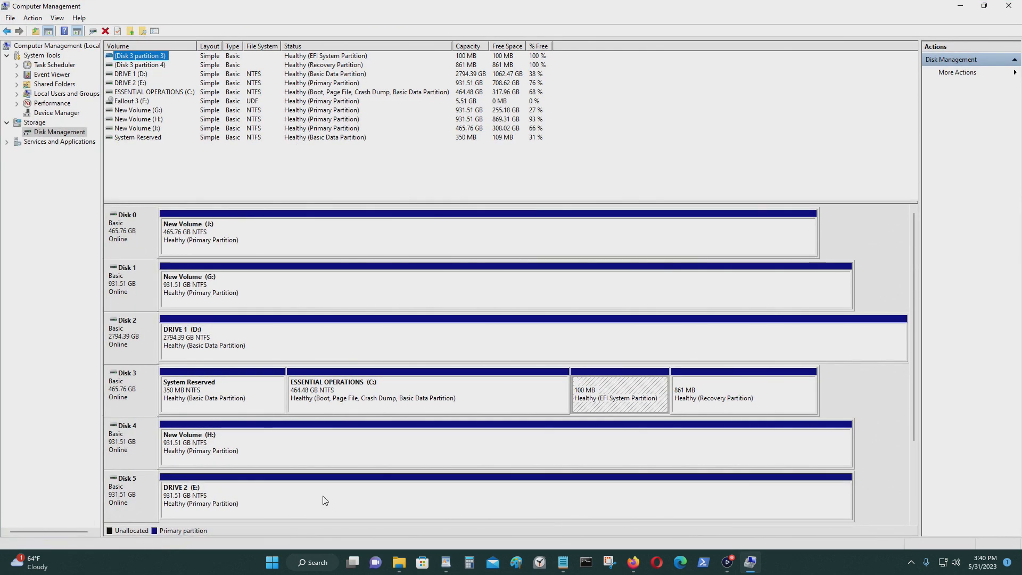
click(323, 501)
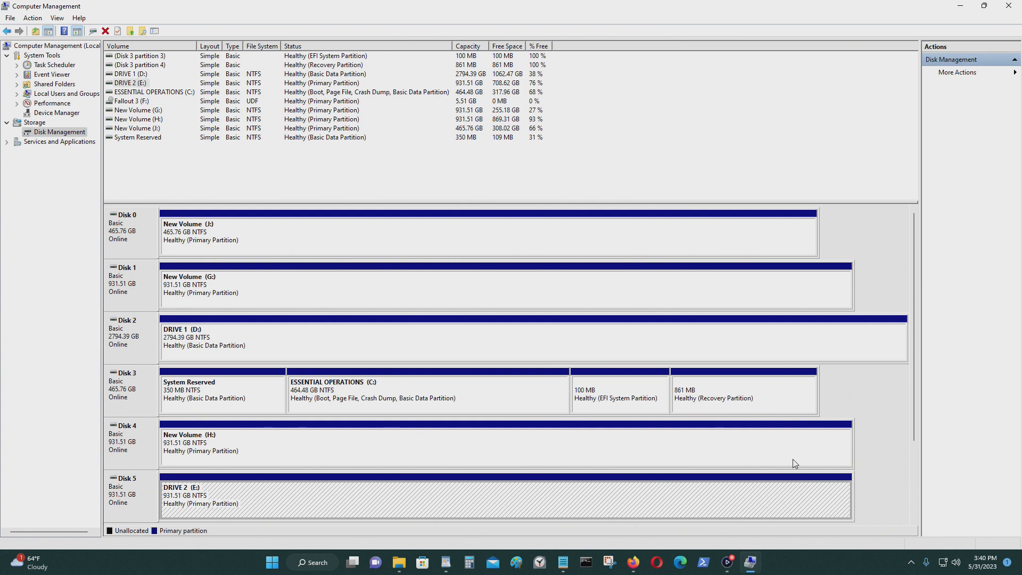
click(979, 76)
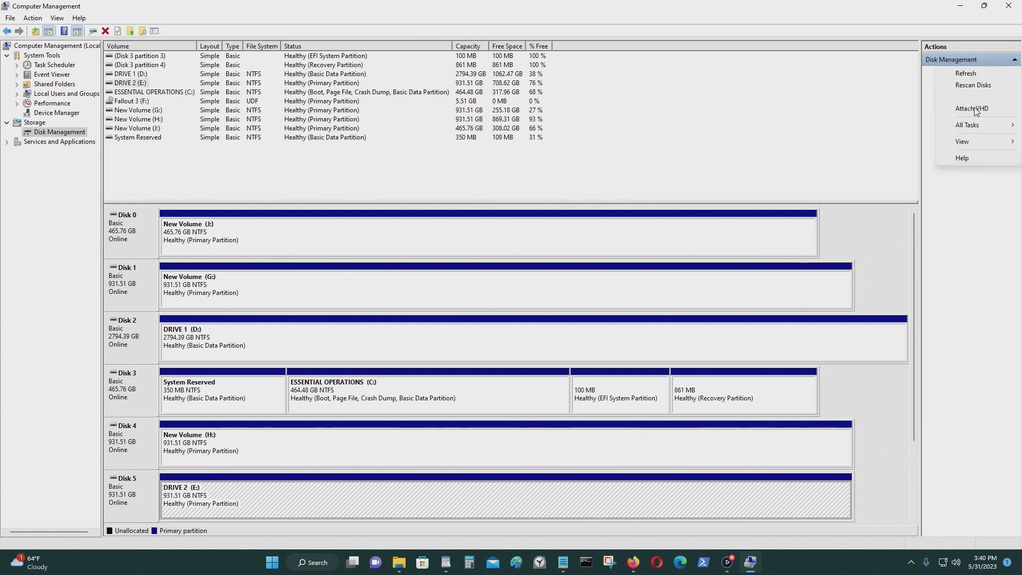
click(976, 109)
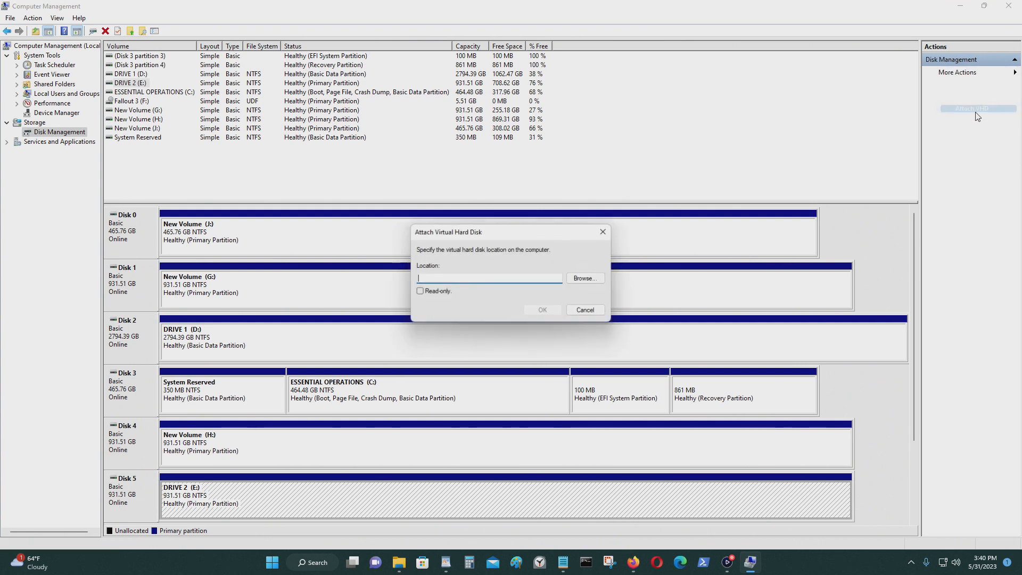
click(585, 278)
click(529, 271)
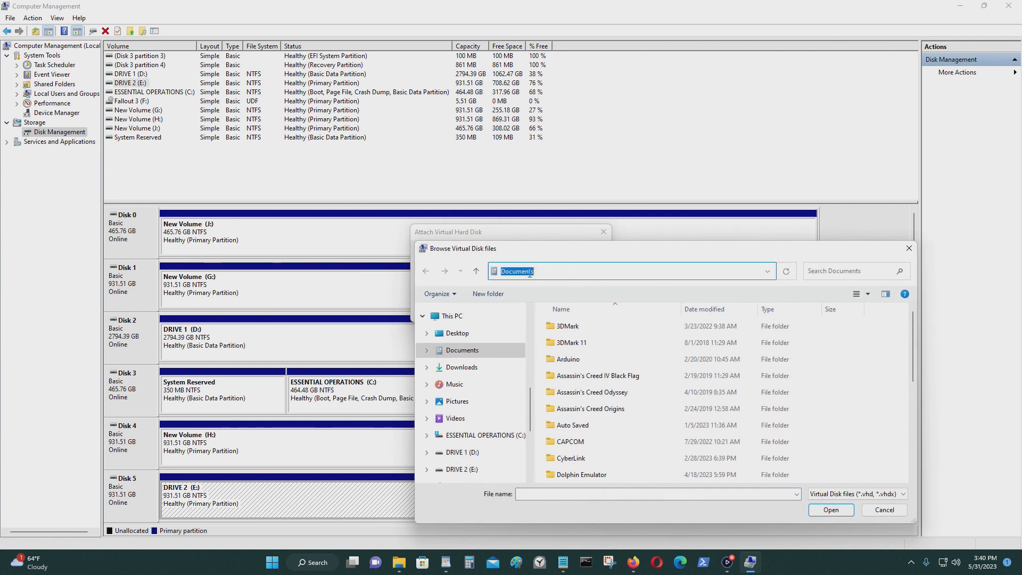
right_click(530, 271)
click(553, 324)
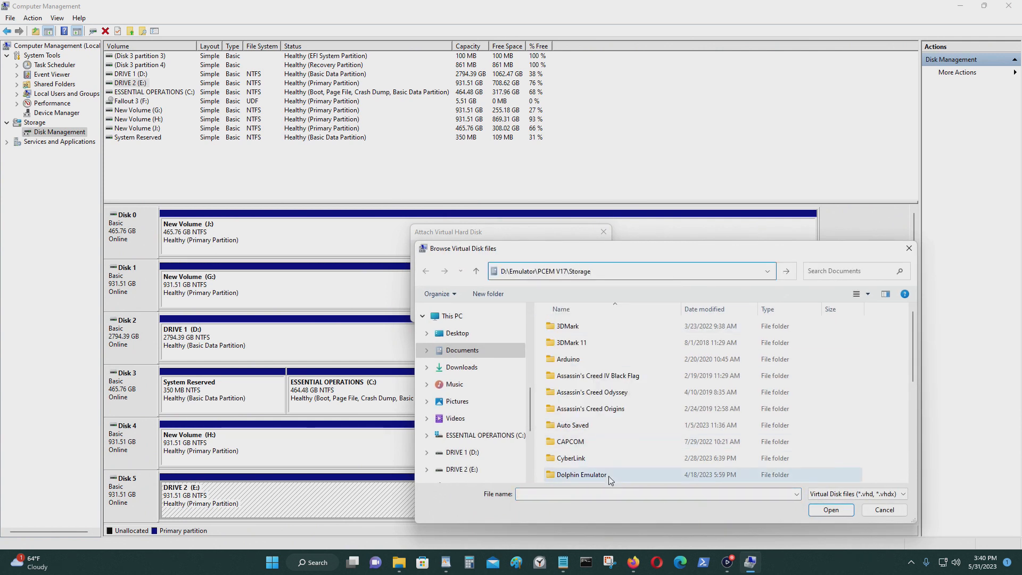
key(Return)
Step: Attach the 500MBSecond virtual hard disk from the 386DX folder, leaving read-only off
double_click(578, 326)
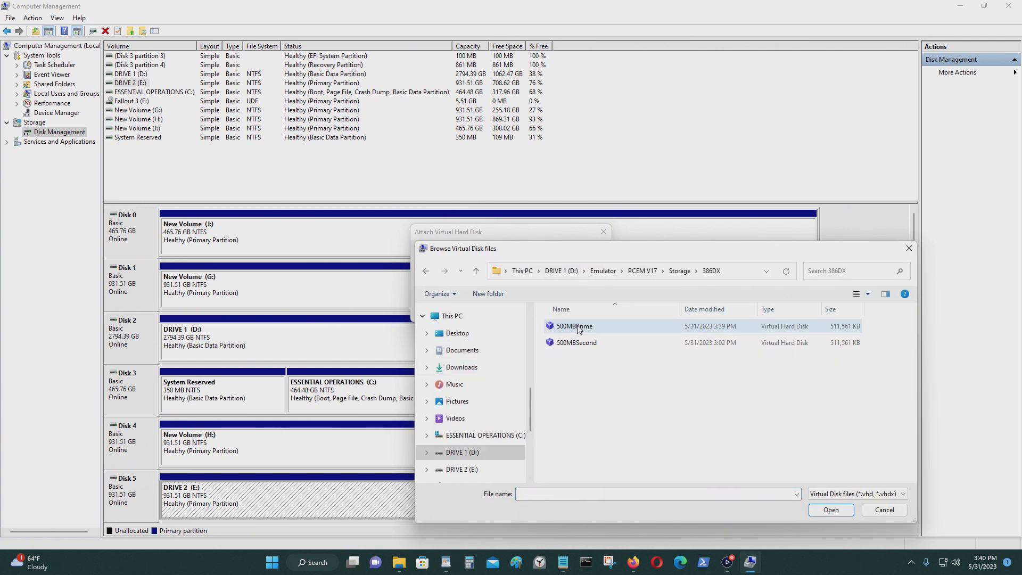
click(579, 343)
click(831, 509)
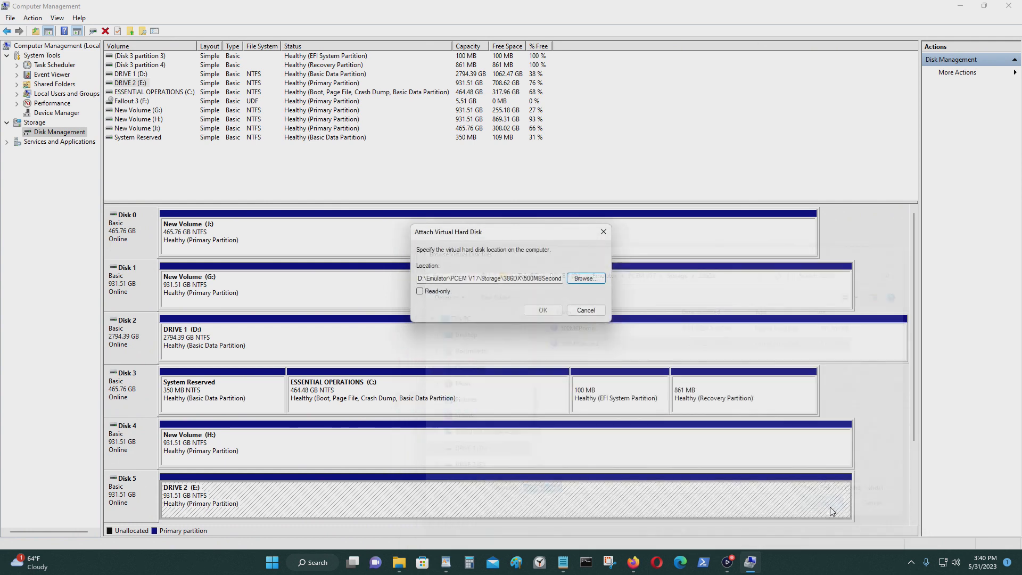
click(544, 310)
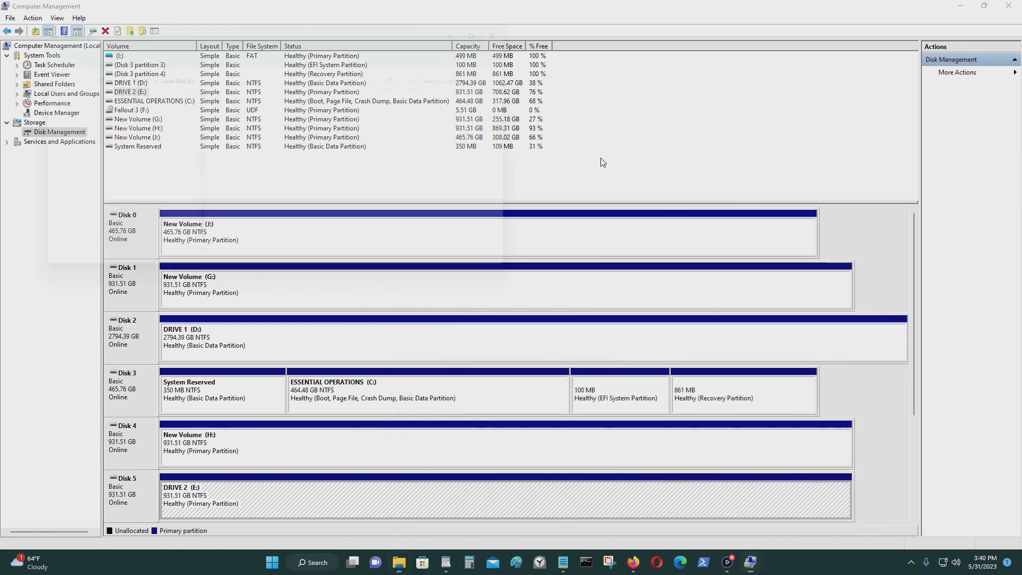
Step: Minimize Computer Management and place the Local Disk (I:) window beside the Storage folder window
drag(422, 17, 894, 122)
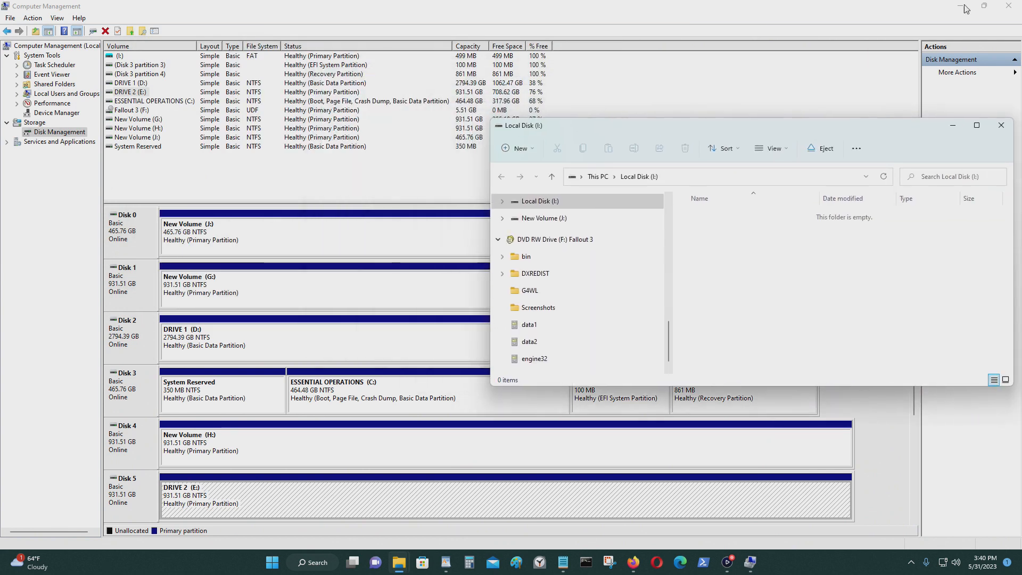
click(960, 5)
drag(790, 123, 802, 128)
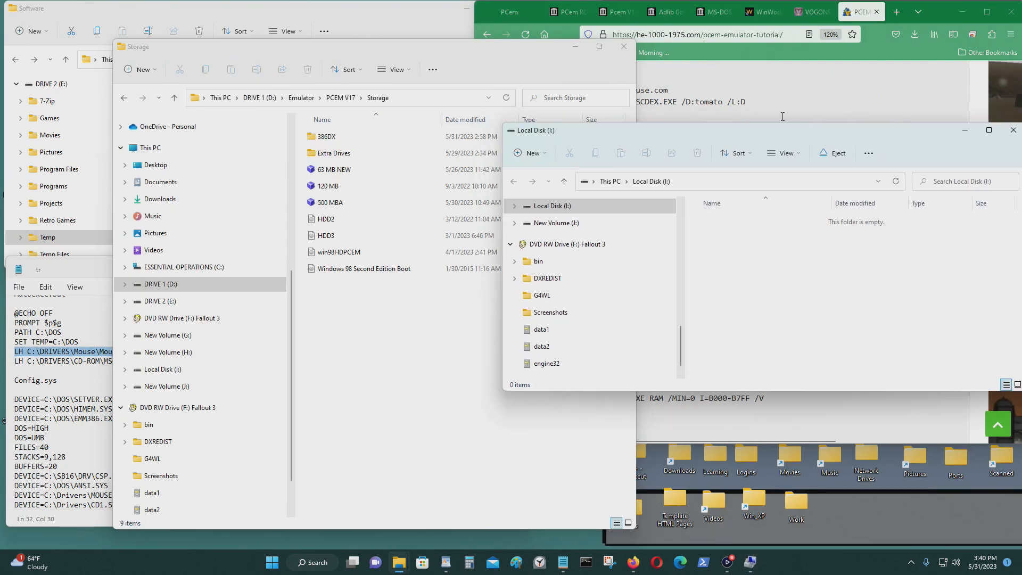
Step: Minimize the Storage window, create a Drivers folder on Local Disk (I:) and add a Video folder inside it
click(575, 46)
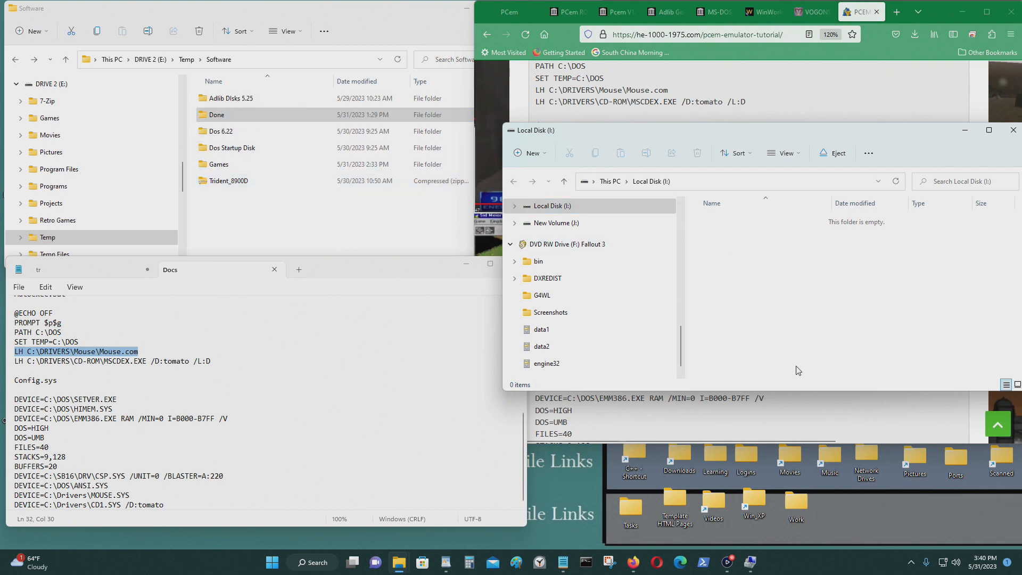
key(ctrl+shift+n)
text(Drivers)
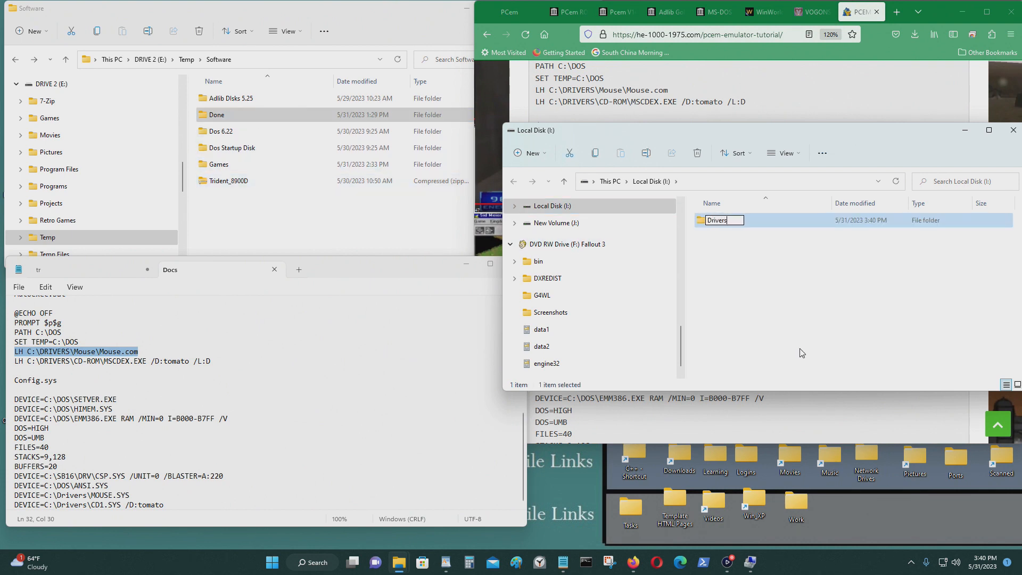
key(Return)
double_click(743, 219)
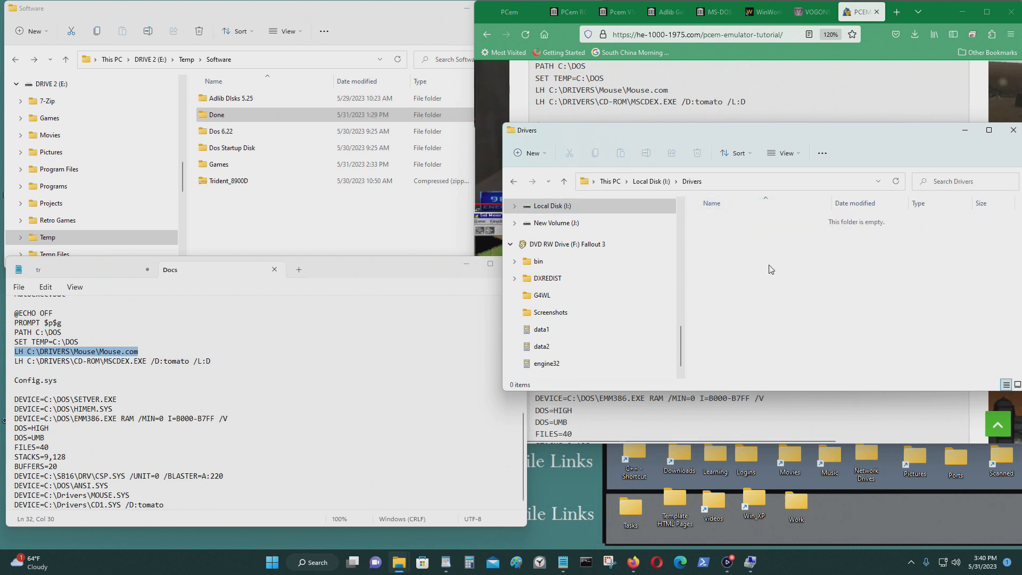
key(ctrl+shift+n)
text(Video)
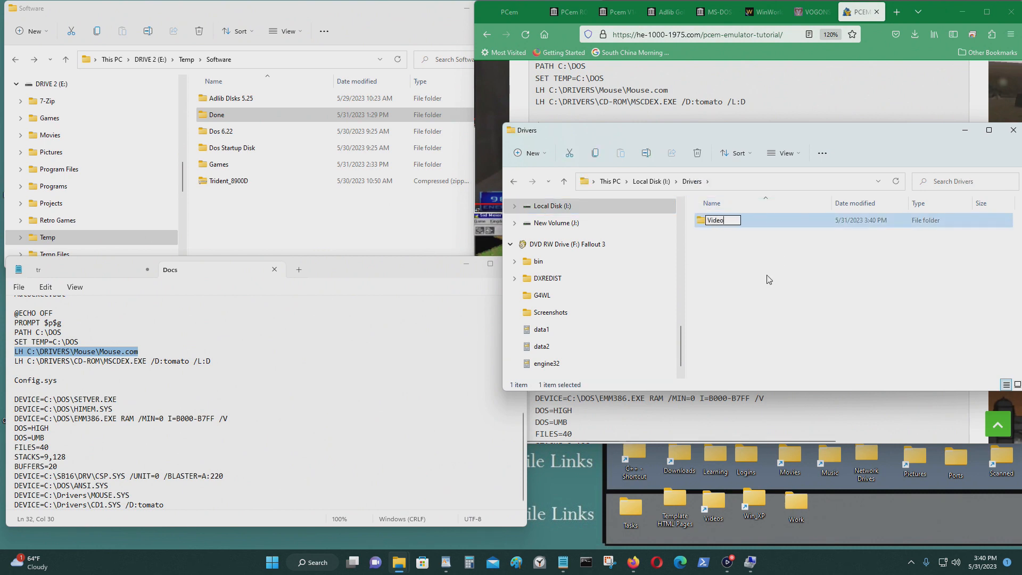
key(Return)
Step: Copy everything from the Trident_8900D archive's Trident 8900D folder into the new Video folder and check its contents
double_click(311, 181)
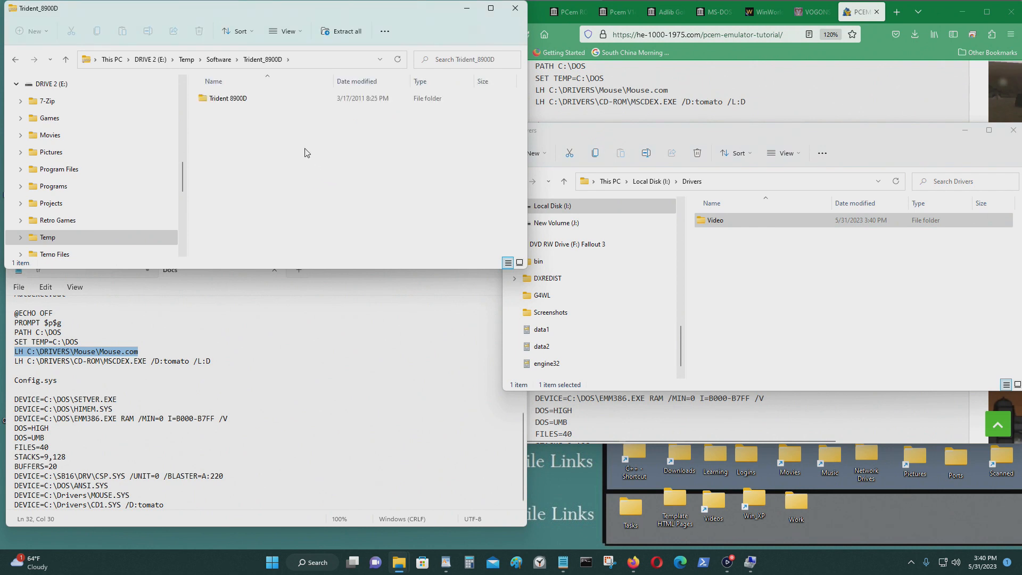
double_click(290, 99)
drag(346, 223, 723, 219)
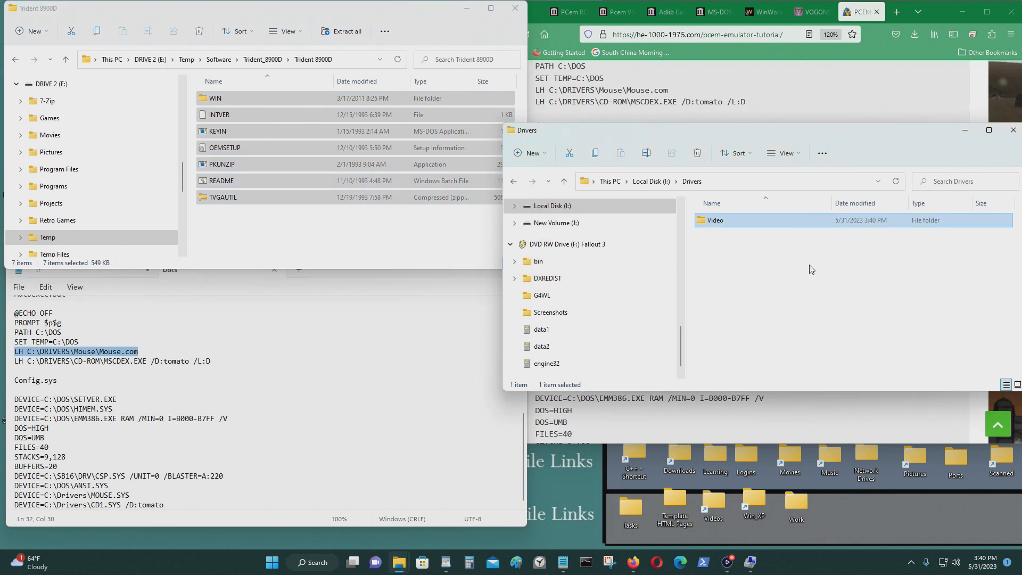
double_click(758, 220)
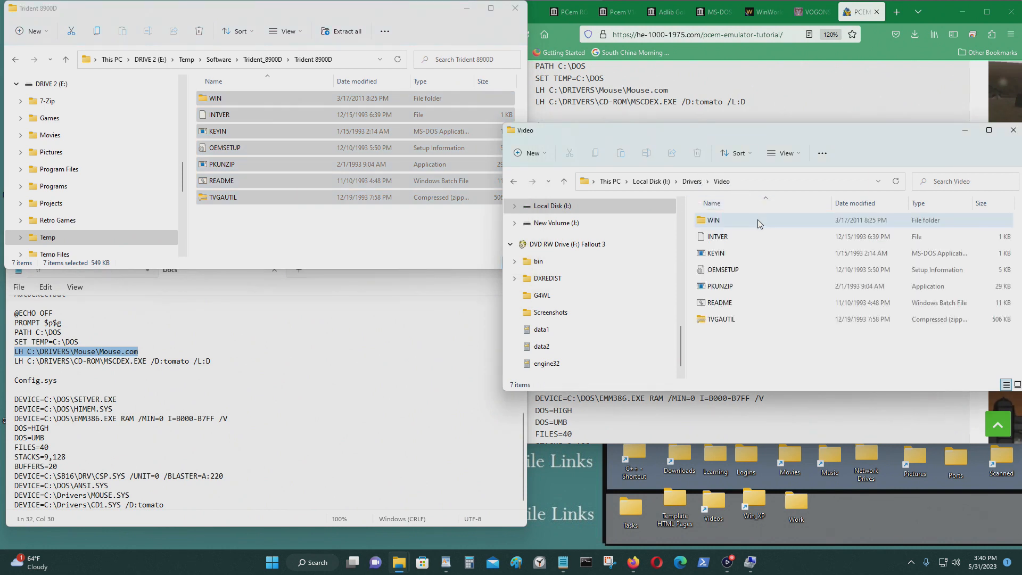
click(513, 181)
Step: Go to the Games subfolder of Software in the source window and create a Games folder inside Drivers on Local Disk (I:)
click(15, 60)
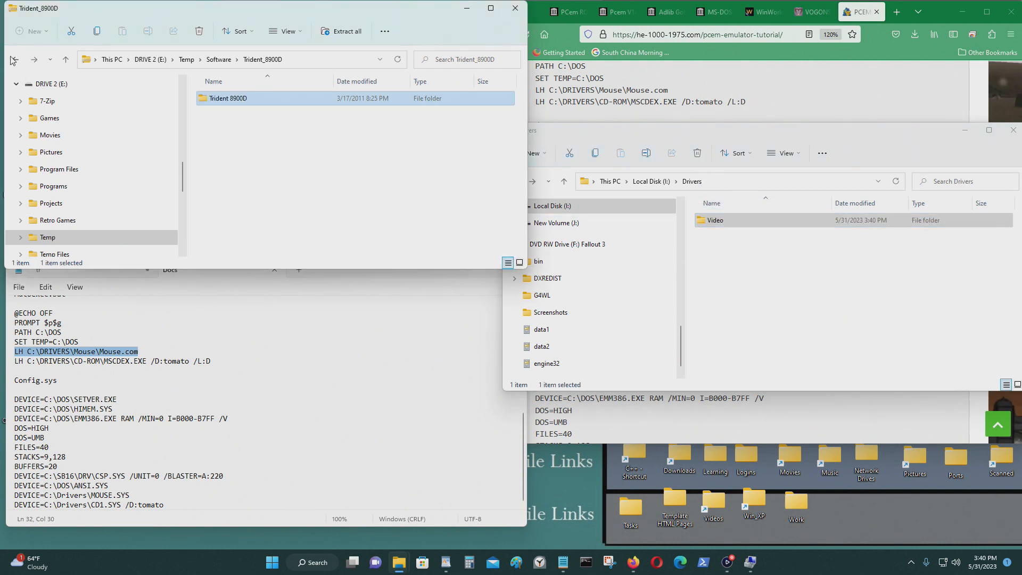
click(15, 60)
double_click(251, 165)
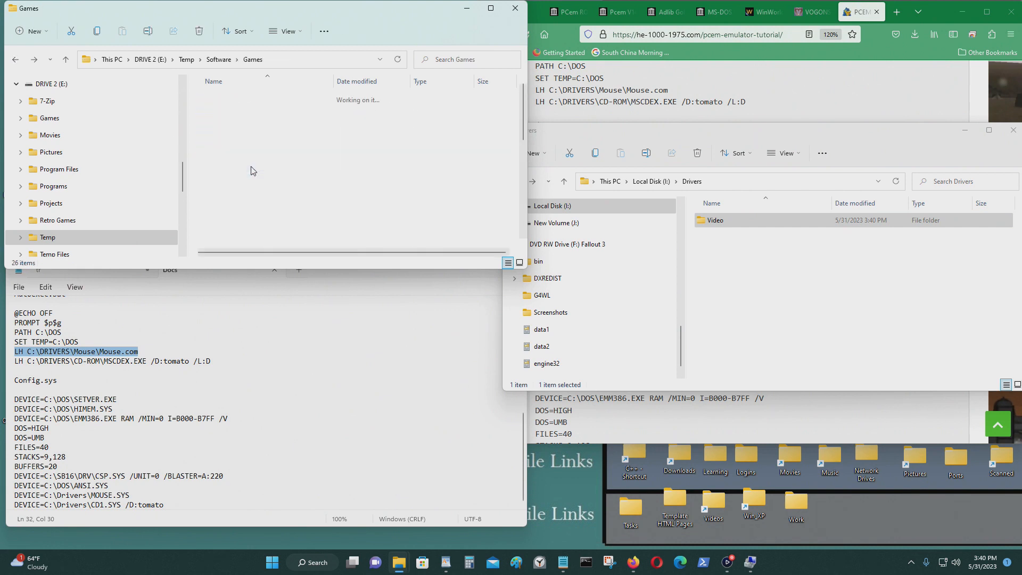
click(776, 305)
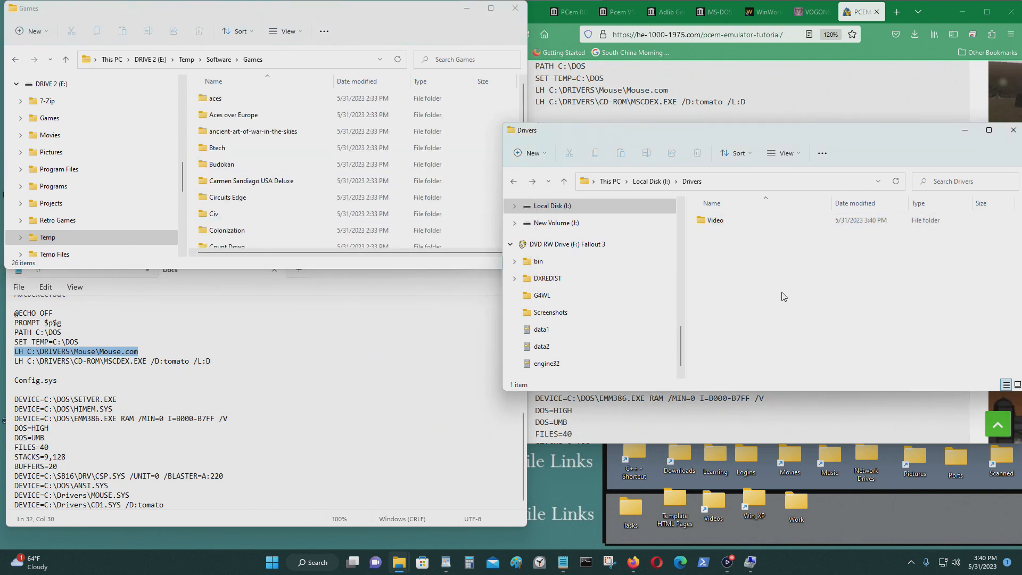
key(ctrl+shift+n)
text(Games)
key(Return)
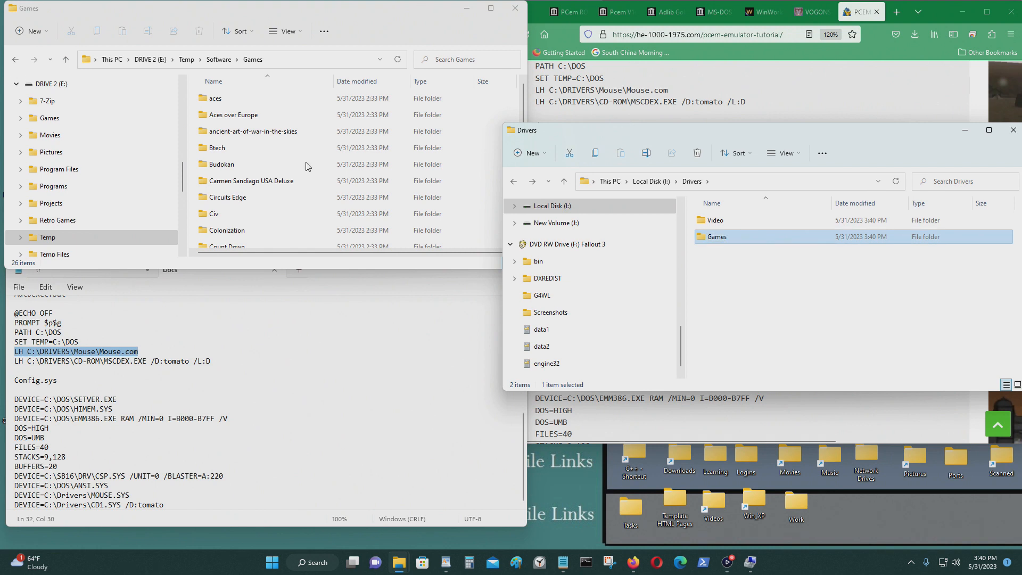
Step: Copy all the game folders into the new Games folder under Drivers and close the source Games window
drag(193, 97, 735, 240)
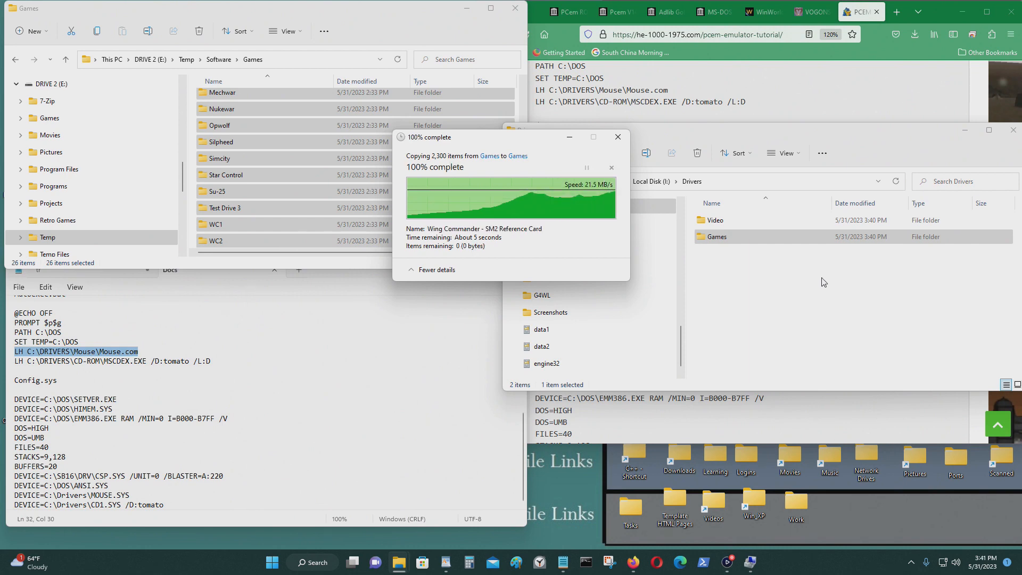
click(521, 11)
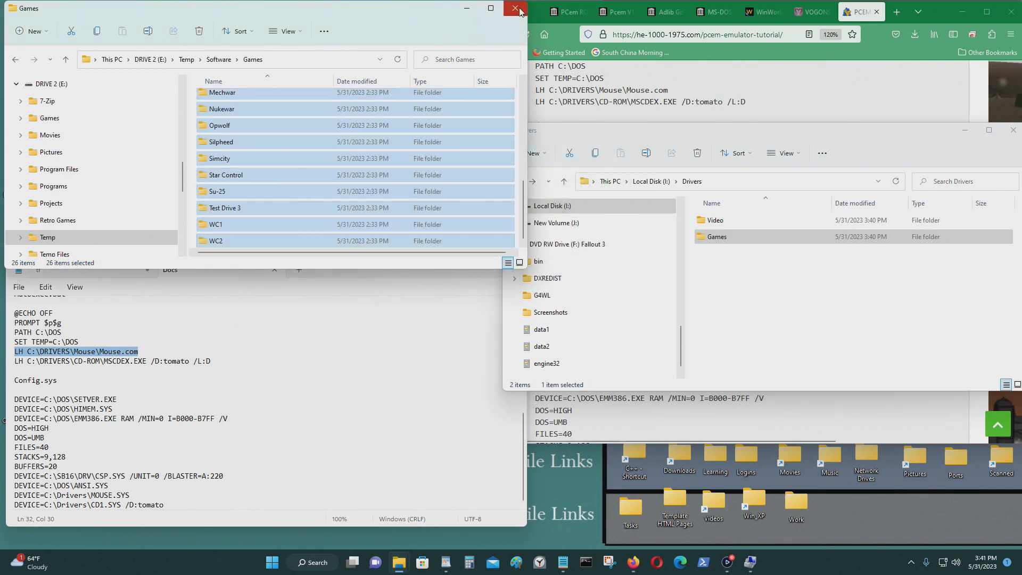
click(515, 8)
Step: Switch back to Computer Management and rescan the disks in Disk Management
click(750, 563)
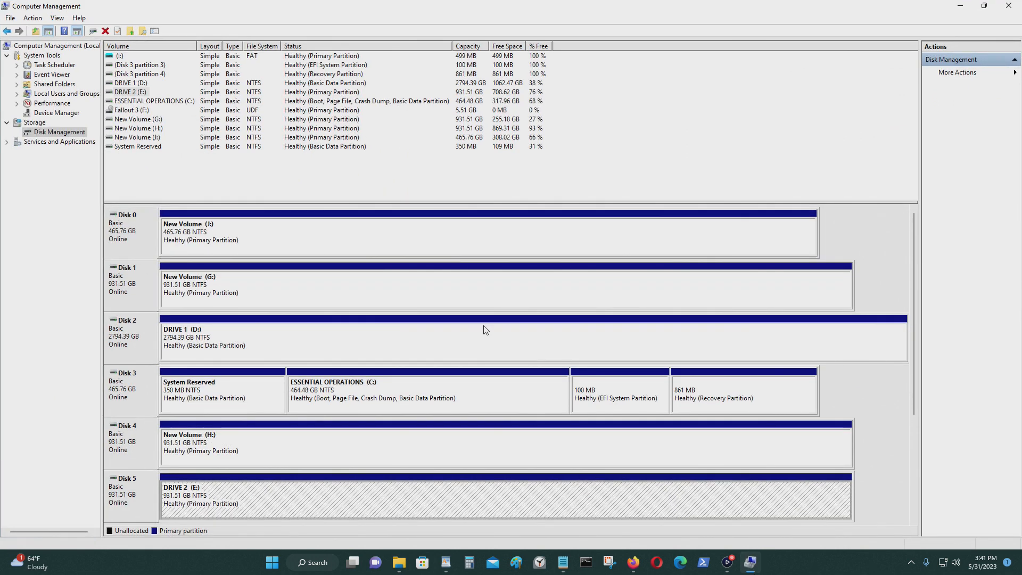
click(1010, 74)
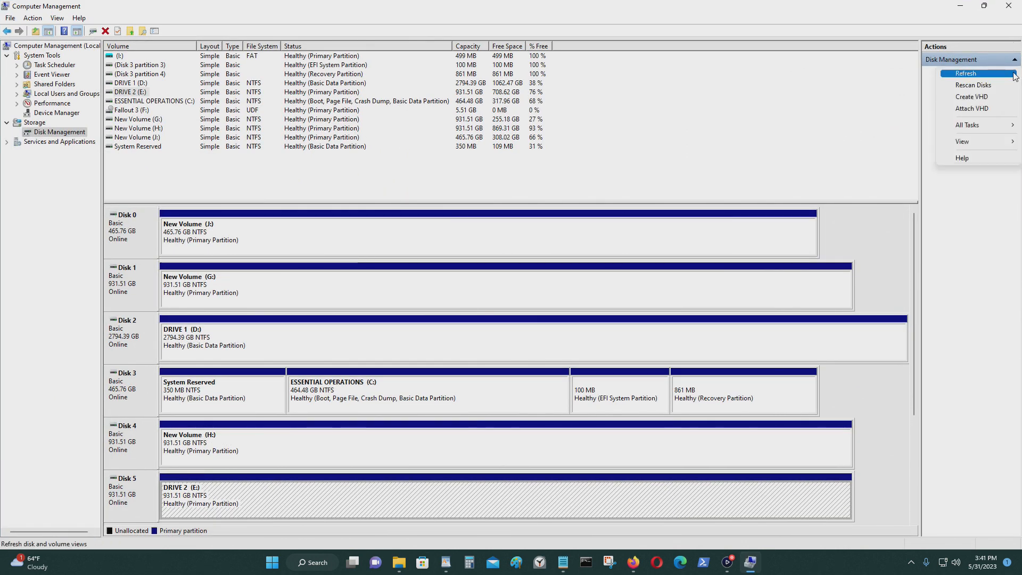
click(986, 87)
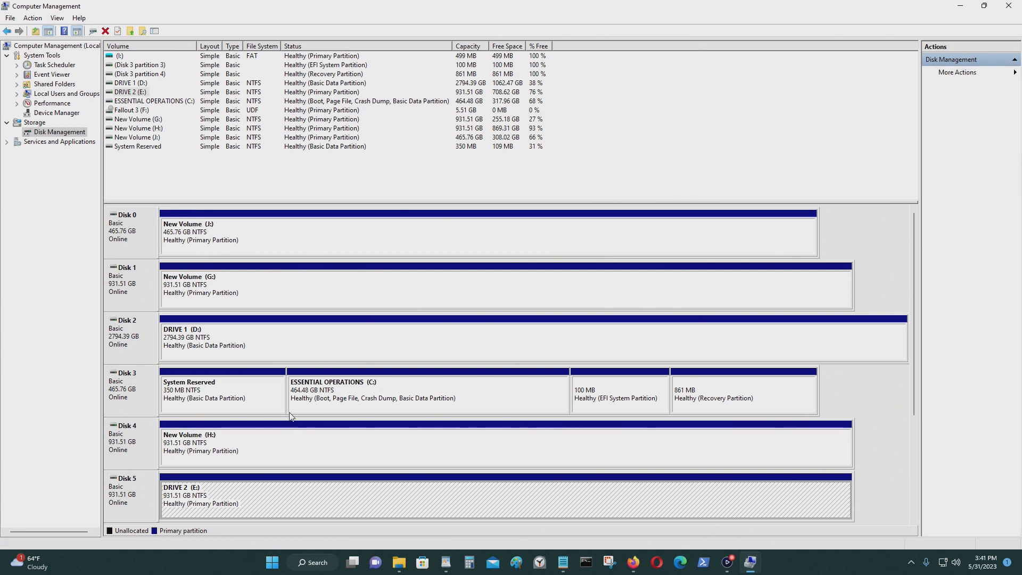
Step: Detach the virtual hard disk shown as Disk 6 (I:) and close Computer Management
drag(914, 407, 919, 532)
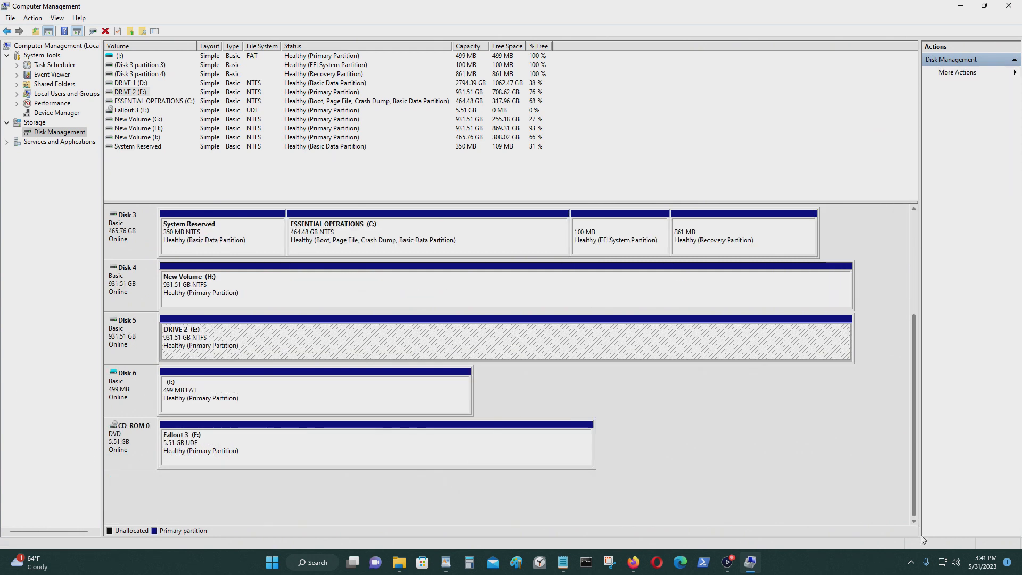
right_click(124, 391)
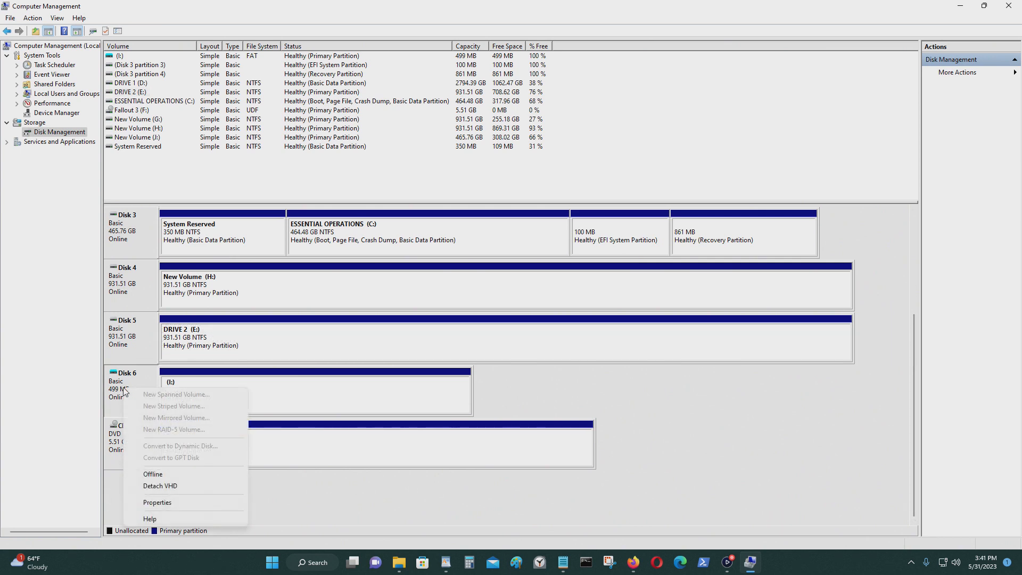
click(173, 487)
click(551, 302)
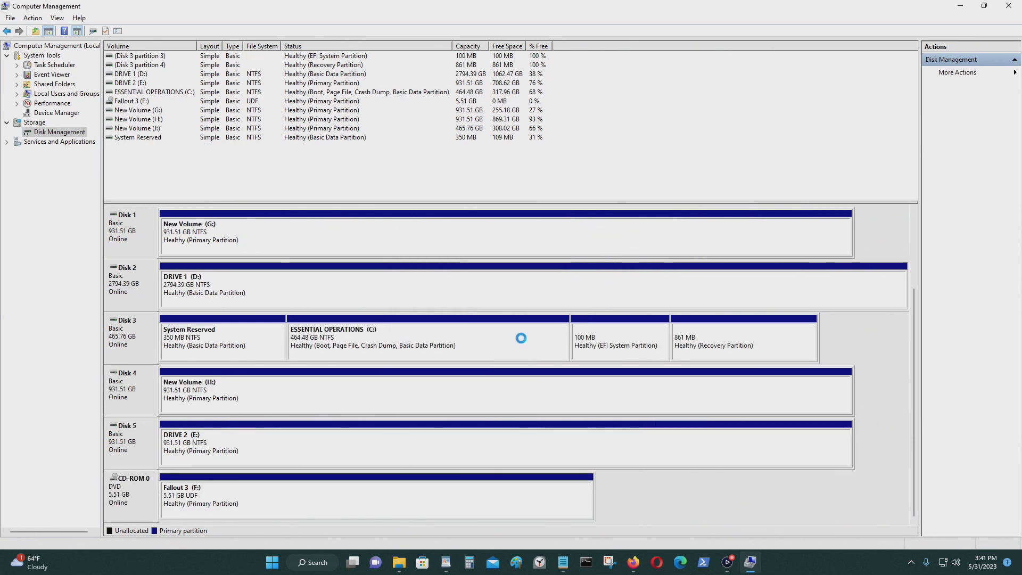
click(1008, 6)
click(818, 227)
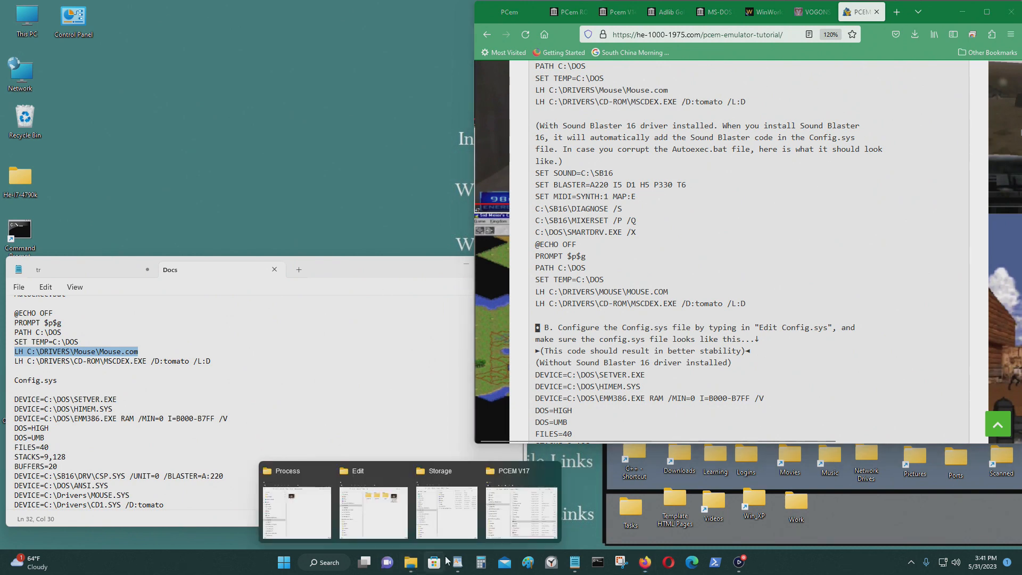
Step: Launch PCem from the PCEM V17 folder, start the 386 DX machine and switch it to full screen
click(522, 508)
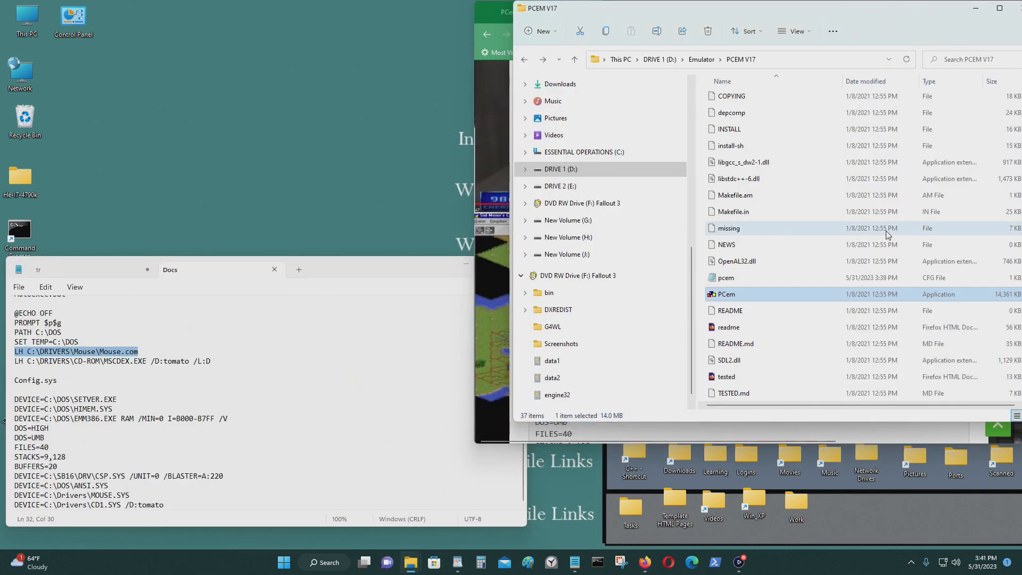
double_click(749, 295)
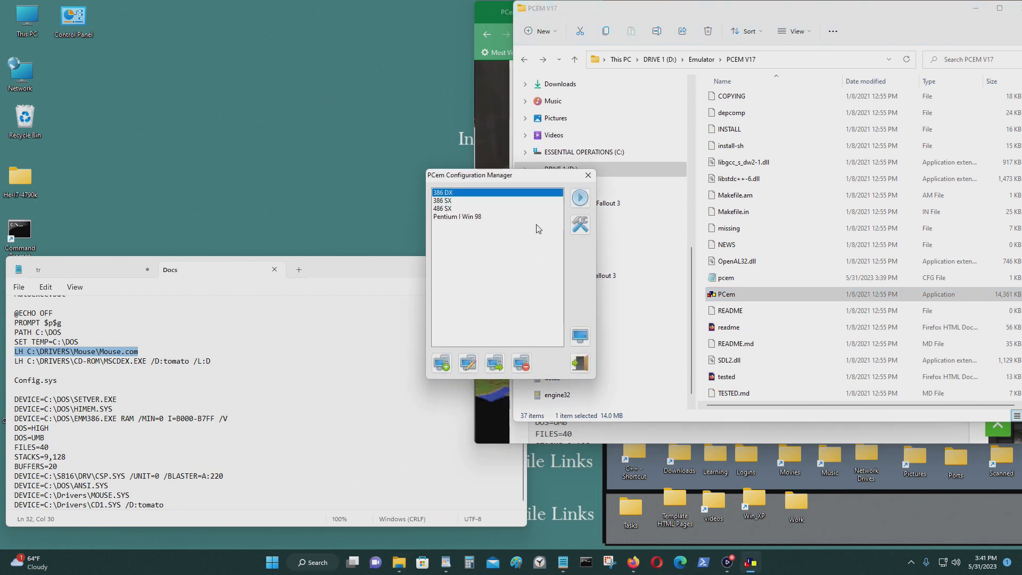
click(579, 197)
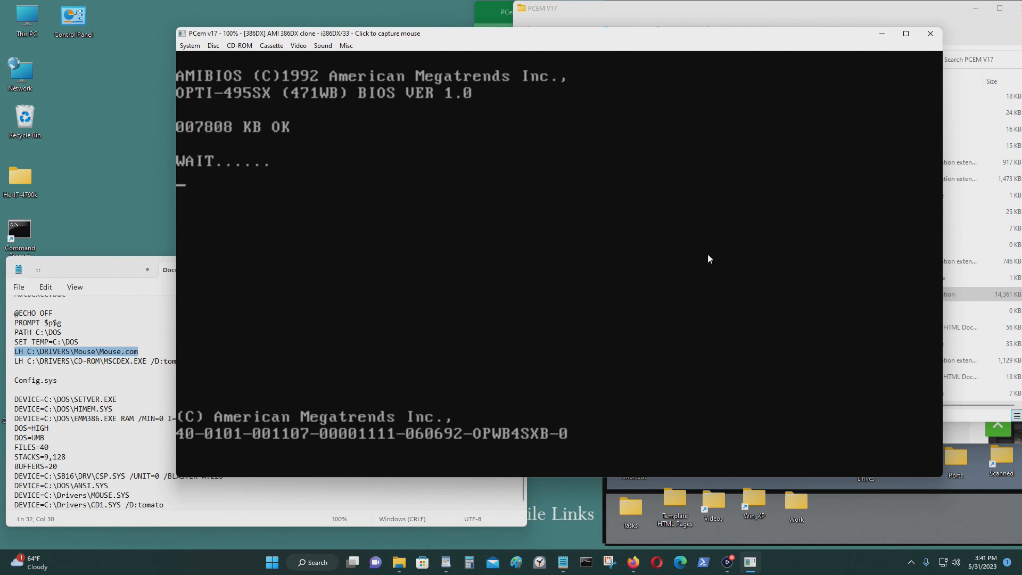
key(ctrl+alt+Page_Up)
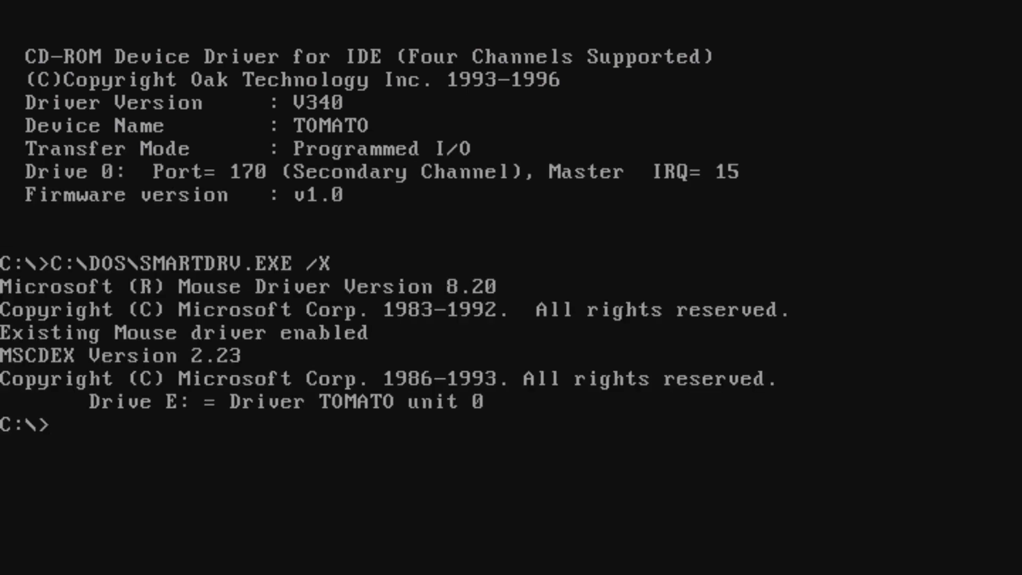
Step: Switch to drive D: in DOS, list its root, enter the DRIVERS directory and list that too
text(d:)
key(Return)
text(dir)
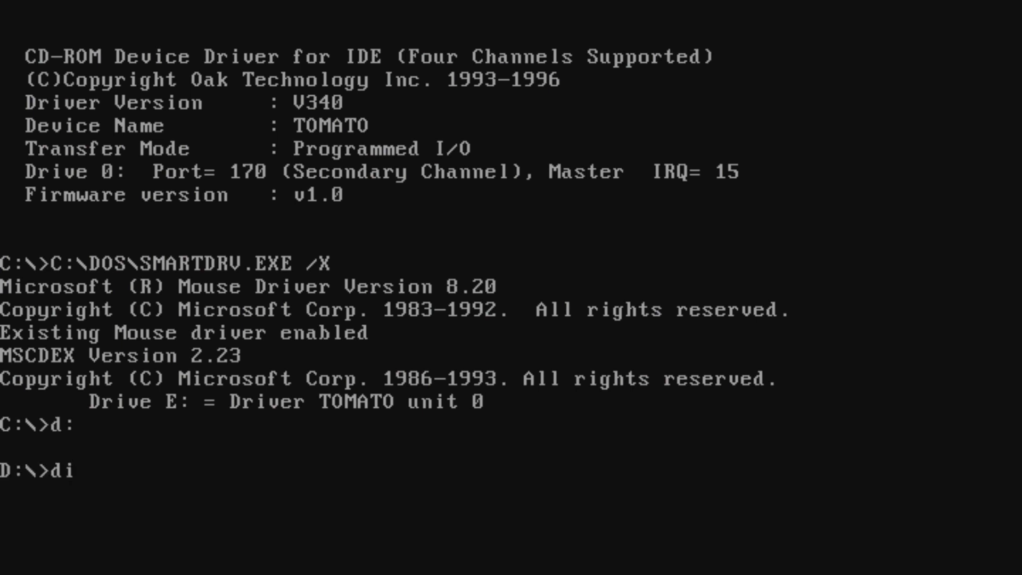
key(Return)
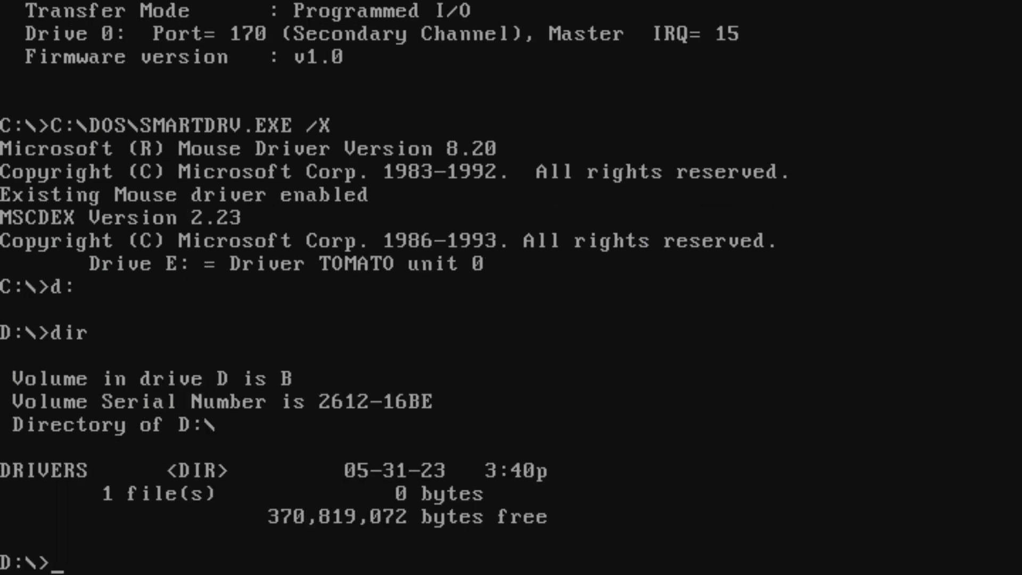
text(cd drivers)
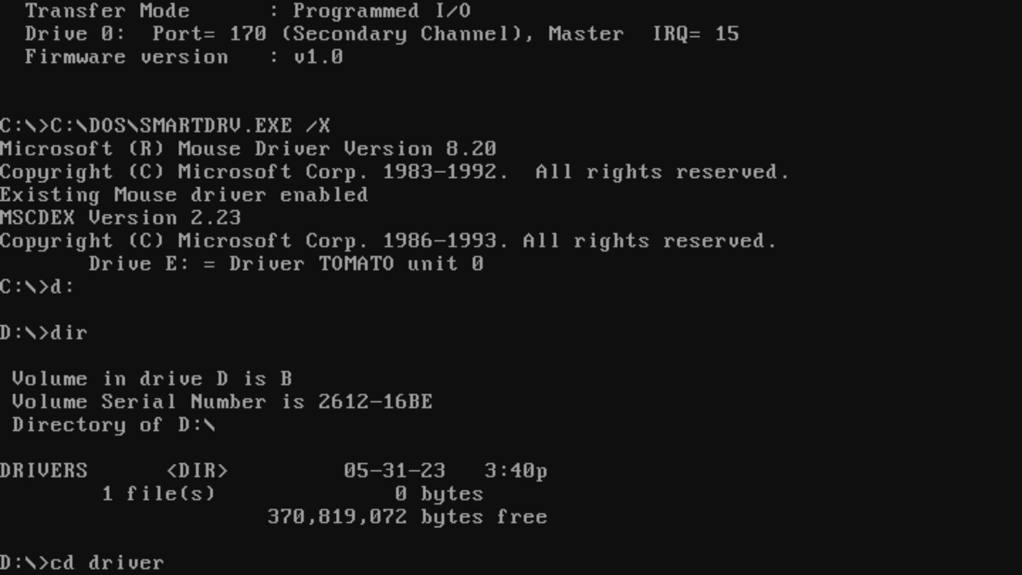
key(Return)
text(dir)
key(Return)
Step: Change to the GAMES directory, list the games, enter the CIV directory and list its files
text(cd games)
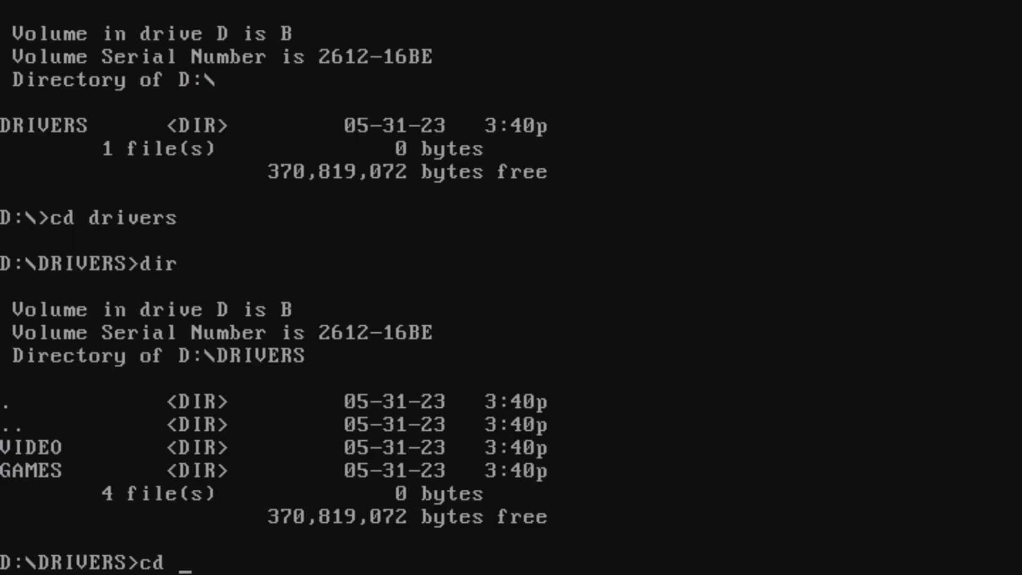
key(Return)
text(dir)
key(Return)
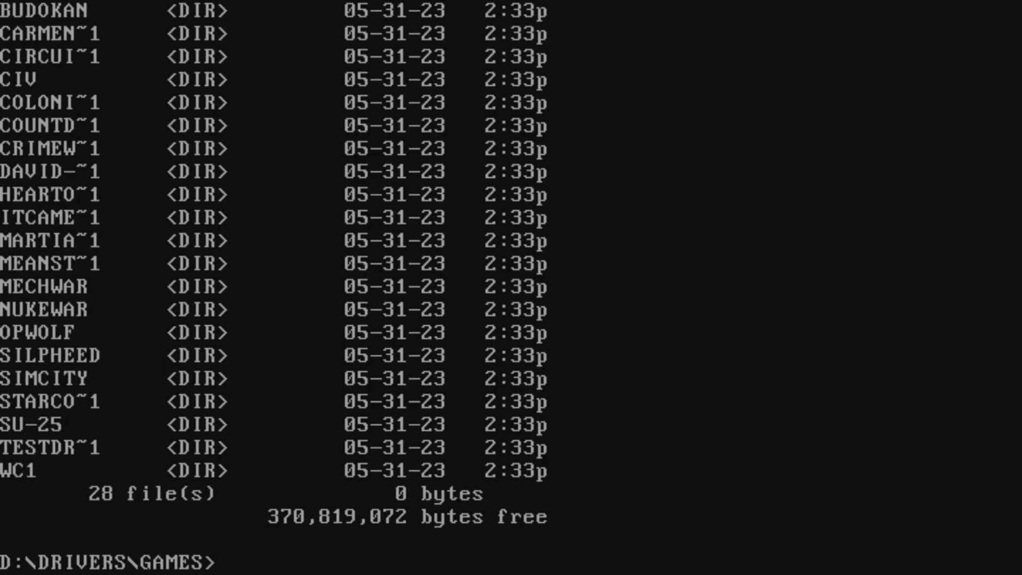
text(cd civ)
key(Return)
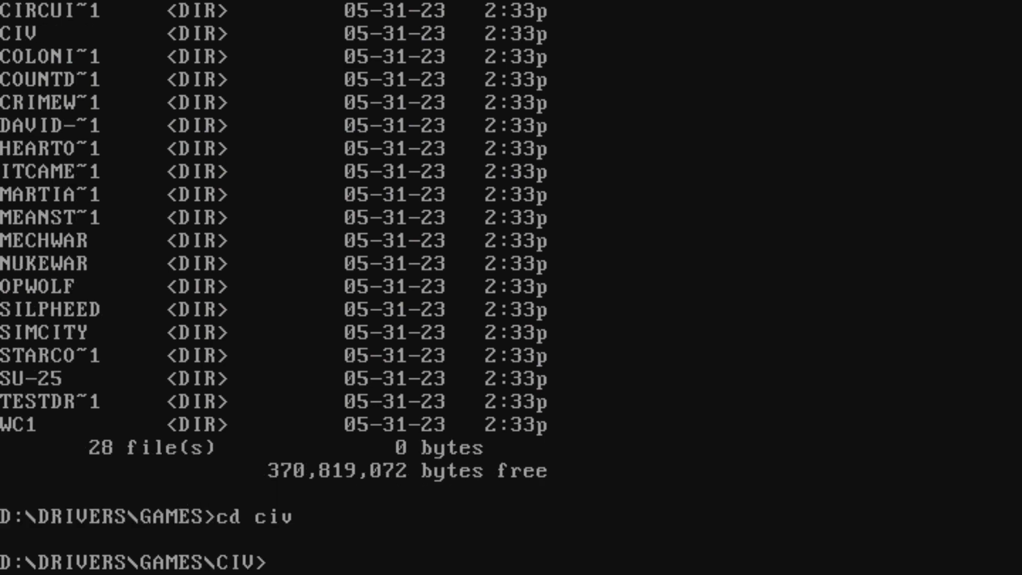
text(dir)
key(Return)
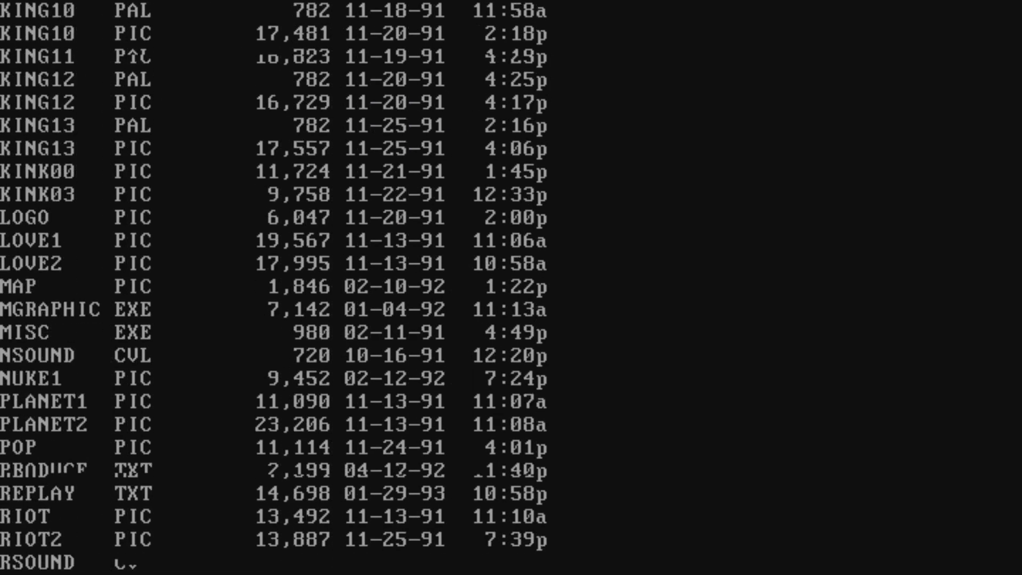
Step: Run civ with graphics mode 1, AdLib/Sound Blaster sound and option 1 at the last setup prompt
text(civ)
key(Return)
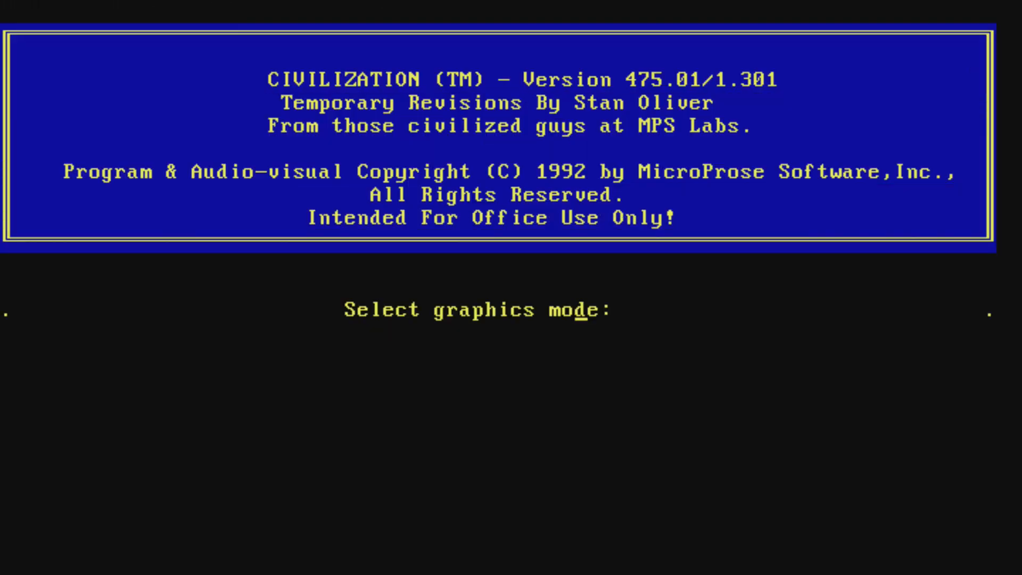
key(1)
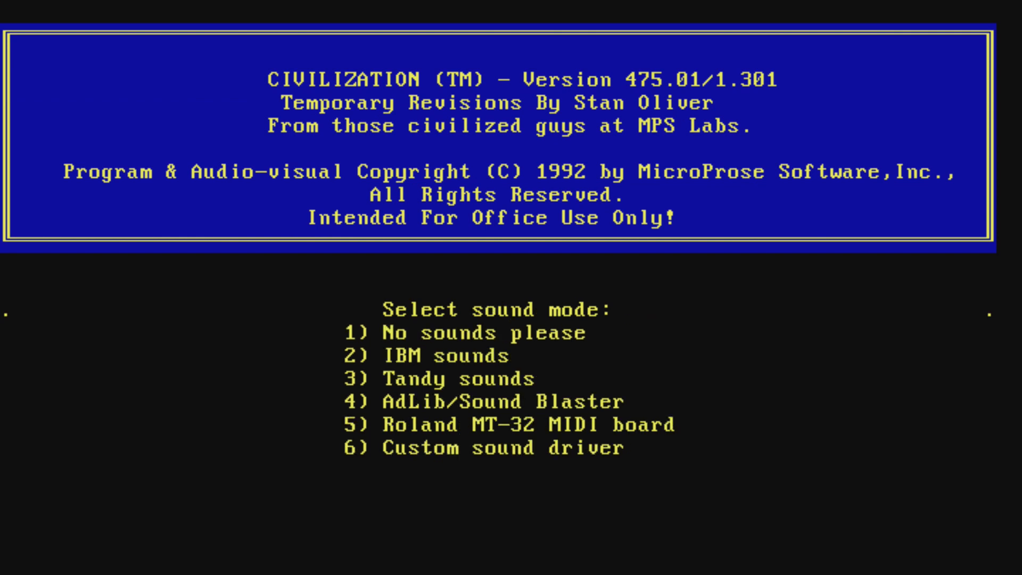
key(4)
key(1)
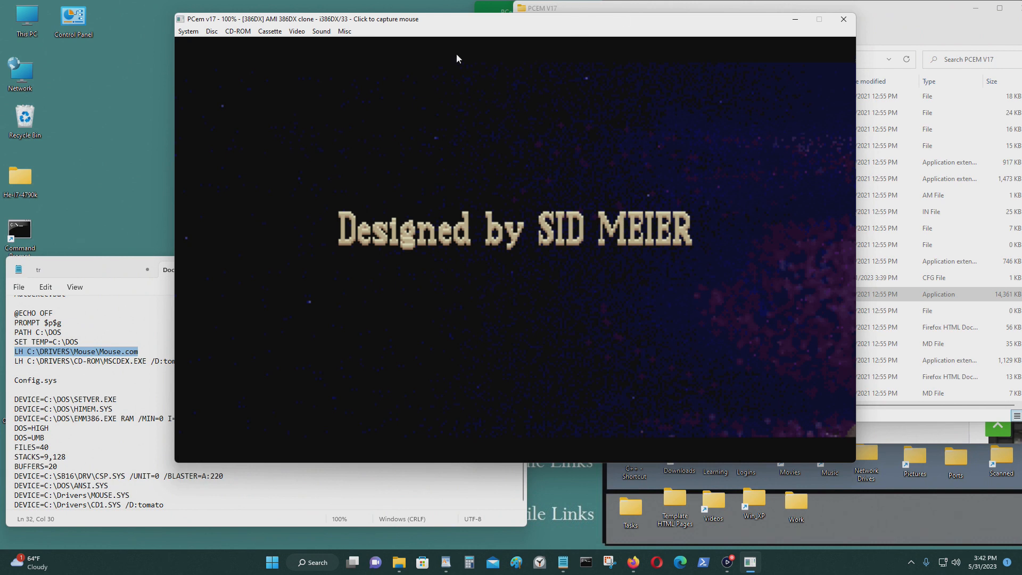
Step: Set the emulator's sound output level to +16 dB
click(297, 31)
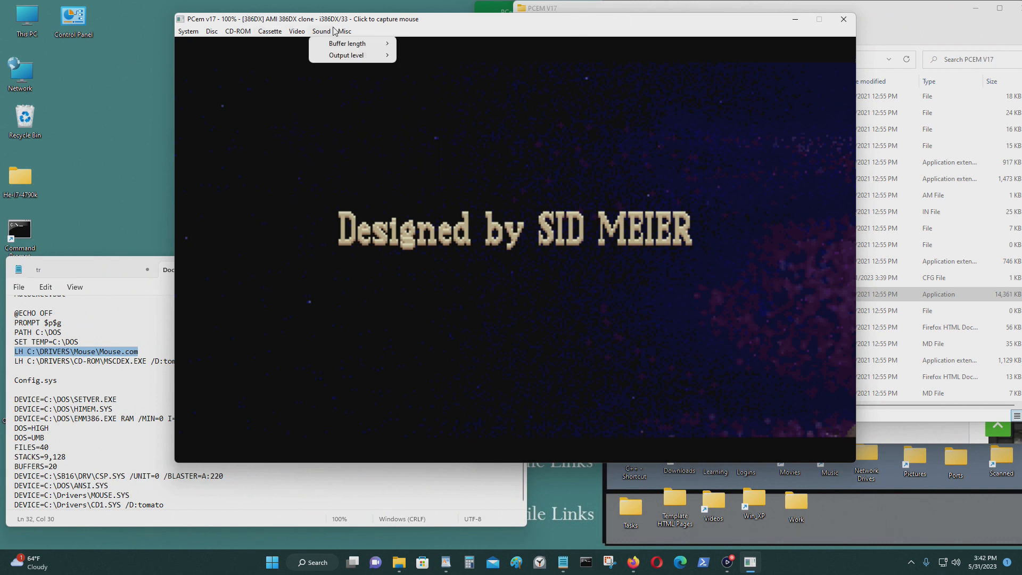
mouse_move(344, 32)
mouse_move(349, 56)
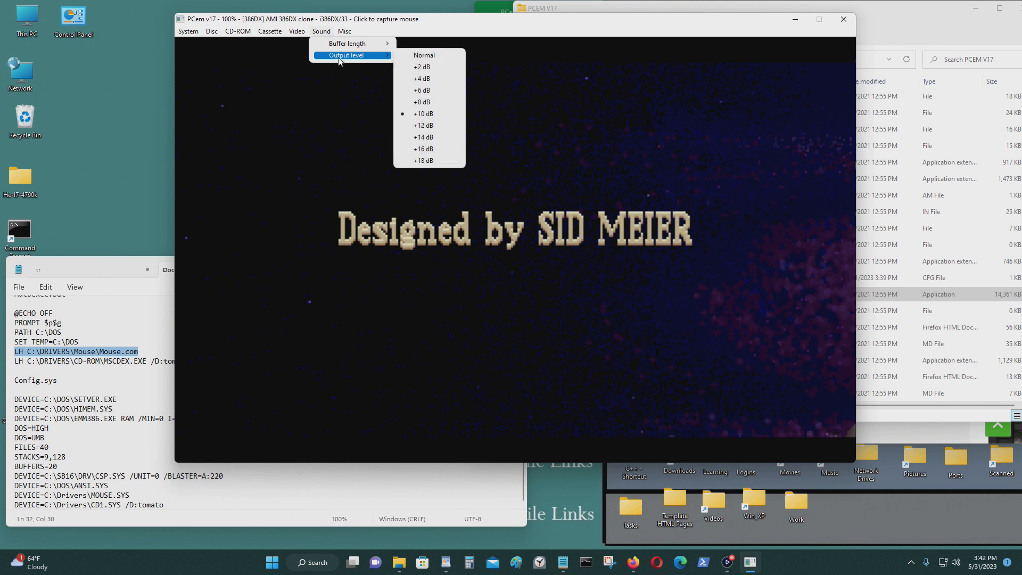
click(440, 149)
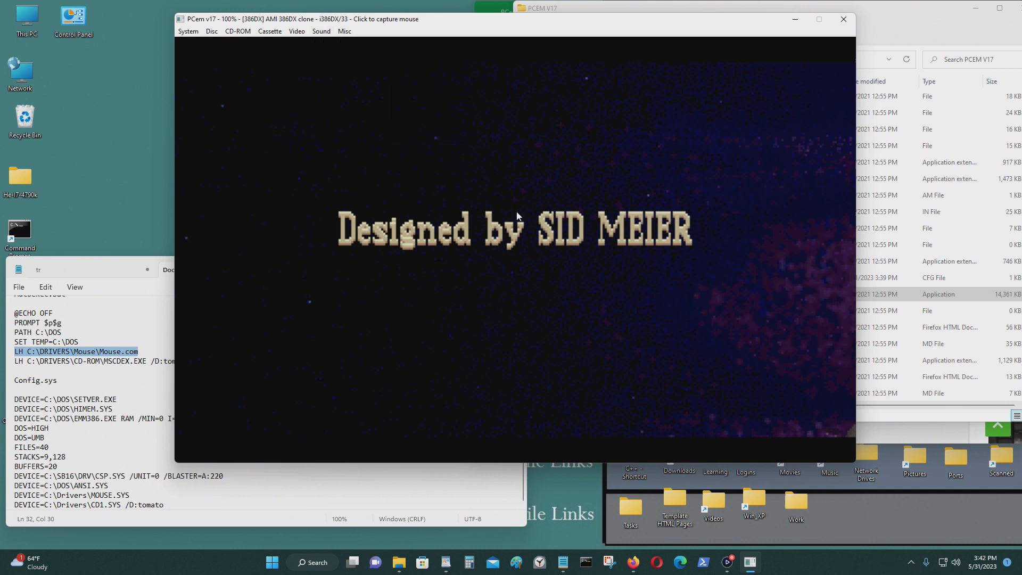
Step: Capture the mouse in the emulator, skip Civilization's title sequence and continue to its opening menu
click(479, 223)
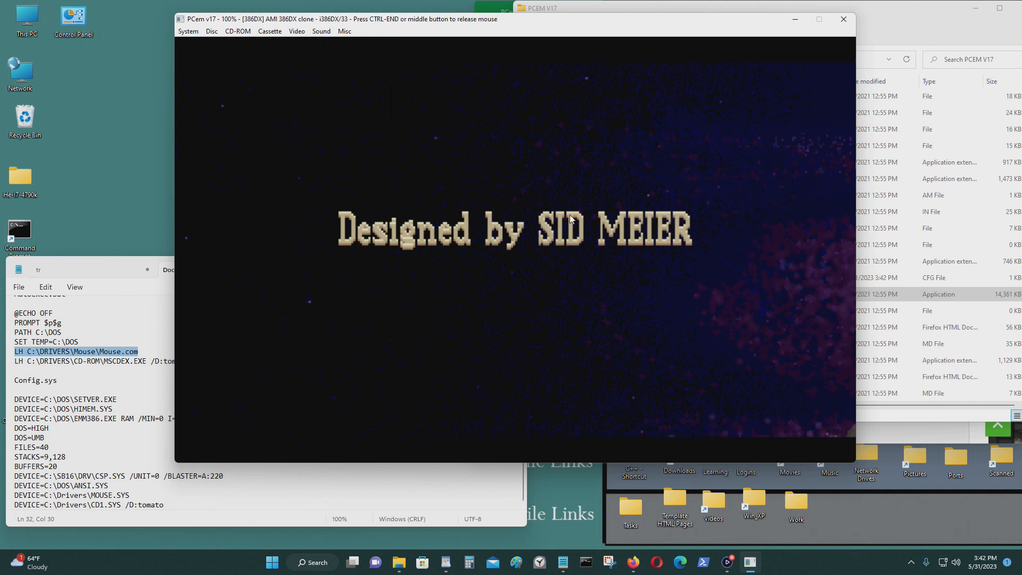
key(ctrl+End)
click(516, 249)
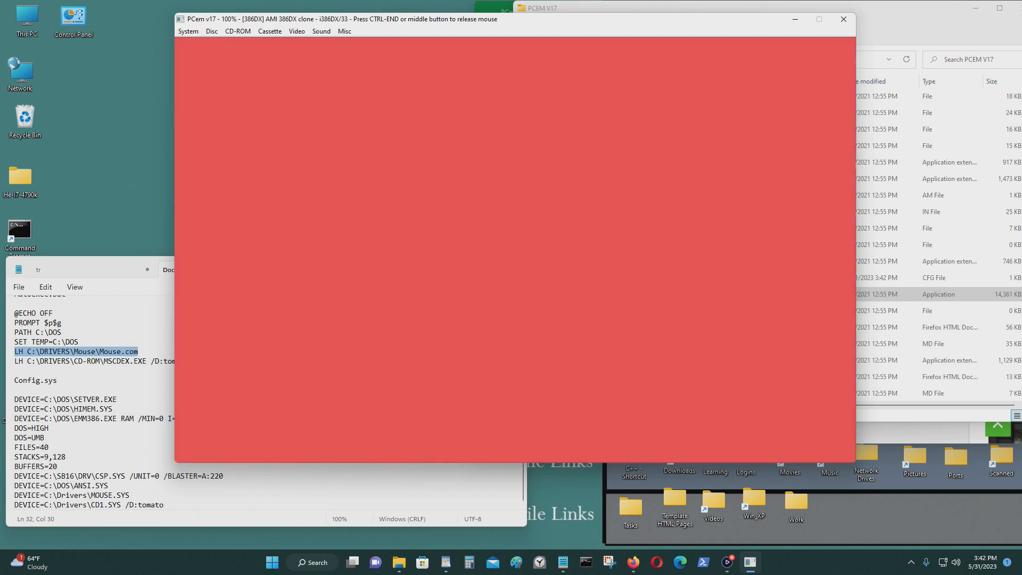
key(ctrl+End)
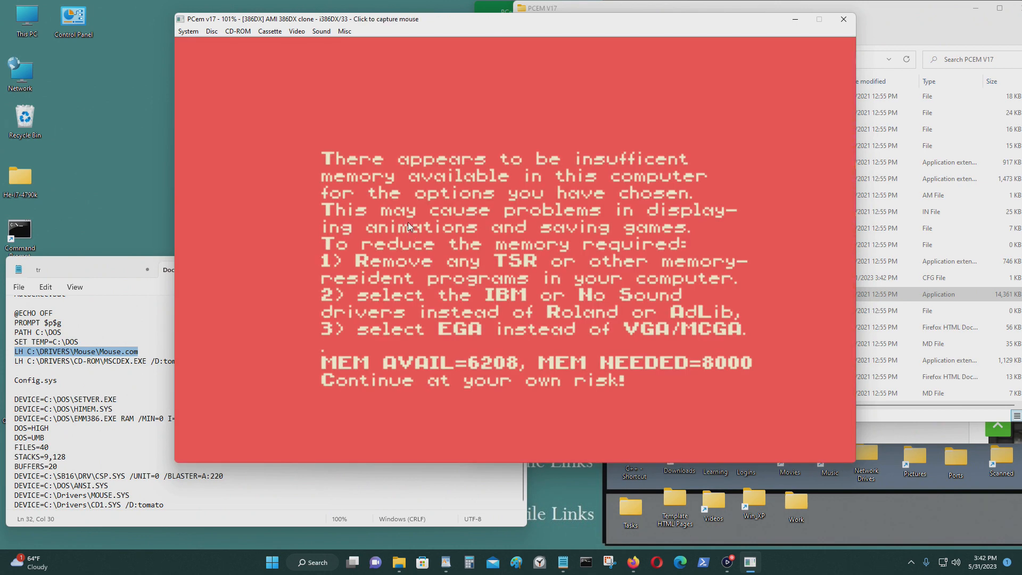
click(408, 222)
click(632, 231)
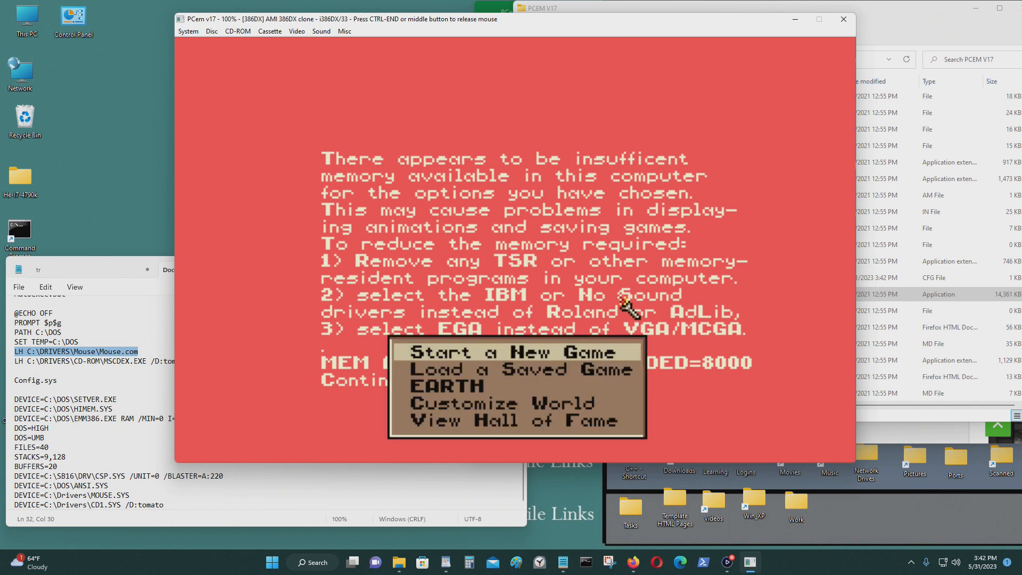
Step: Start a game from Civilization's opening menu, switch the emulator to full screen and skip the intro story
click(536, 371)
key(Down)
key(Up)
key(Up)
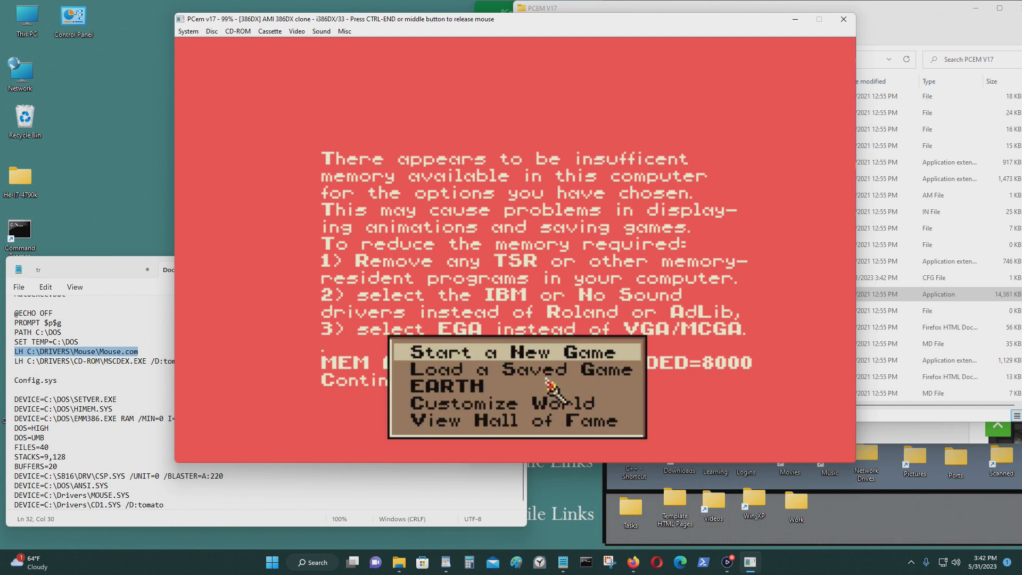
key(Down)
key(Down)
click(550, 384)
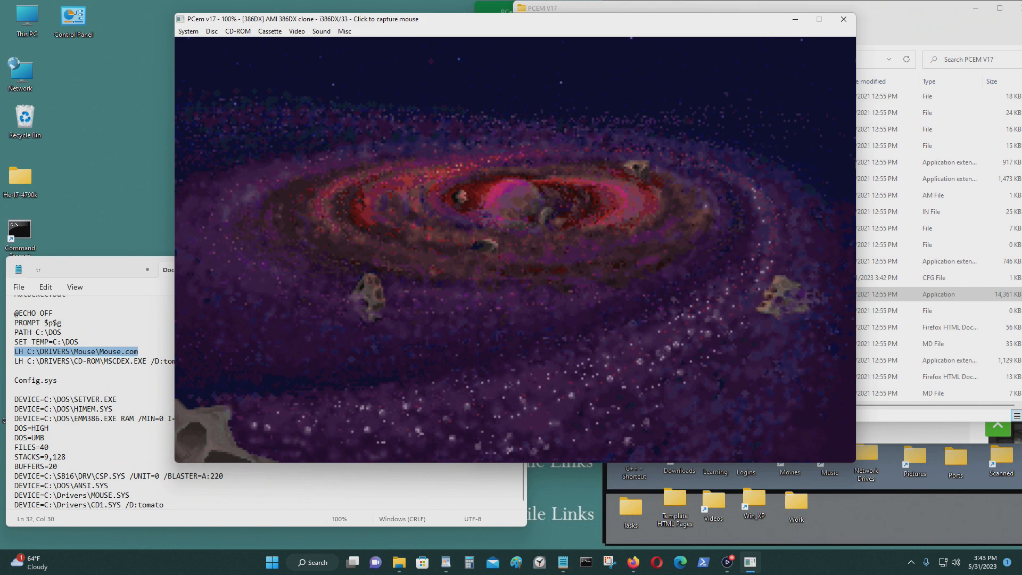
key(ctrl+alt+Page_Down)
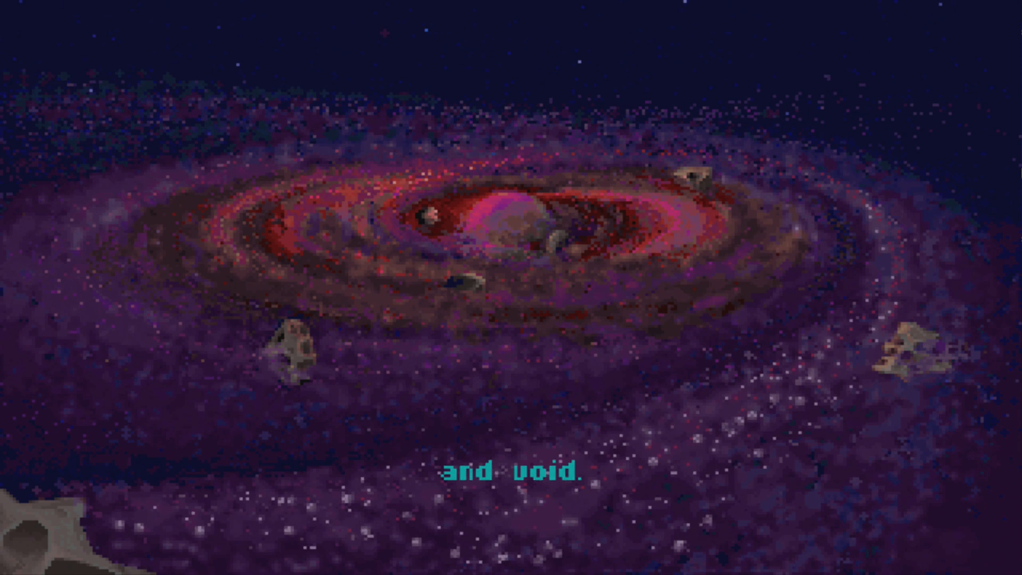
key(Escape)
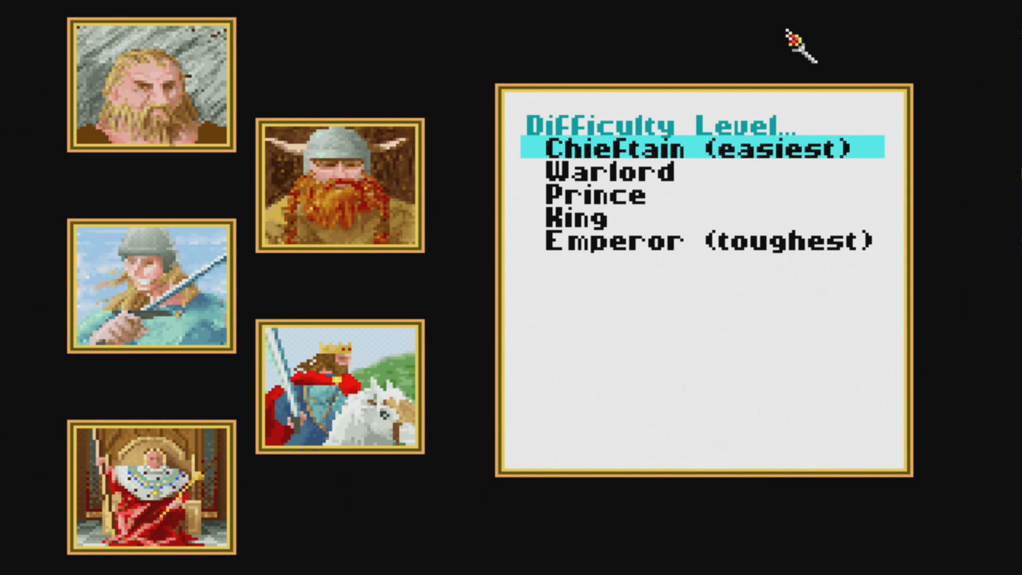
Step: Choose the King difficulty level and 7 Civilizations as the level of competition
key(Down)
key(Down)
key(Return)
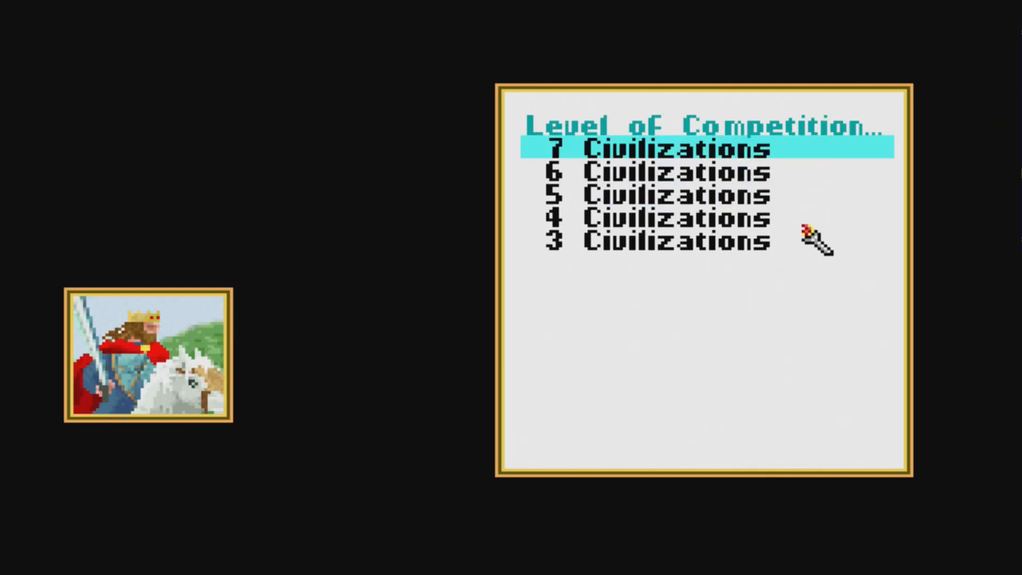
key(Return)
Step: Pick the German tribe, accept the default leader name and continue past the introduction to the map
key(Down)
key(Down)
key(Down)
key(Down)
key(Down)
key(Down)
key(Down)
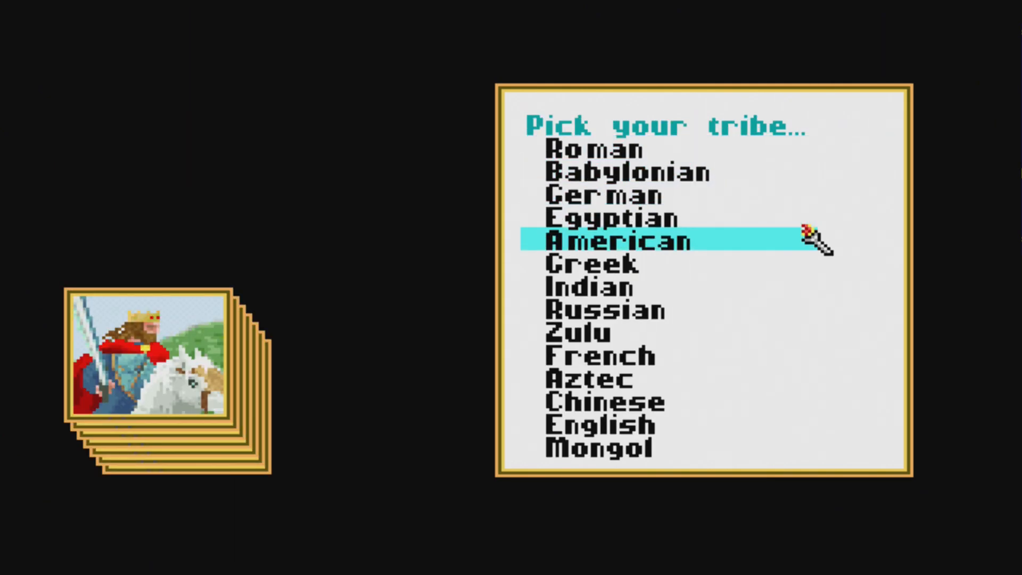
key(Down)
key(Down)
key(Down)
key(Down)
key(Down)
key(Down)
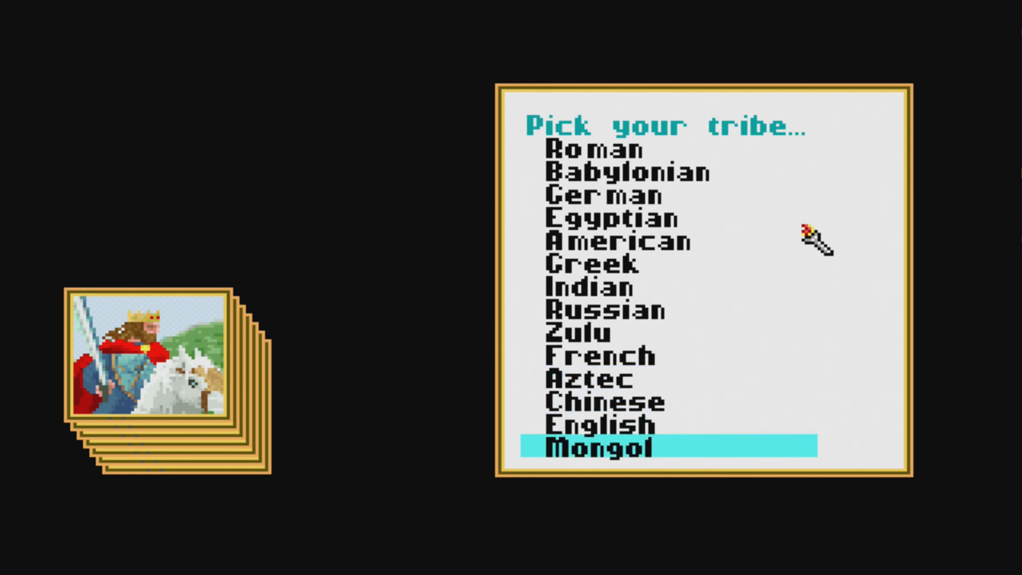
key(Up)
key(Up)
key(Up)
key(Up)
key(Up)
key(Up)
key(Up)
key(Up)
key(Up)
key(Up)
key(Up)
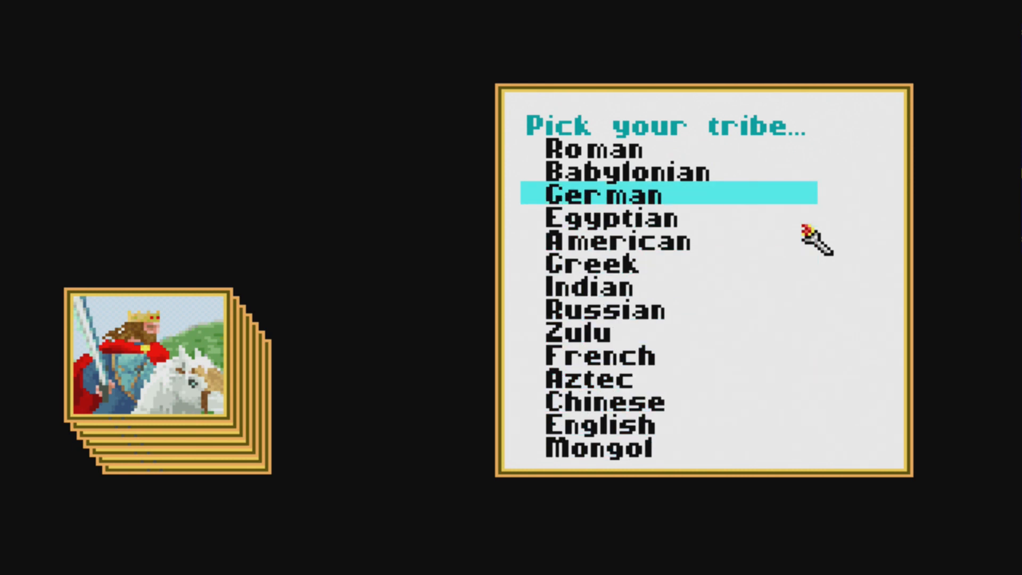
key(Return)
key(Return)
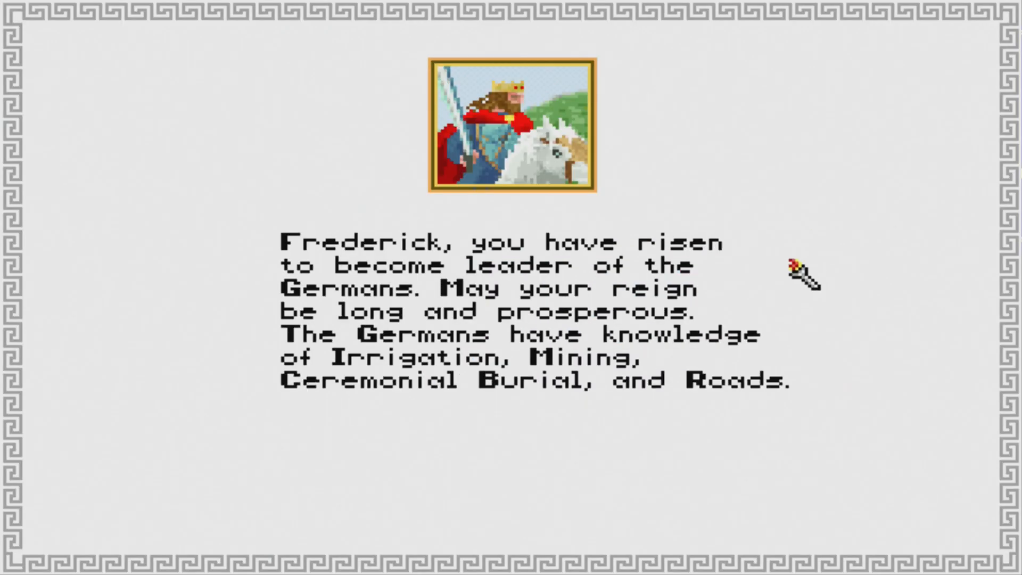
key(Return)
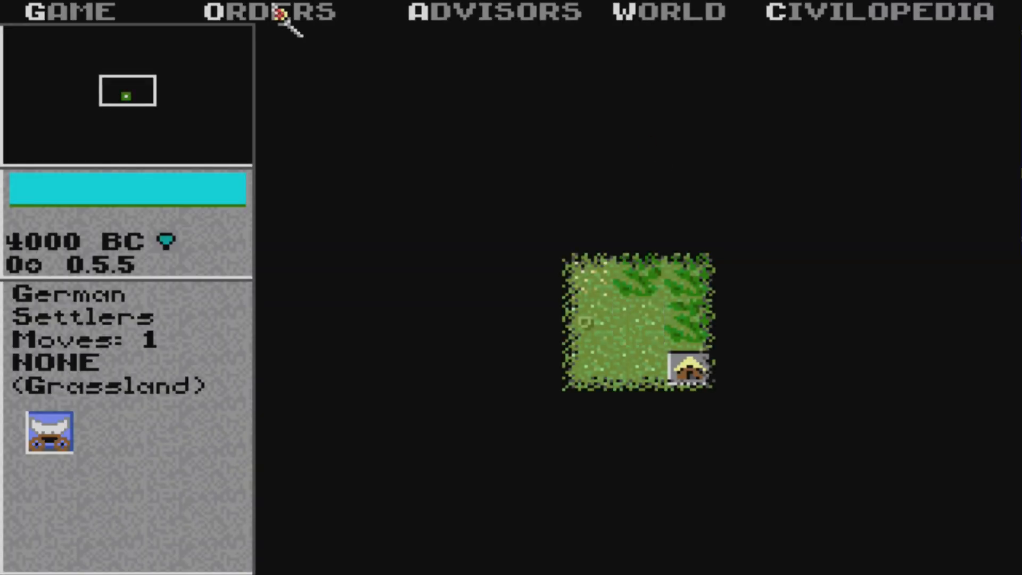
Step: Quit Civilization to DOS and confirm with Yes, Quit
click(48, 12)
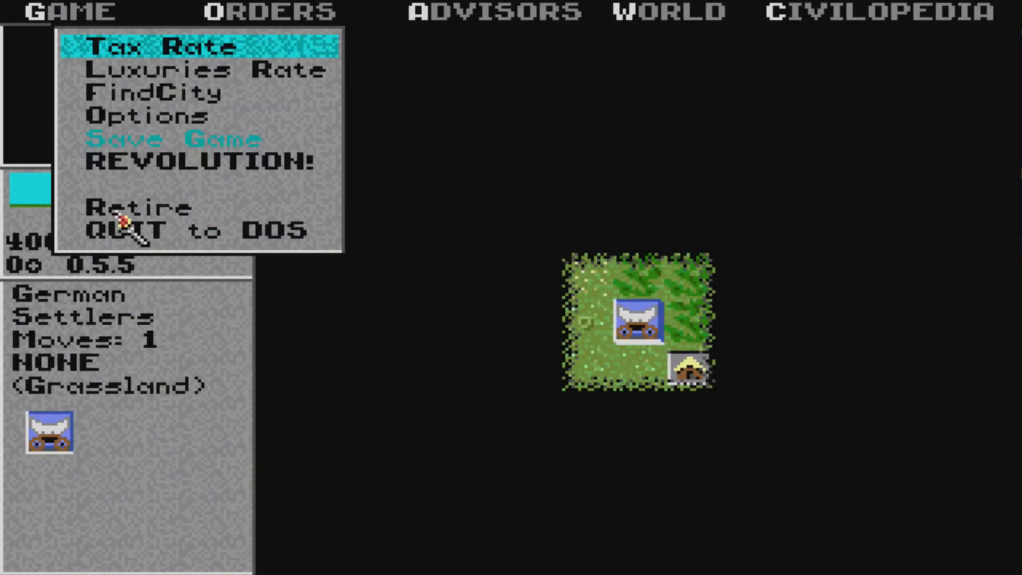
click(194, 231)
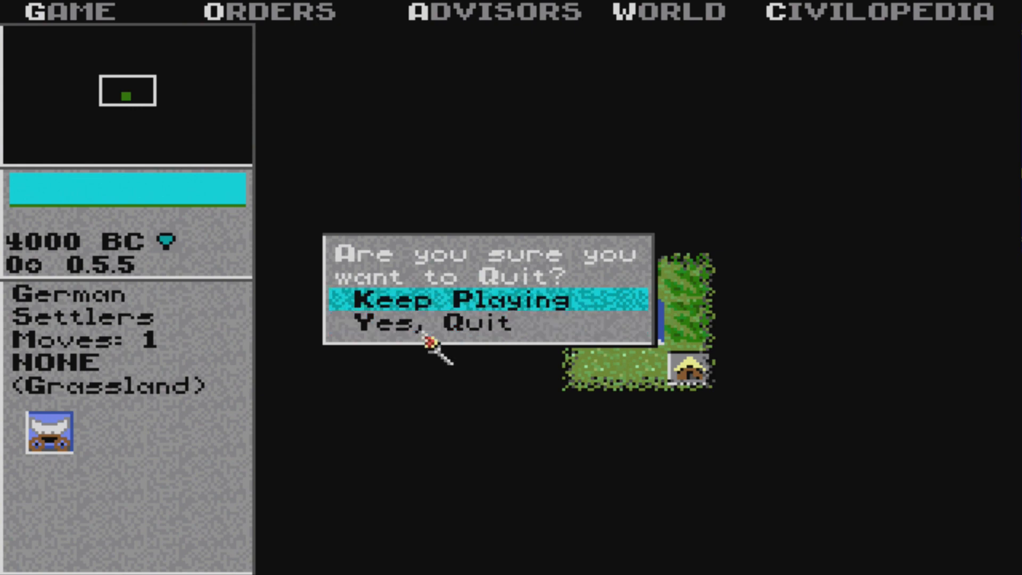
key(Down)
key(Return)
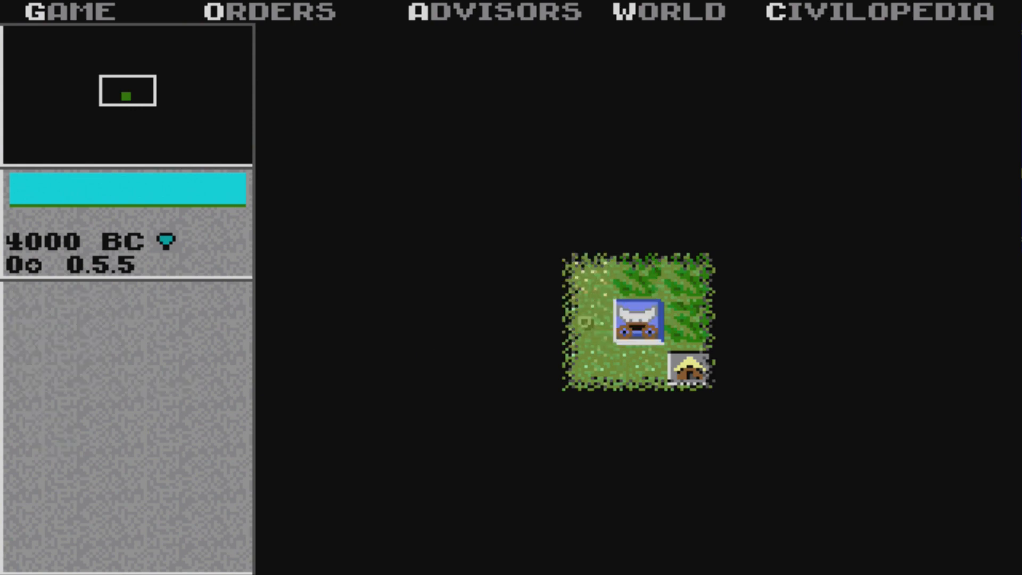
Step: List the files in the CIV directory and return to the root of drive D:
text(dir)
key(Return)
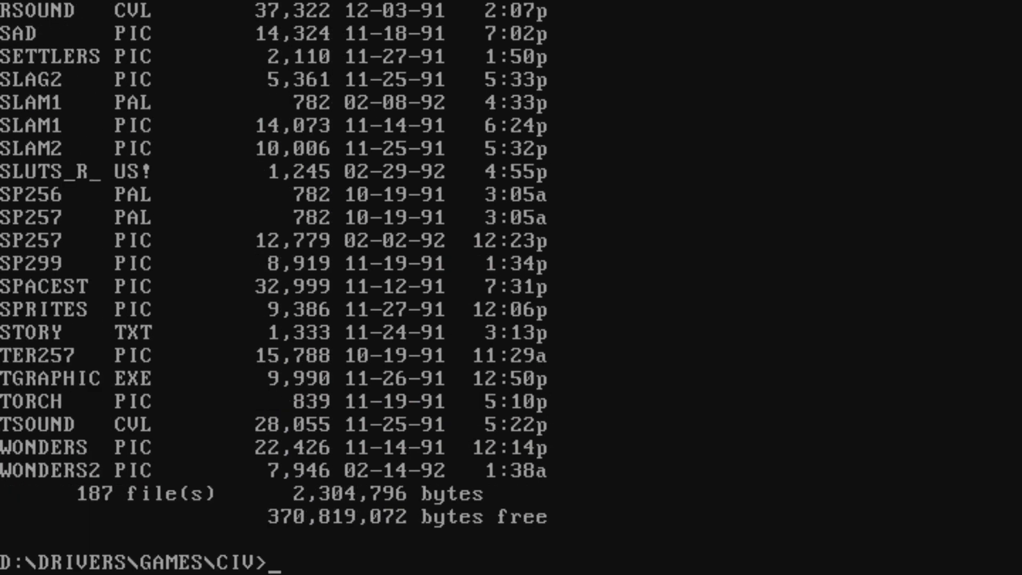
text(nuk)
key(BackSpace)
key(BackSpace)
key(BackSpace)
text(cd\)
key(Return)
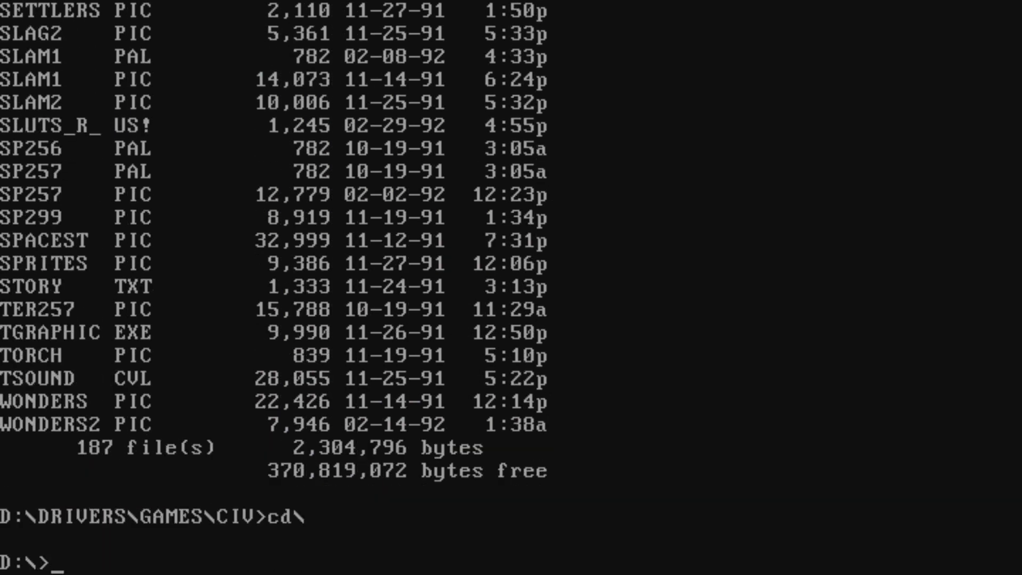
Step: Change to the DRIVERS directory on drive D:
text(cd nukewar)
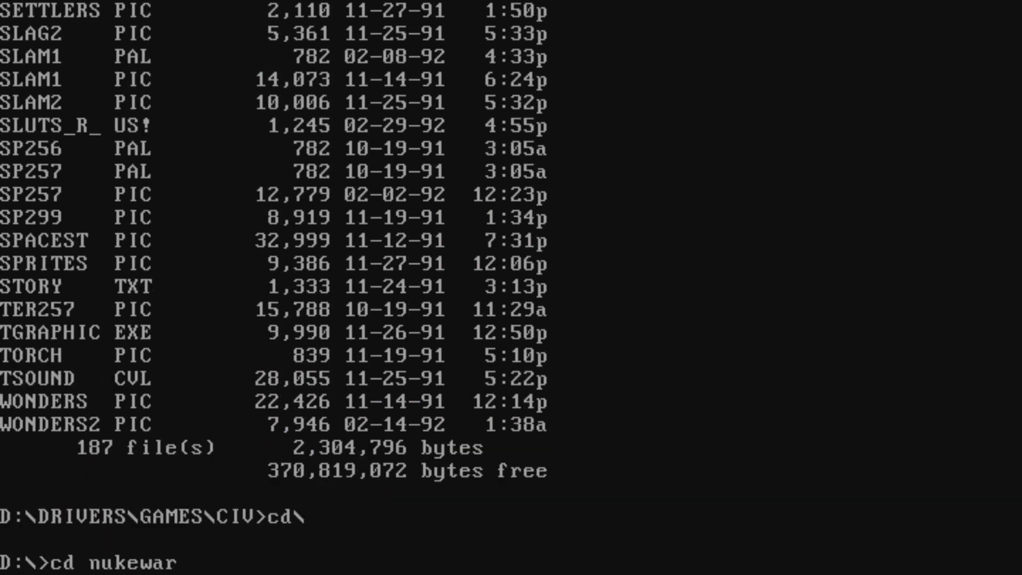
key(BackSpace)
key(BackSpace)
key(BackSpace)
key(BackSpace)
key(BackSpace)
key(BackSpace)
key(BackSpace)
key(BackSpace)
key(BackSpace)
text(d)
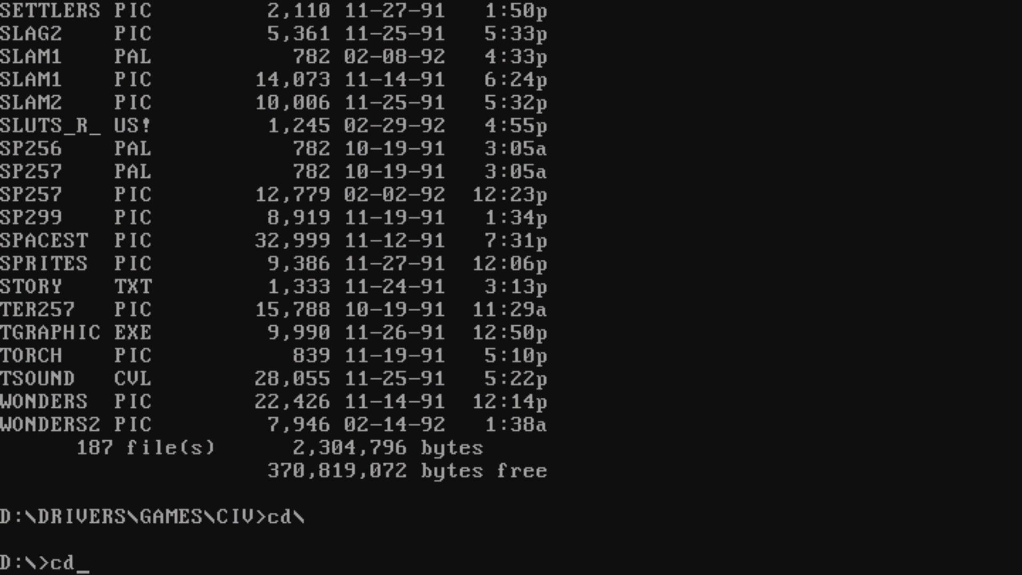
text( drivers)
key(Return)
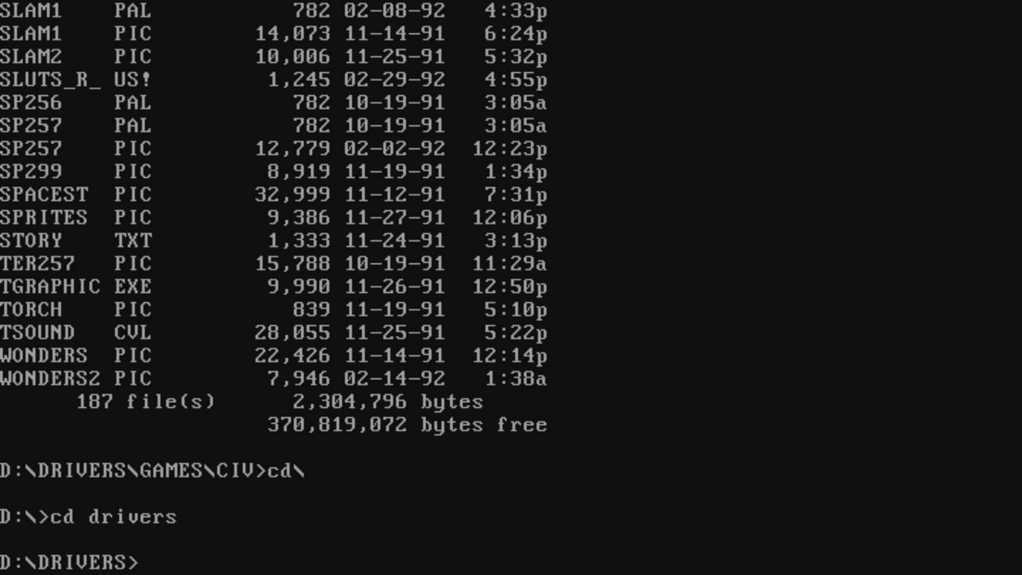
Step: Change to the GAMES directory and list its contents
text(cd games)
key(Return)
text(dir)
key(Return)
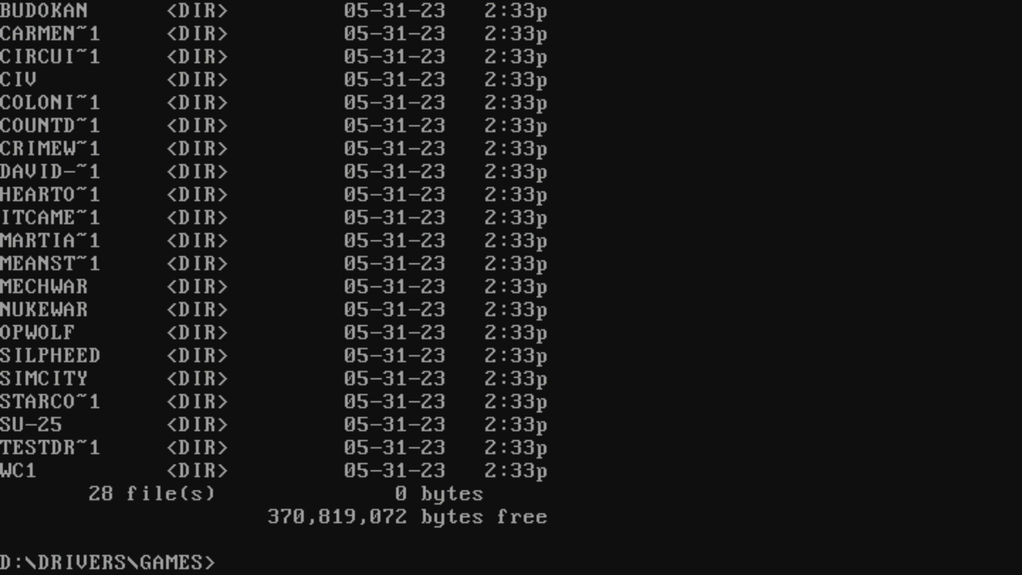
text(dir /)
key(BackSpace)
key(BackSpace)
key(BackSpace)
key(BackSpace)
key(BackSpace)
Step: Change to the NUKEWAR directory and try to run nukewar
text(cd nui)
key(BackSpace)
text(kewar)
key(Return)
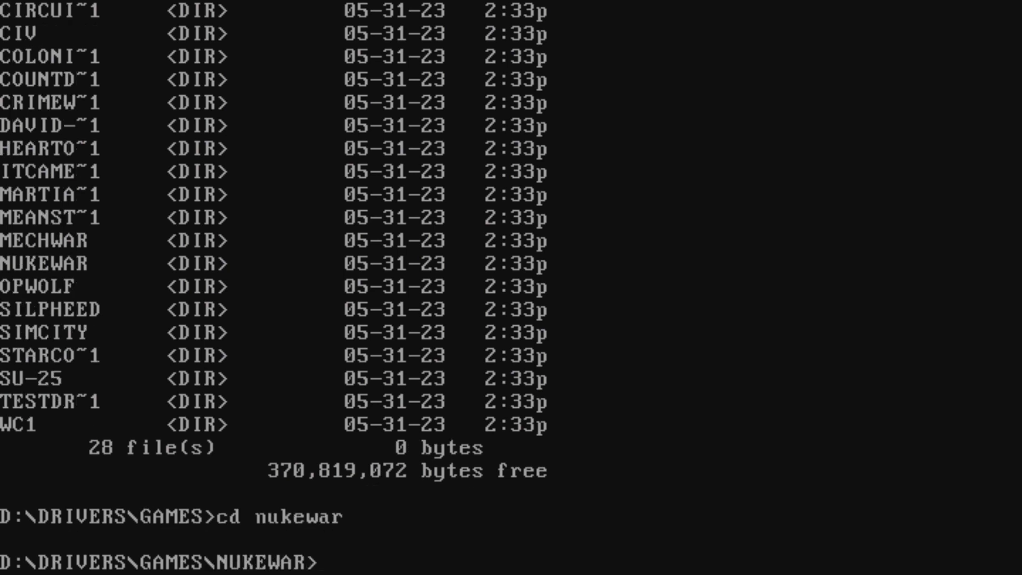
text(nukewar)
key(Return)
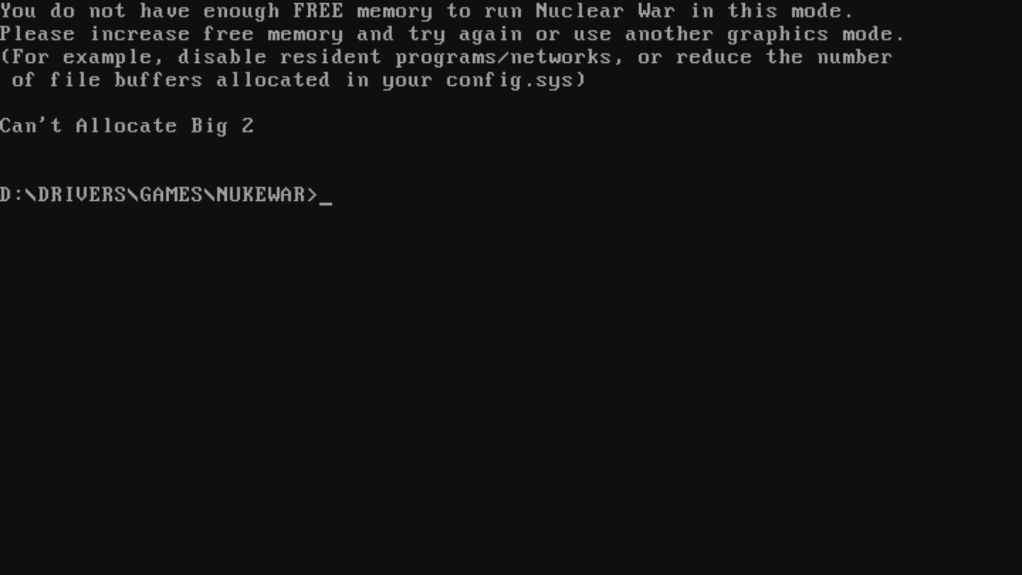
Step: List the files in the NUKEWAR directory, go back up to GAMES and list that directory
text(dir)
key(Return)
text(cd..)
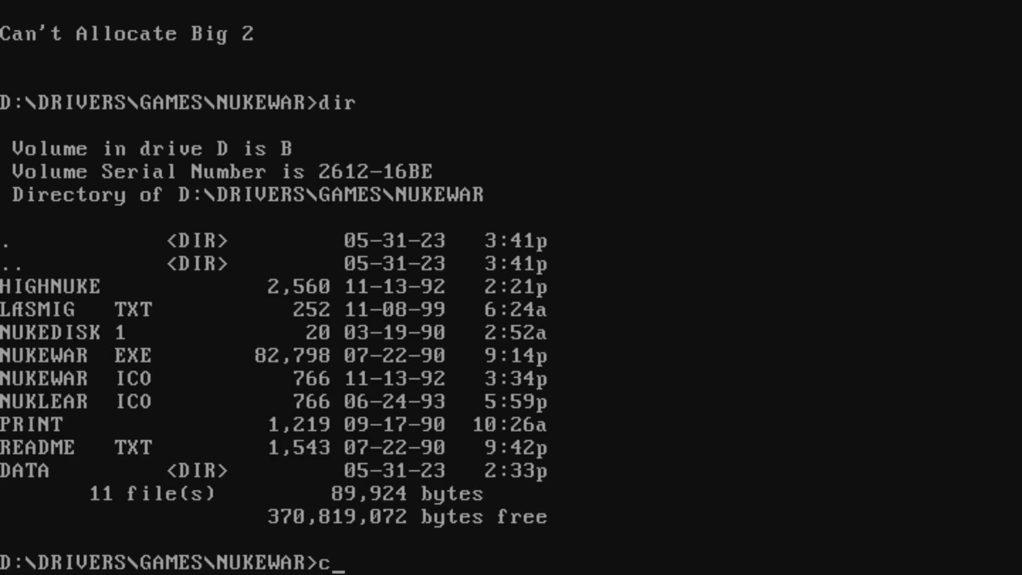
key(Return)
text(dir)
key(Return)
text(dir /w)
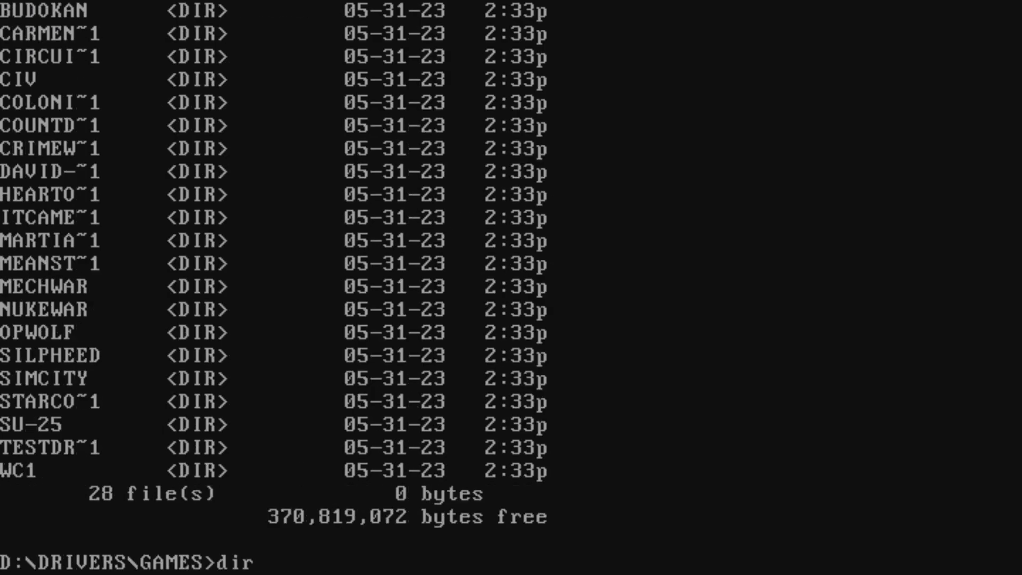
key(BackSpace)
key(BackSpace)
key(BackSpace)
key(BackSpace)
key(BackSpace)
key(BackSpace)
text(cd)
key(BackSpace)
key(BackSpace)
key(BackSpace)
Step: Change to the CRIMEW~1 directory and list its files
text(cd rime)
key(BackSpace)
key(BackSpace)
key(BackSpace)
key(BackSpace)
text(crime)
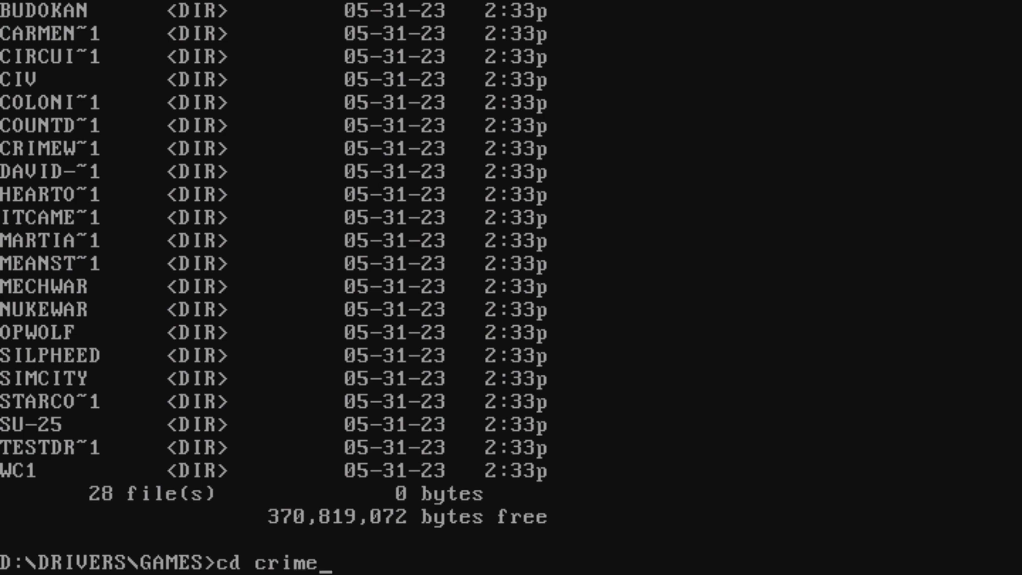
text(w~1)
key(Return)
text(dir)
key(Return)
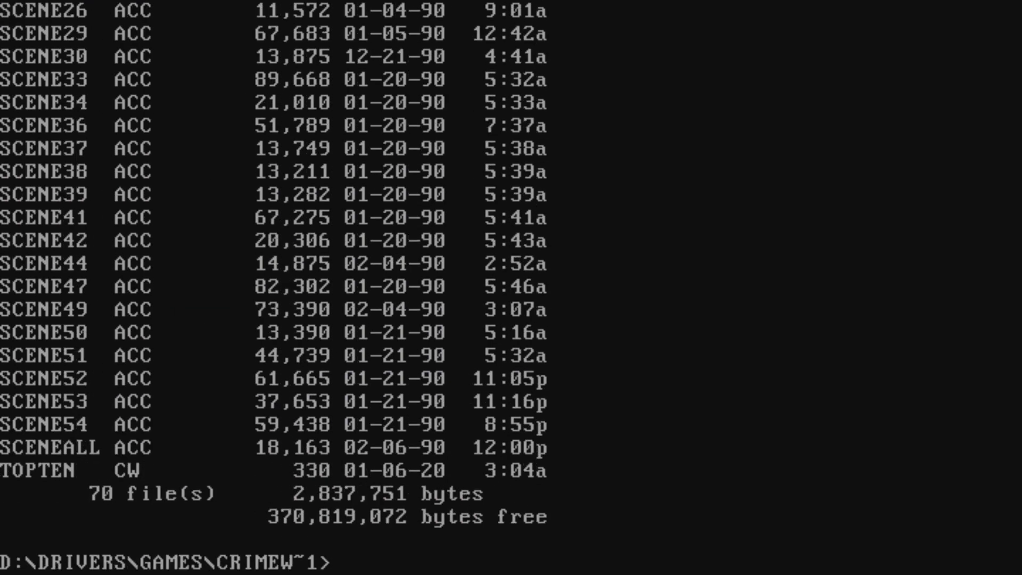
Step: Launch the Crime Wave game from its directory
text(crimewave)
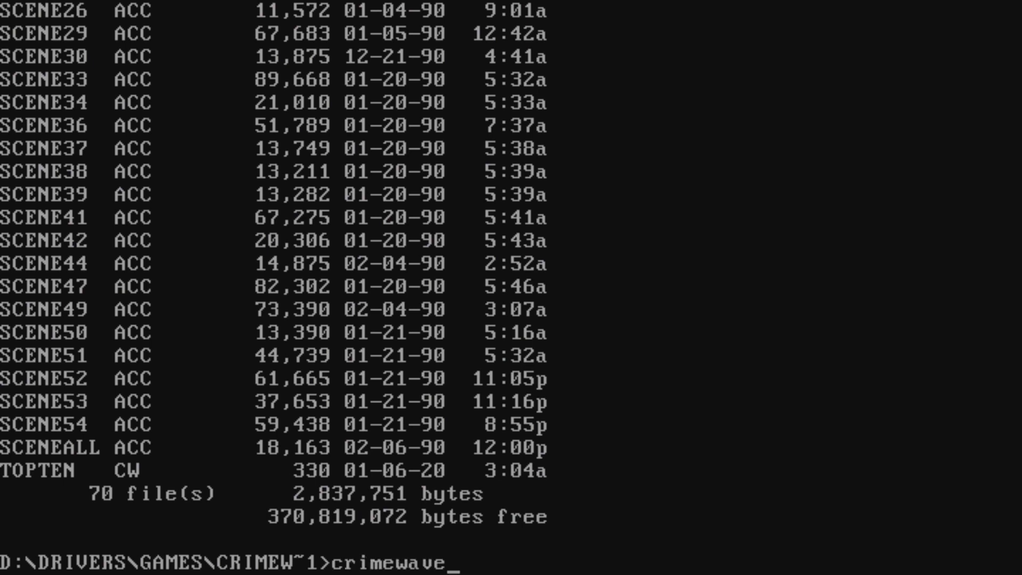
key(BackSpace)
key(BackSpace)
key(BackSpace)
key(BackSpace)
key(BackSpace)
key(BackSpace)
key(BackSpace)
key(BackSpace)
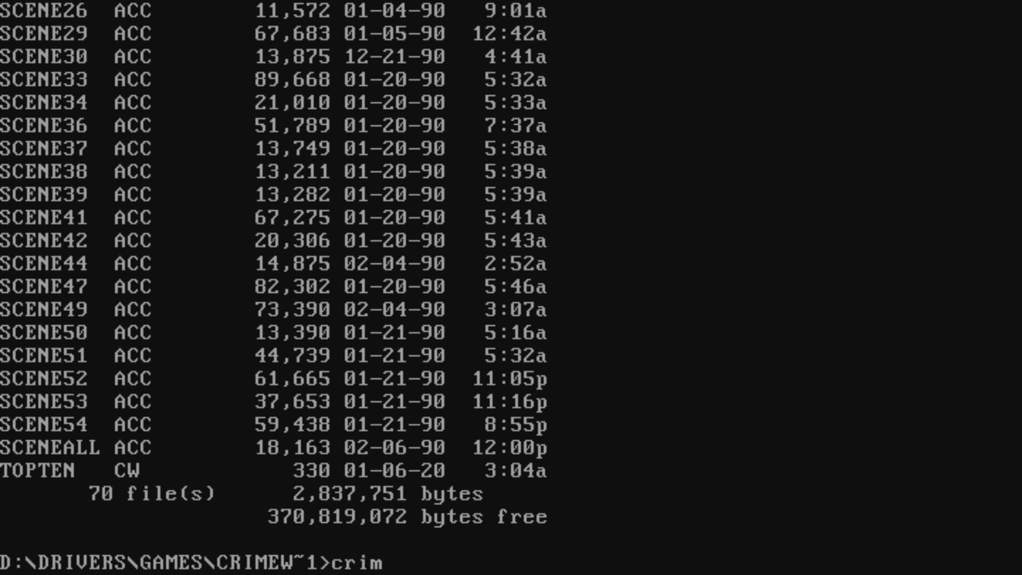
key(Return)
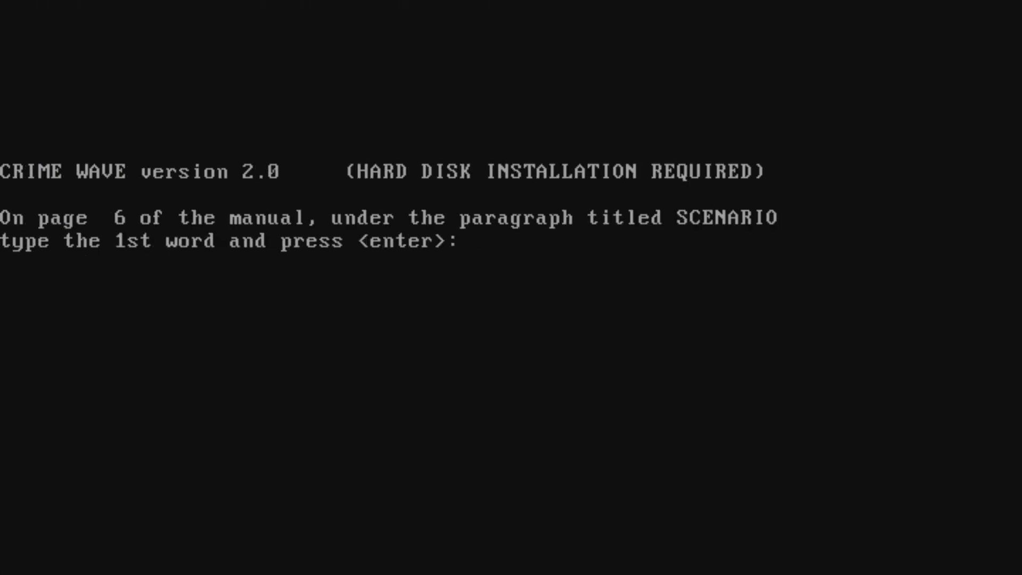
Step: Submit an empty answer to the Crime Wave manual question and exit the game to DOS
key(Return)
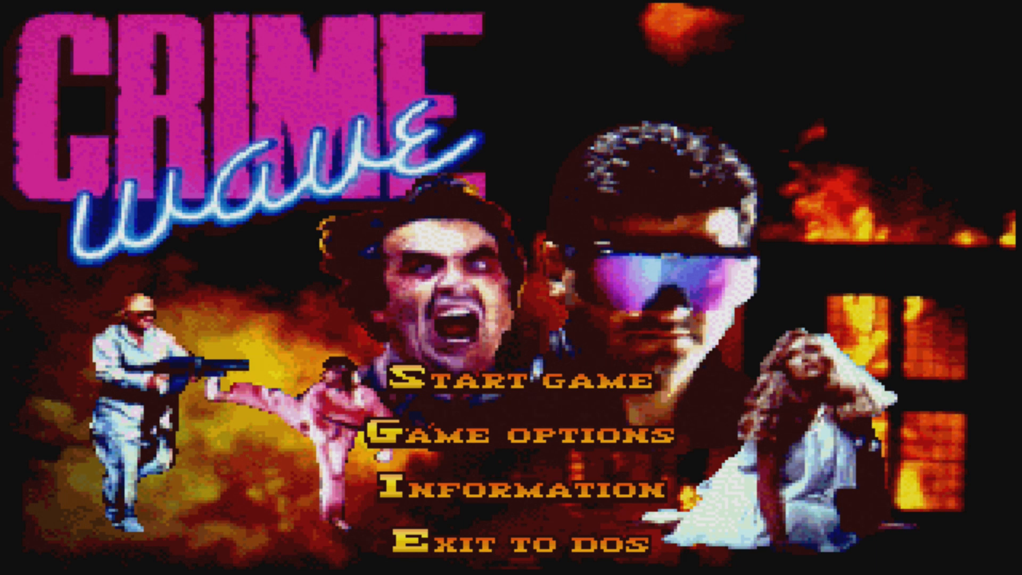
key(e)
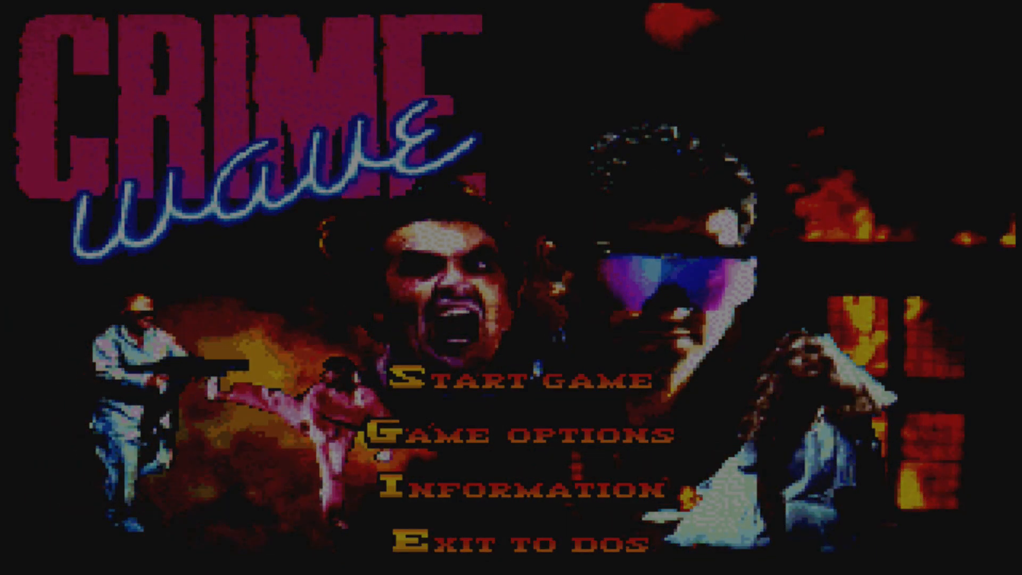
Step: Go back up from CRIMEW~1 to the GAMES directory and list its contents
text(cd..)
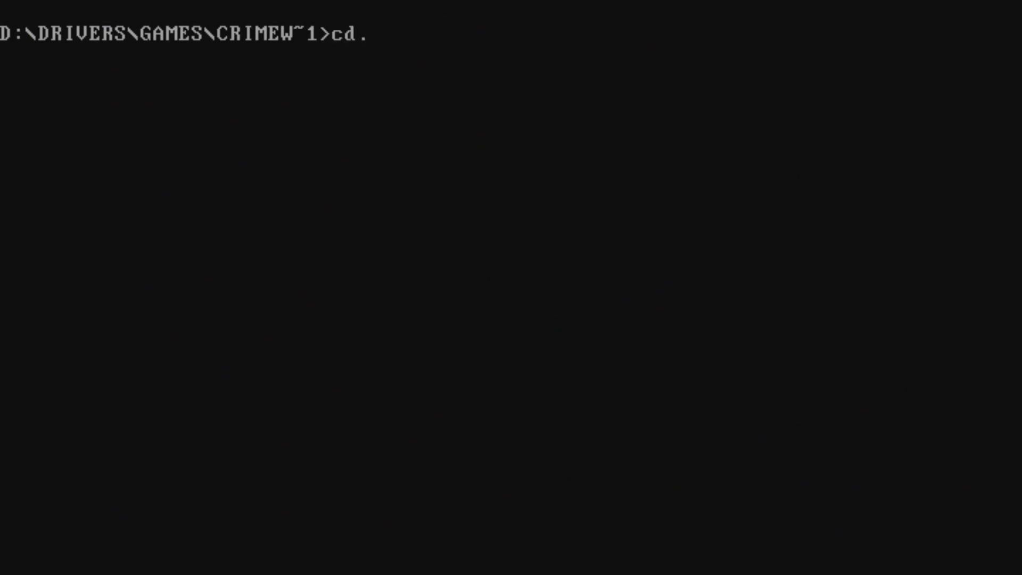
key(Return)
text(dir)
key(Return)
text(c)
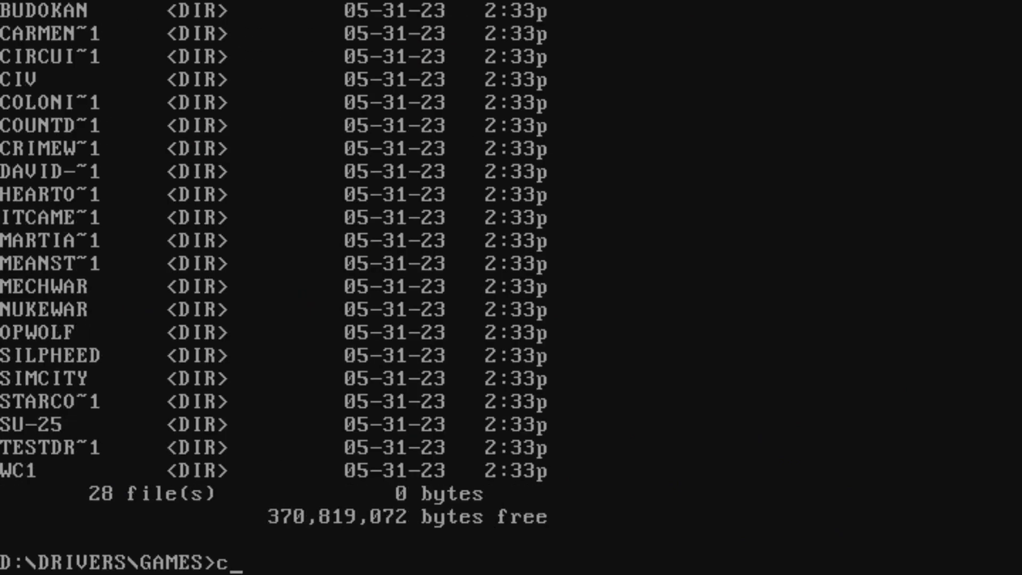
key(BackSpace)
text(cd itcame)
key(BackSpace)
key(BackSpace)
key(BackSpace)
key(BackSpace)
key(BackSpace)
key(BackSpace)
key(BackSpace)
key(BackSpace)
text(c)
key(BackSpace)
text(ex)
key(BackSpace)
key(BackSpace)
key(BackSpace)
Step: Return to the root directory of drive D: and switch the emulator out of full screen
text(cd\)
key(Return)
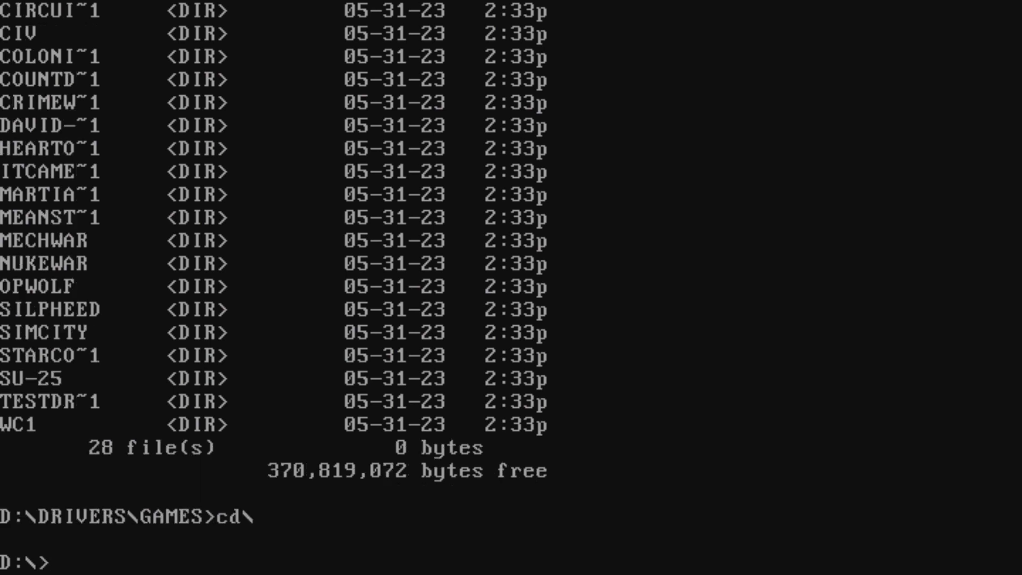
key(ctrl+alt+Page_Down)
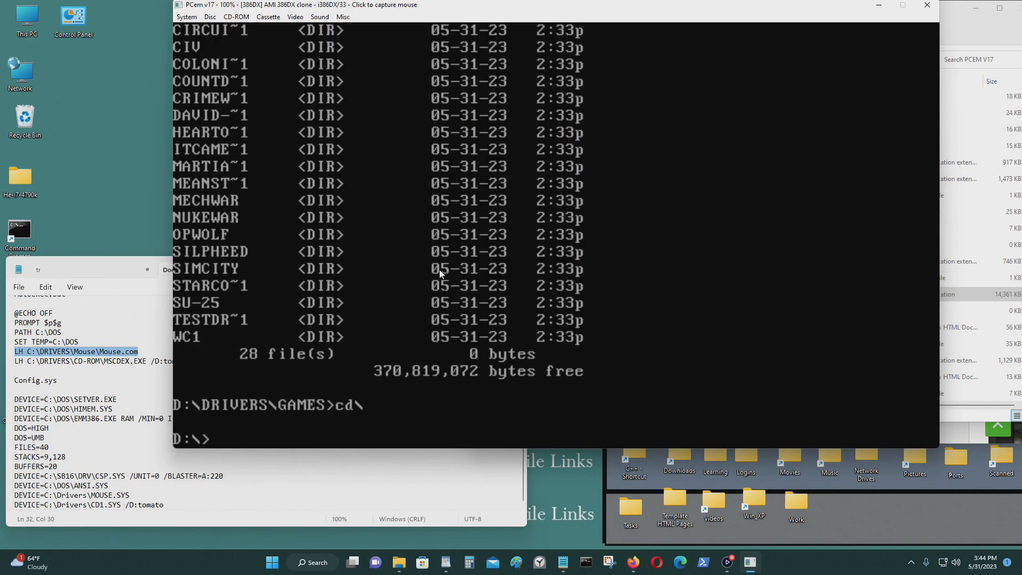
click(239, 17)
click(251, 30)
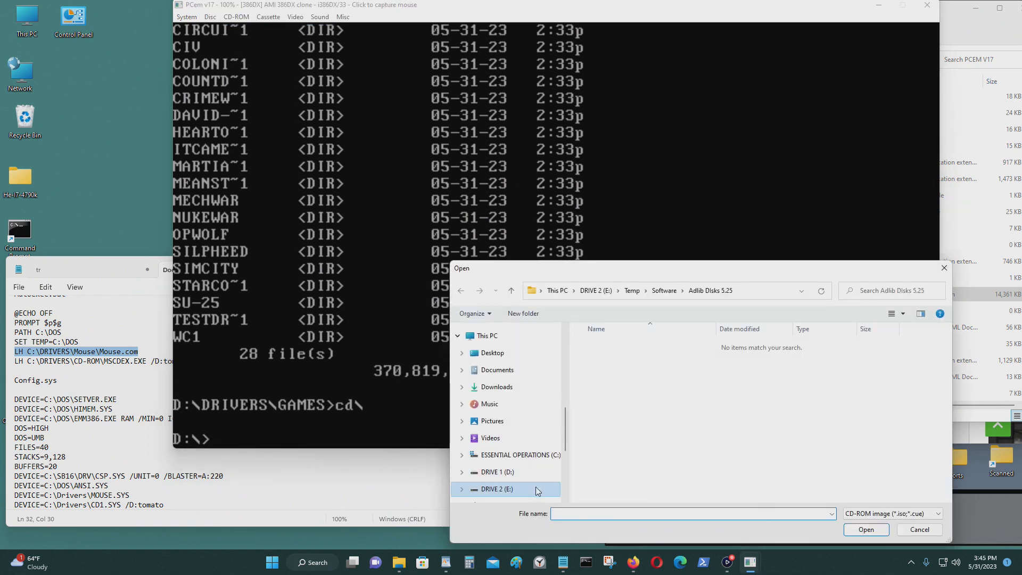
click(536, 489)
scroll(632, 404, down, 1)
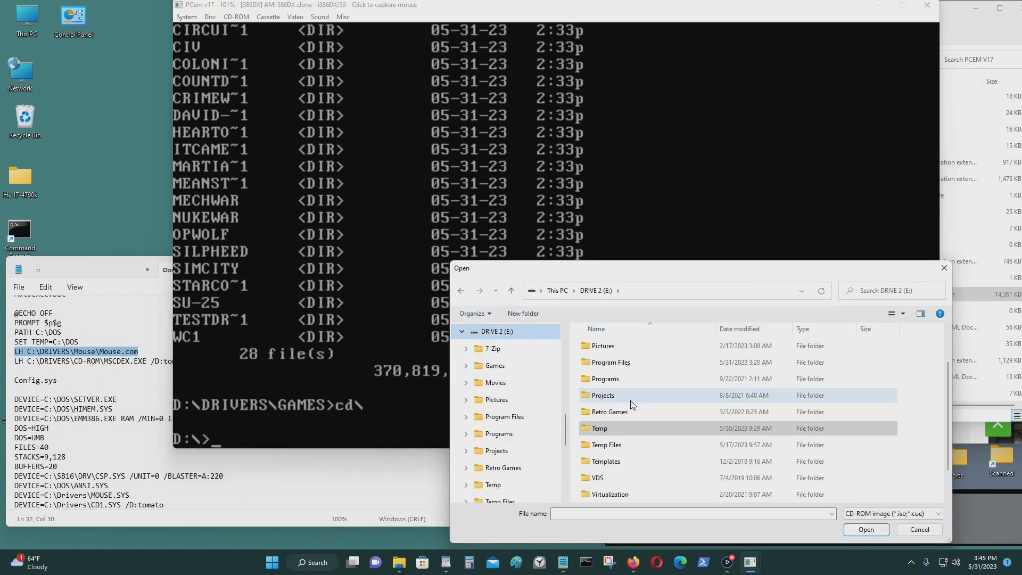
scroll(633, 410, down, 1)
scroll(647, 436, up, 2)
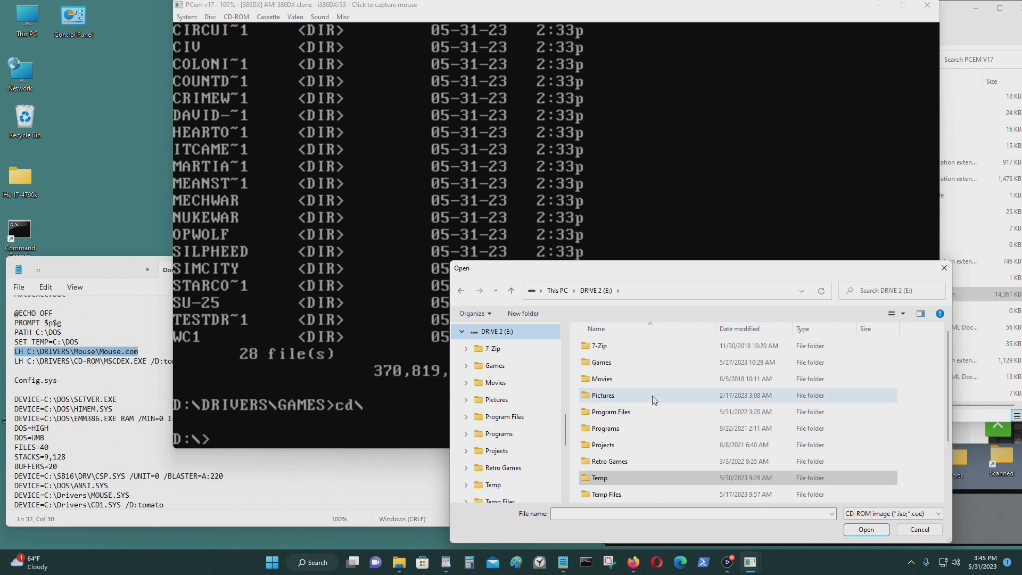
double_click(646, 364)
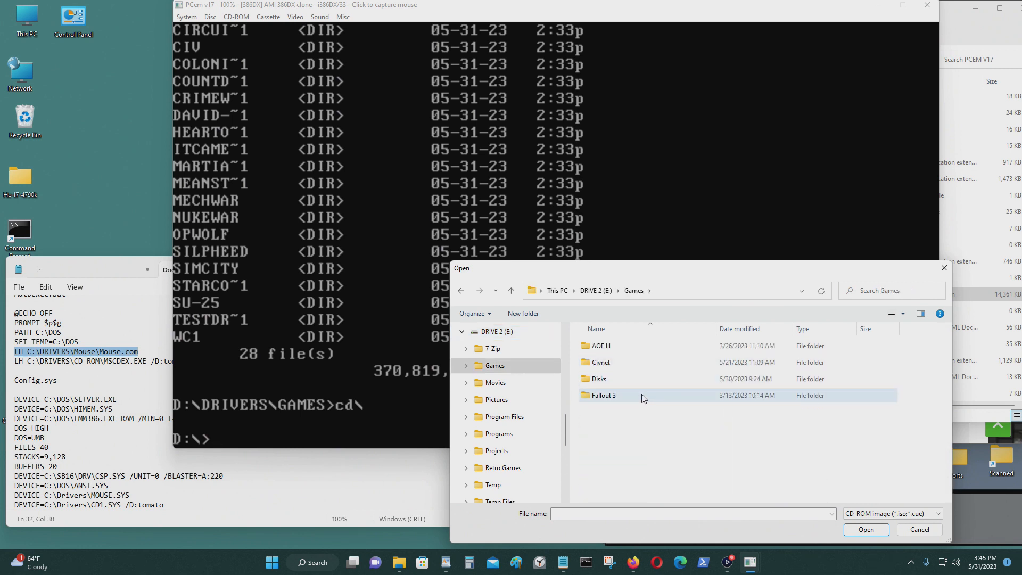
click(461, 290)
click(461, 290)
scroll(532, 405, up, 3)
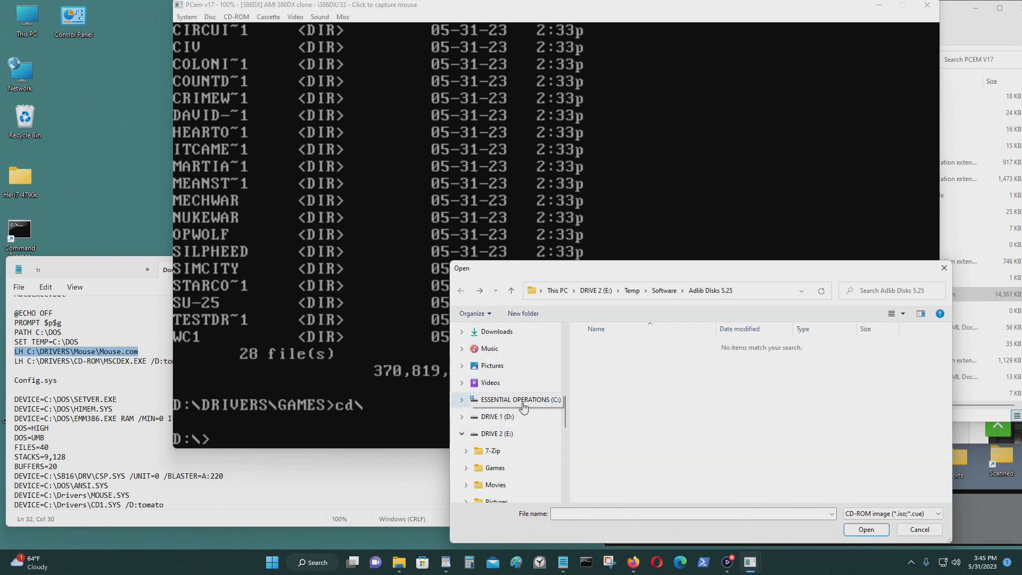
click(522, 413)
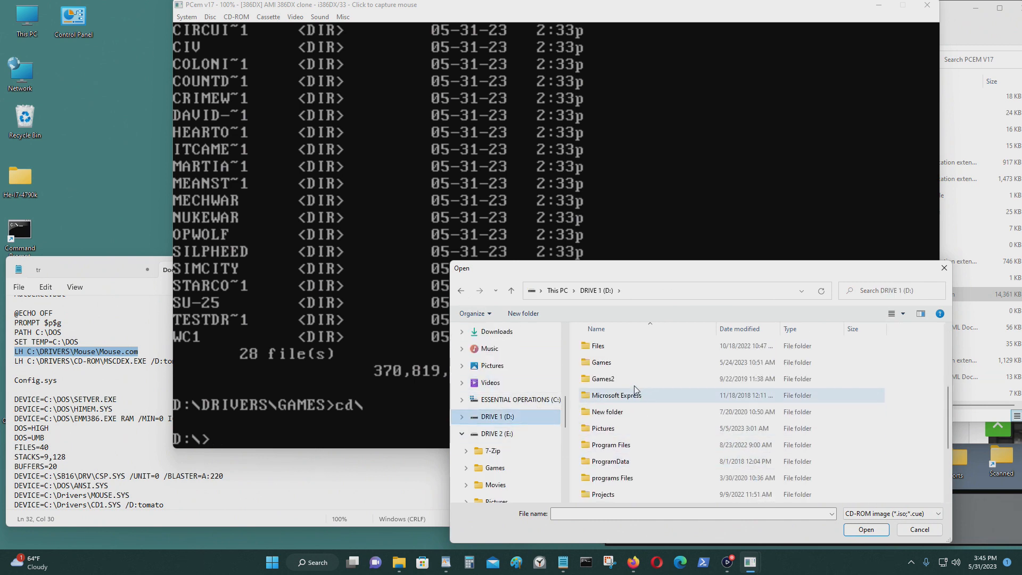
double_click(628, 363)
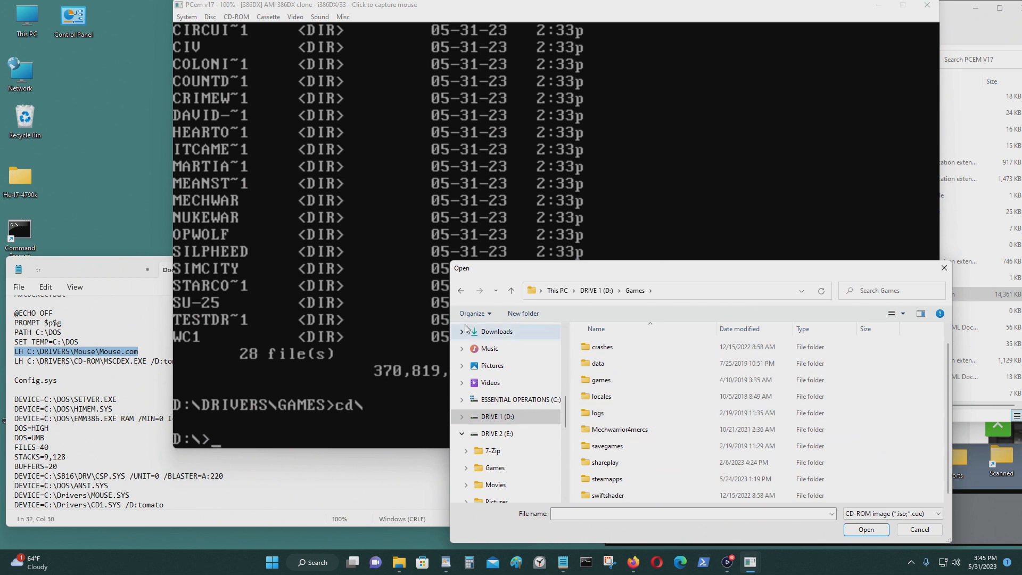
scroll(579, 366, up, 1)
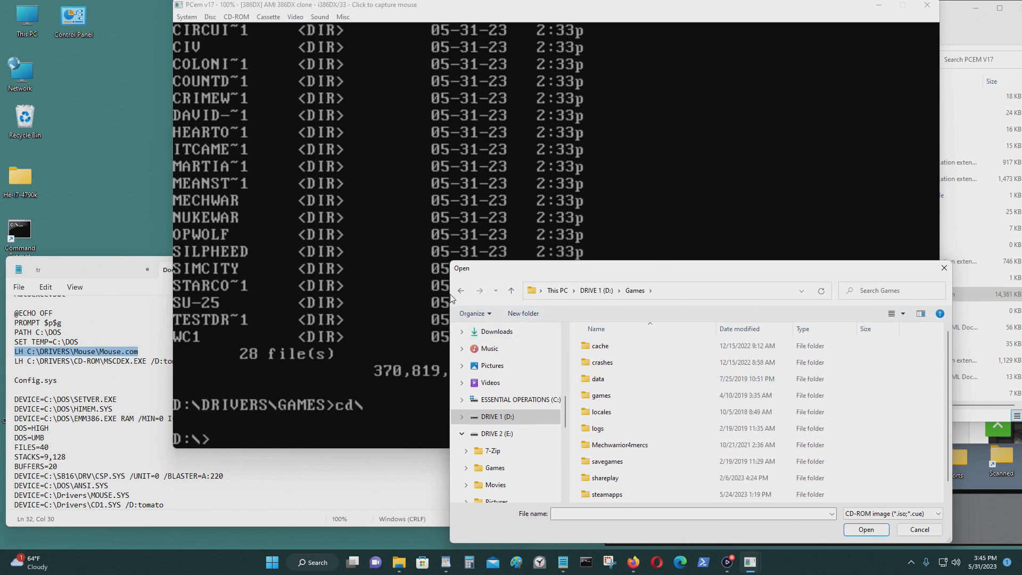
click(461, 290)
scroll(638, 426, down, 2)
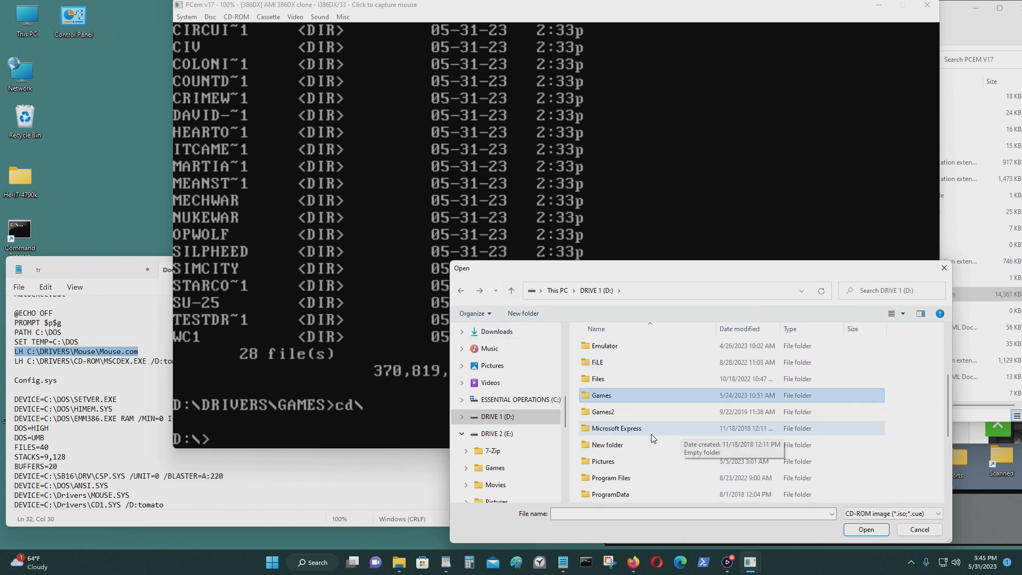
double_click(602, 411)
click(461, 291)
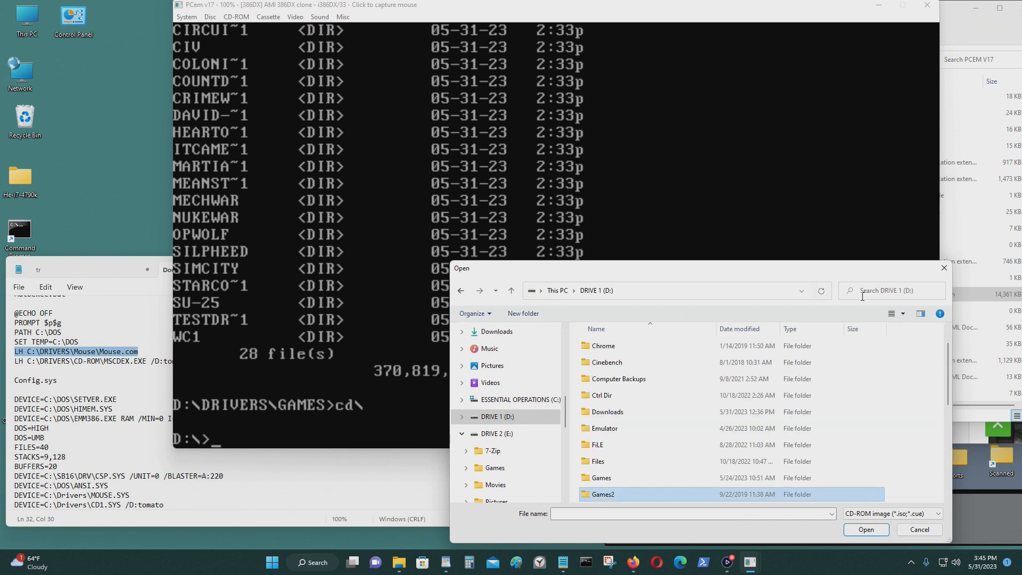
click(919, 529)
Step: Open This PC from the desktop and make its window taller to show all the drives
click(399, 562)
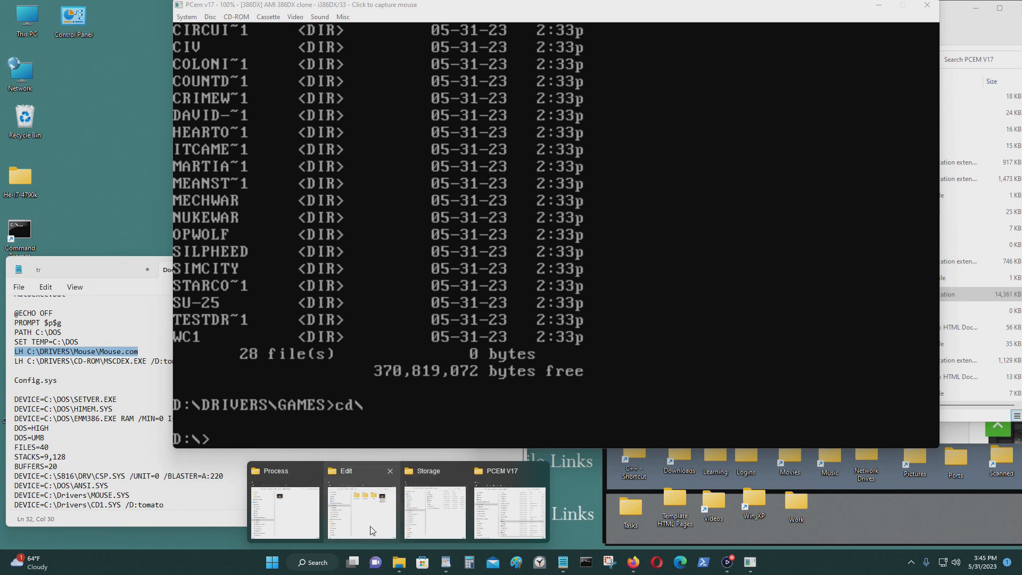
double_click(27, 20)
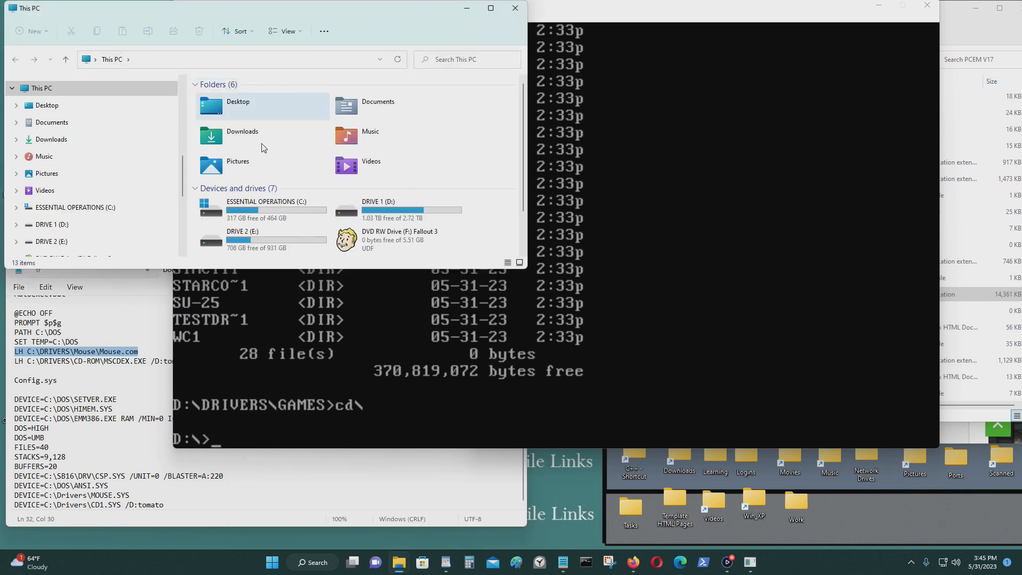
drag(356, 270, 355, 378)
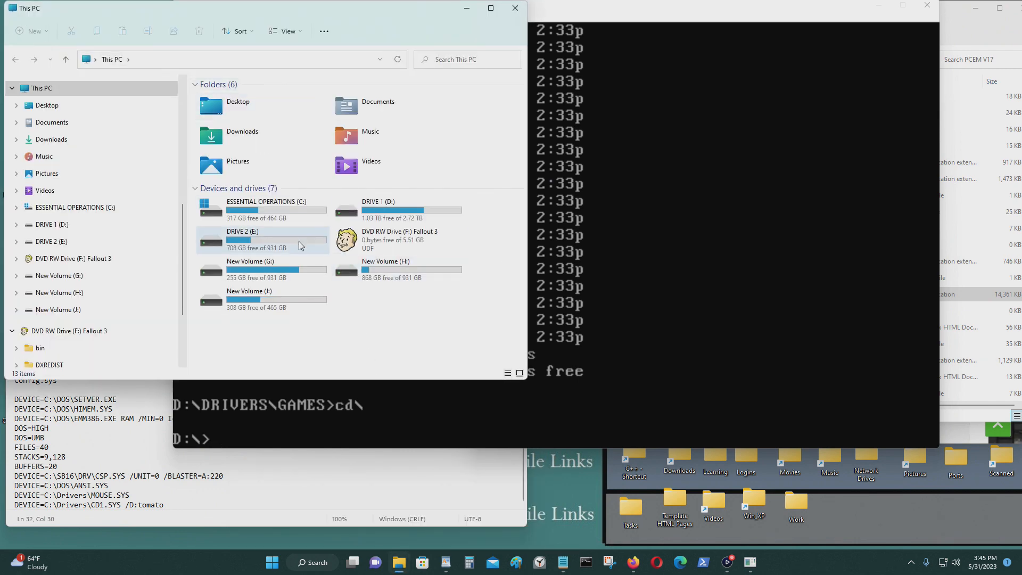
Step: Check DRIVE 1 (D:) and the Games and Civnet folders on DRIVE 2 (E:) for game CD images
double_click(348, 211)
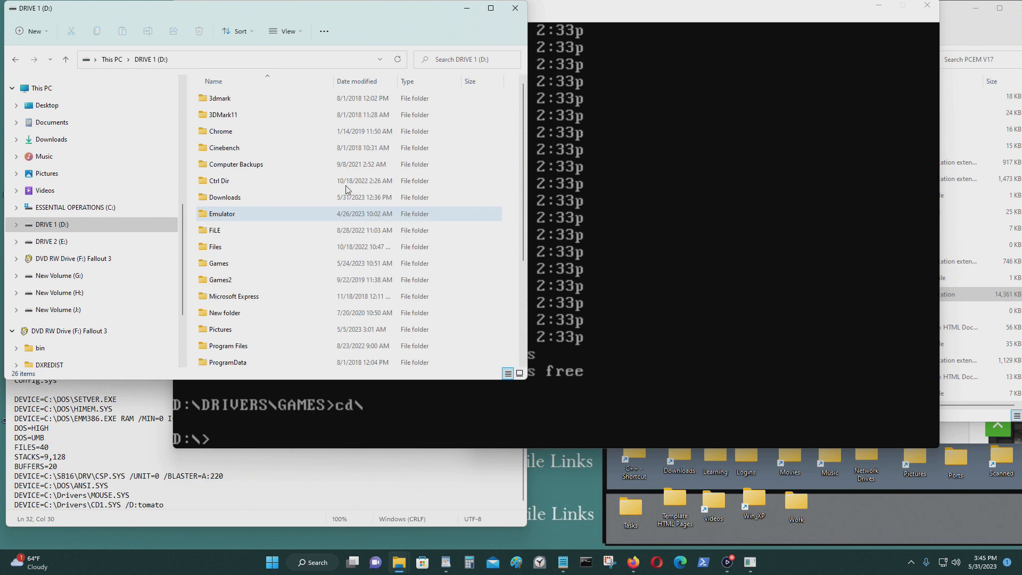
click(15, 59)
click(223, 240)
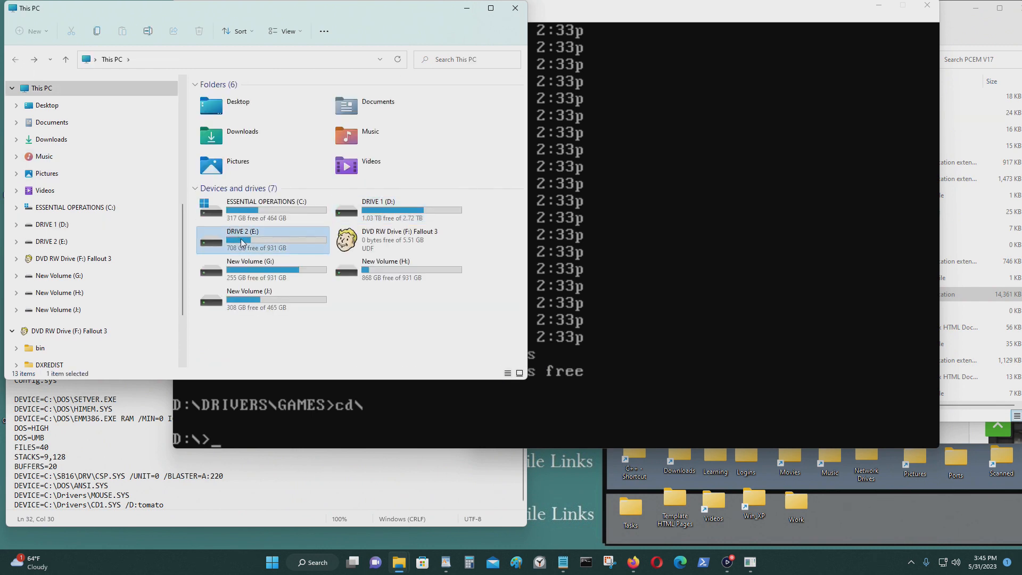
double_click(241, 243)
double_click(250, 117)
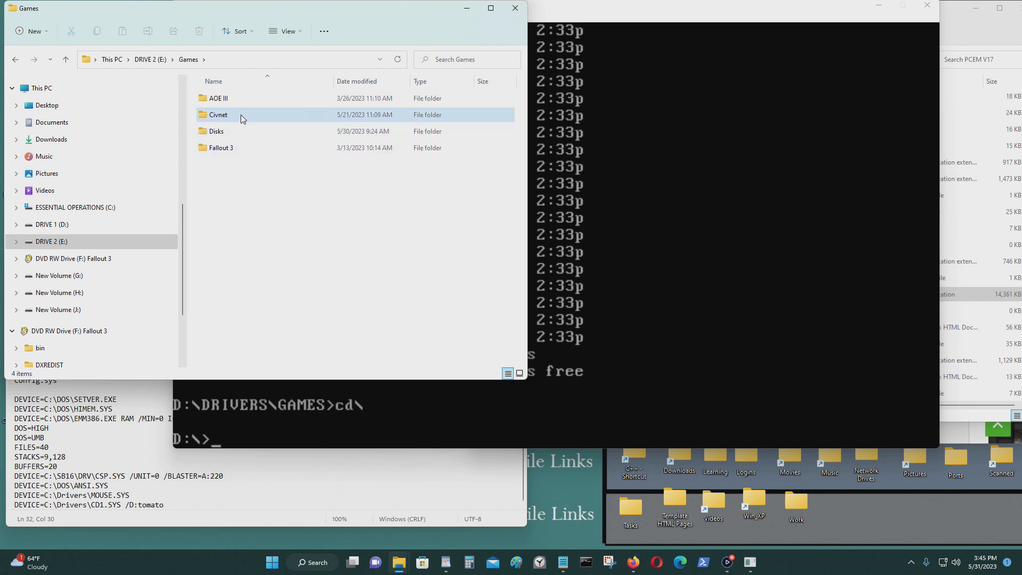
double_click(242, 117)
click(15, 59)
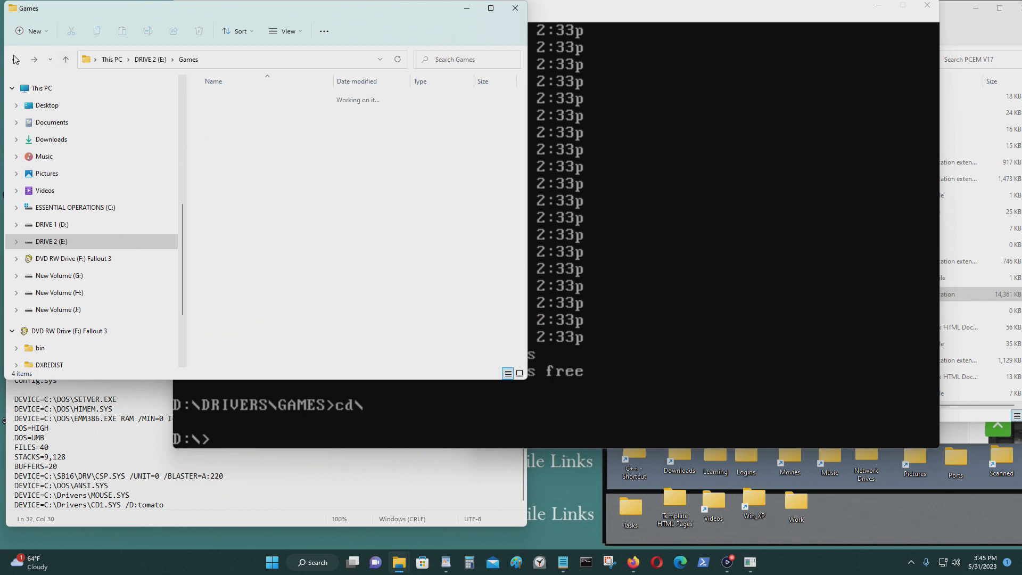
click(15, 59)
click(15, 59)
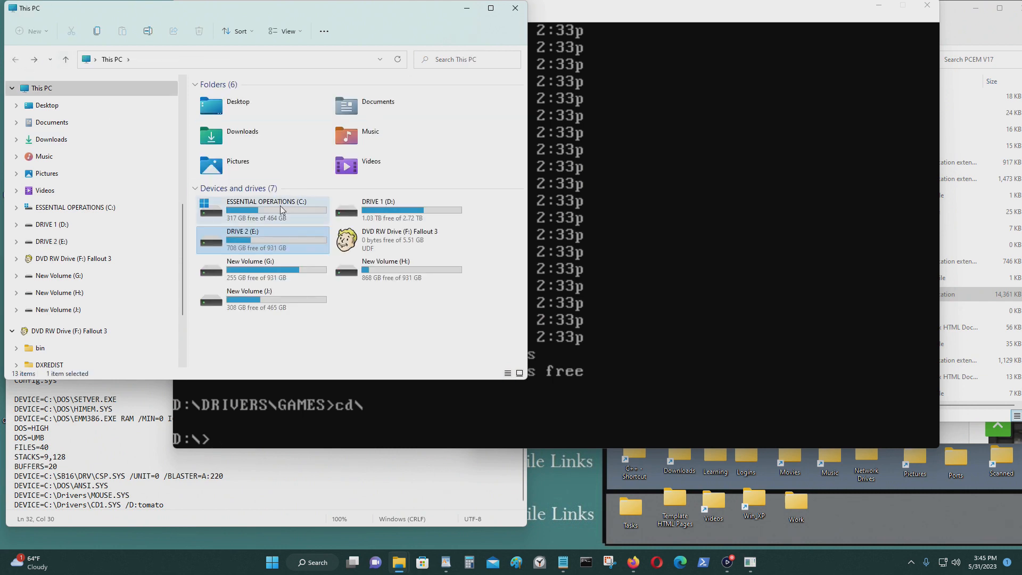
Step: Open the folder G:\Roms and Games\Roms + Games\Dos ISOs and copy its path
click(298, 270)
double_click(298, 271)
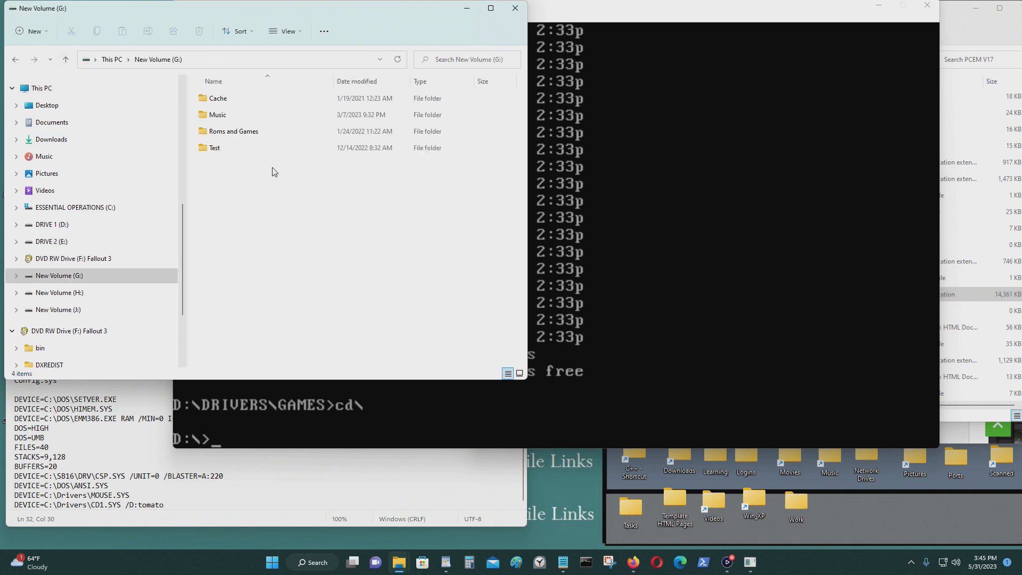
double_click(251, 132)
double_click(253, 104)
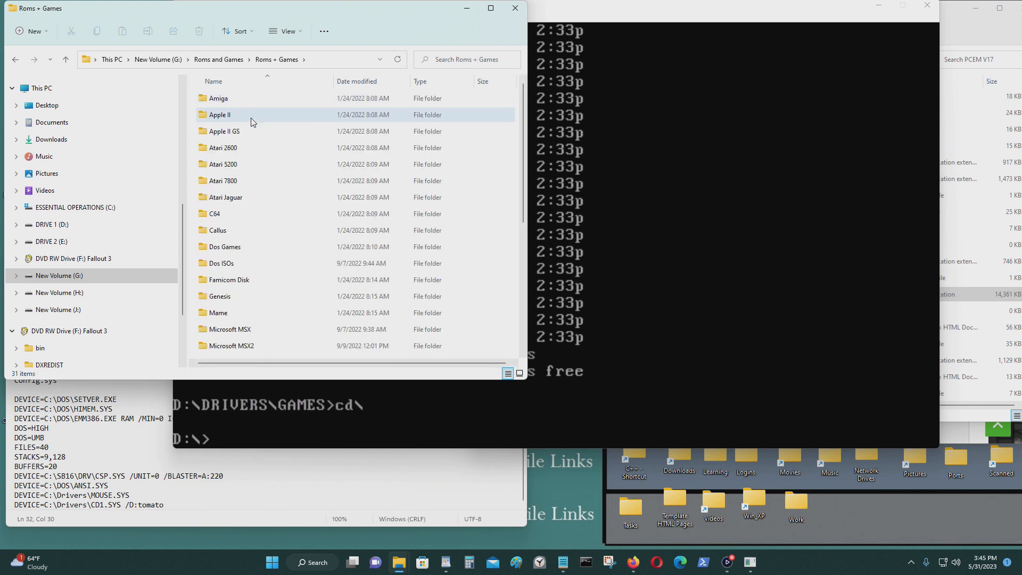
double_click(260, 264)
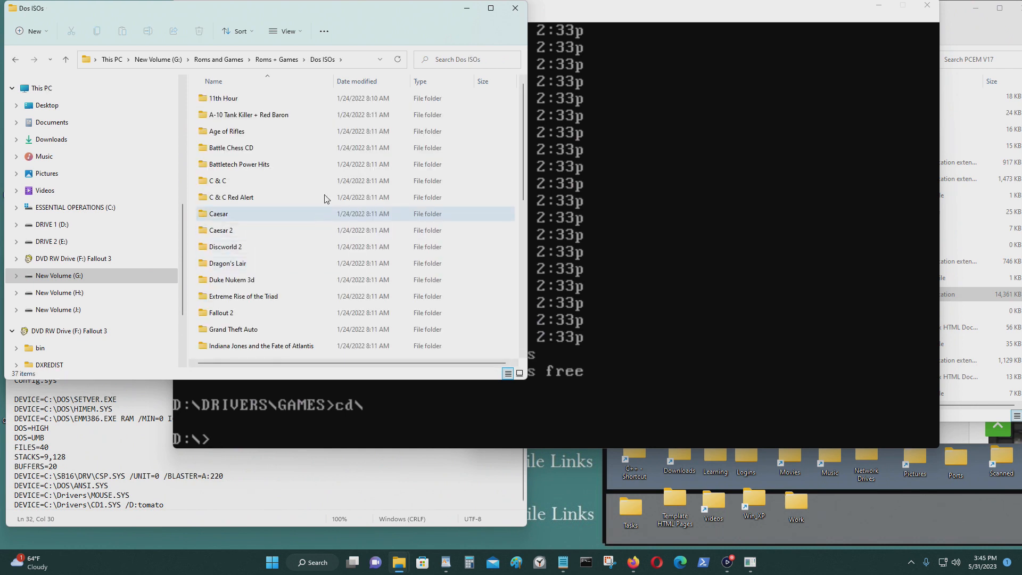
click(247, 59)
right_click(209, 63)
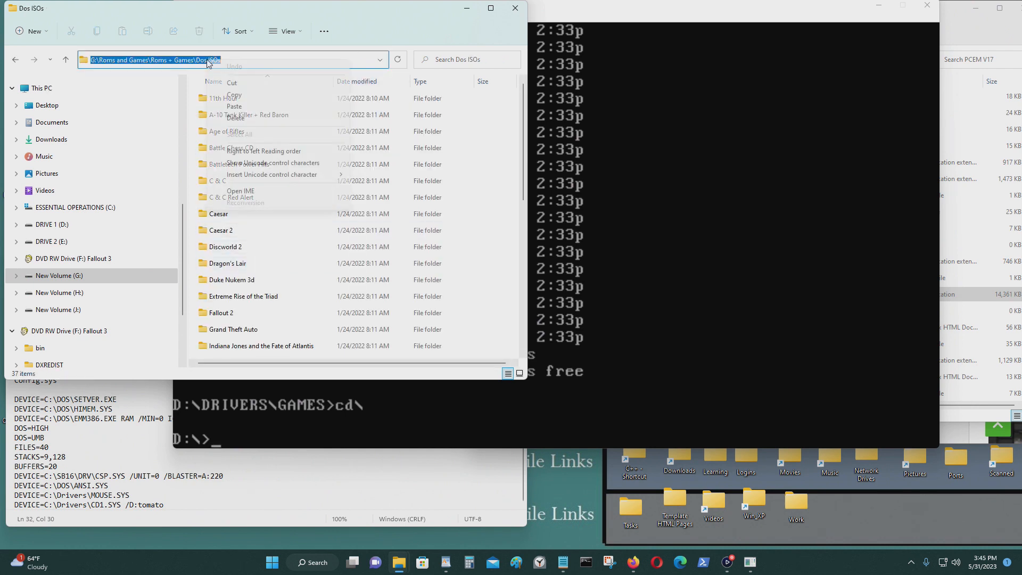
click(242, 98)
Step: Start loading a CD-ROM image in PCem and point the file dialog to the copied Dos ISOs folder path
click(628, 125)
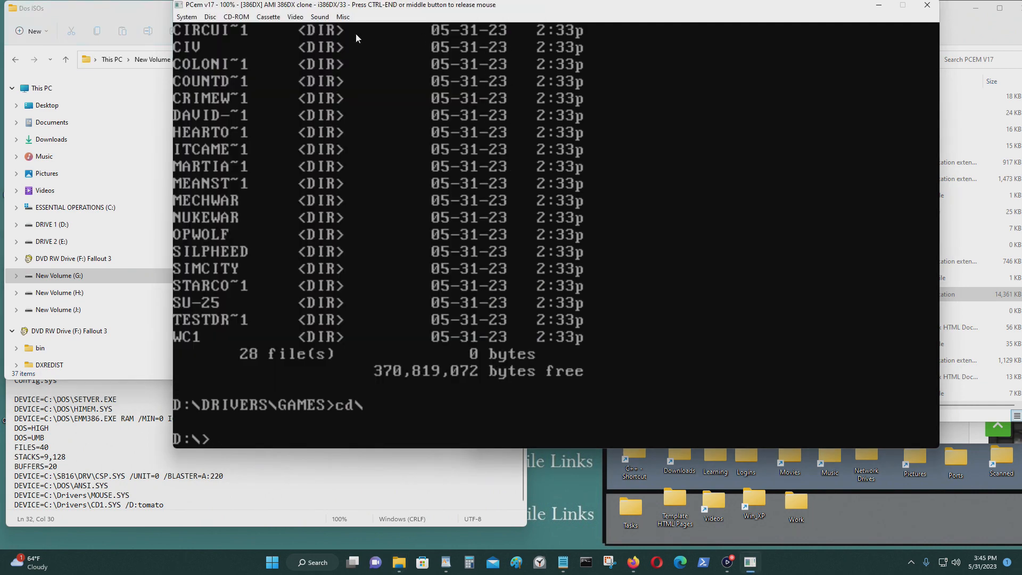
key(ctrl+End)
click(236, 16)
click(251, 29)
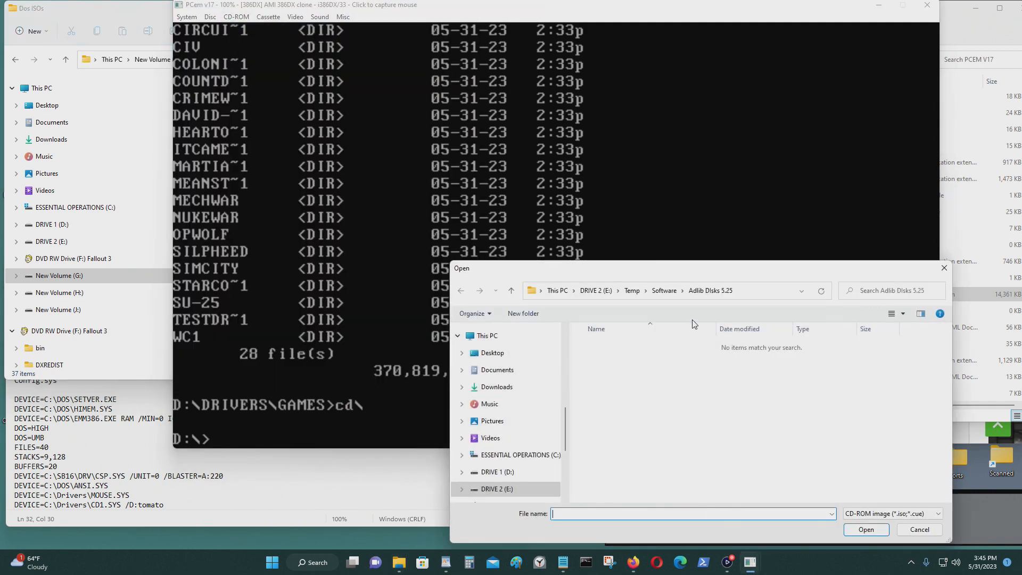
click(751, 293)
right_click(632, 294)
click(692, 340)
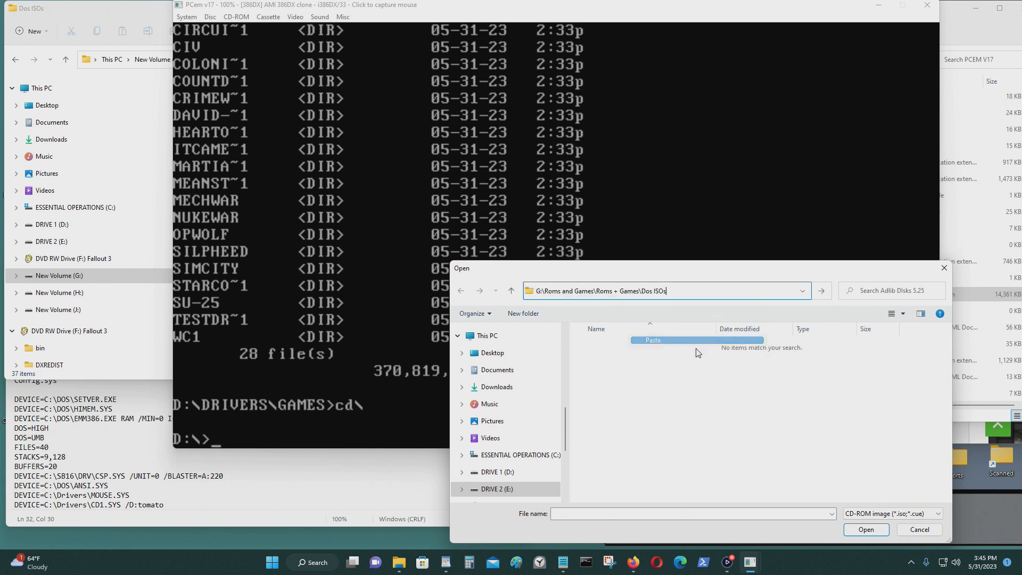
key(Return)
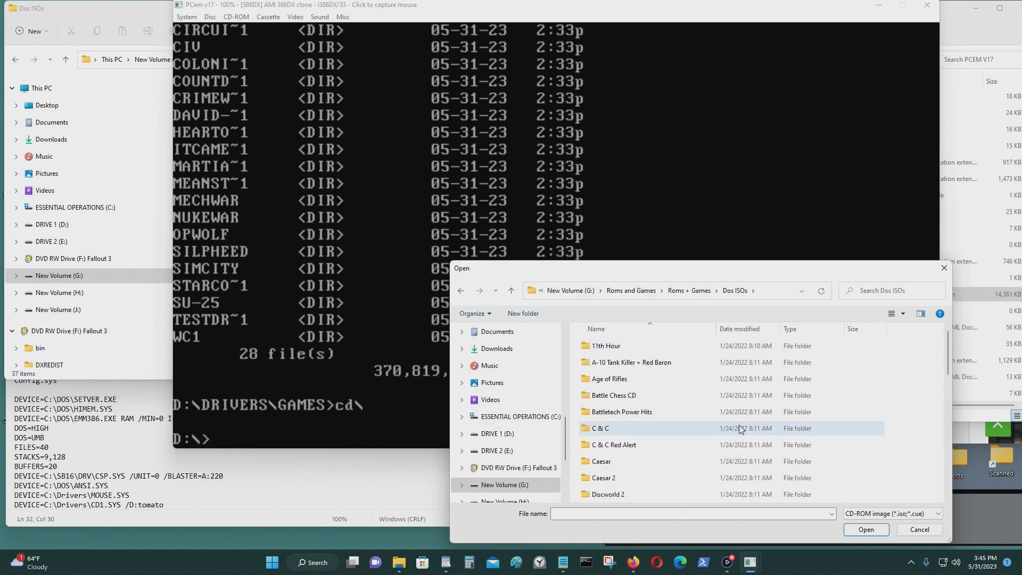
Step: Browse the Dos ISOs folders and load the CD-ROM image from the Age of Rifles folder
scroll(741, 429, down, 15)
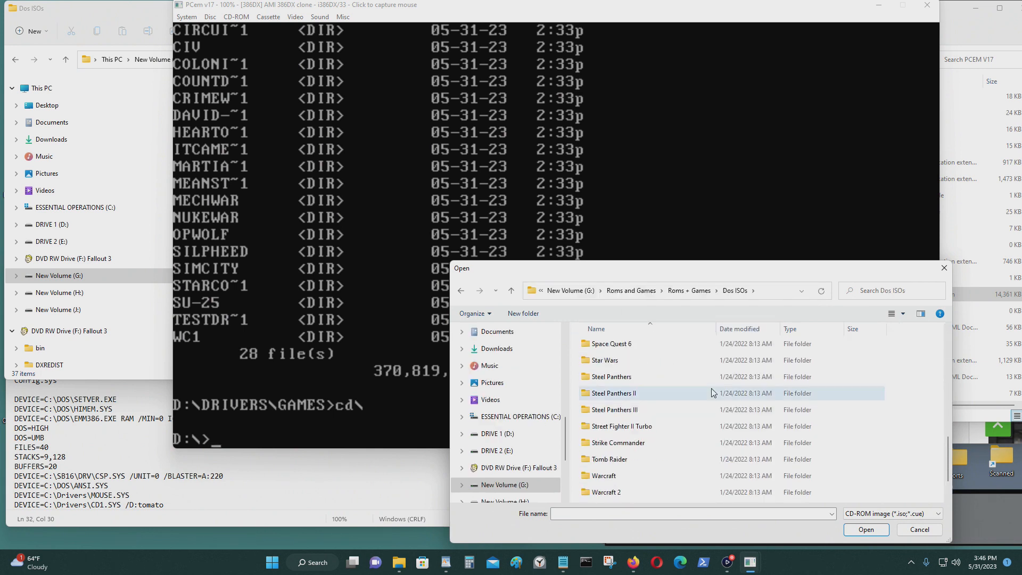
scroll(713, 394, up, 15)
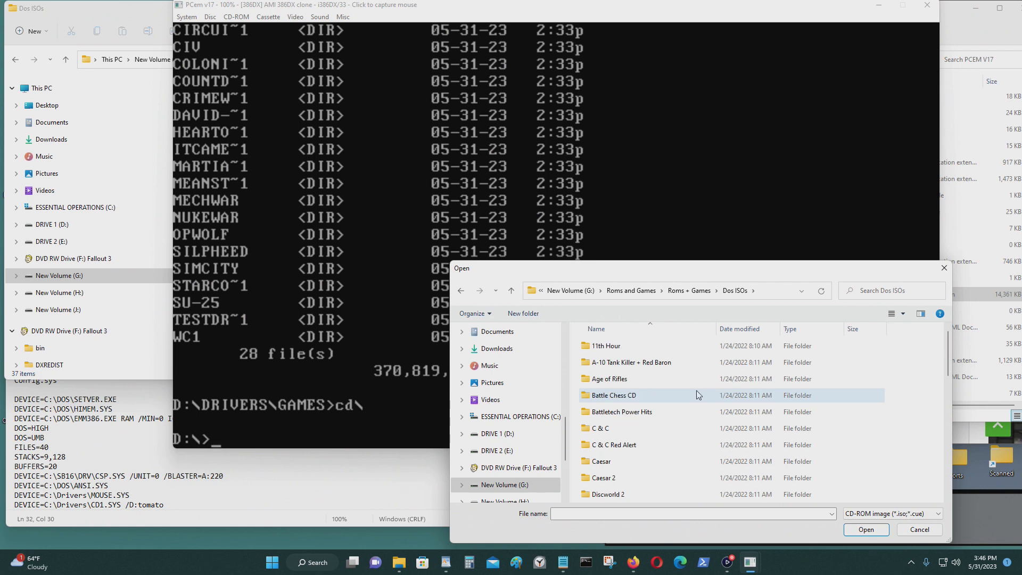
scroll(684, 407, down, 1)
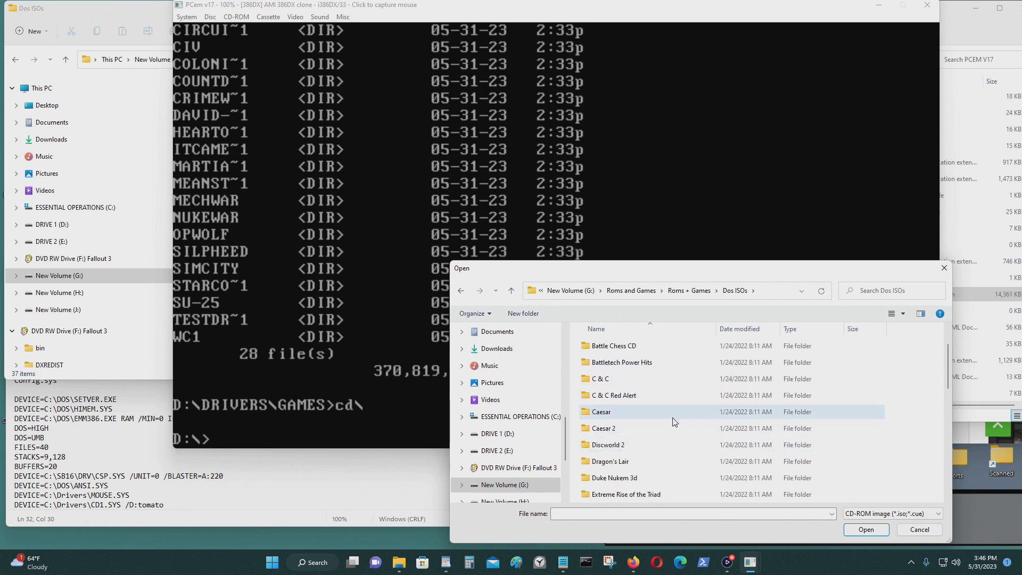
scroll(678, 426, up, 1)
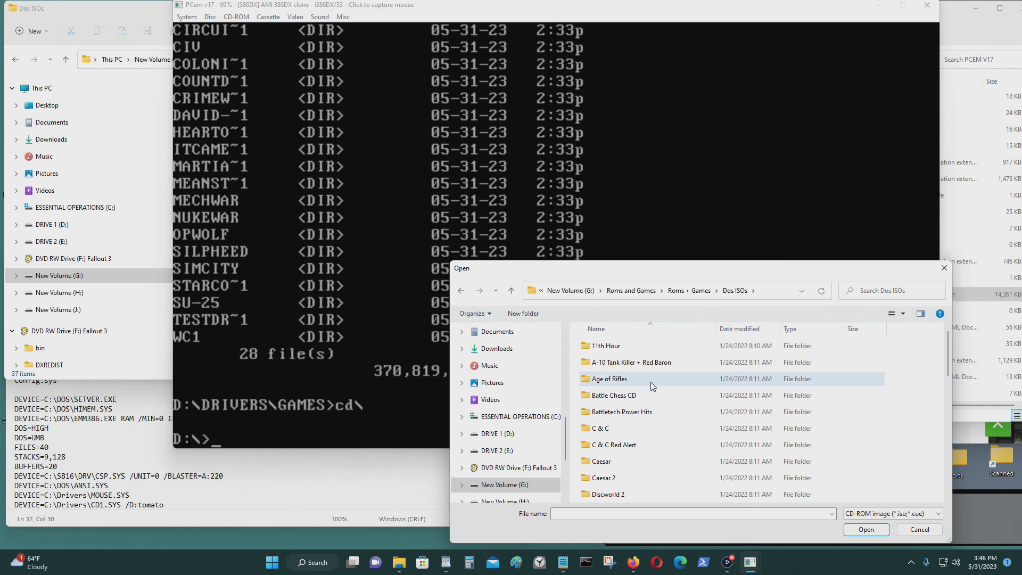
click(637, 375)
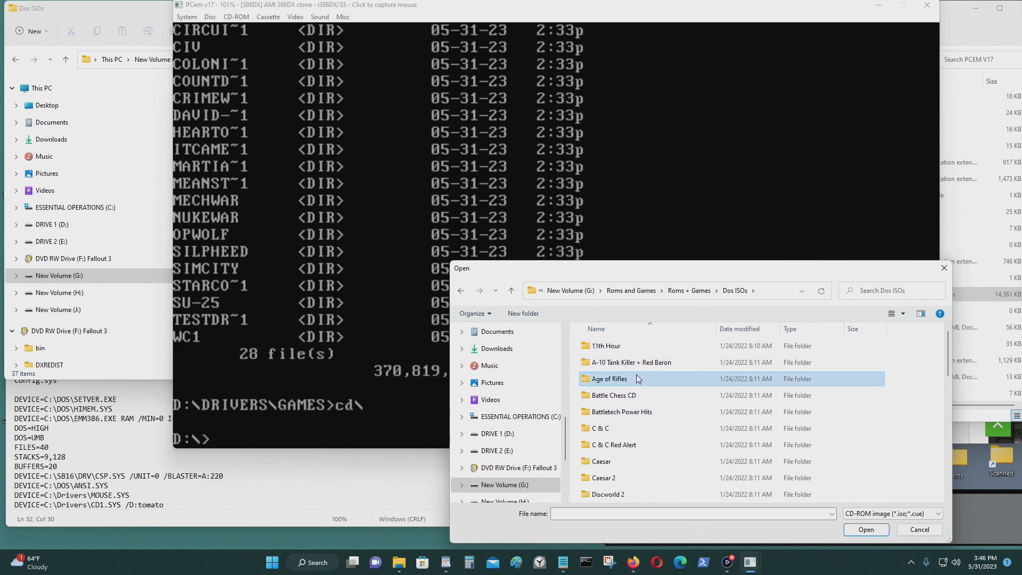
double_click(637, 379)
click(606, 345)
click(866, 529)
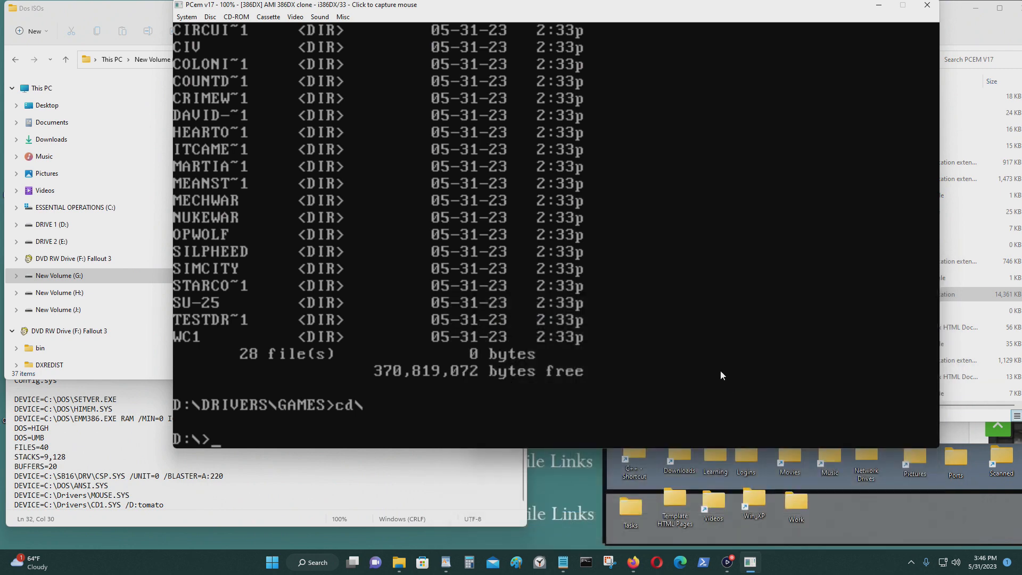
Step: Switch to the E: CD-ROM drive at the DOS prompt and list the loaded disc's root directory
click(721, 371)
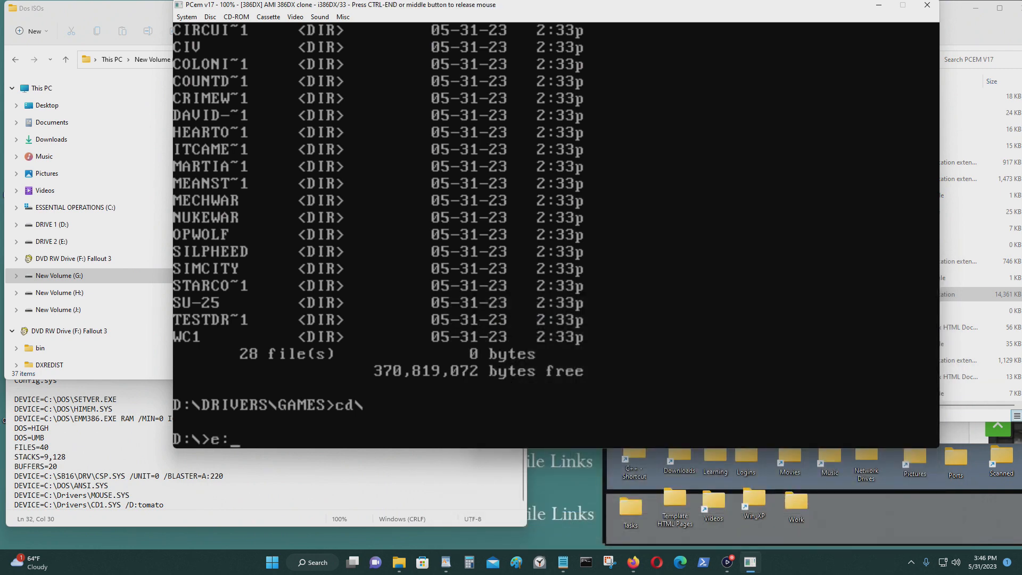
key(Return)
text(dir)
key(Return)
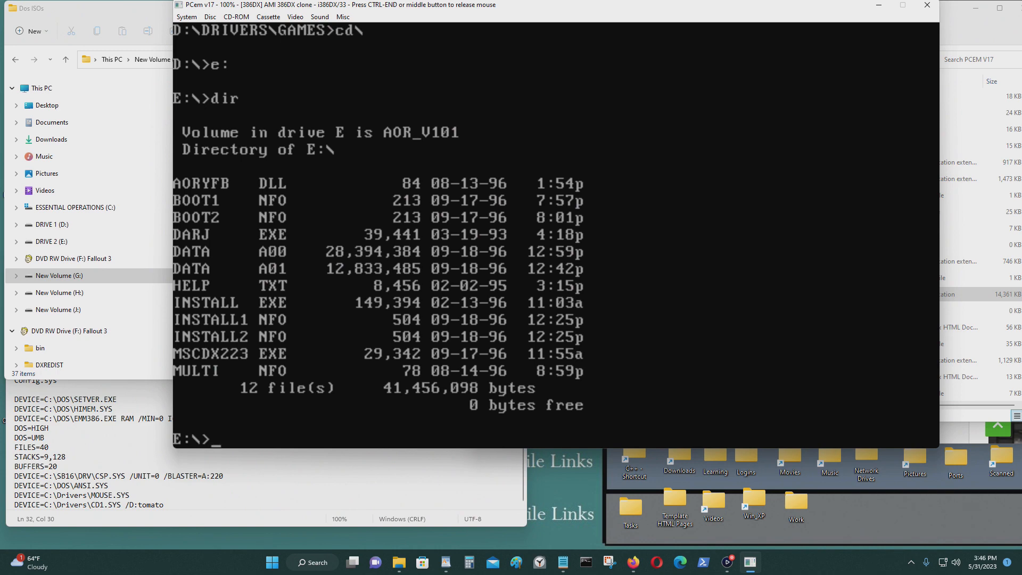
text(dir)
key(Return)
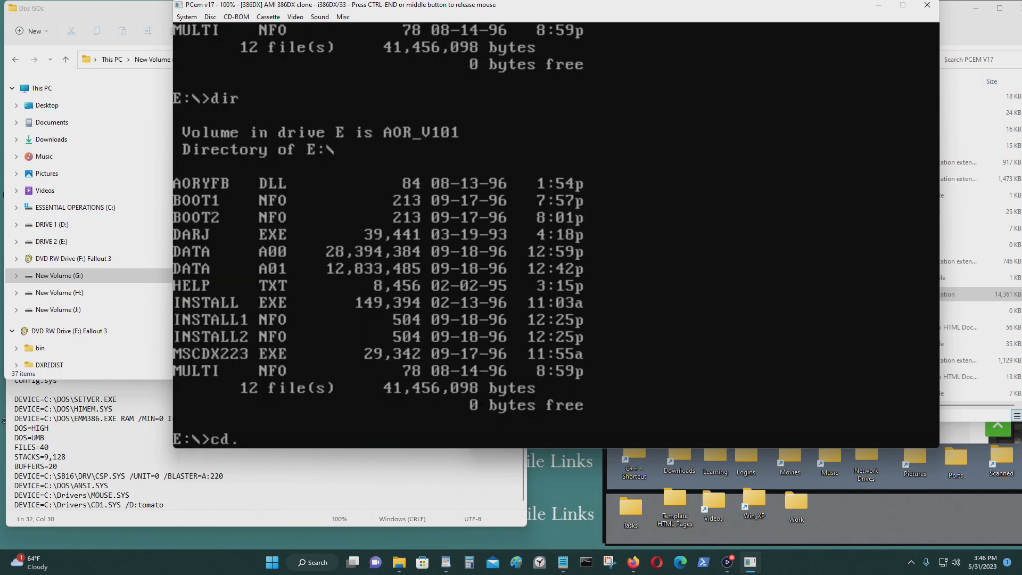
Step: Leave the CD-ROM drive for the C: prompt and run the exit command
key(Return)
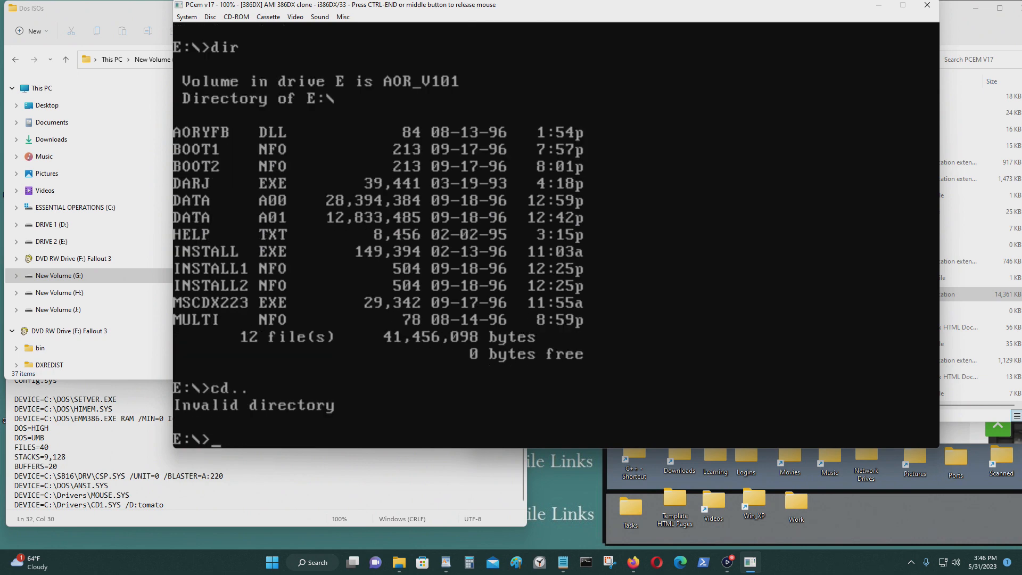
text(c:)
key(Return)
text(exit)
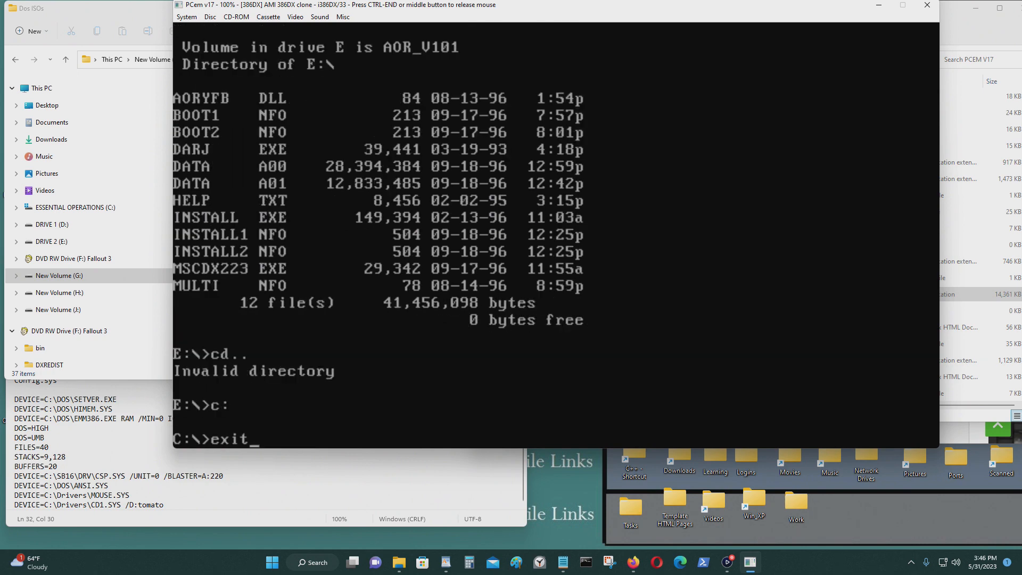
key(Return)
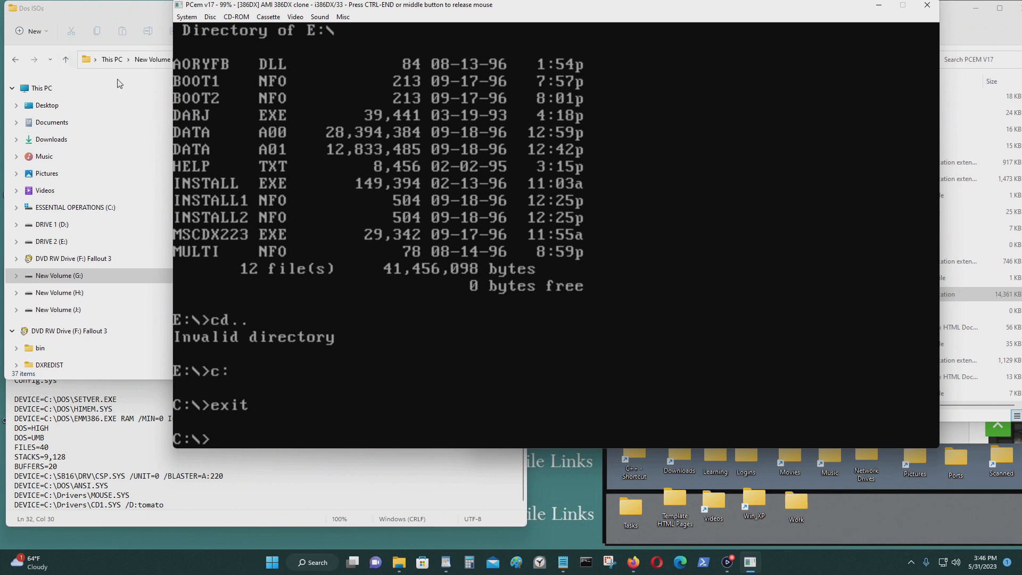
Step: Shut down the 386 DX virtual machine and confirm stopping the emulation
click(187, 18)
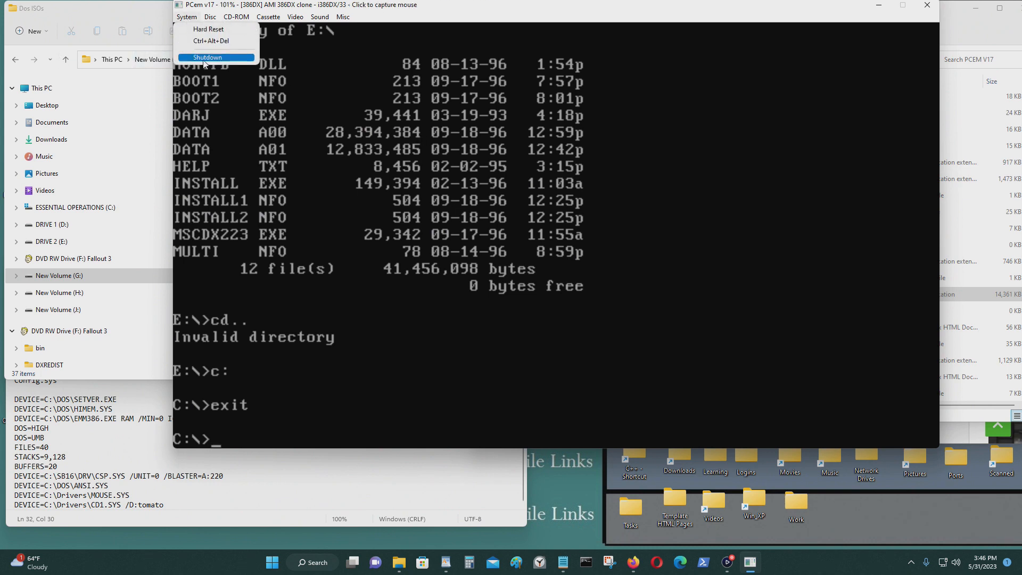
click(205, 58)
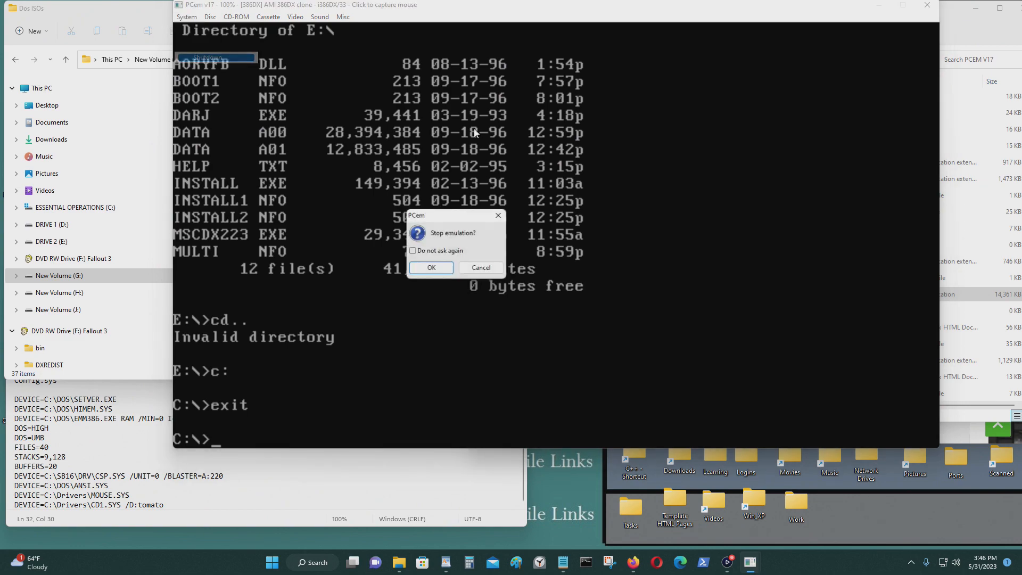
click(431, 269)
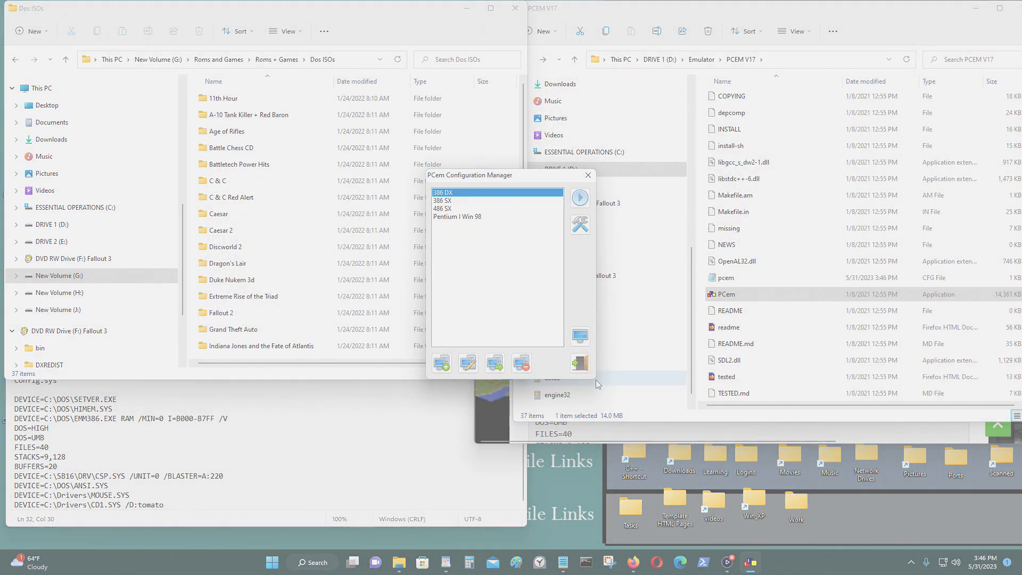